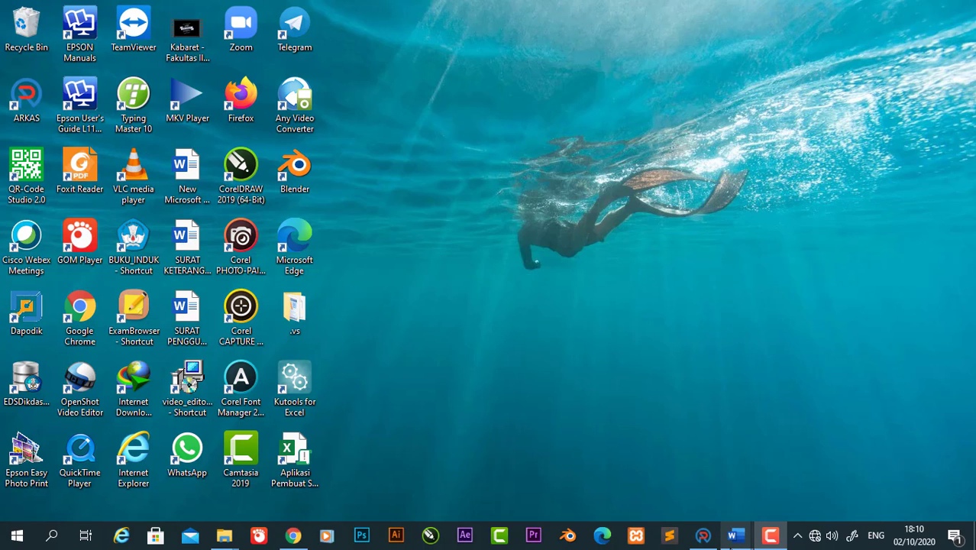
Step: Bring up the RPP DARING lesson plan, view Silabus.doc, then minimize Silabus
mouse_move(734, 535)
click(696, 497)
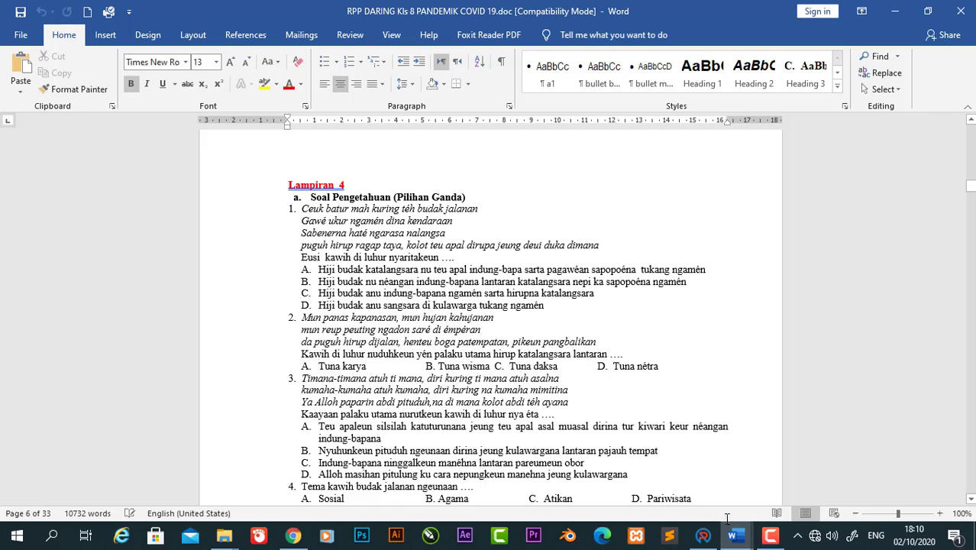
mouse_move(747, 541)
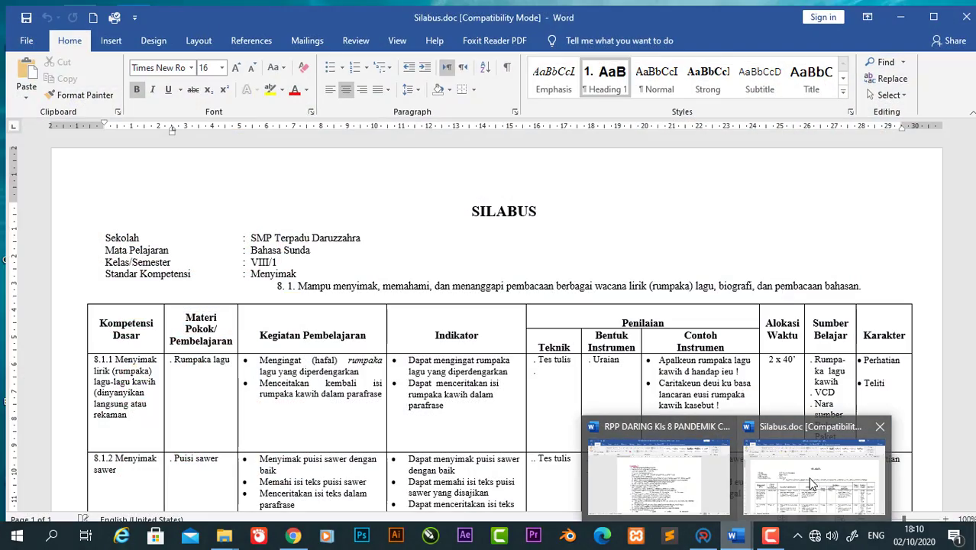
click(802, 481)
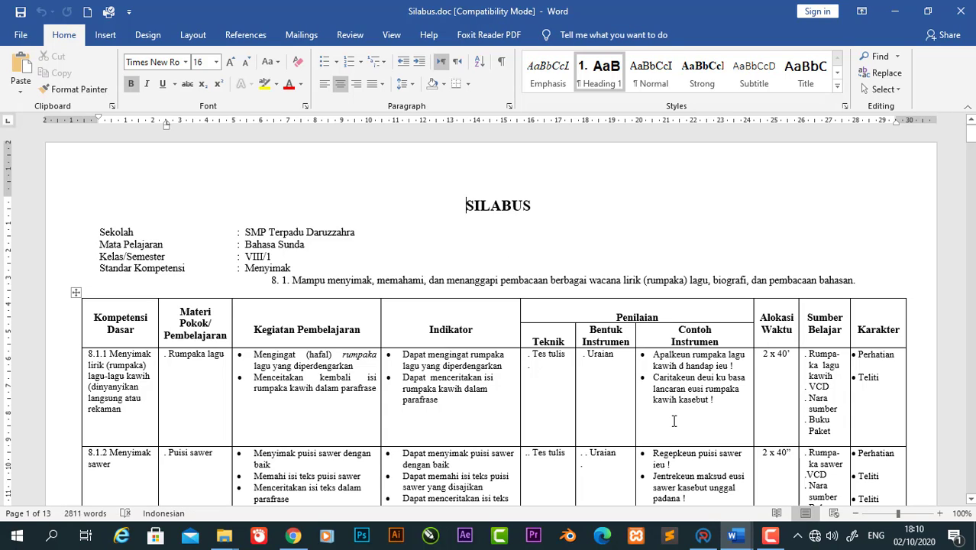
click(891, 13)
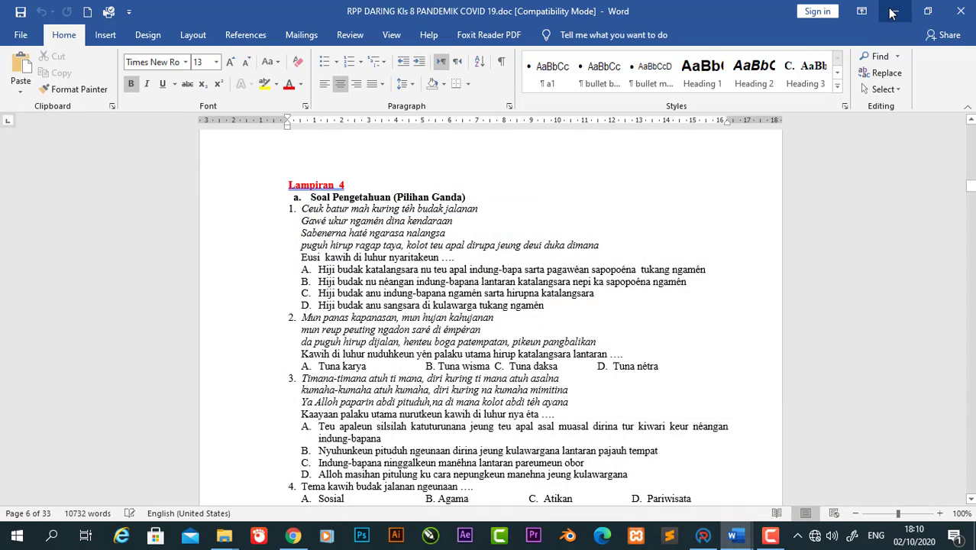
Step: Minimize the RPP DARING Word window to reveal the desktop shortcuts
click(891, 13)
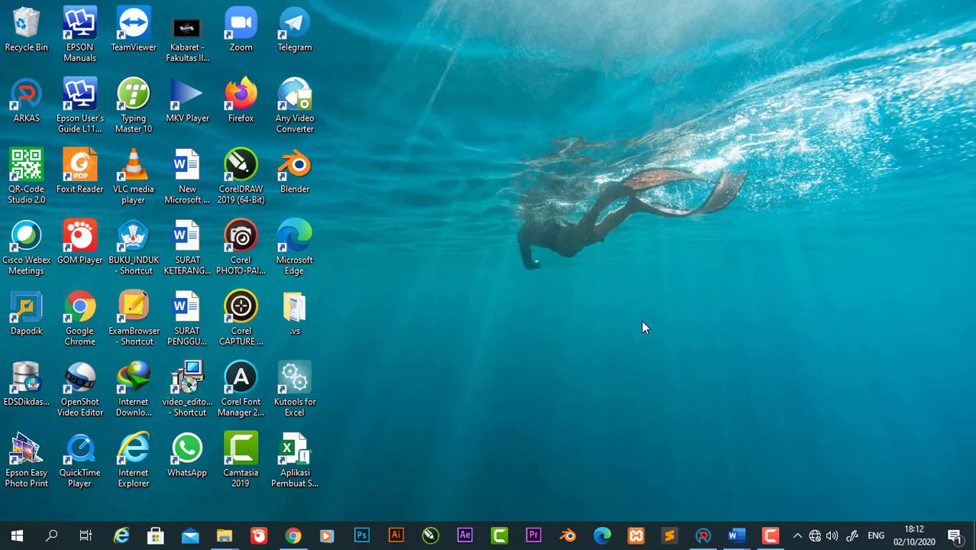
Step: Launch the Aplikasi Pembuat Soal workbook from the desktop and dismiss its welcome splash
click(308, 466)
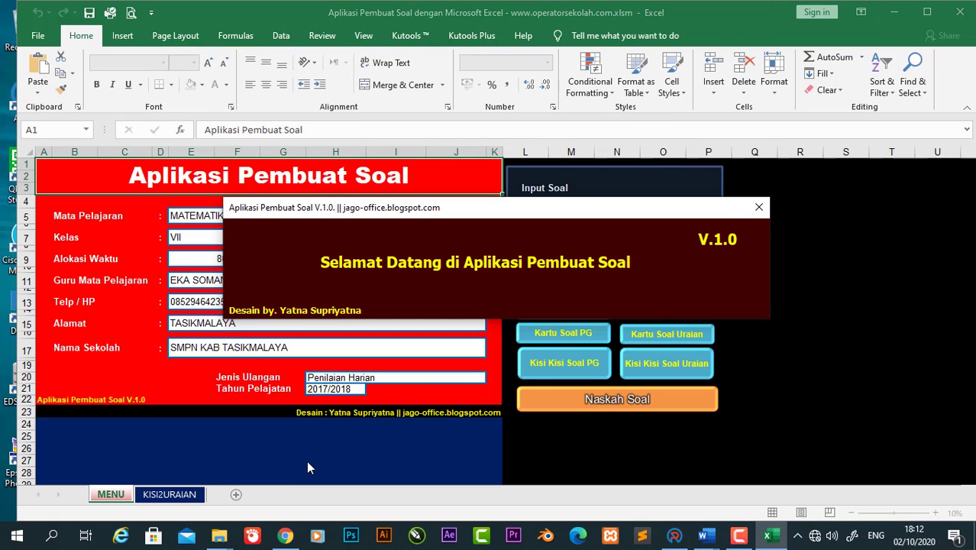
click(761, 207)
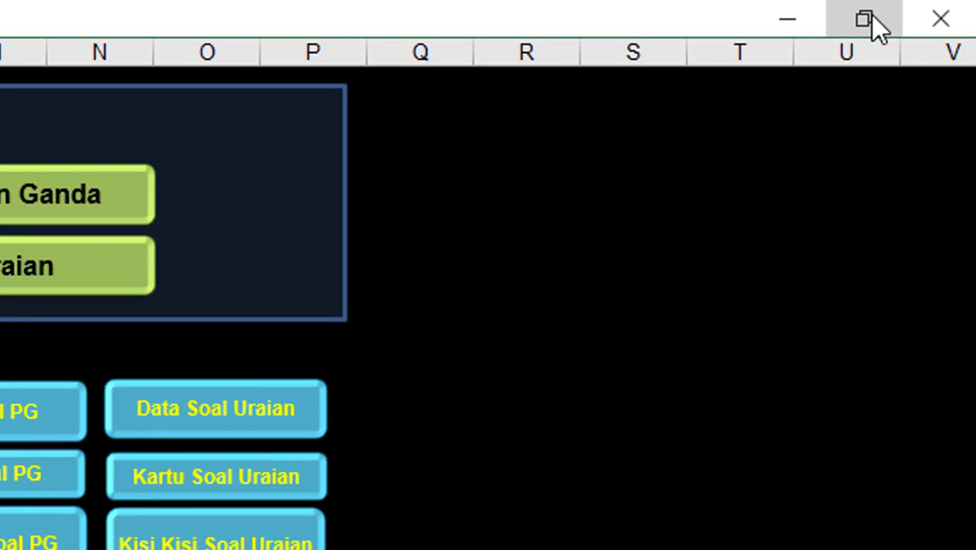
Step: Toggle the Excel window between restored and maximized, leaving it maximized
click(871, 18)
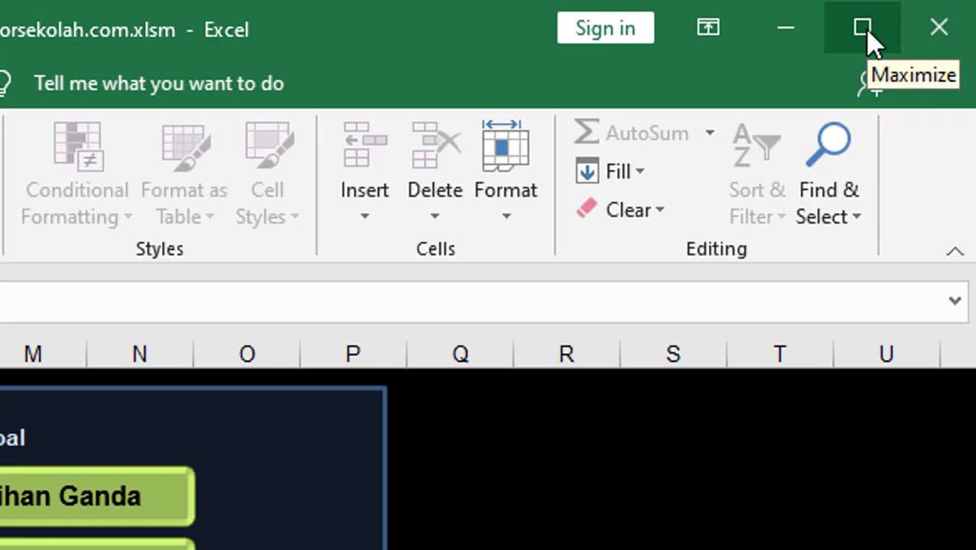
click(868, 34)
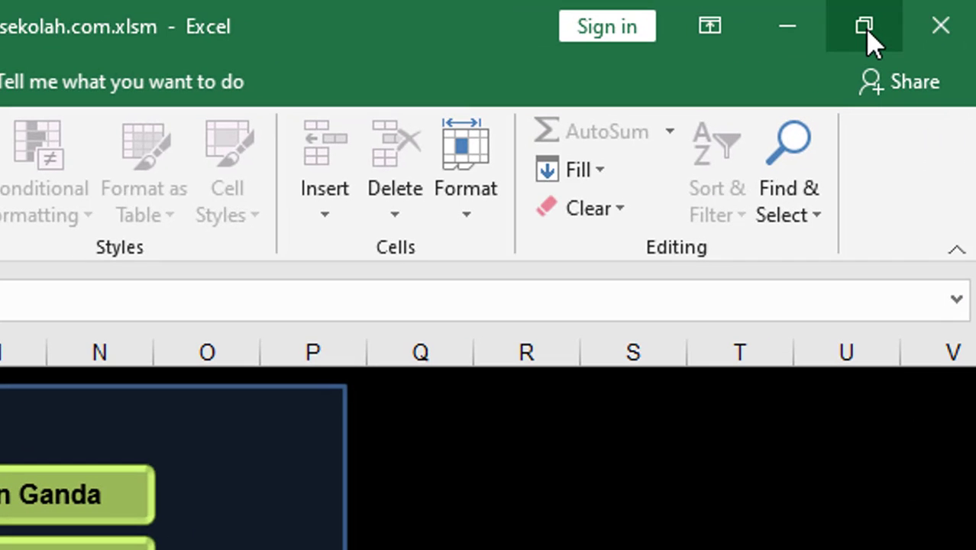
click(868, 34)
click(868, 34)
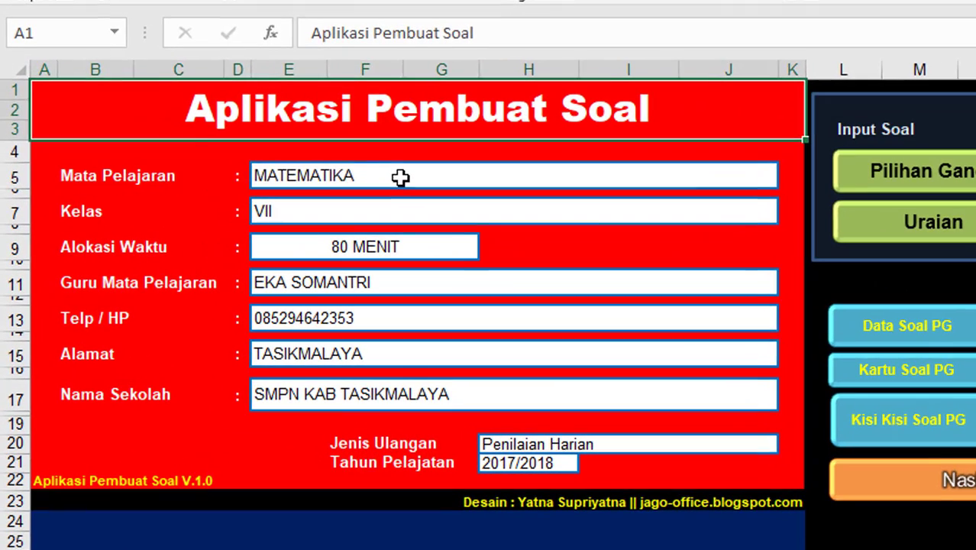
Step: Change the subject in E5 to BAHASA SUNDA and the class in E7 to VIII
click(400, 177)
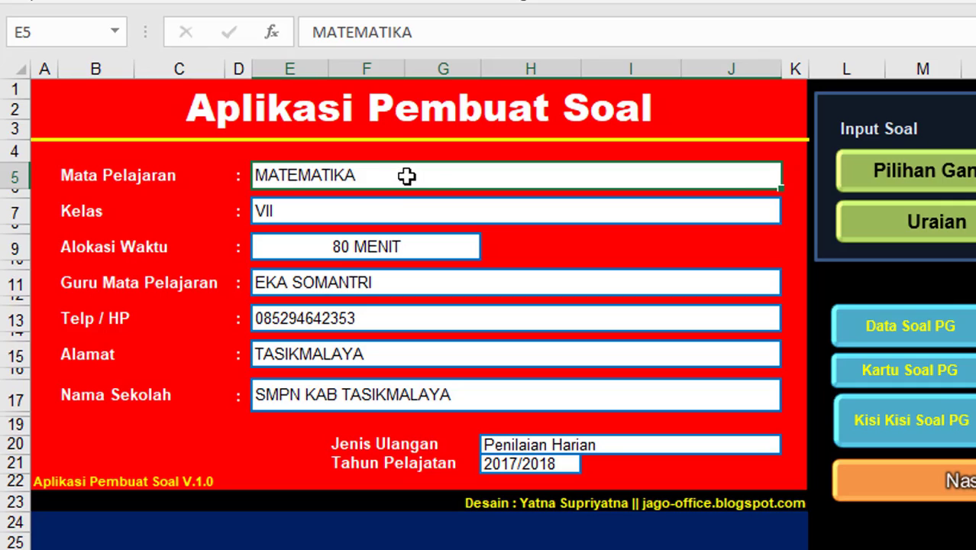
double_click(406, 177)
key(BackSpace)
key(BackSpace)
key(BackSpace)
key(BackSpace)
key(BackSpace)
key(BackSpace)
key(BackSpace)
key(BackSpace)
key(BackSpace)
key(BackSpace)
text(BA)
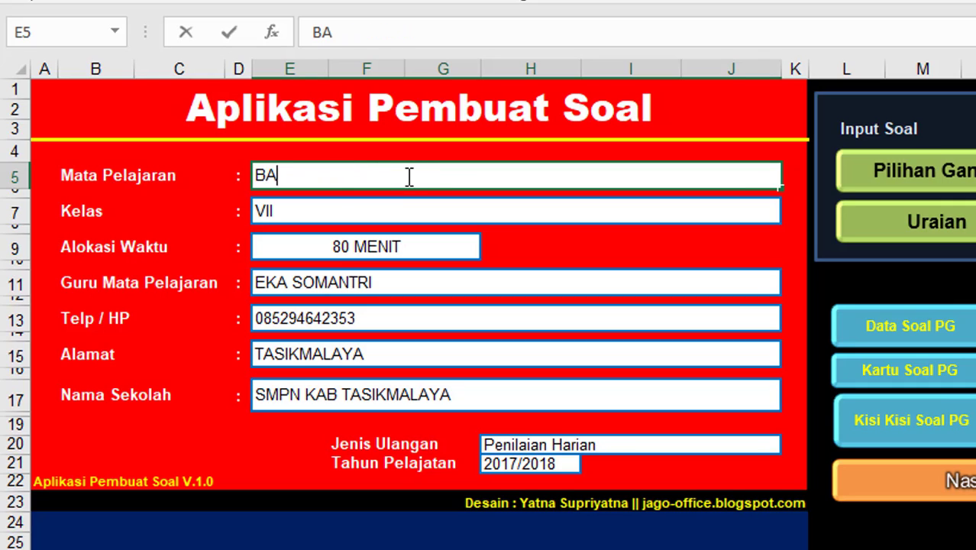
text(HASA SUNDA)
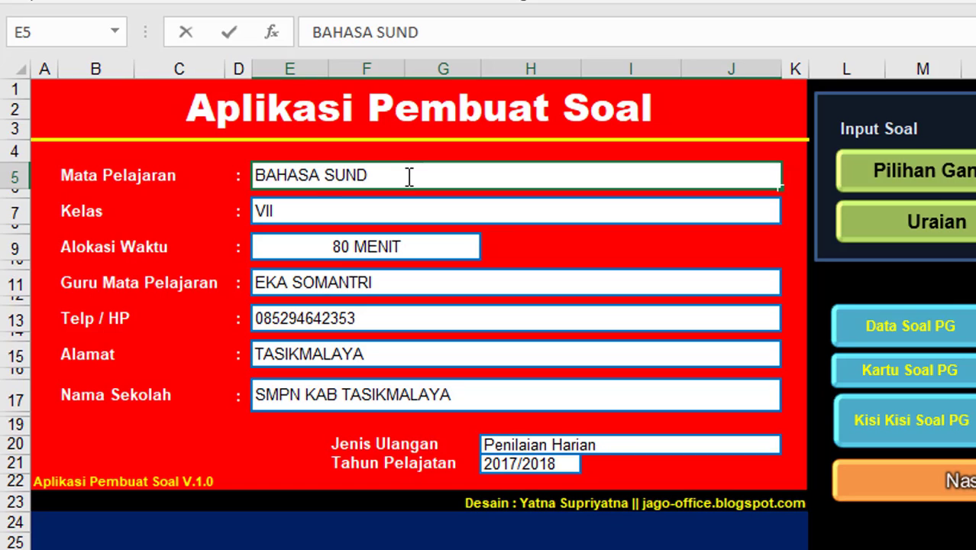
double_click(368, 211)
text(I)
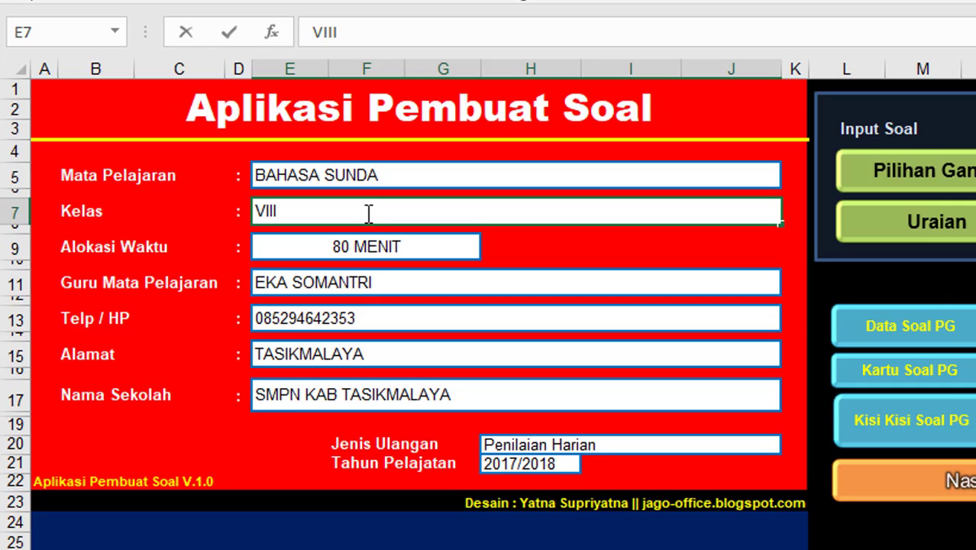
Step: Replace the teacher's name in E11 and the phone number in E13 with new entries
double_click(413, 289)
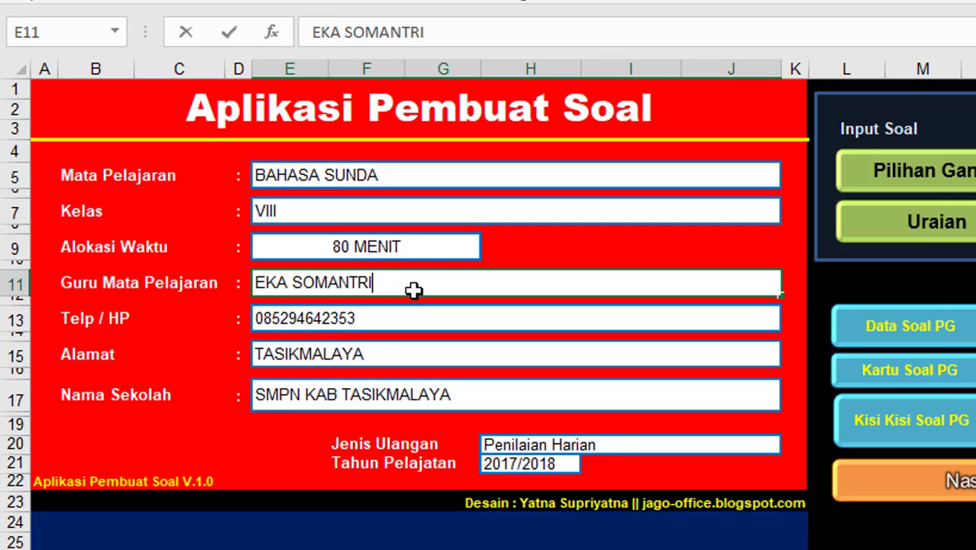
key(BackSpace)
key(BackSpace)
key(BackSpace)
key(BackSpace)
key(BackSpace)
key(BackSpace)
key(BackSpace)
key(BackSpace)
key(BackSpace)
key(BackSpace)
key(BackSpace)
key(BackSpace)
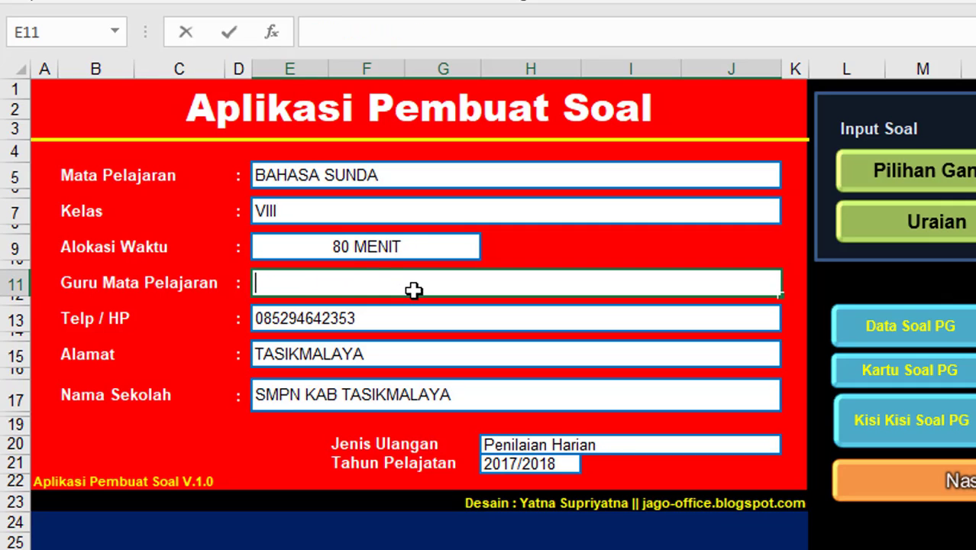
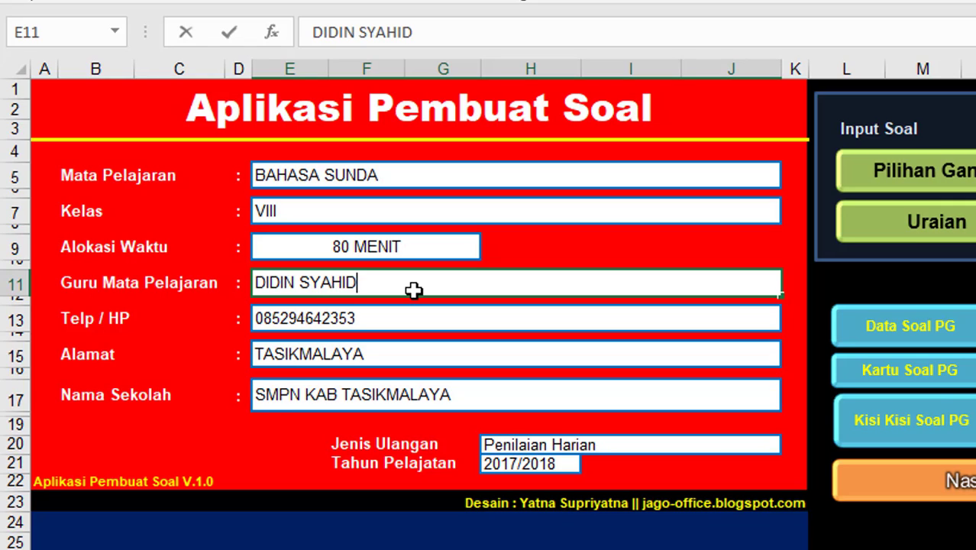
double_click(407, 318)
key(BackSpace)
key(BackSpace)
key(BackSpace)
key(BackSpace)
key(BackSpace)
key(BackSpace)
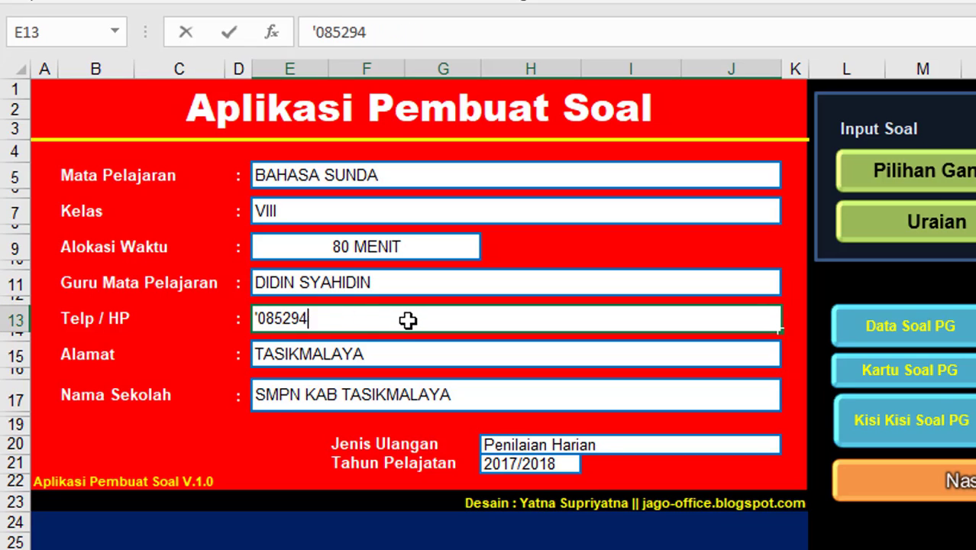
key(BackSpace)
key(BackSpace)
key(BackSpace)
key(BackSpace)
key(BackSpace)
key(BackSpace)
key(BackSpace)
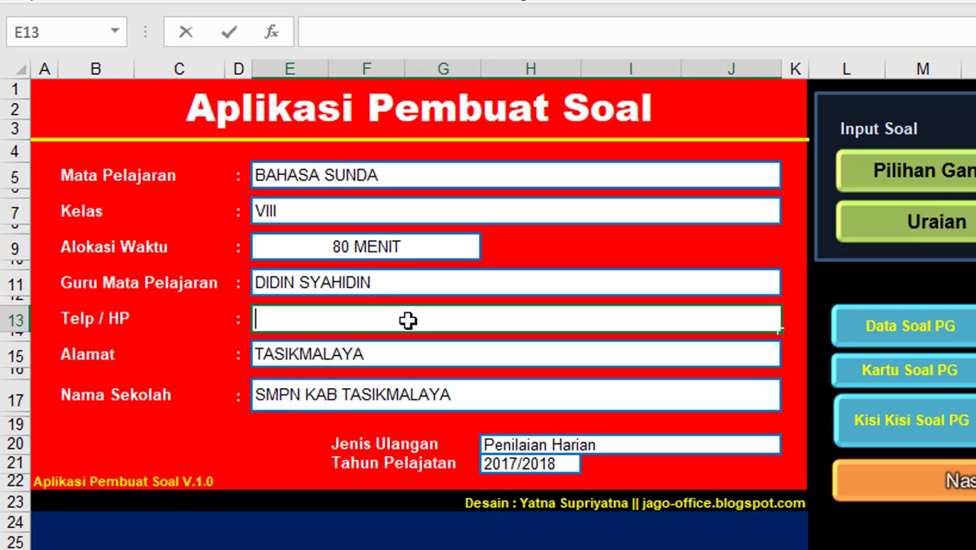
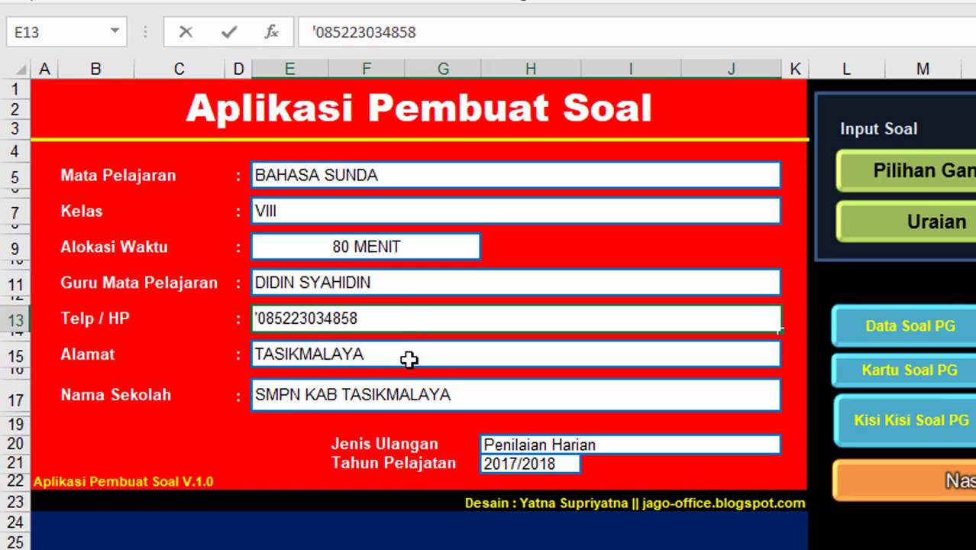
Step: Change the school name in E17 to SMP TERPADU DARUZZAHRA
click(408, 358)
double_click(409, 358)
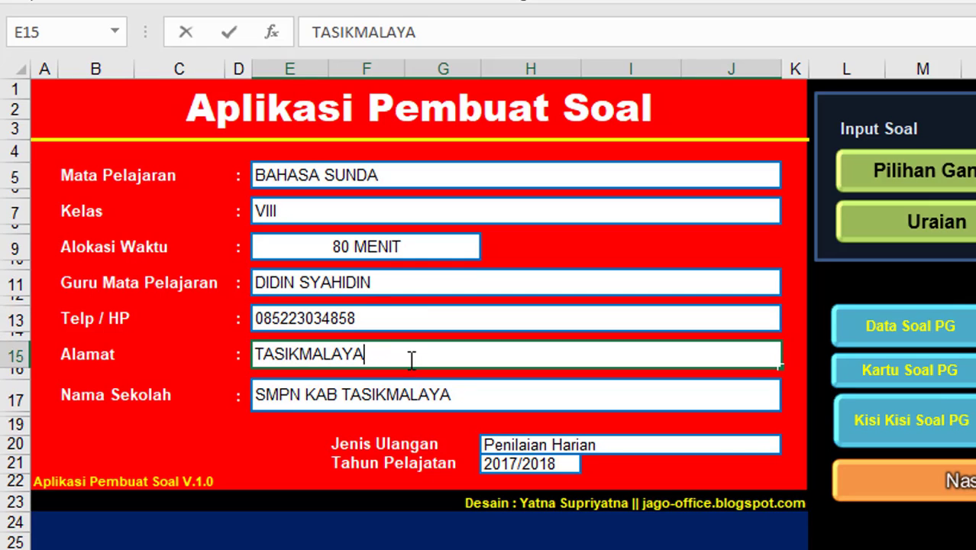
click(464, 396)
double_click(464, 396)
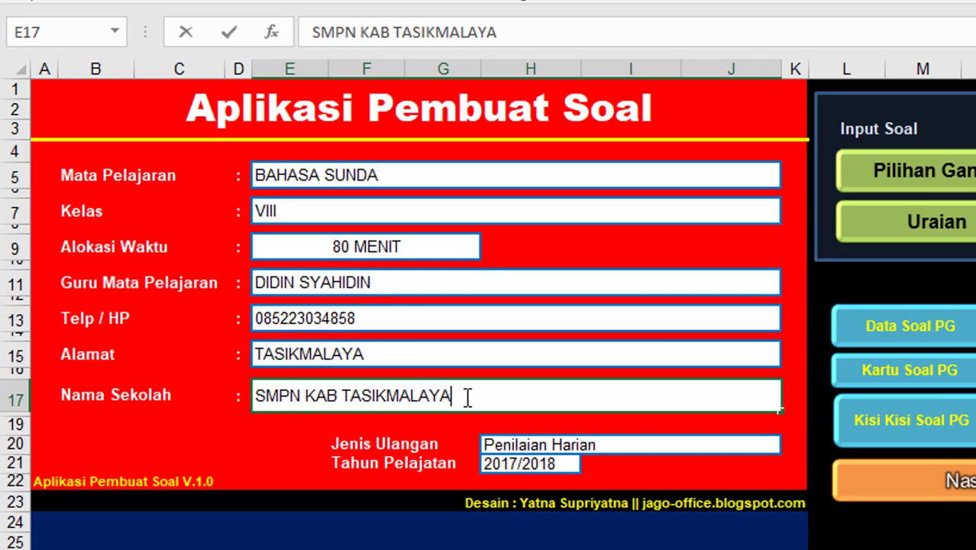
key(BackSpace)
key(BackSpace)
key(BackSpace)
key(BackSpace)
key(BackSpace)
key(BackSpace)
key(BackSpace)
key(BackSpace)
key(BackSpace)
key(BackSpace)
key(BackSpace)
key(BackSpace)
key(BackSpace)
key(BackSpace)
key(BackSpace)
key(BackSpace)
key(BackSpace)
key(BackSpace)
key(BackSpace)
key(BackSpace)
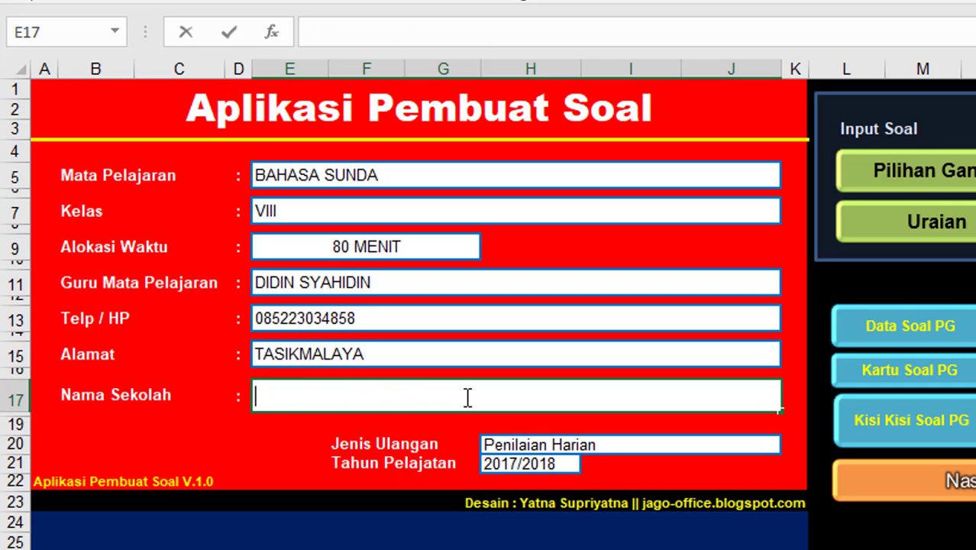
text(SMP TERPADU)
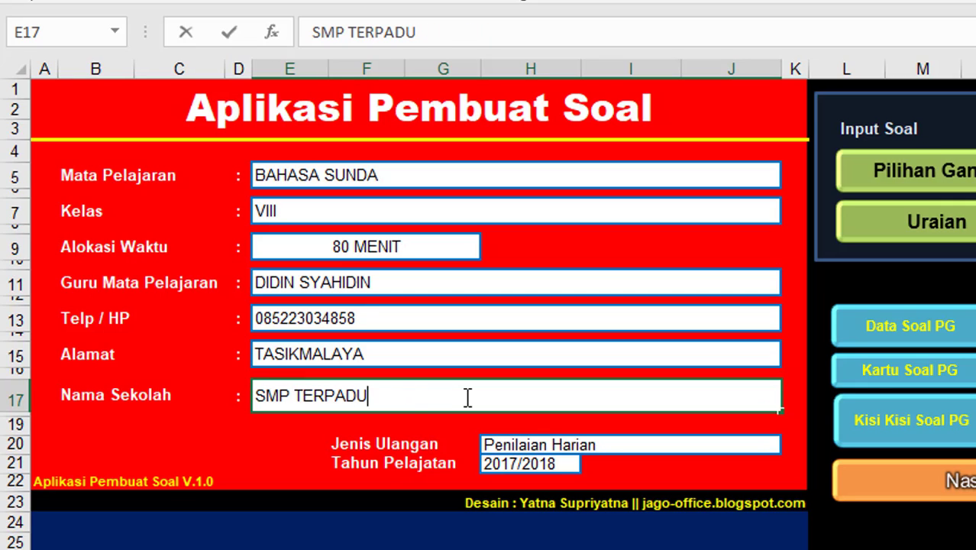
text( DARUZZAHRA)
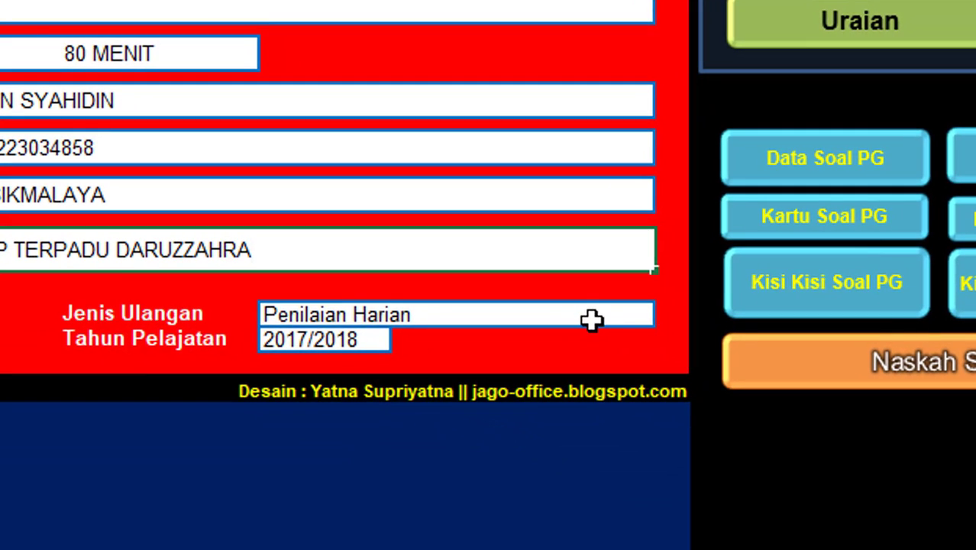
Step: Set Jenis Ulangan to Penilaian Tengah Semester, keeping Tahun Pelajaran at 2017/2018
click(591, 319)
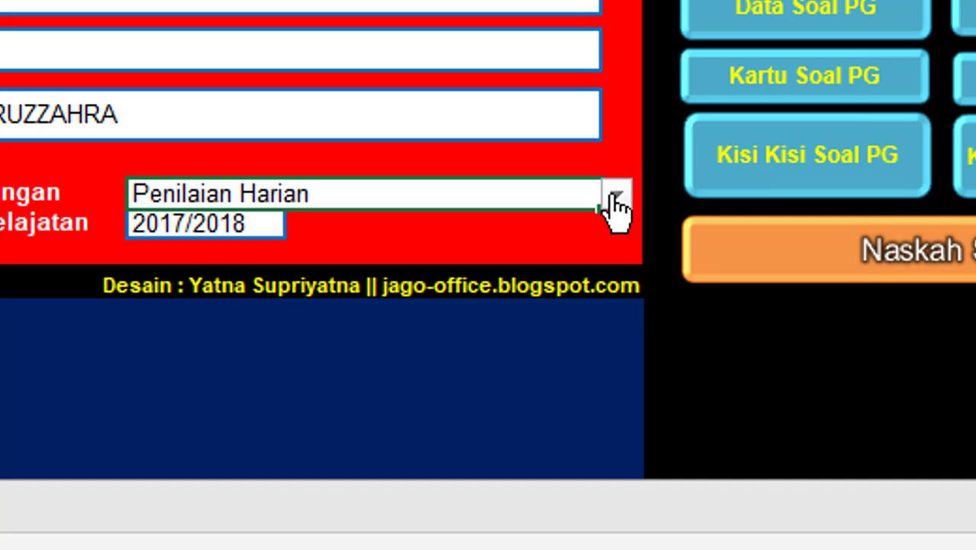
click(615, 200)
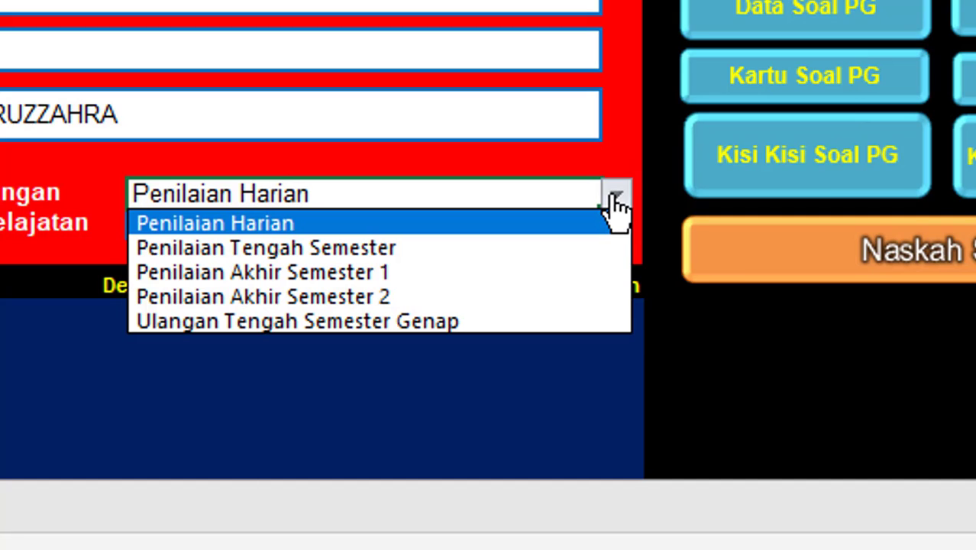
click(403, 247)
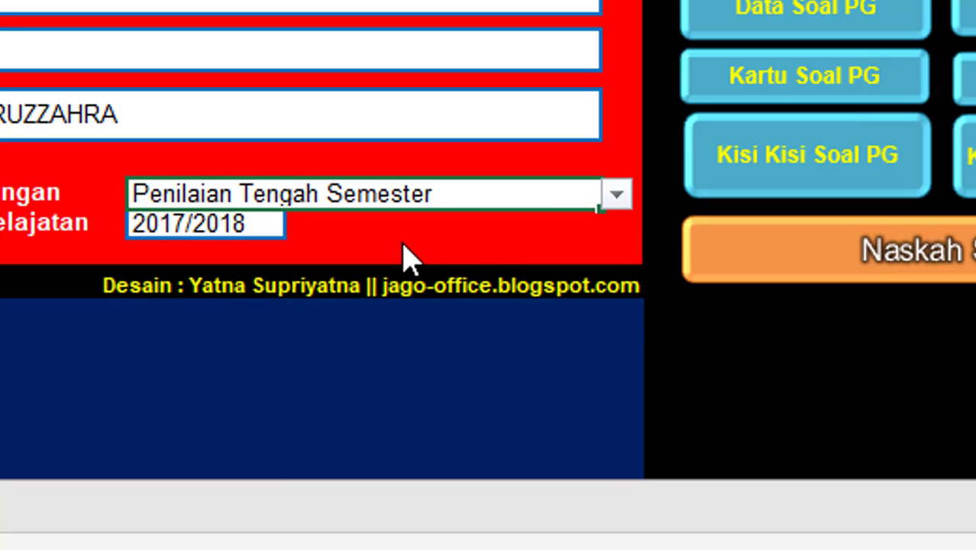
click(200, 222)
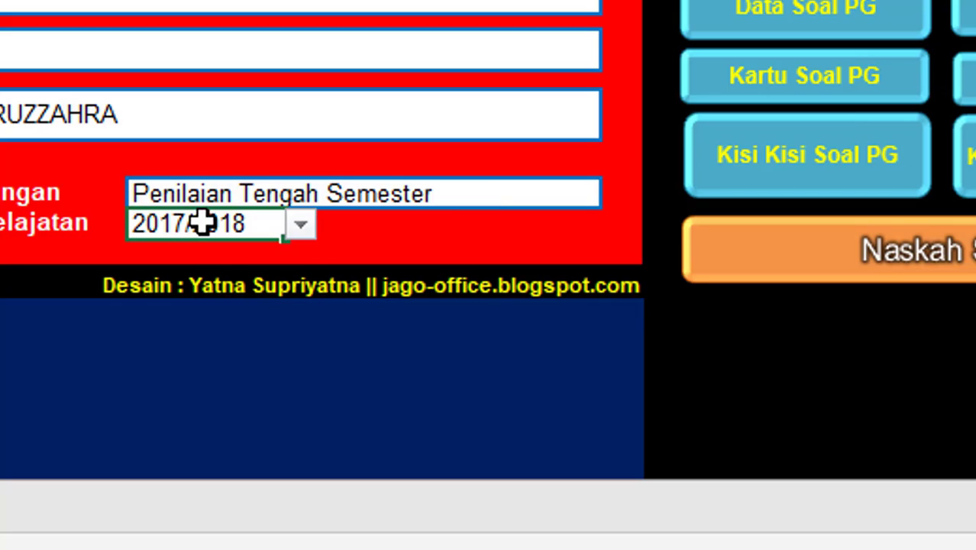
click(302, 225)
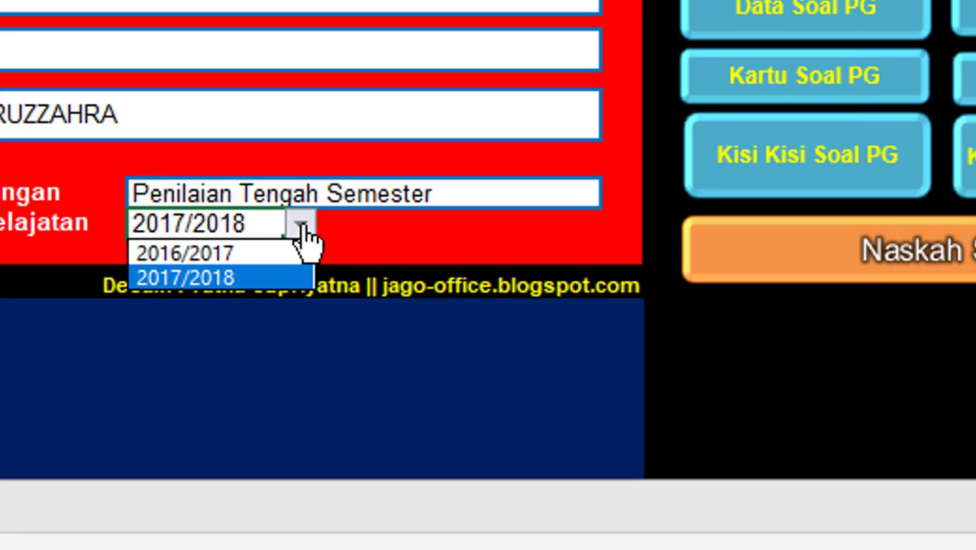
click(401, 230)
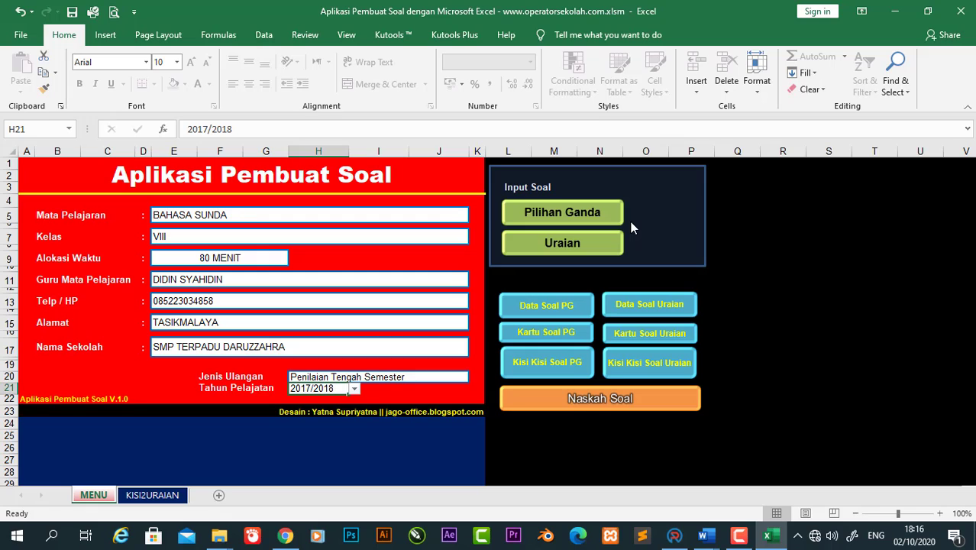
Step: Open the Pilihan Ganda multiple-choice question input form from the menu sheet
click(580, 215)
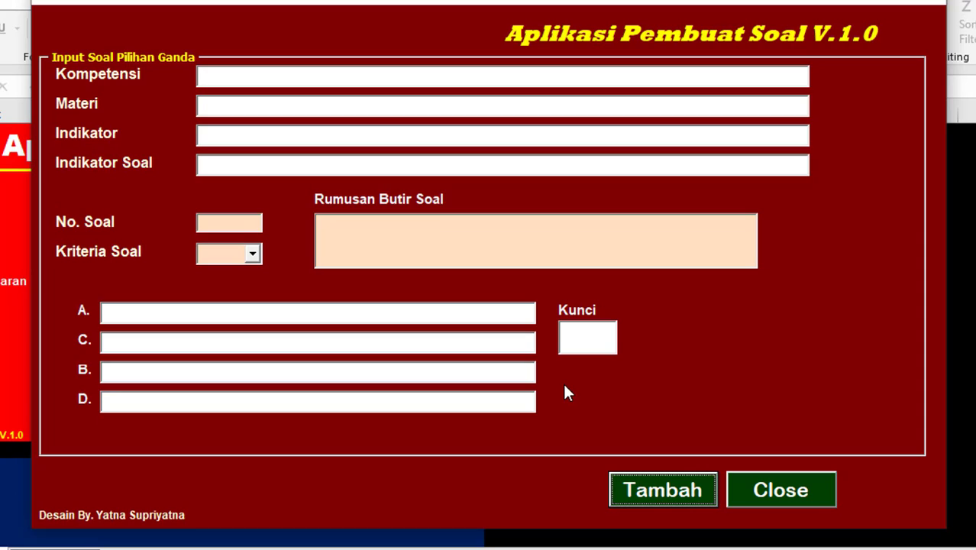
click(242, 77)
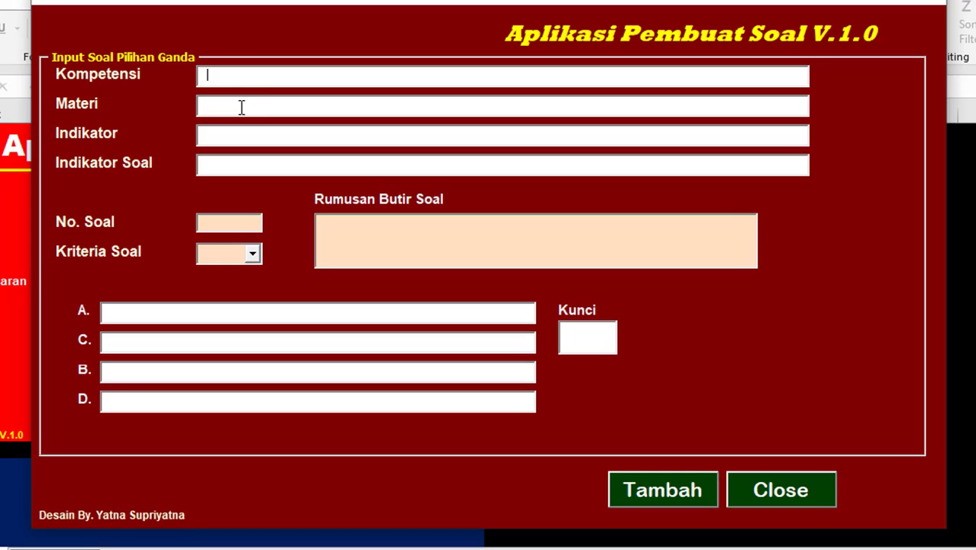
click(240, 108)
click(245, 135)
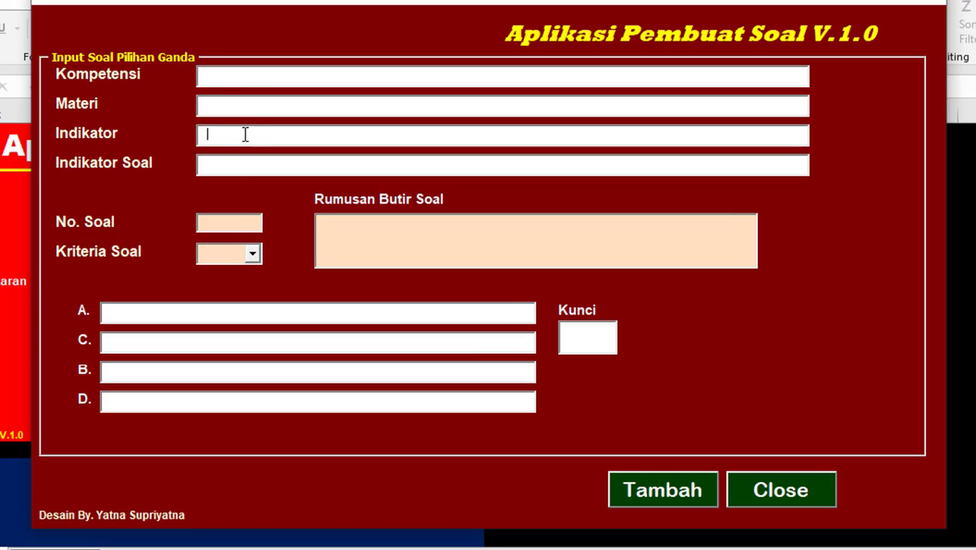
click(244, 167)
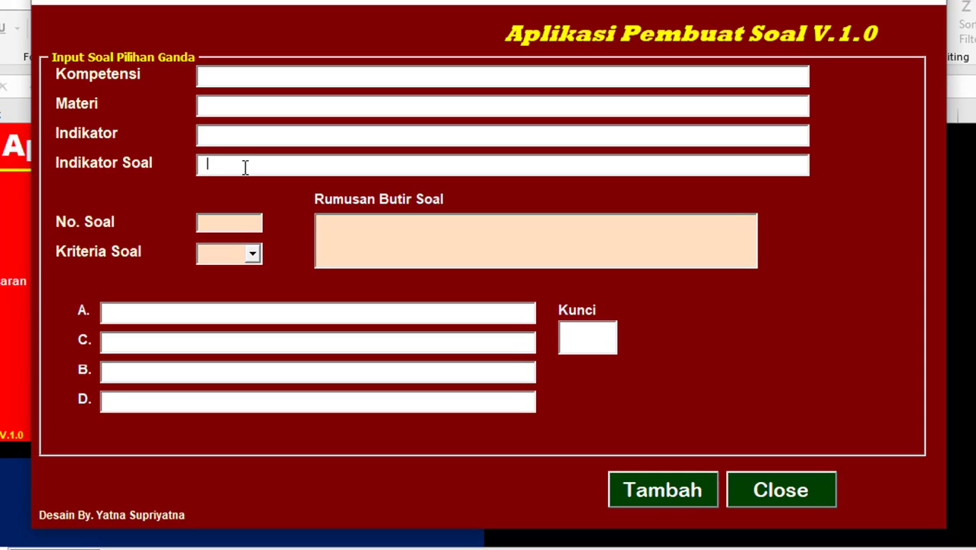
click(244, 74)
click(245, 103)
click(244, 136)
click(244, 165)
click(366, 235)
Step: Enter placeholder question text, question number 1, and difficulty Mudah
text(KJFLAJAJJKLKJLK)
click(245, 219)
text(1)
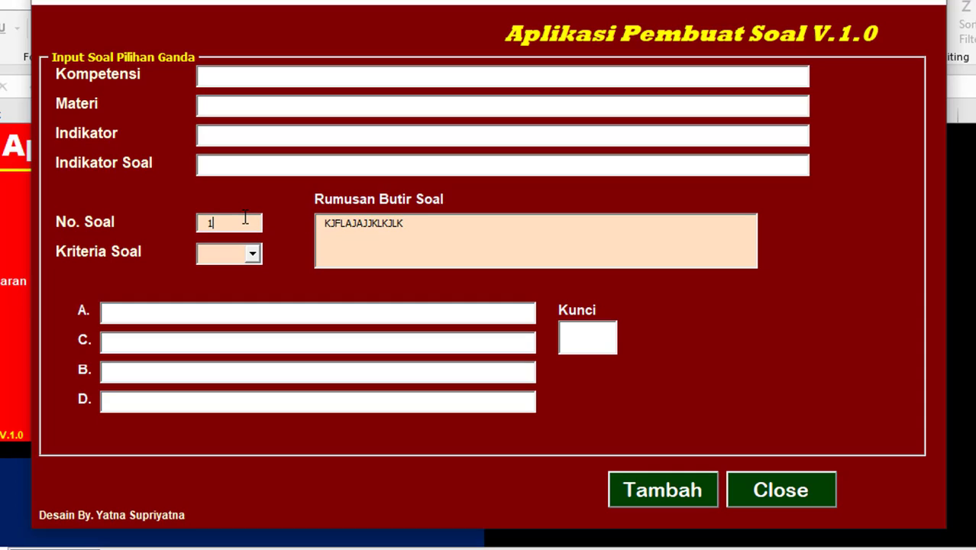
click(253, 255)
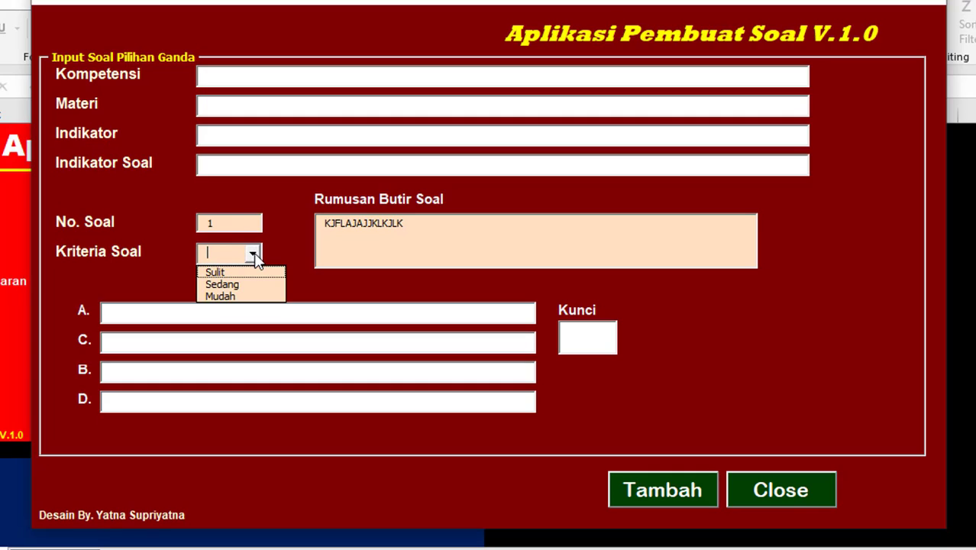
click(227, 292)
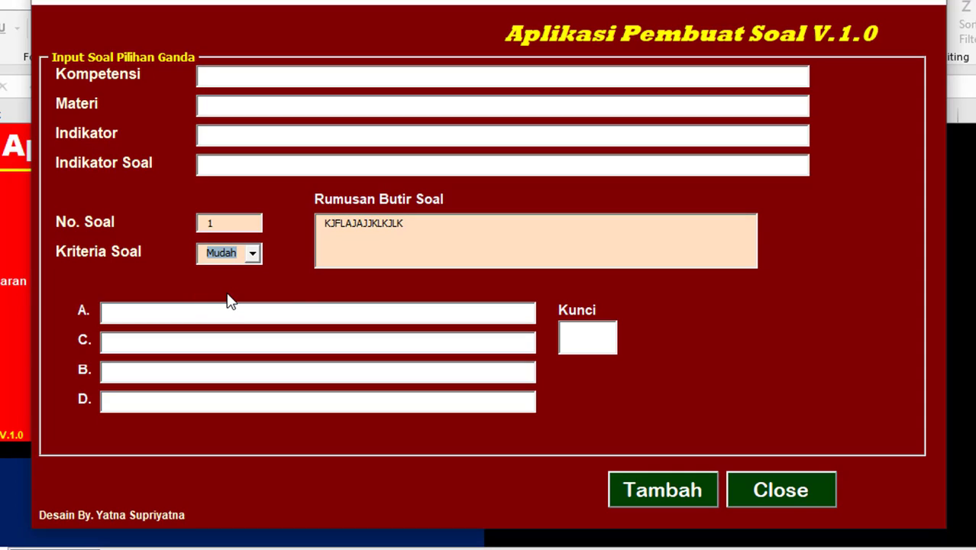
Step: Fill answer options A–D and the Kunci answer key with placeholder text
click(232, 309)
text(kgadjajf;lkjf)
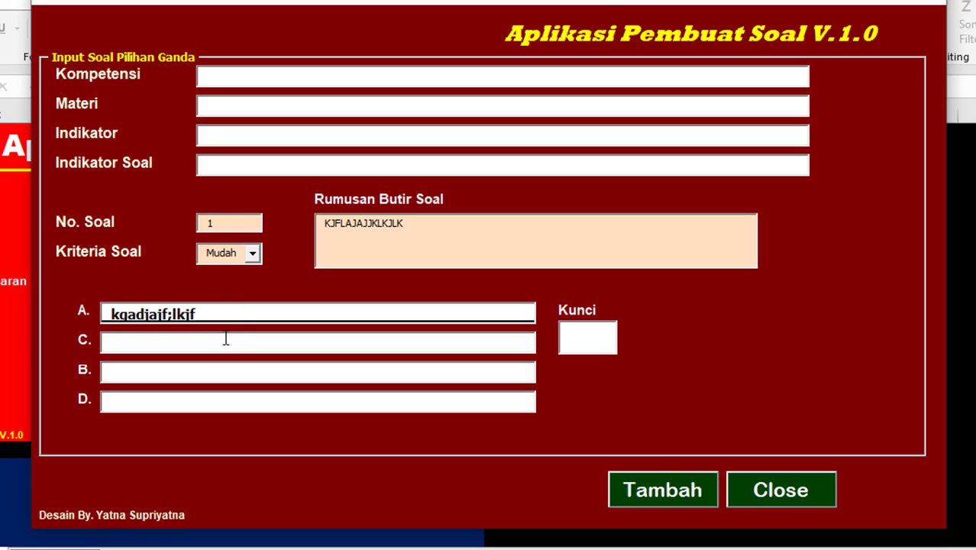
click(226, 338)
text(kfjlkjajaajk)
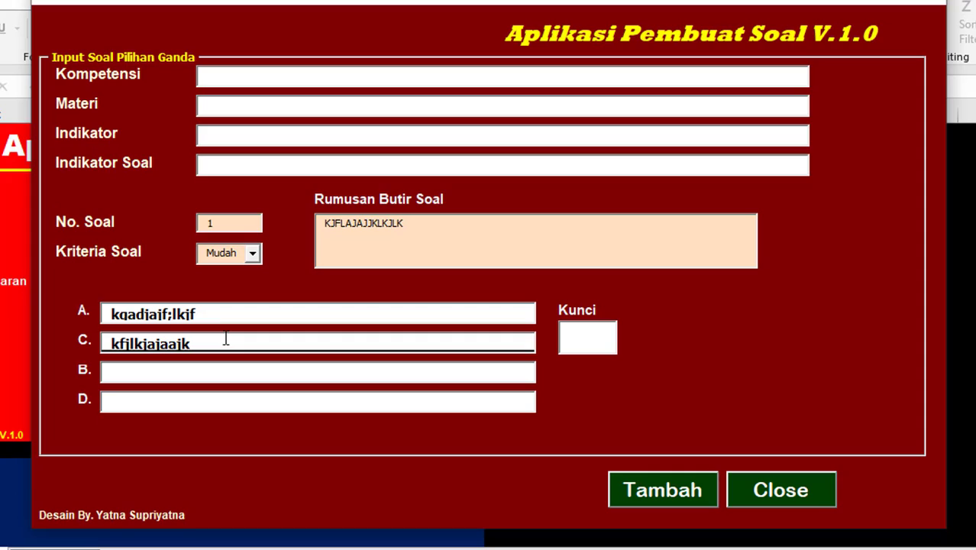
click(225, 369)
text(klfklajlkajklf)
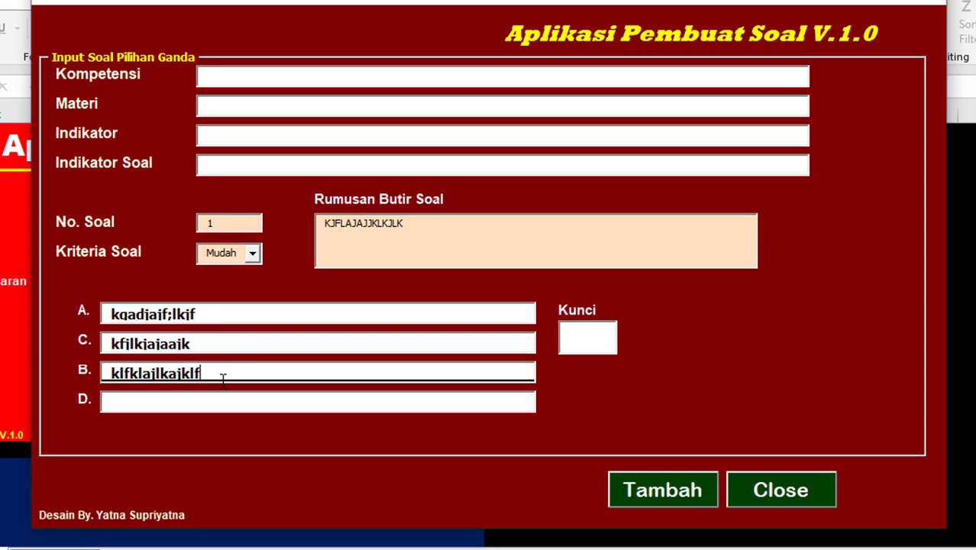
click(222, 395)
text(kljfkljaljakajlka)
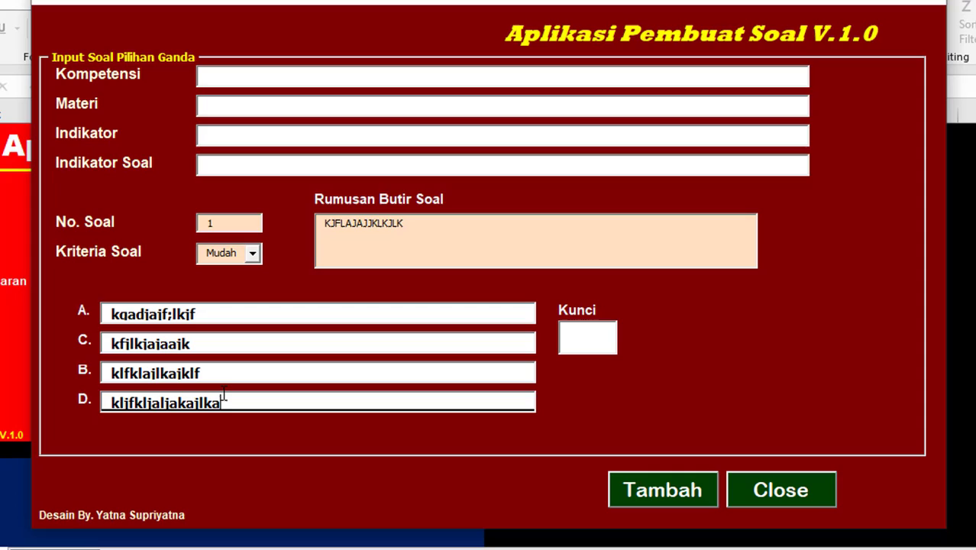
click(588, 344)
text(kjlkajlkjak)
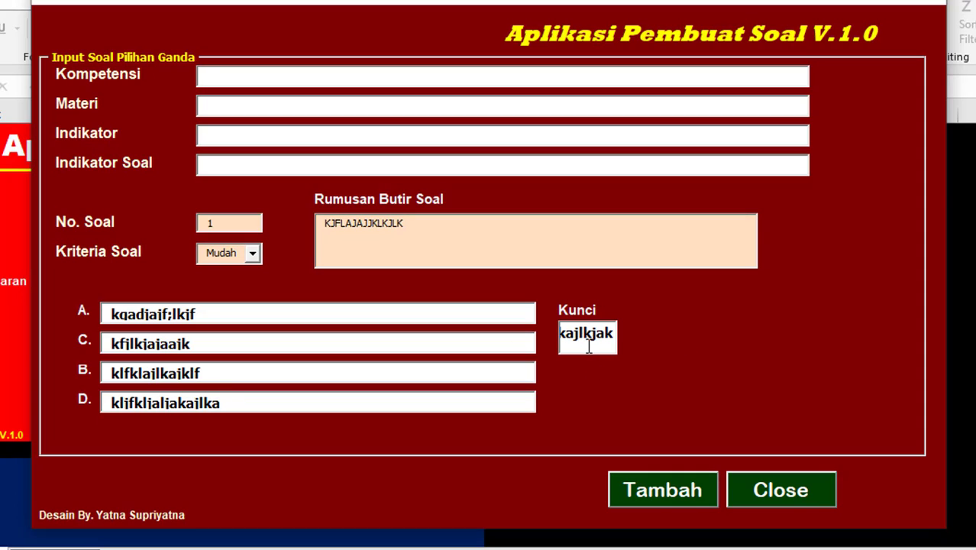
click(306, 72)
Step: Fill Kompetensi, Materi, Indikator and Indikator Soal with placeholder text
text(kldjflkaja)
click(298, 107)
text(klajkjfkjajkakl)
click(290, 133)
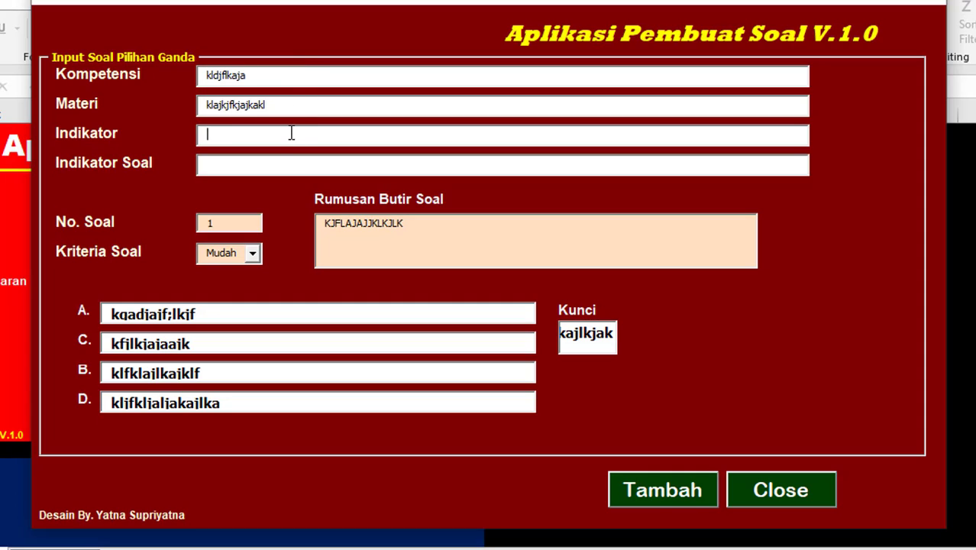
text(lfkjlkajlka)
click(293, 162)
text(kajafjlkfjlka)
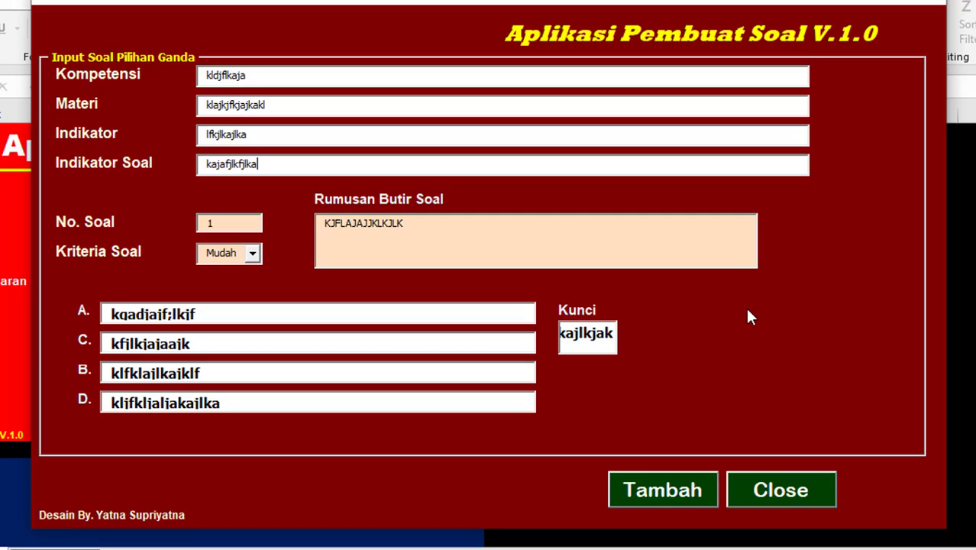
Step: Extend the Rumusan Butir Soal text with more placeholder text and close the form
click(441, 229)
text(hfkhkdshbwehjhrkjhjfhjhak)
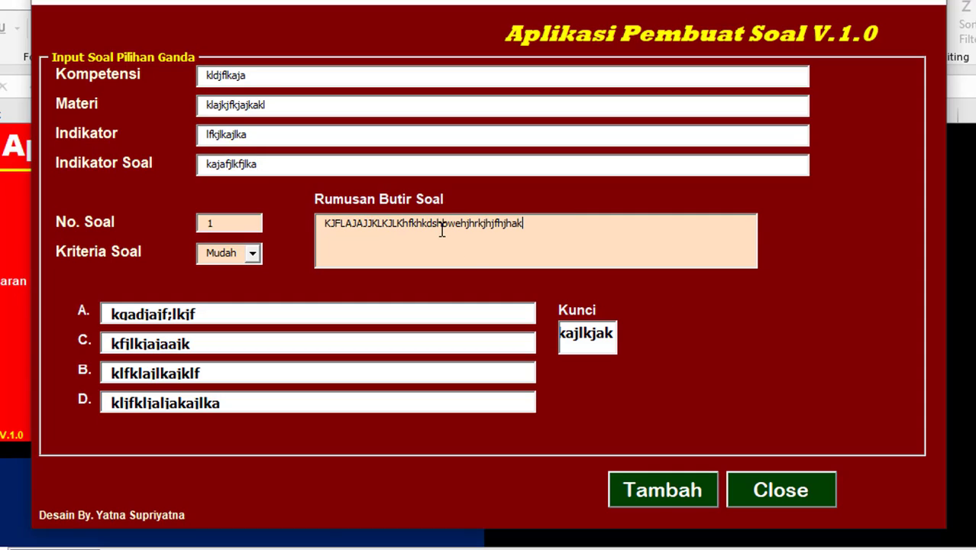
text(hfkkjahkjajafkjakjajakfj)
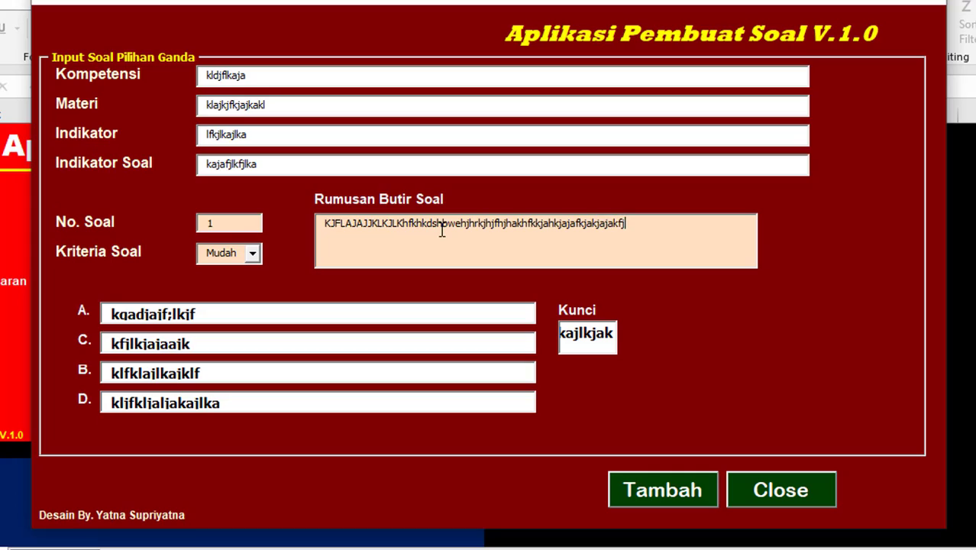
text(ajaljakkjjjj)
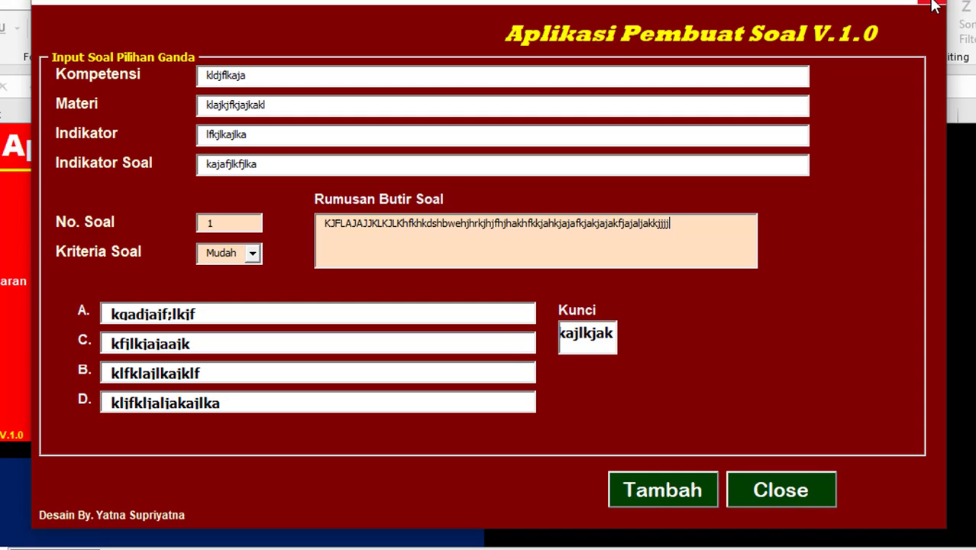
click(806, 490)
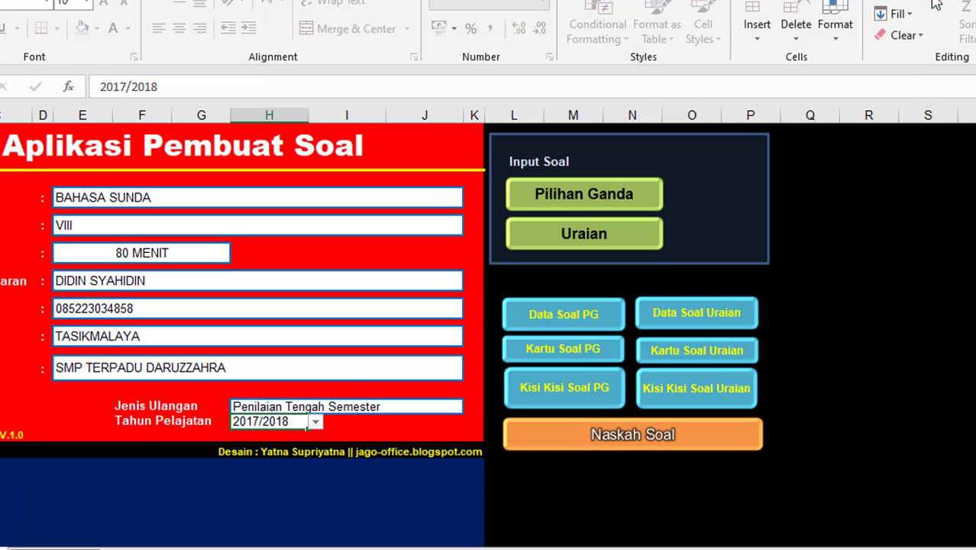
click(635, 240)
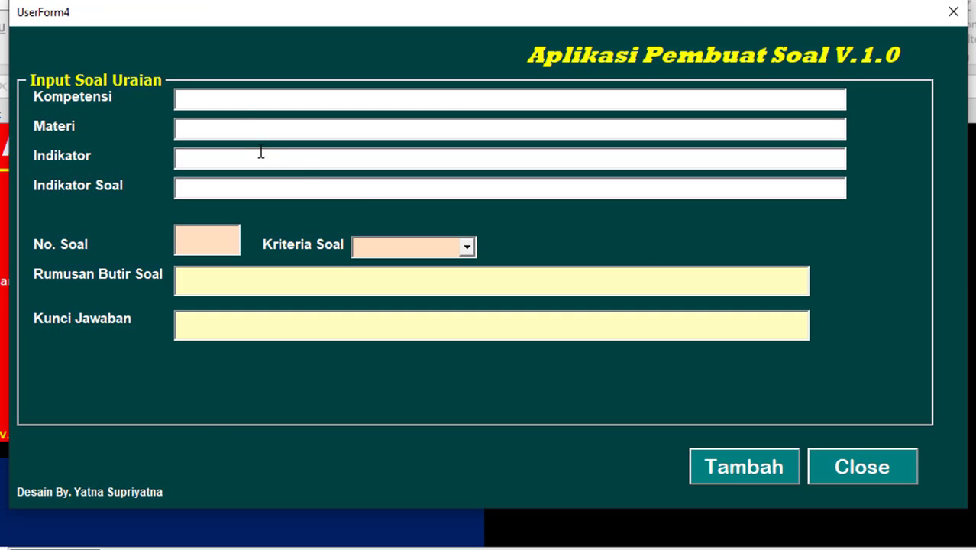
click(217, 131)
click(218, 158)
click(214, 187)
click(212, 235)
click(421, 246)
click(468, 248)
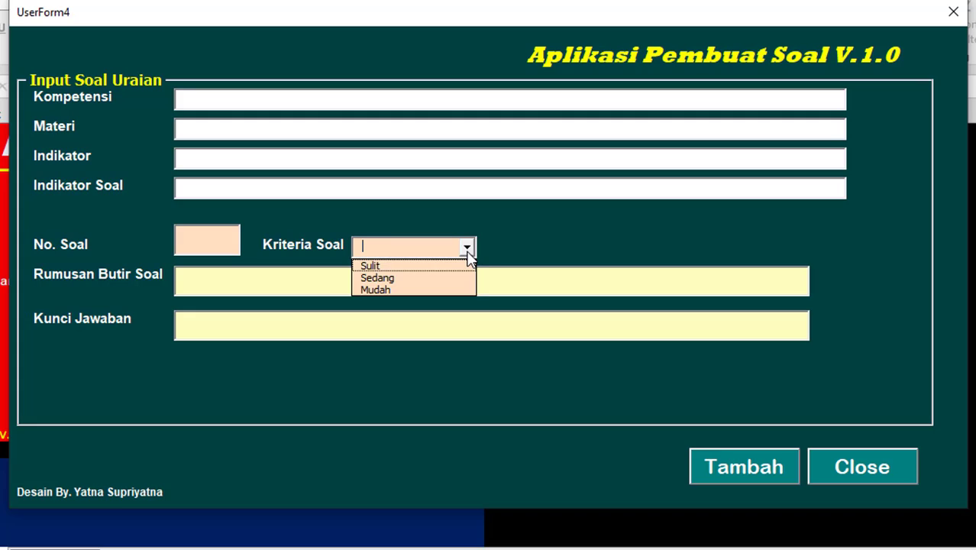
click(467, 247)
click(317, 284)
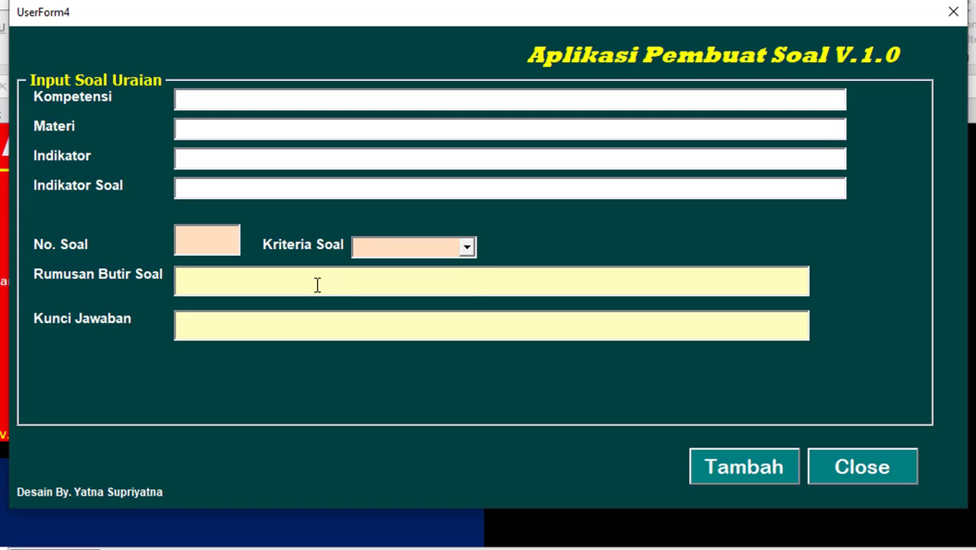
click(298, 330)
click(332, 275)
click(285, 331)
click(951, 15)
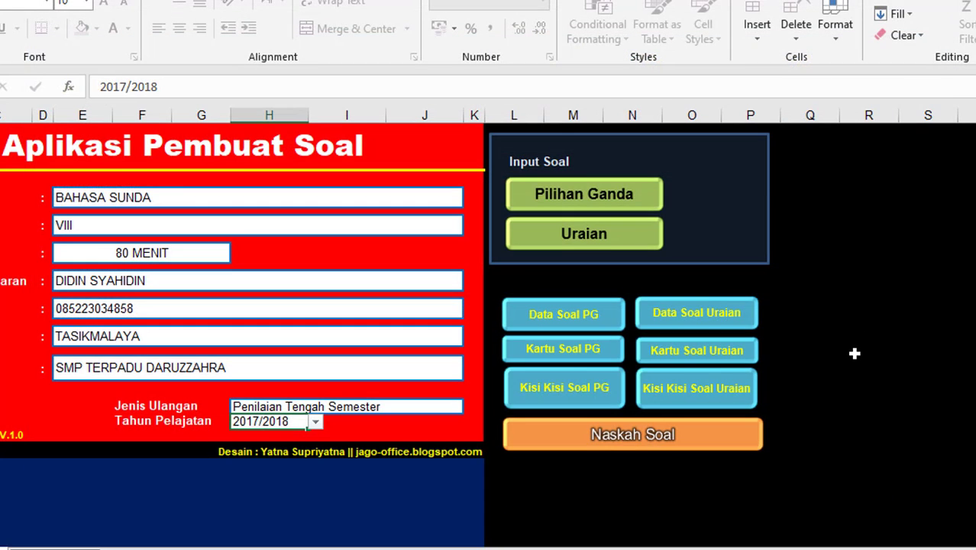
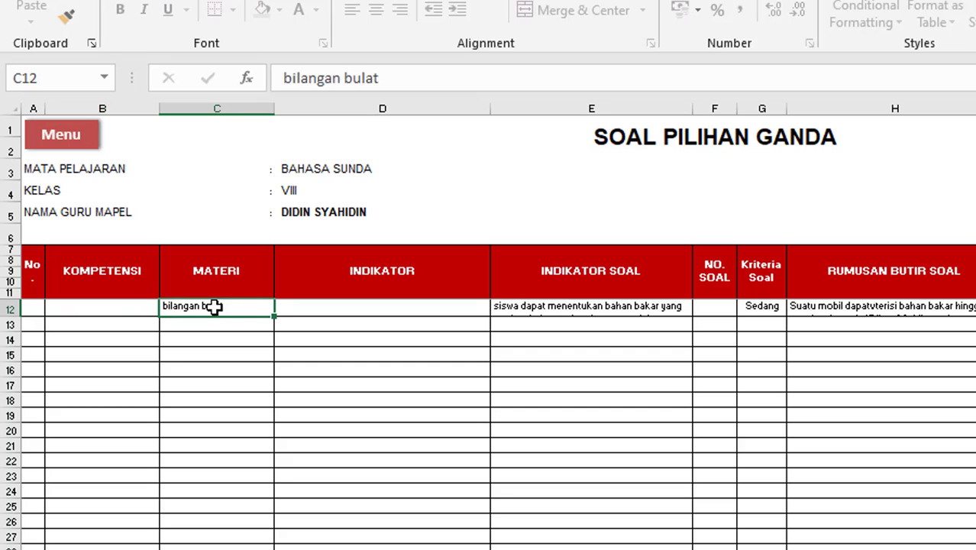
Step: Clear the topic bilangan bulat from C12 and the indicator text from E12
key(Delete)
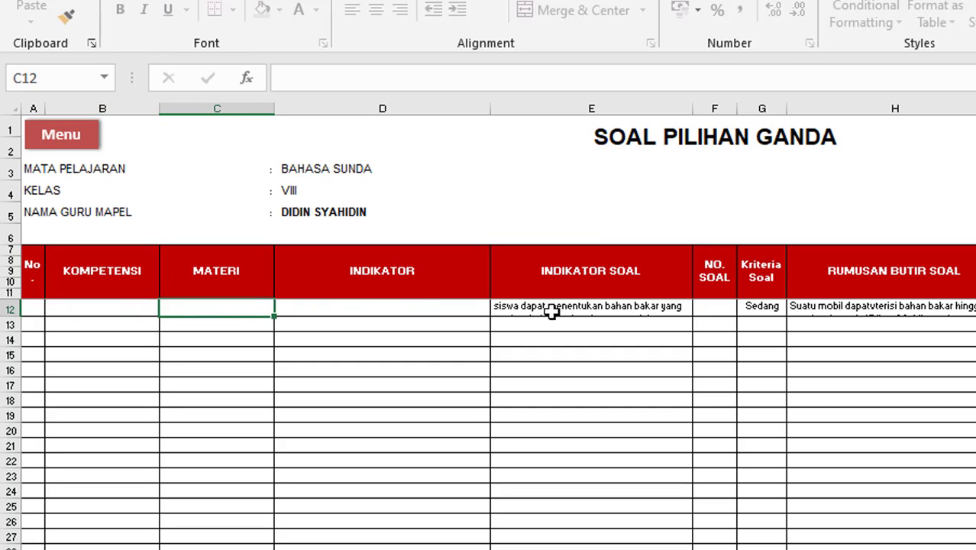
click(551, 309)
key(Delete)
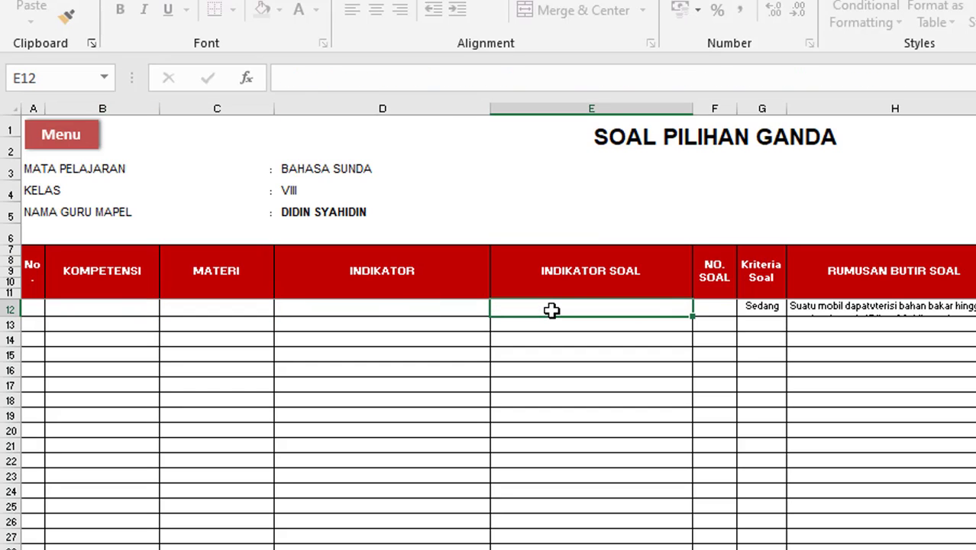
click(722, 311)
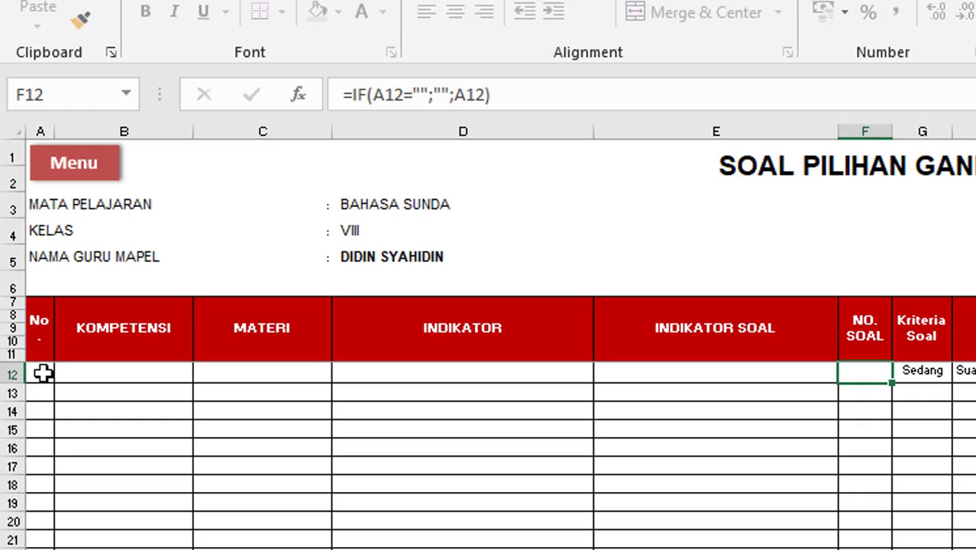
Step: Number the first question 1 in A12, which the NO. SOAL formula echoes
click(44, 373)
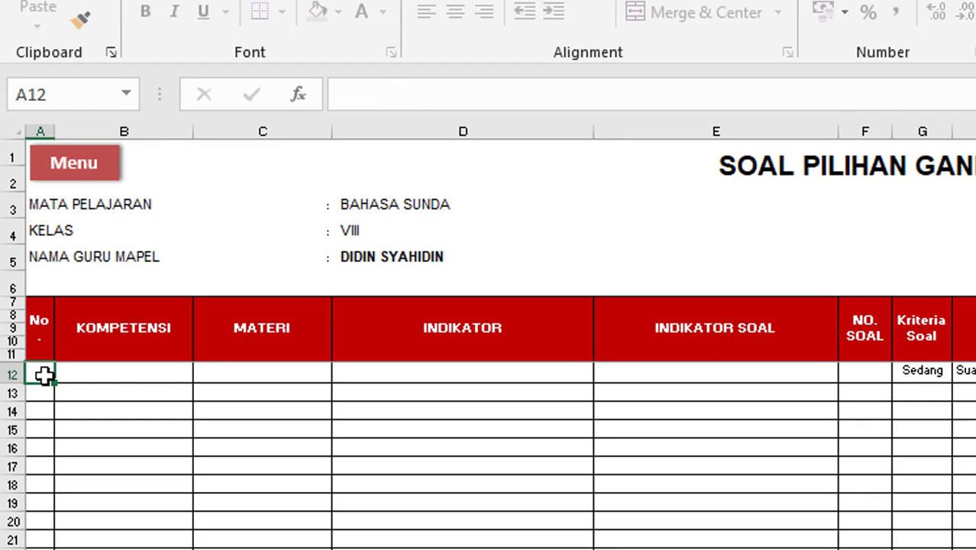
text(1)
key(Return)
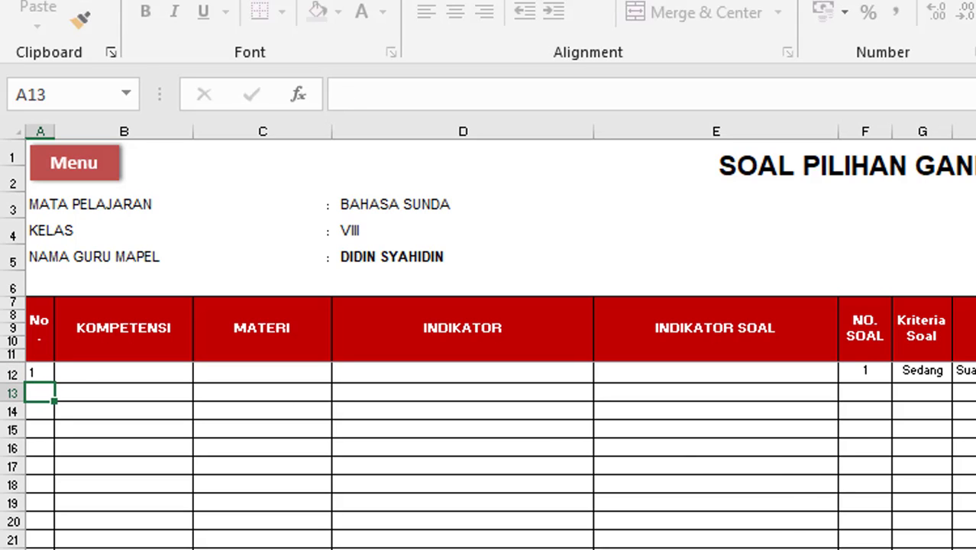
scroll(488, 336, up, 2)
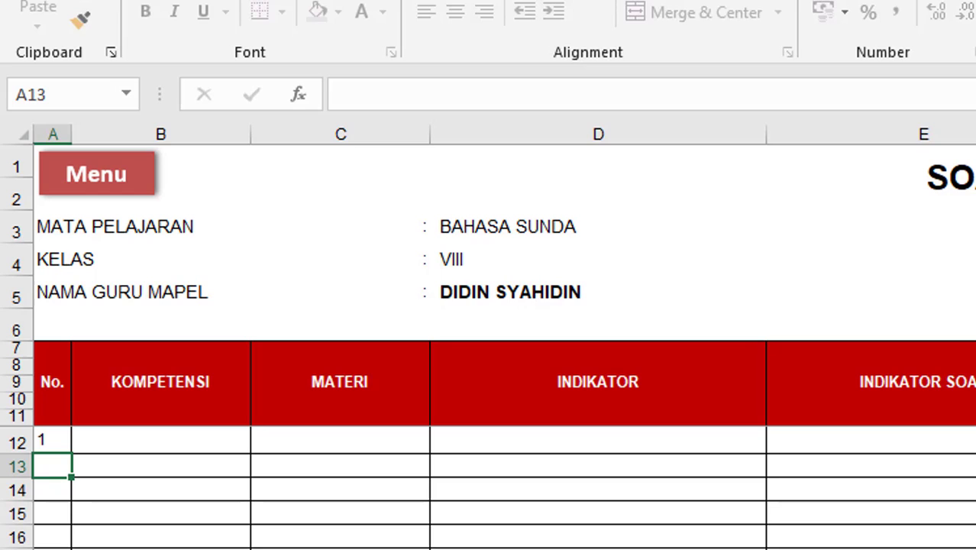
click(880, 345)
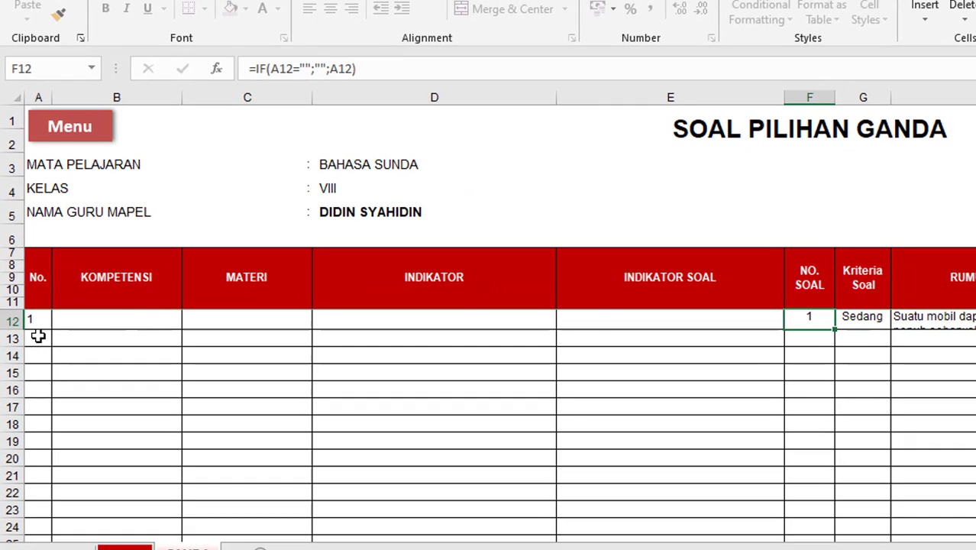
Step: Enter 2 and 3 in A13 and A14, then undo both numbers
click(38, 337)
text(2)
key(Return)
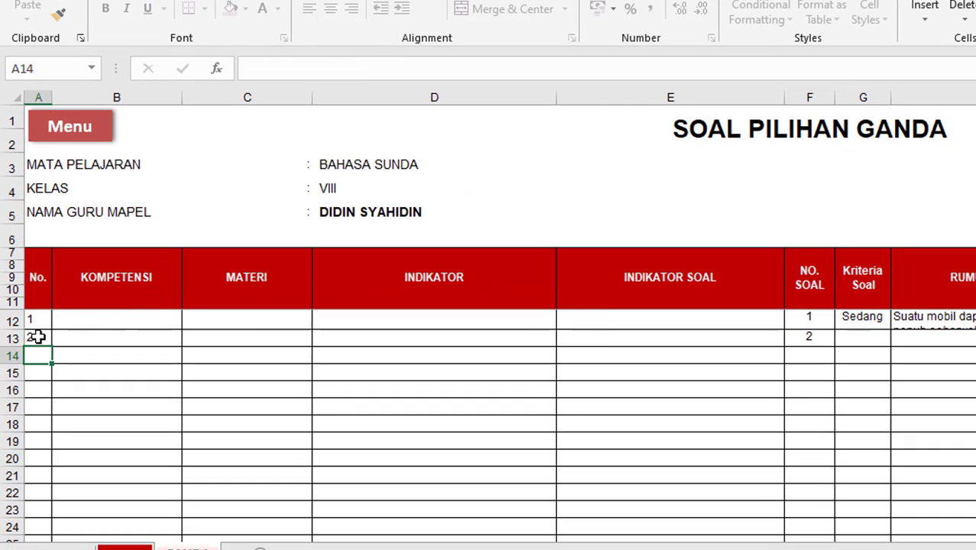
text(3)
key(Return)
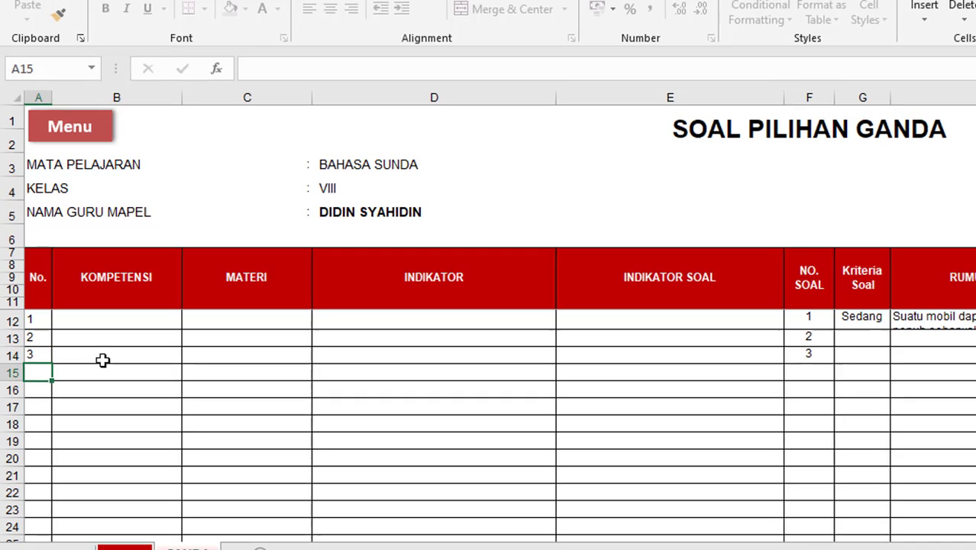
key(ctrl+z)
key(ctrl+z)
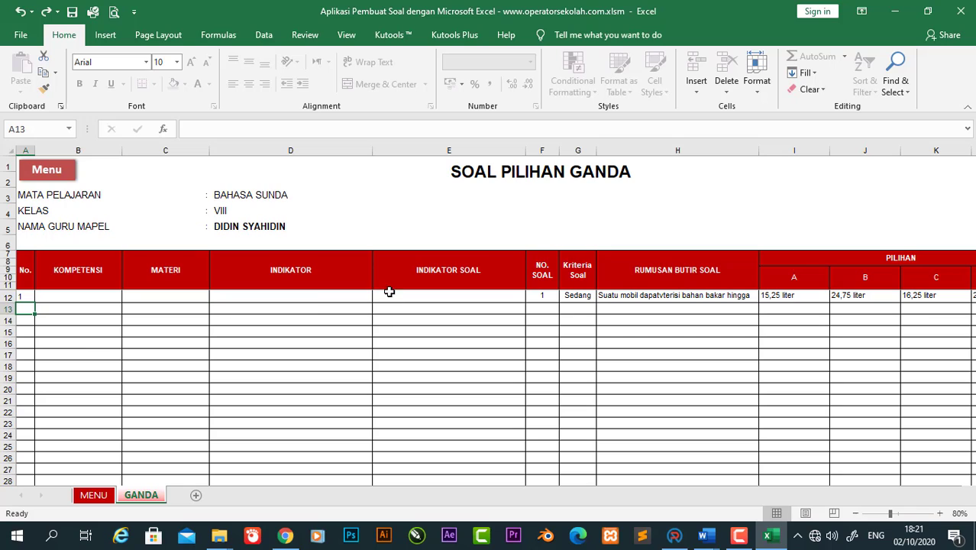
Step: Clear the Sedang difficulty from G12 and the question text from H12
scroll(557, 300, down, 1)
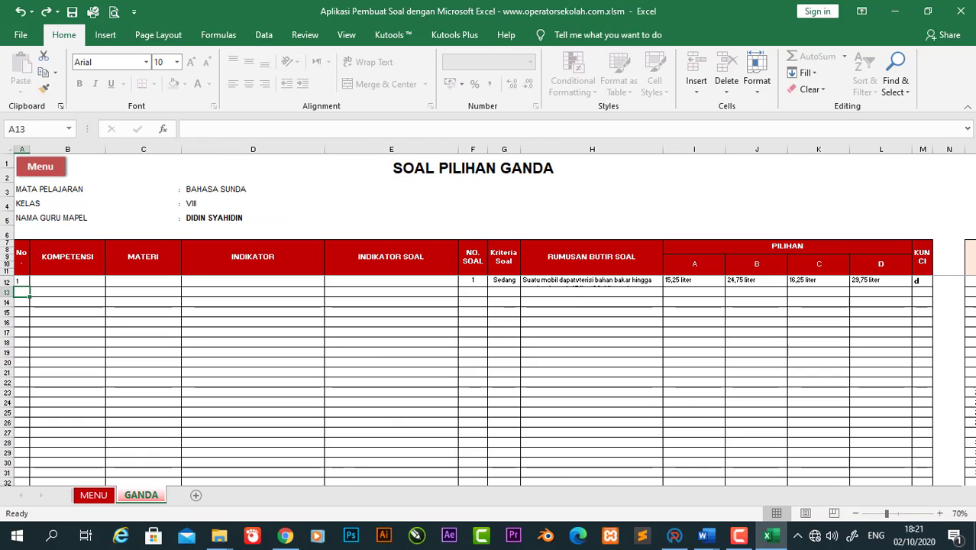
click(21, 281)
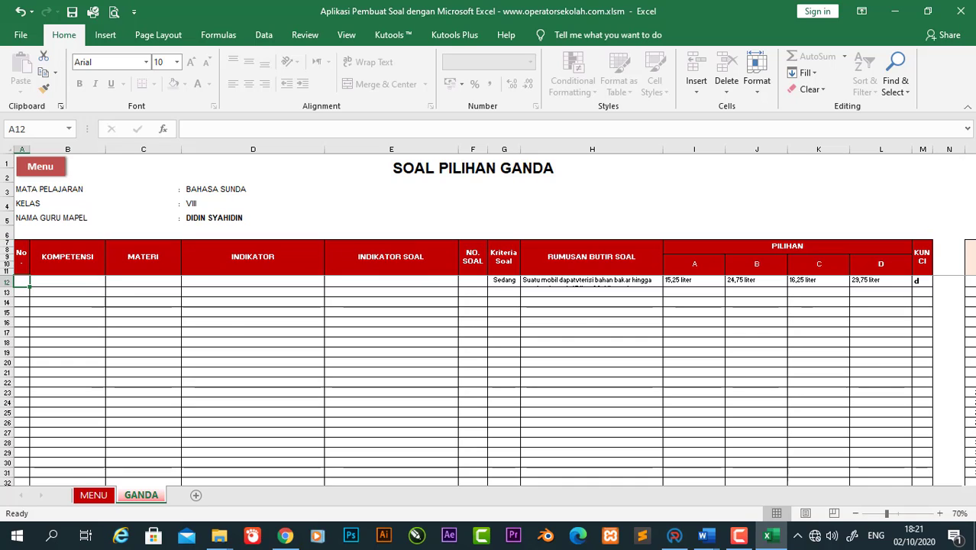
click(511, 281)
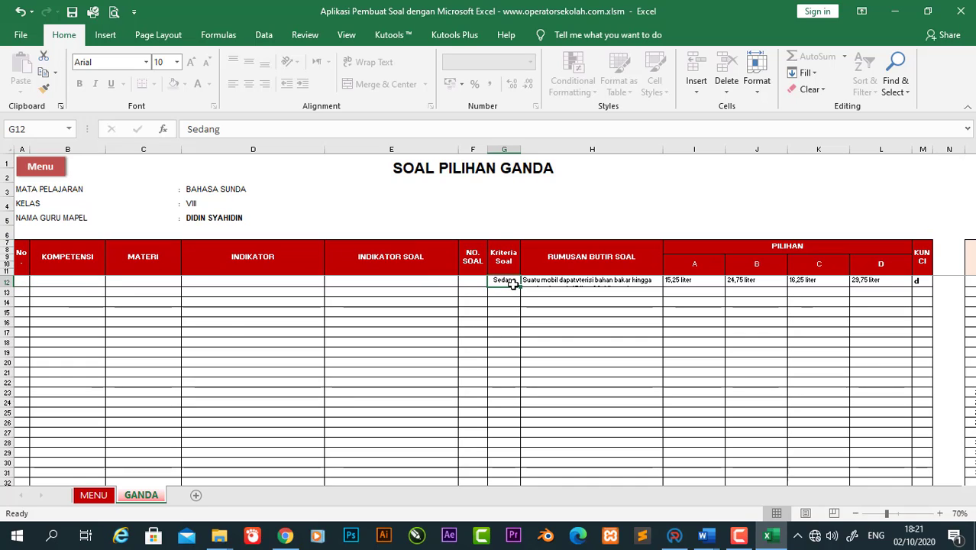
key(Delete)
click(561, 282)
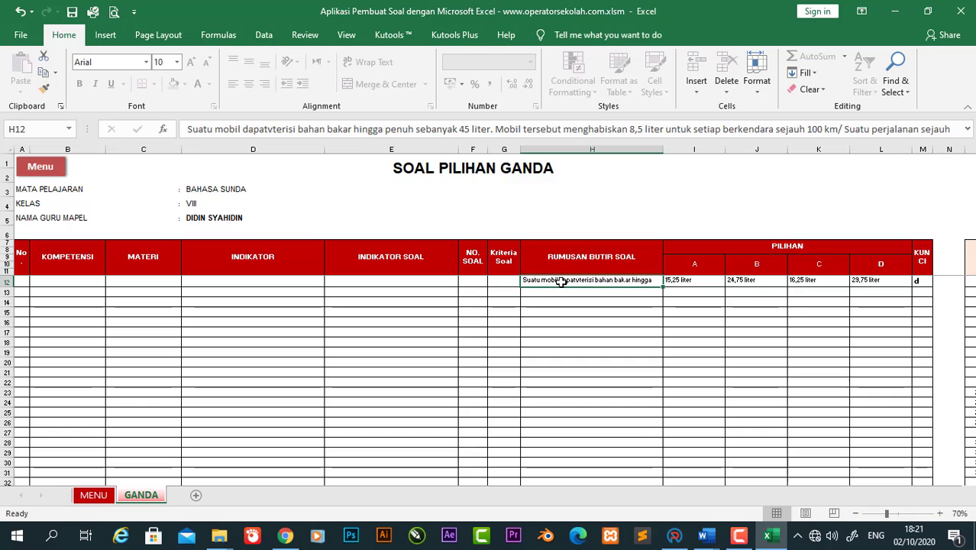
key(Delete)
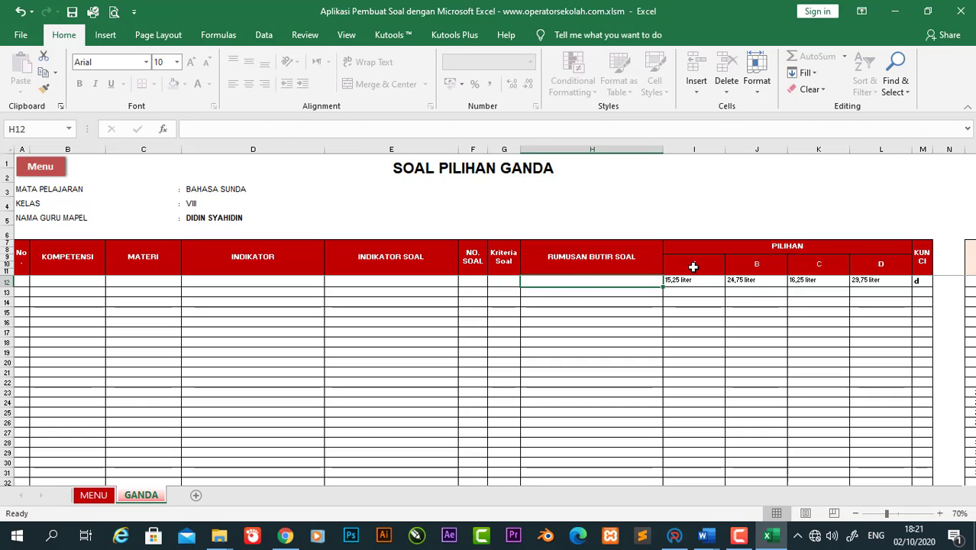
Step: Clear the answer options and answer key in I12:M12
click(690, 281)
key(shift+Right)
key(shift+Right)
key(shift+Right)
key(shift+Right)
key(ctrl+c)
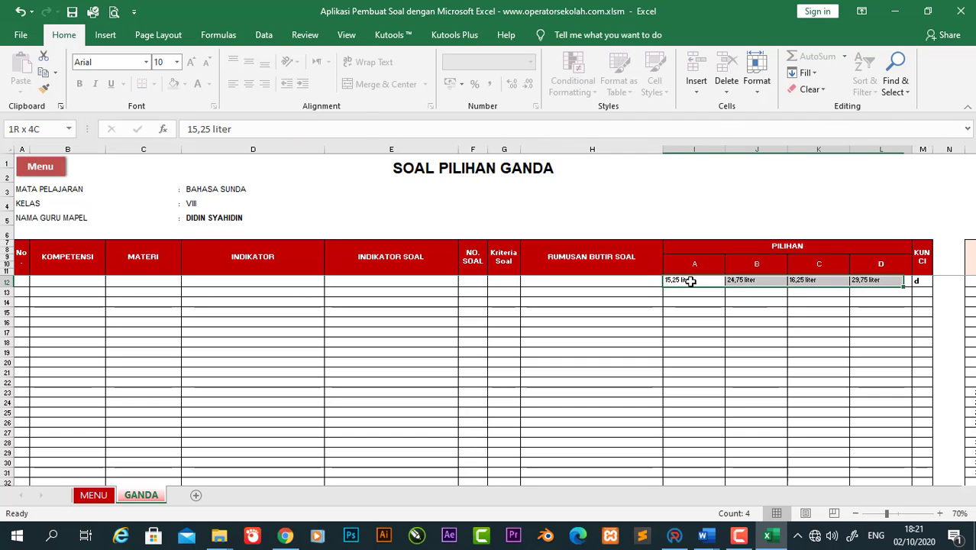
key(Delete)
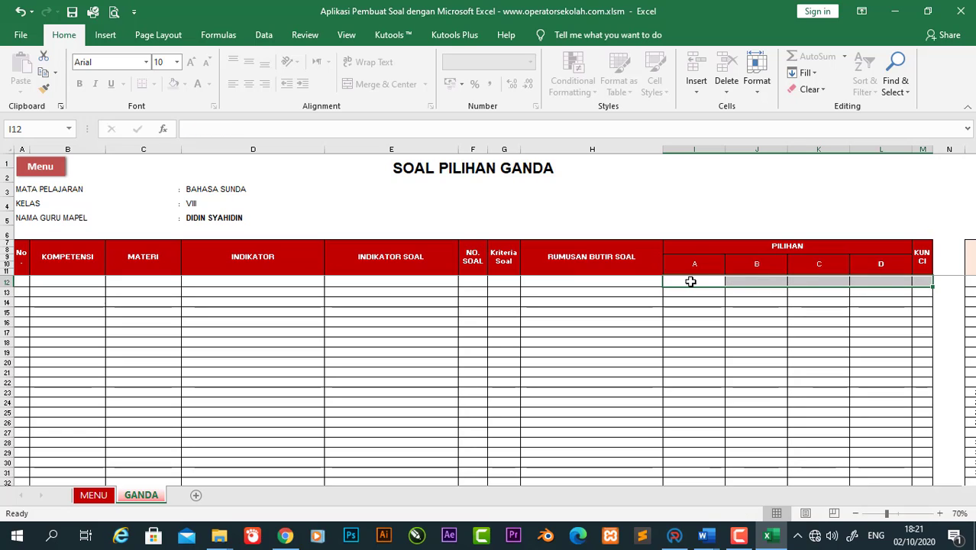
click(410, 289)
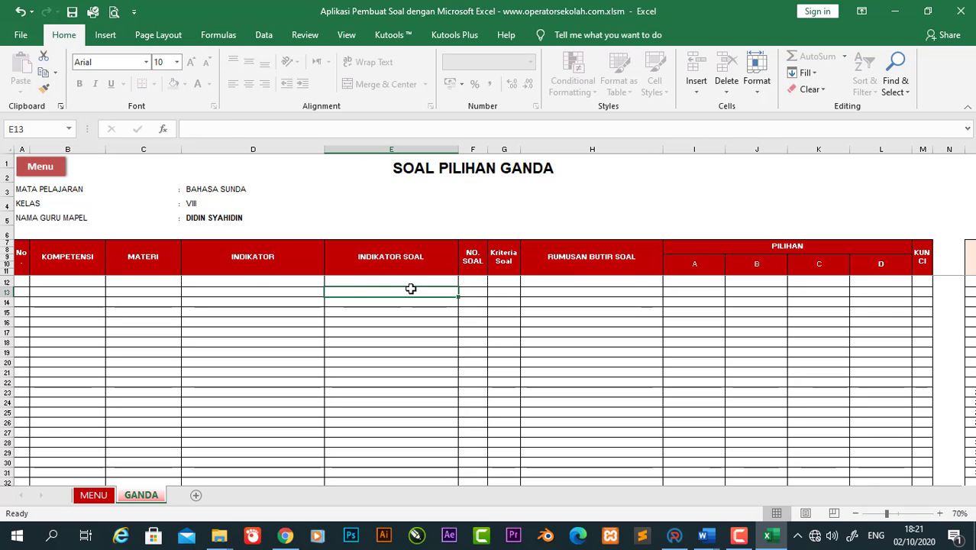
click(239, 281)
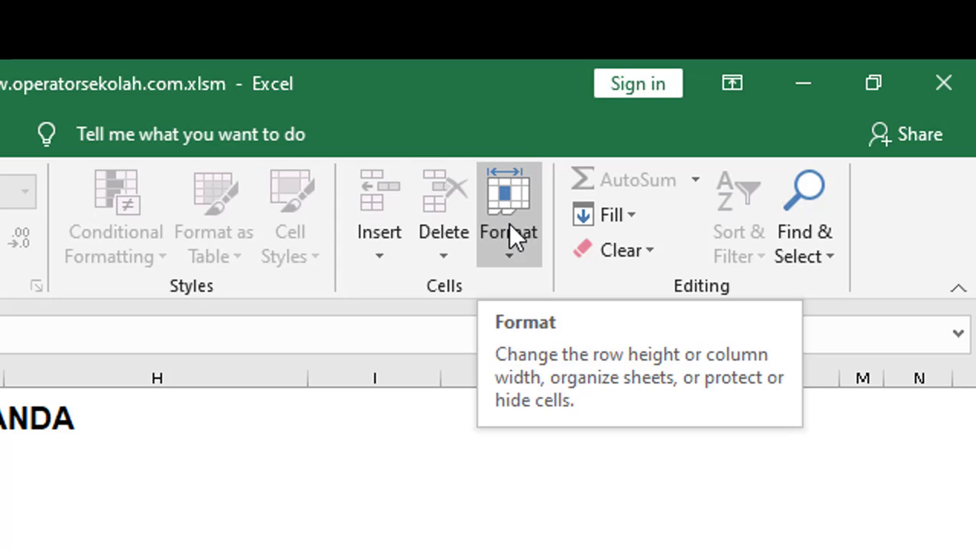
Step: Unprotect the GANDA sheet, then restore and re-clear the answer cells I12:M12
click(509, 224)
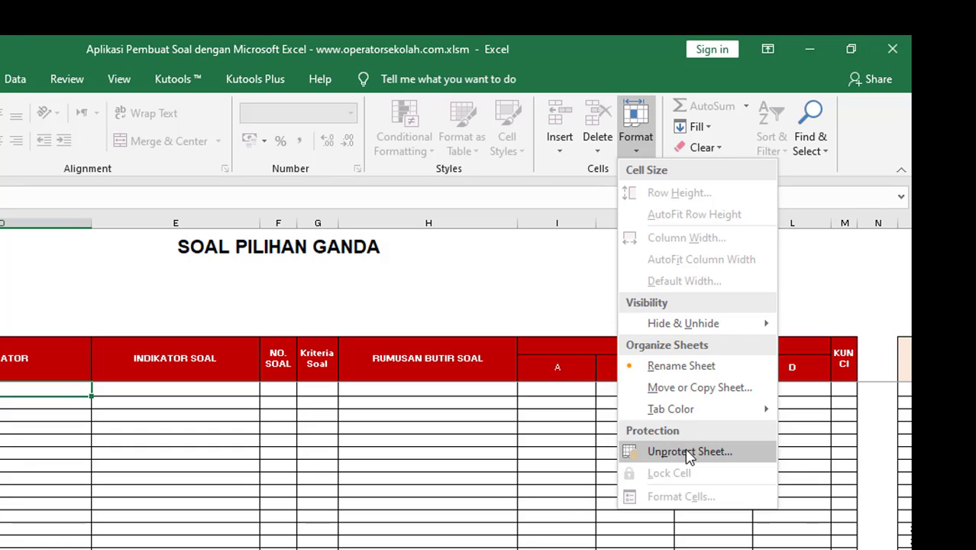
click(676, 452)
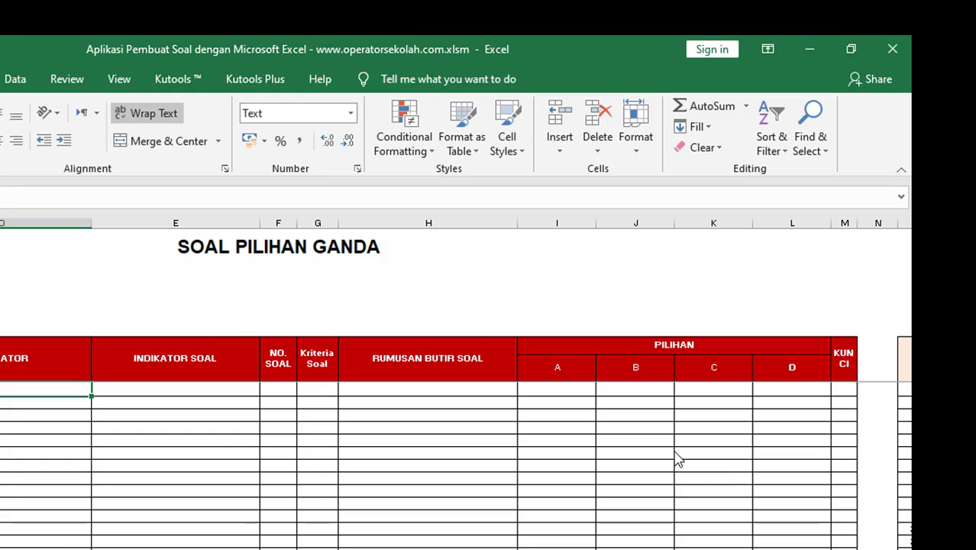
key(ctrl+v)
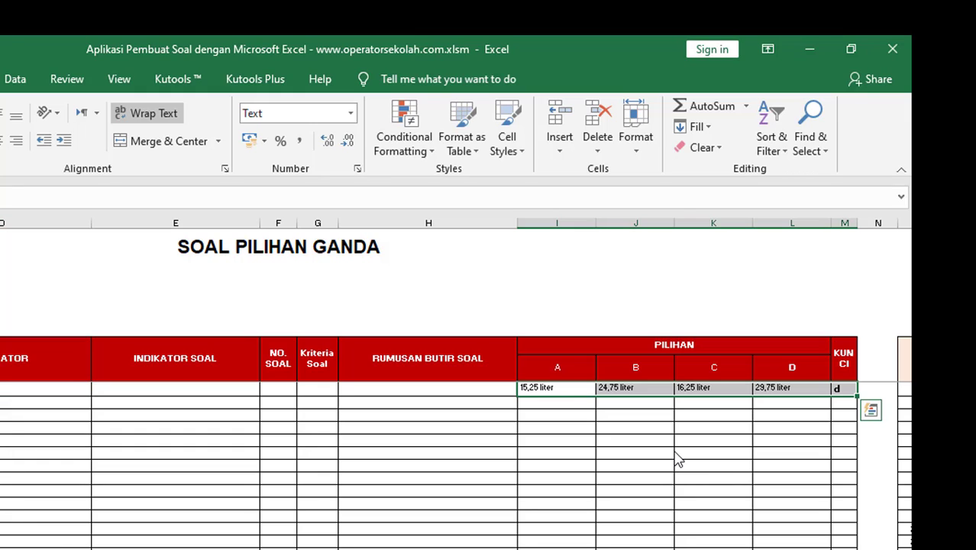
key(Delete)
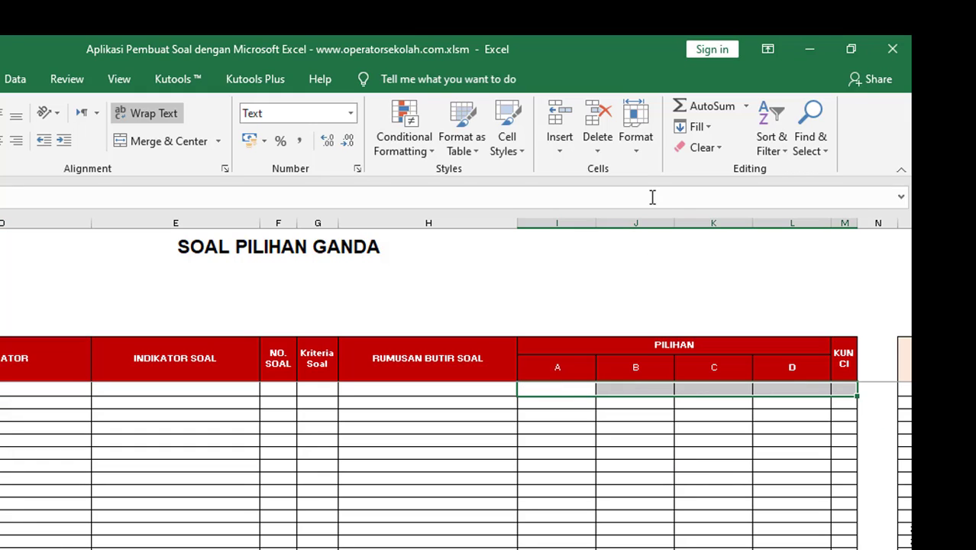
Step: Open the Protect Sheet settings and cancel without re-protecting the sheet
click(635, 146)
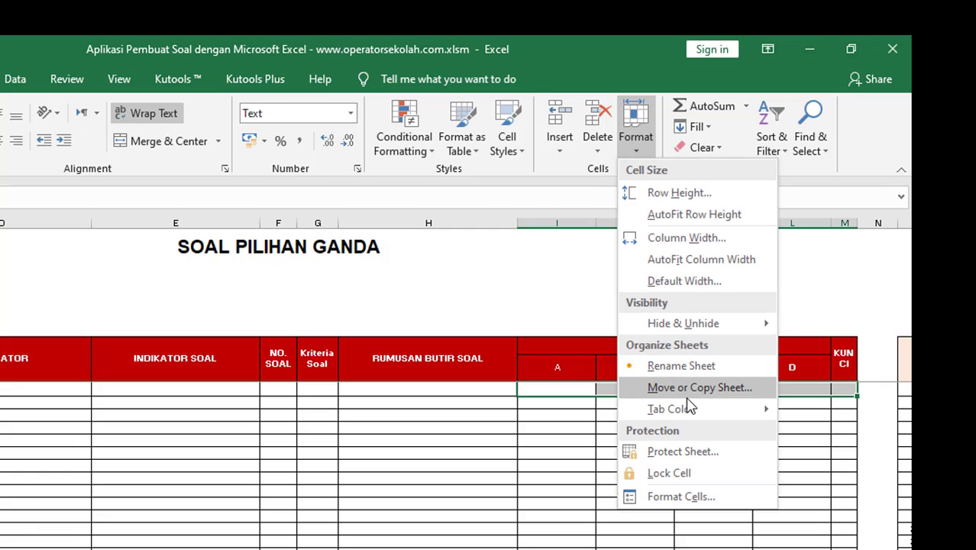
click(691, 451)
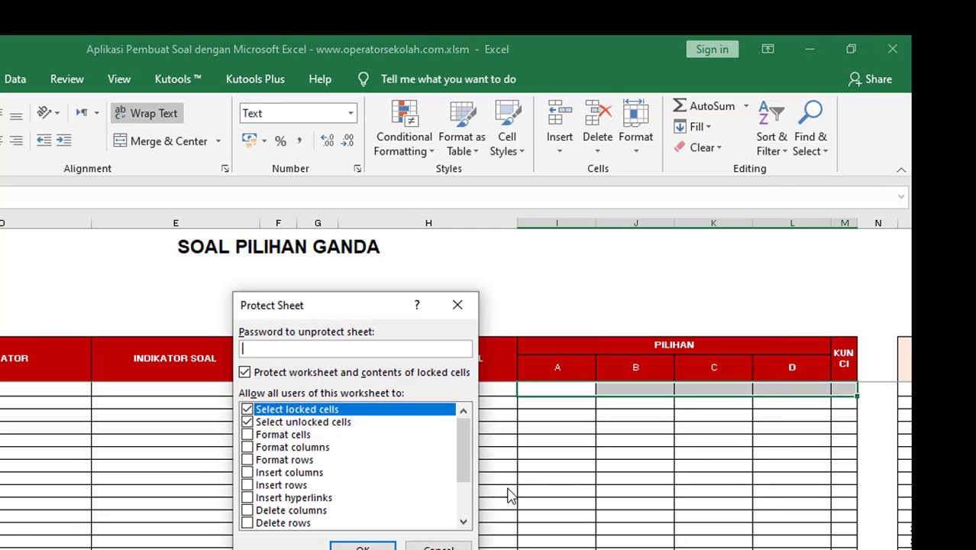
click(450, 547)
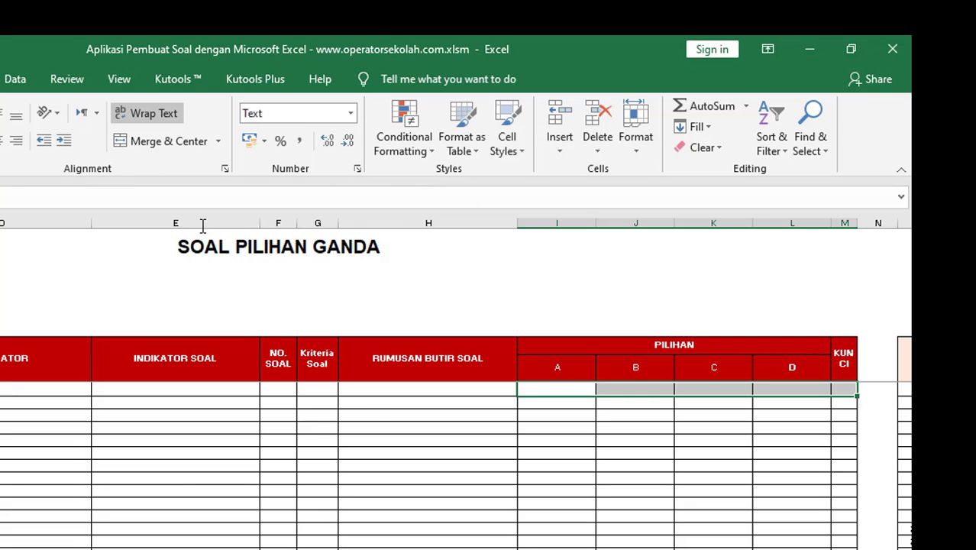
drag(594, 419, 598, 419)
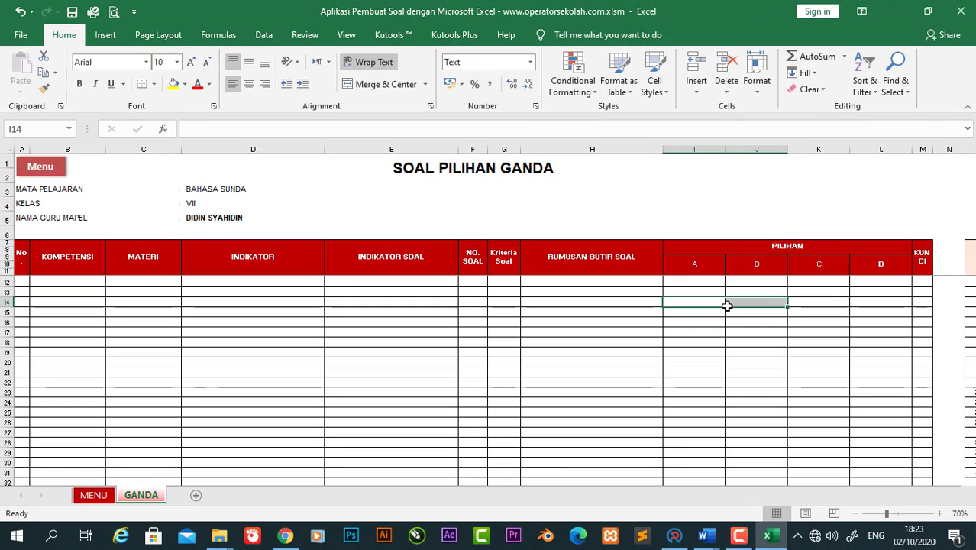
click(703, 283)
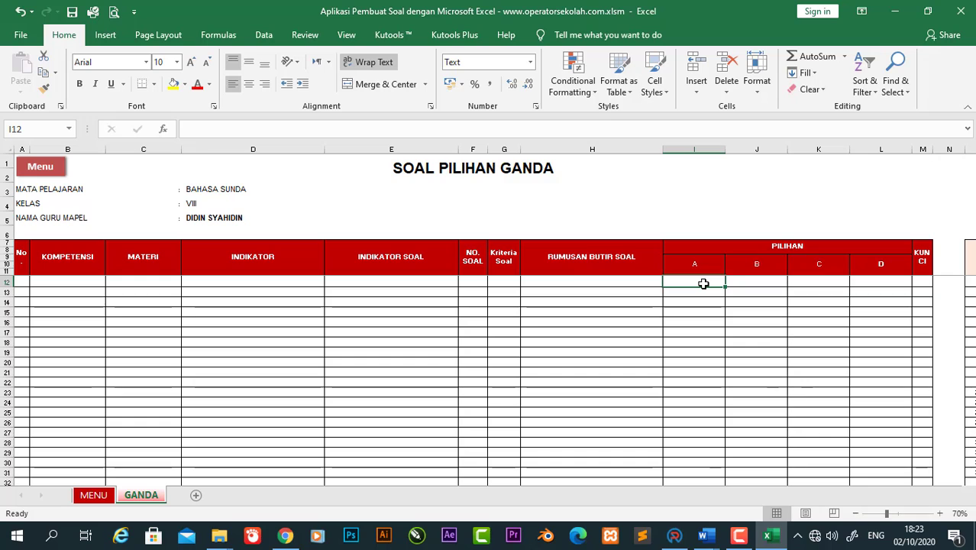
Step: Copy question 1's four lyric lines and prompt from the RPP DARING Word document
click(596, 286)
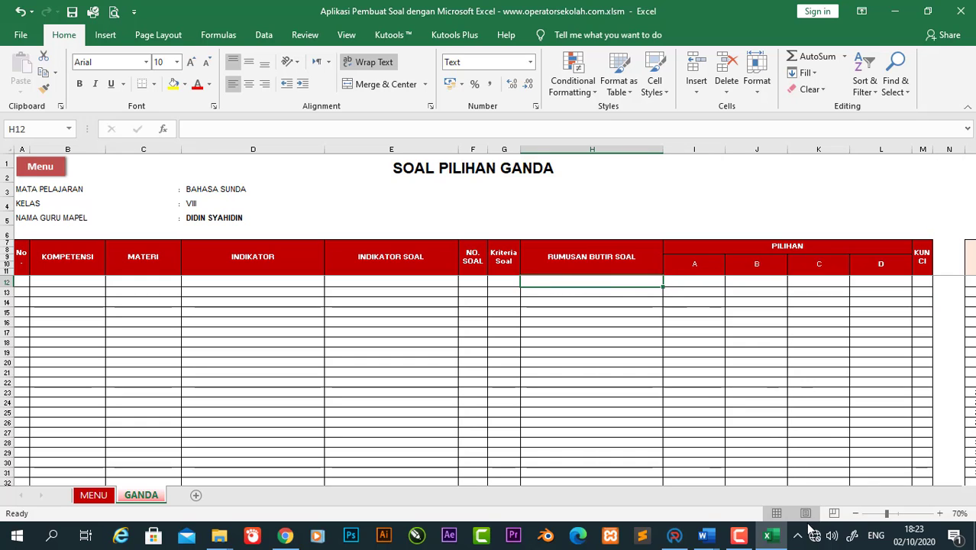
mouse_move(718, 541)
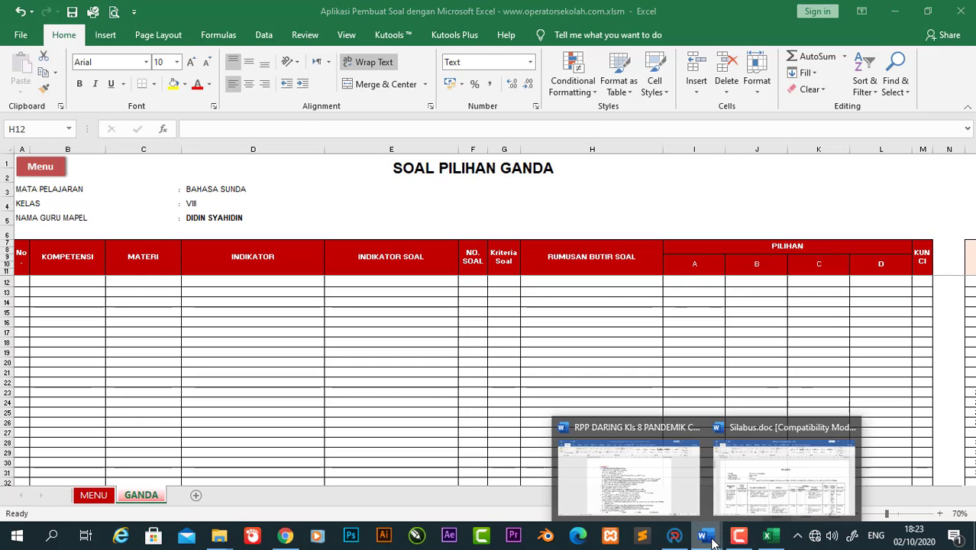
click(677, 486)
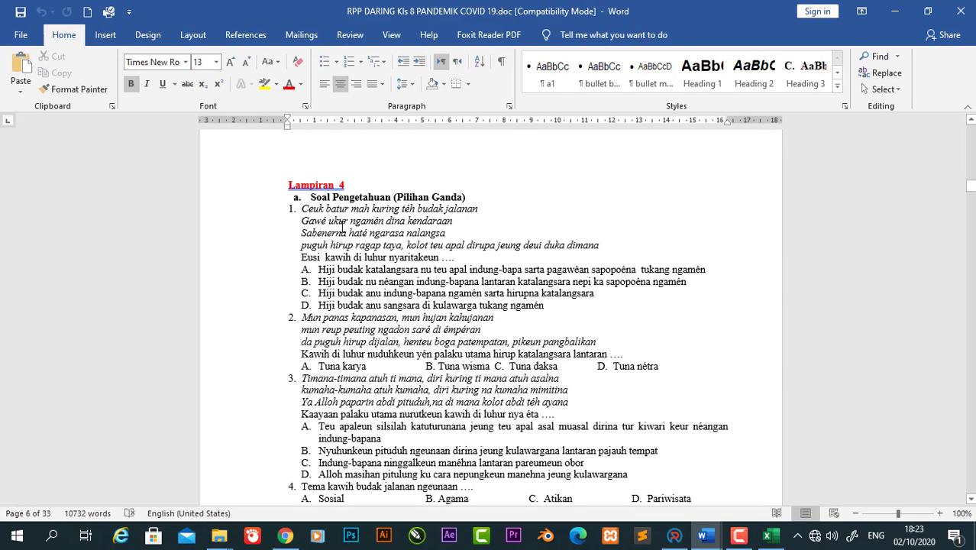
drag(302, 208, 593, 252)
key(ctrl+c)
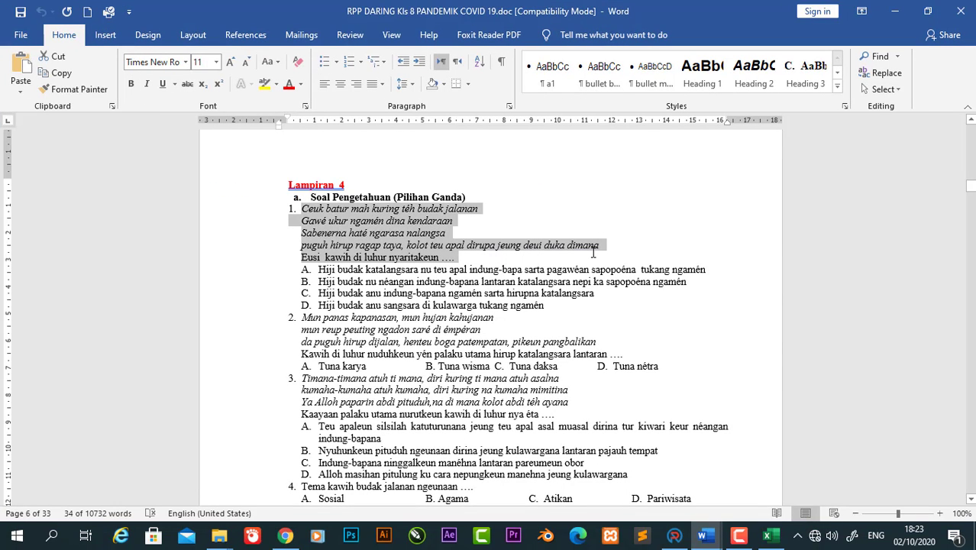
Step: Paste question 1's lyrics and prompt into H12, undoing the row 12 height change
click(768, 535)
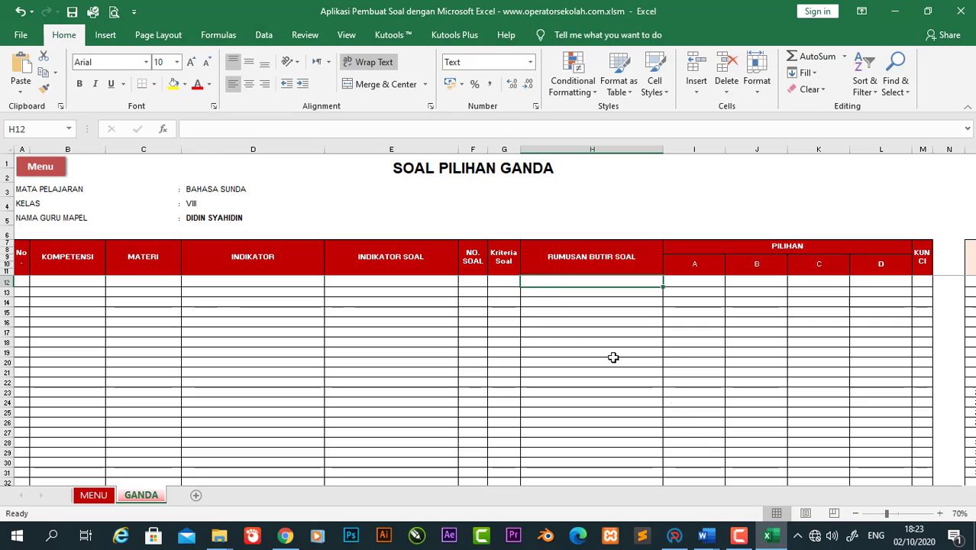
double_click(539, 286)
key(ctrl+v)
key(ctrl+Return)
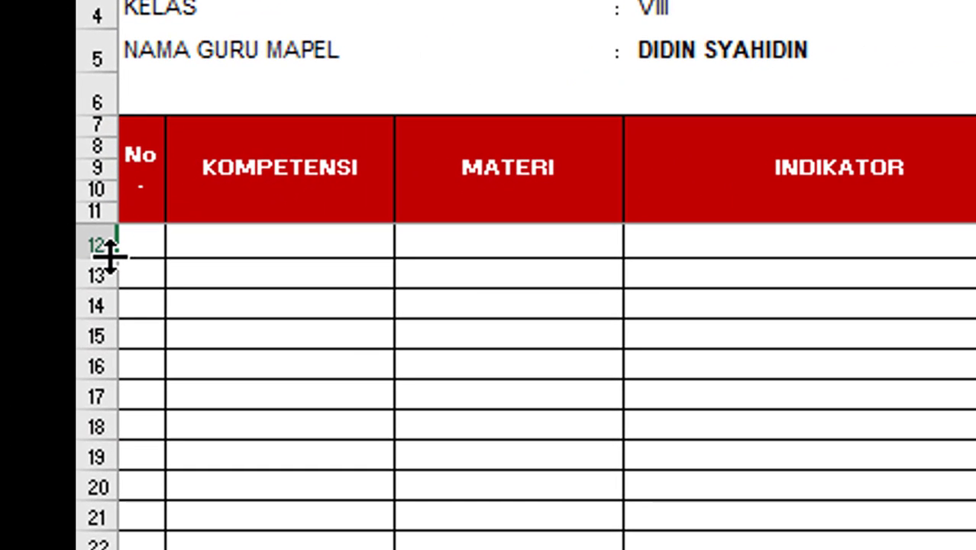
drag(109, 257, 103, 401)
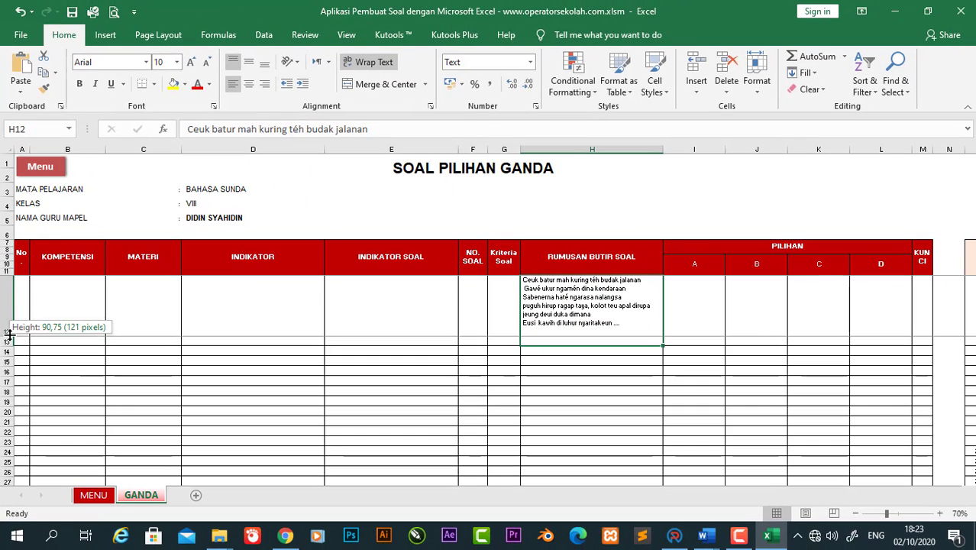
drag(9, 334, 8, 333)
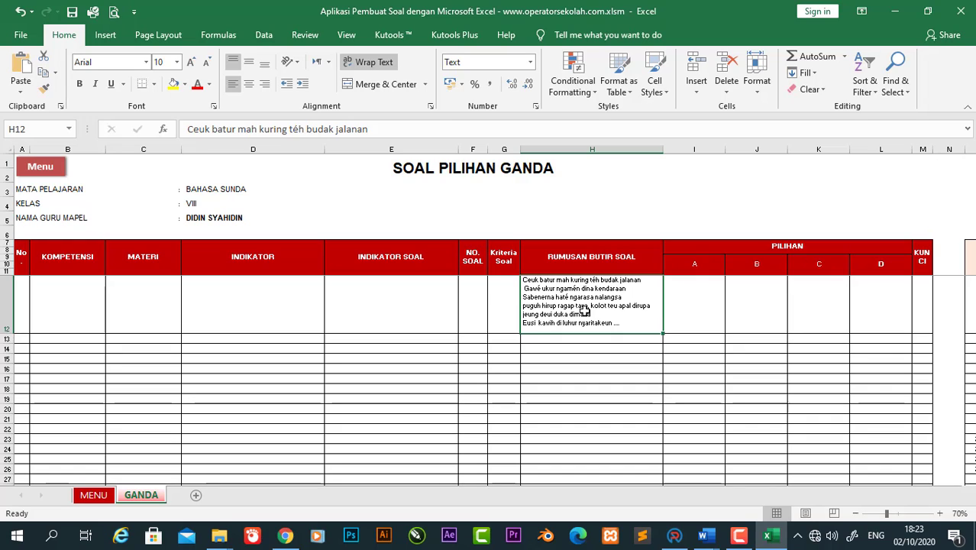
key(ctrl+z)
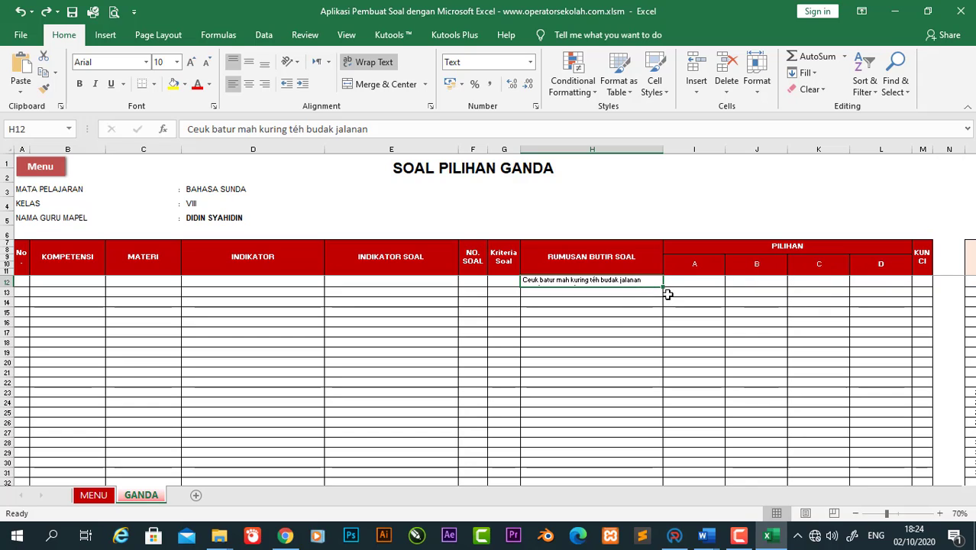
Step: Toggle Wrap Text on H12 and resize row 12 to fit the question
click(620, 312)
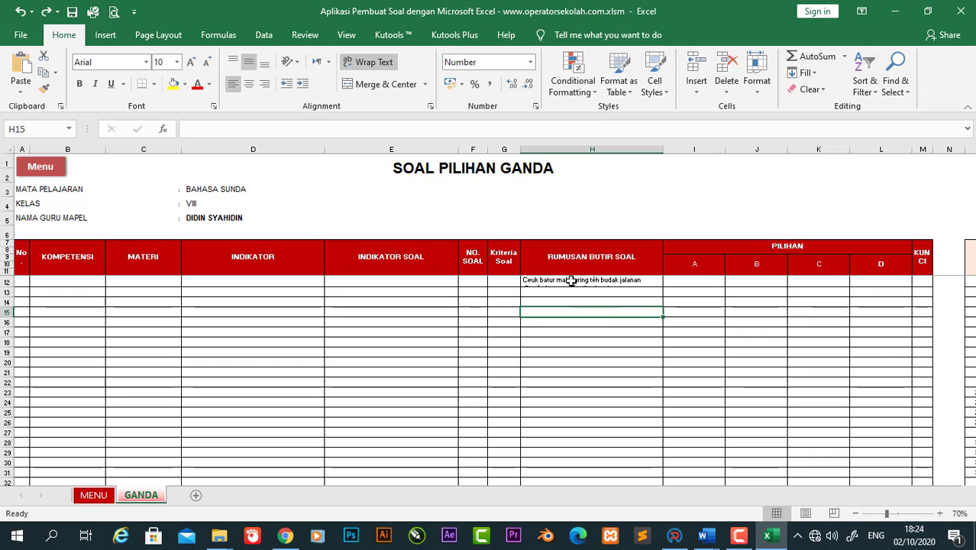
drag(573, 280, 570, 469)
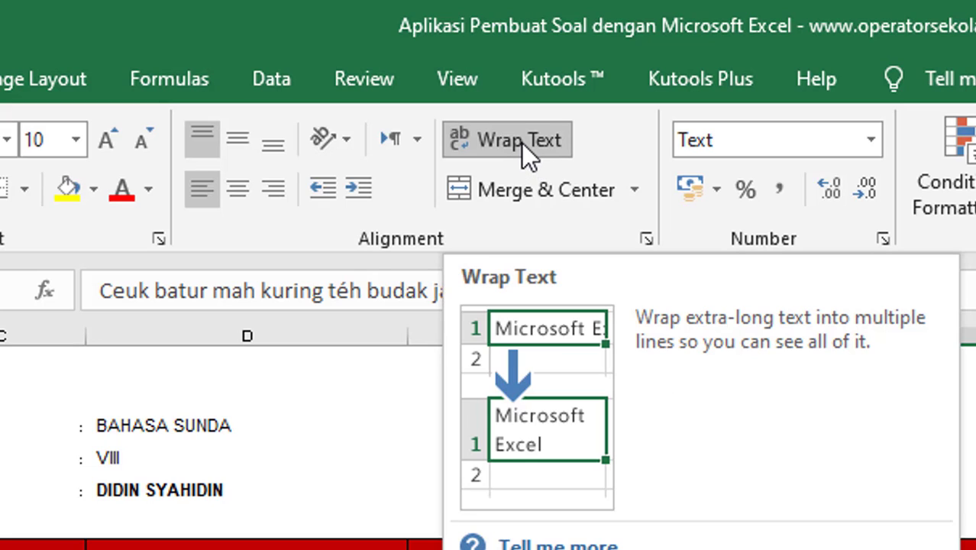
click(522, 142)
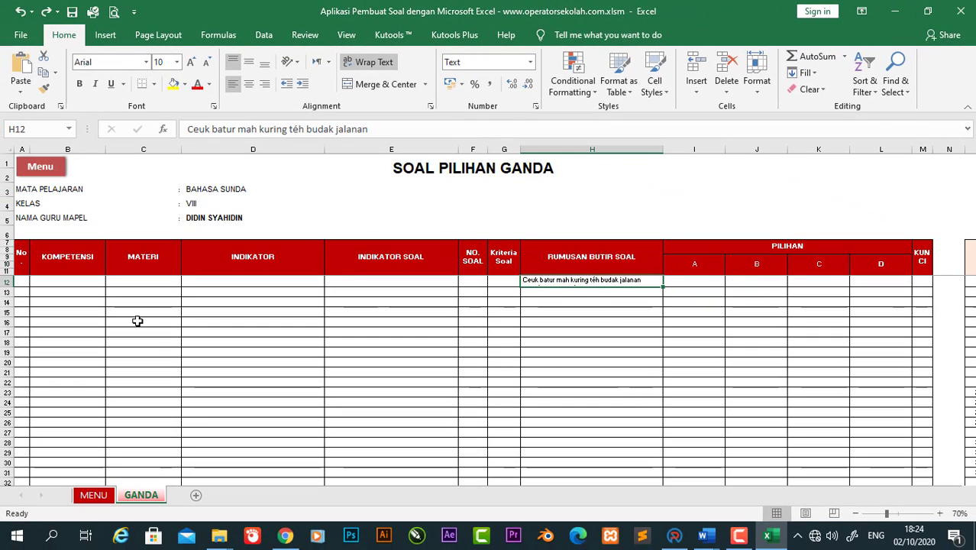
drag(5, 284, 6, 373)
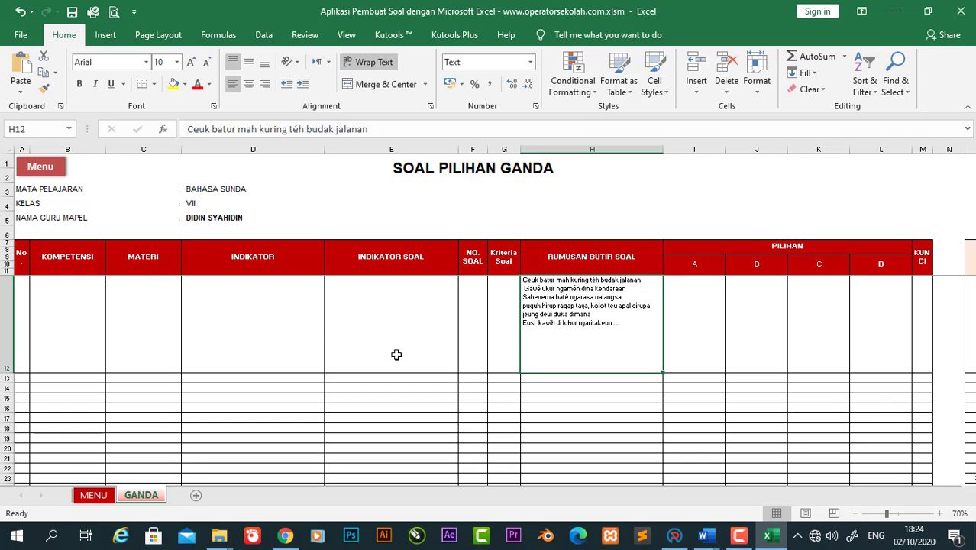
click(370, 63)
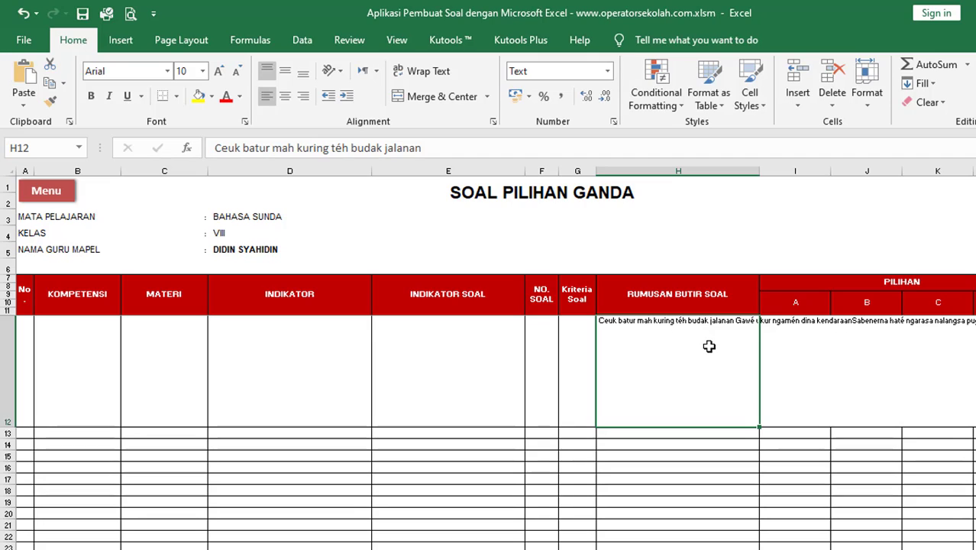
click(410, 70)
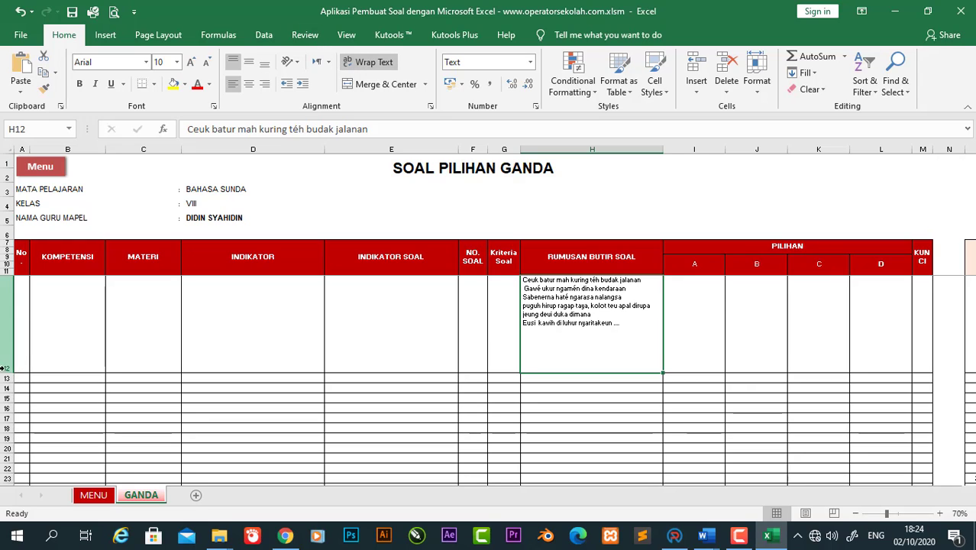
drag(3, 370, 13, 330)
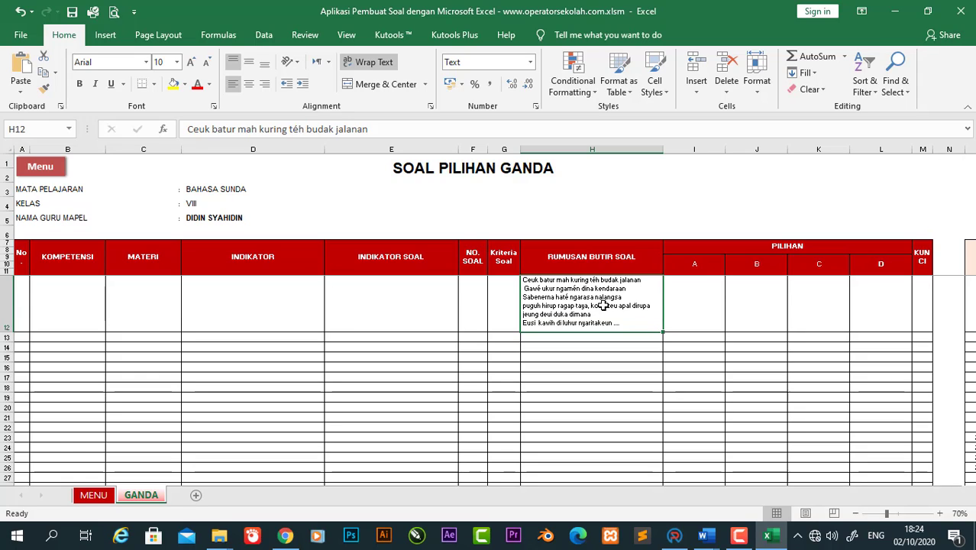
Step: Empty H12 and return row 12 to normal height
key(Delete)
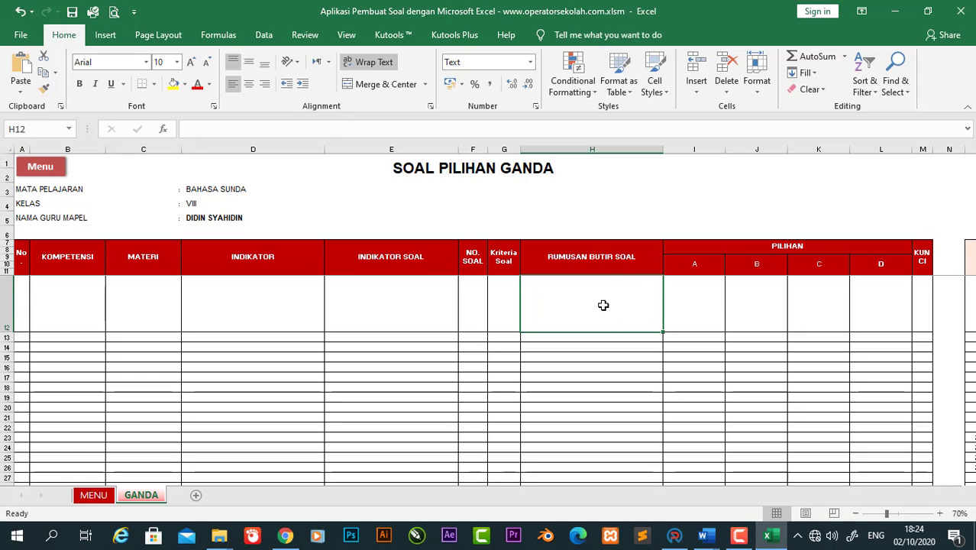
key(ctrl+z)
key(ctrl+z)
key(ctrl+z)
key(ctrl+z)
key(ctrl+z)
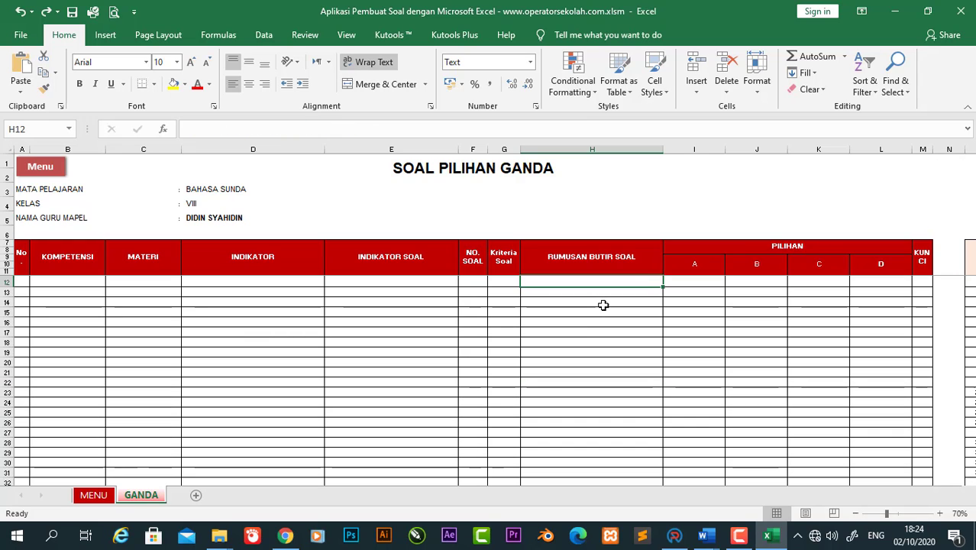
click(350, 408)
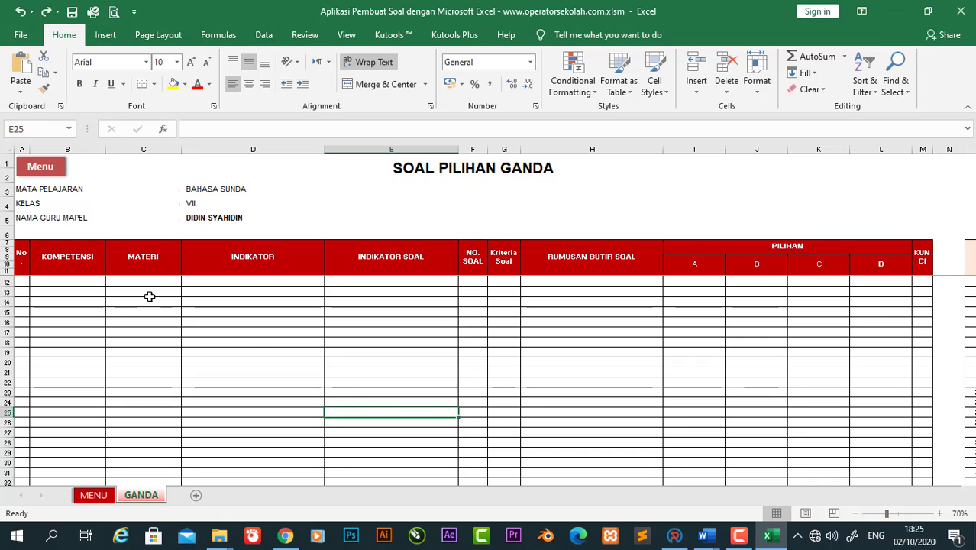
click(22, 284)
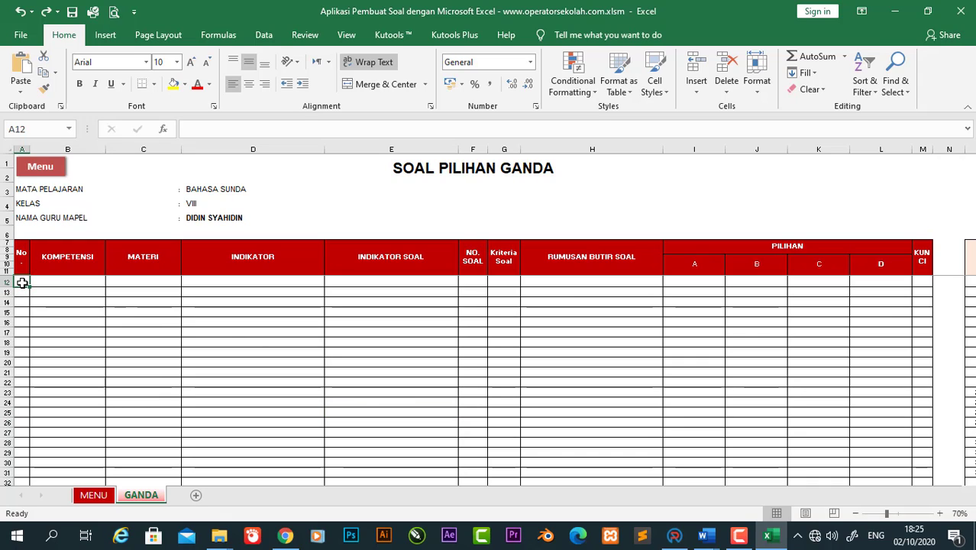
click(78, 283)
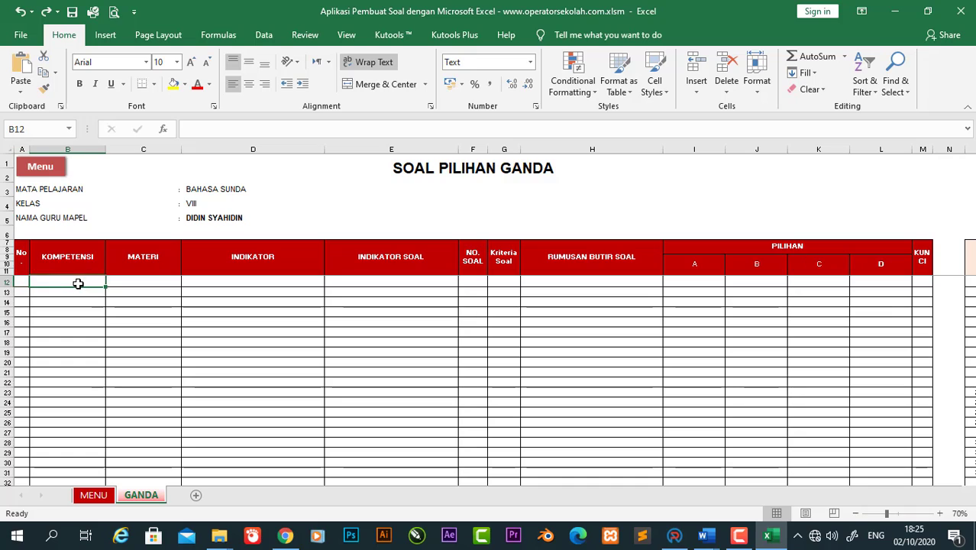
click(148, 281)
click(251, 282)
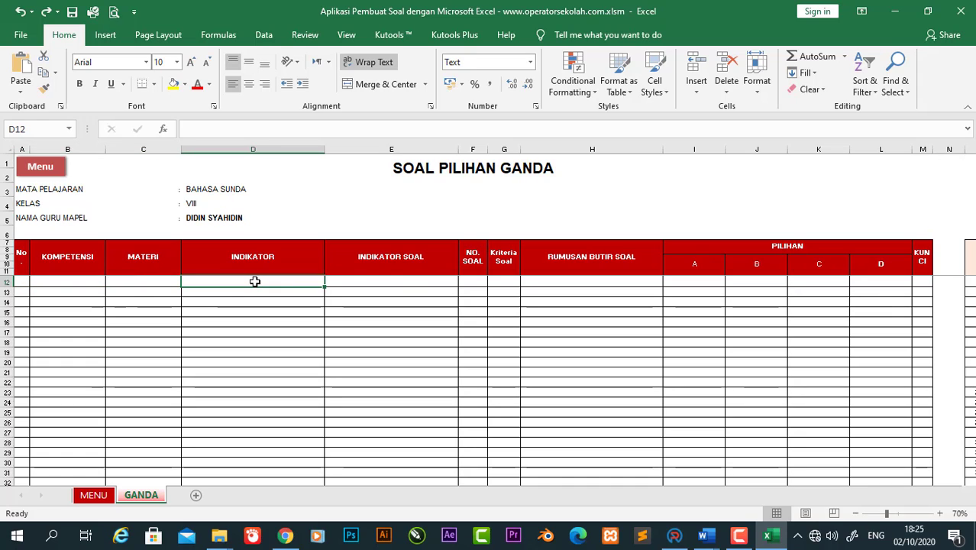
click(419, 281)
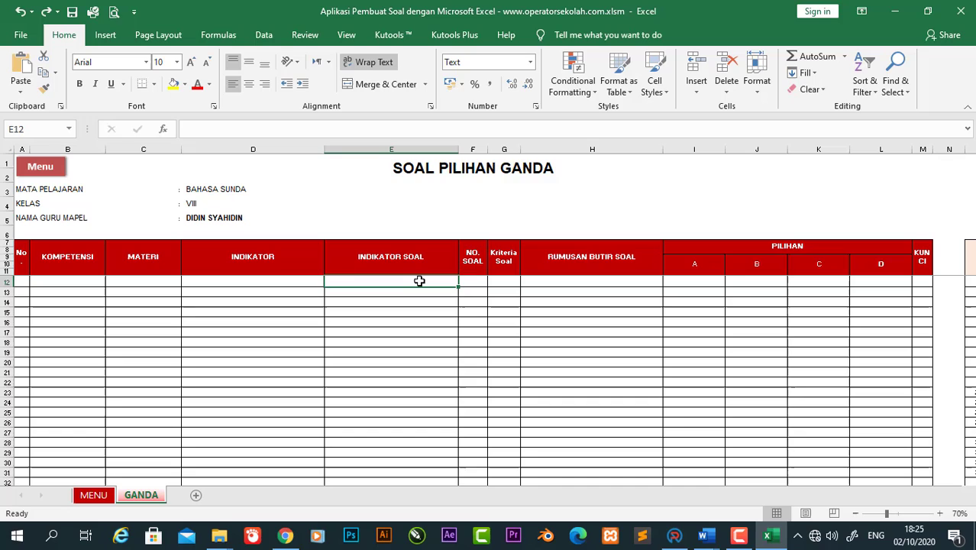
click(474, 282)
click(507, 283)
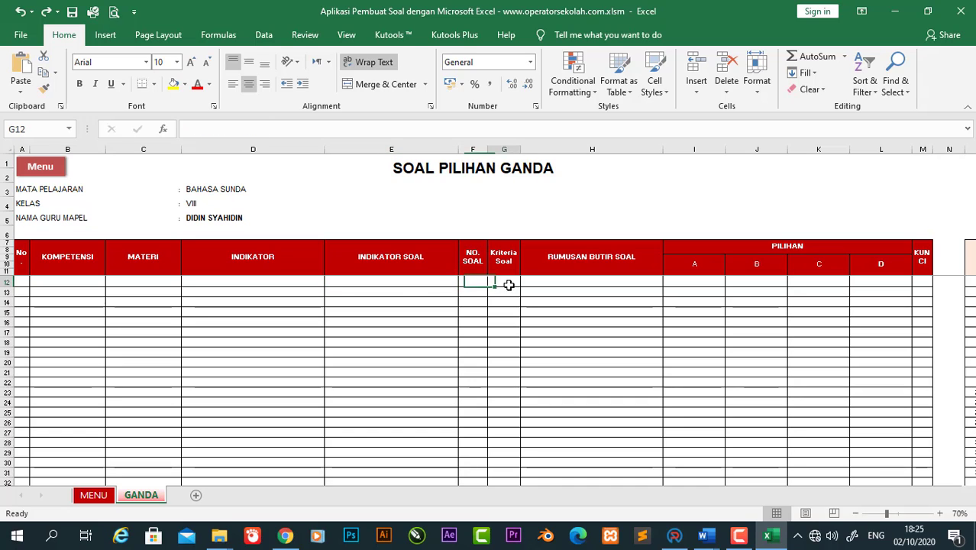
click(621, 285)
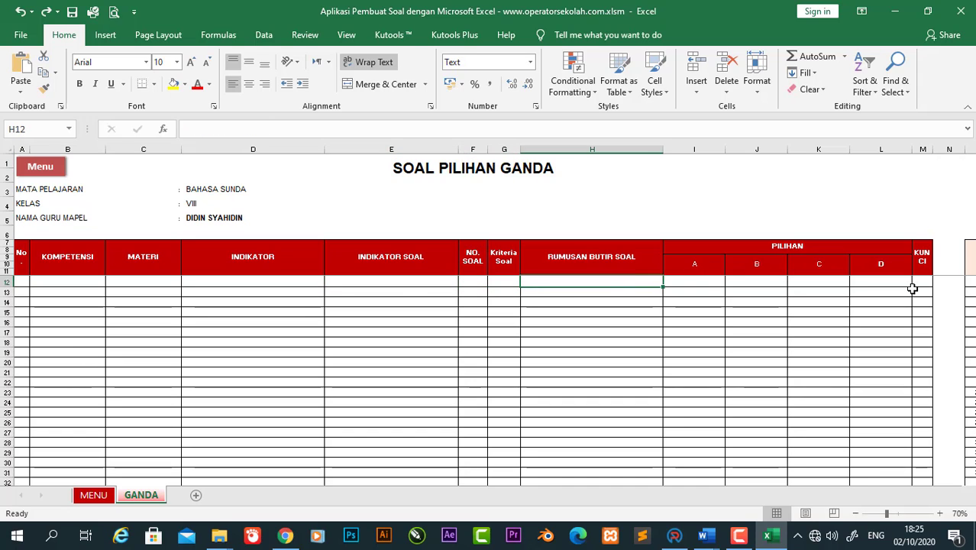
click(819, 283)
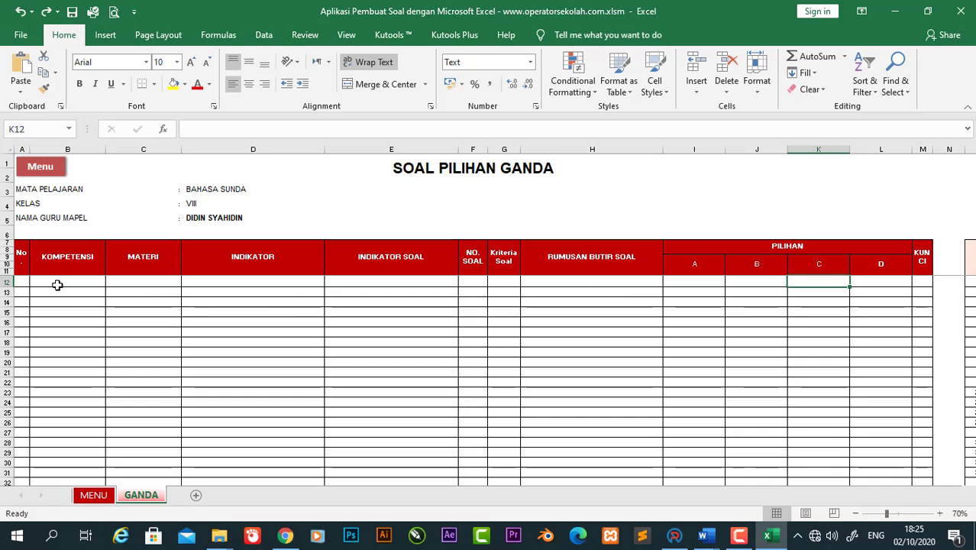
click(21, 280)
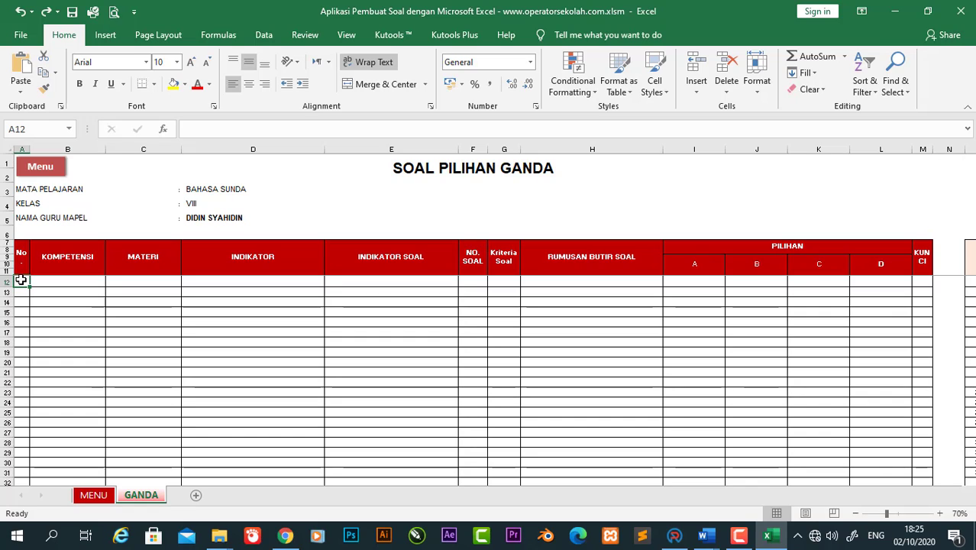
Step: Enter 1 in A12, leaving the KOMPETENSI cell B12 blank
text(1)
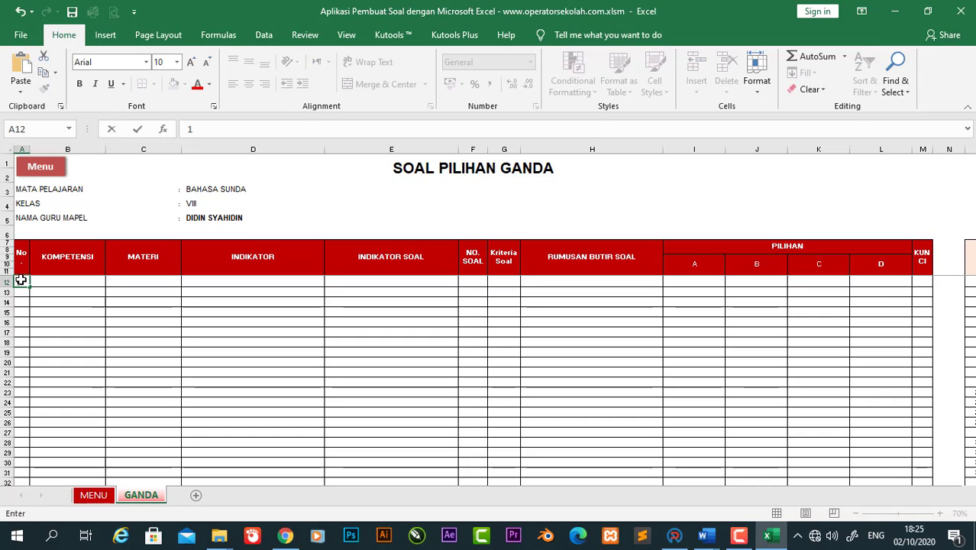
key(Tab)
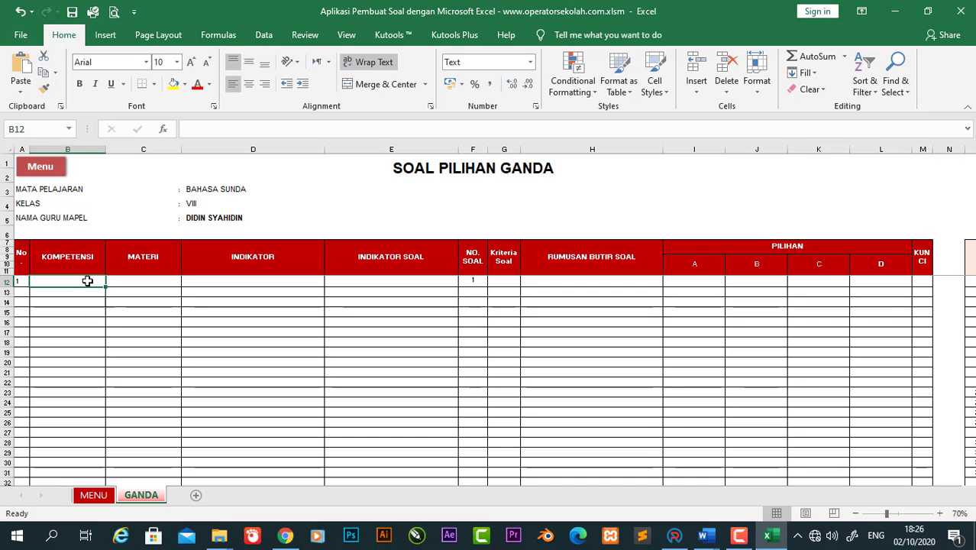
double_click(88, 281)
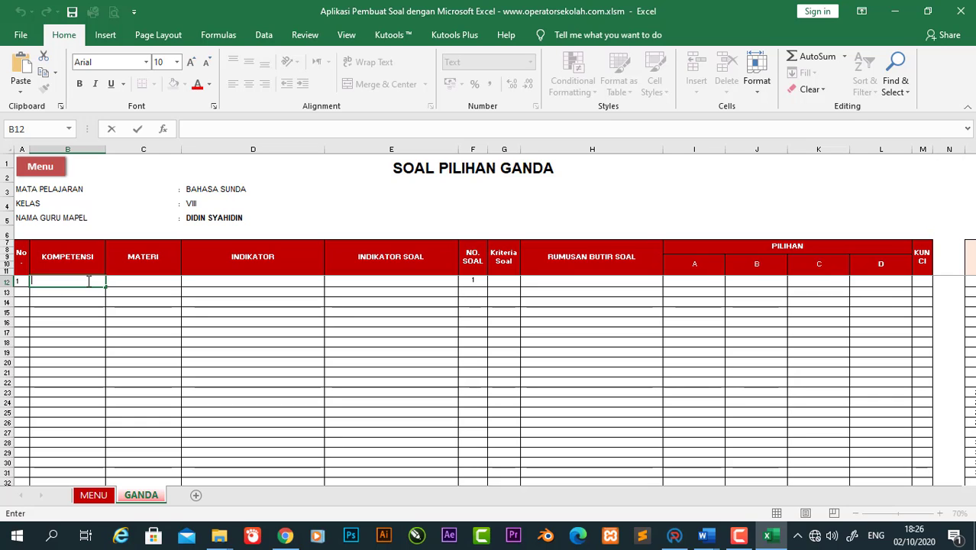
click(87, 289)
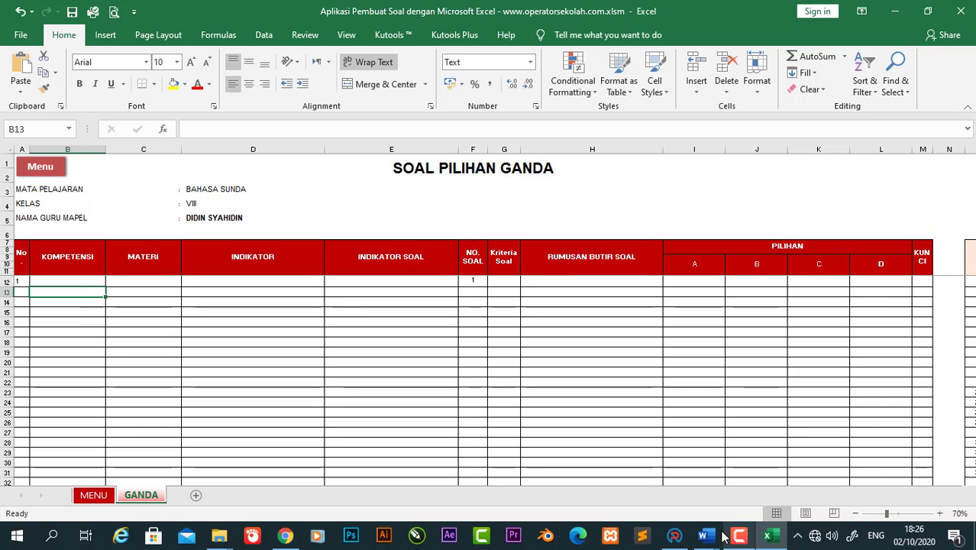
Step: Copy the 3.1 Kompetensi Dasar sentence from the RPP DARING lesson plan
mouse_move(704, 537)
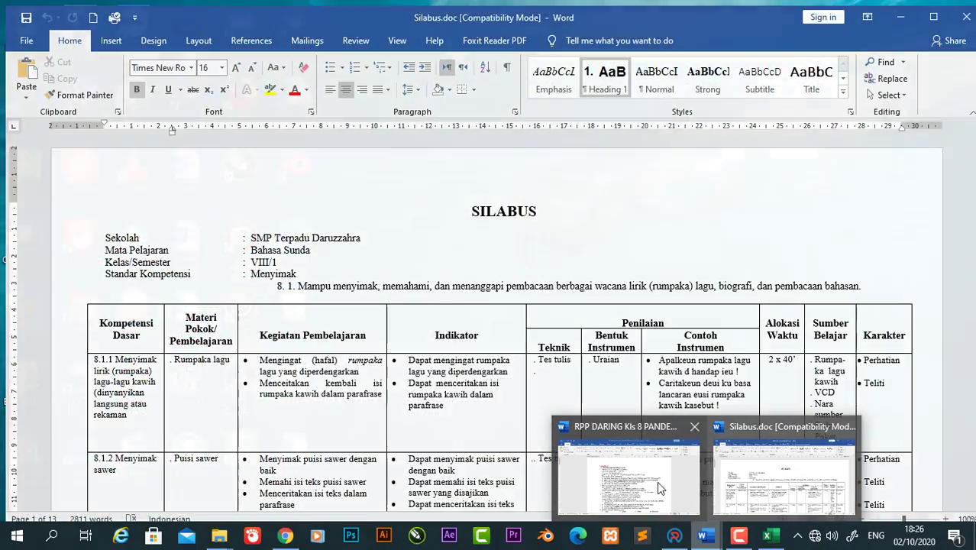
click(661, 487)
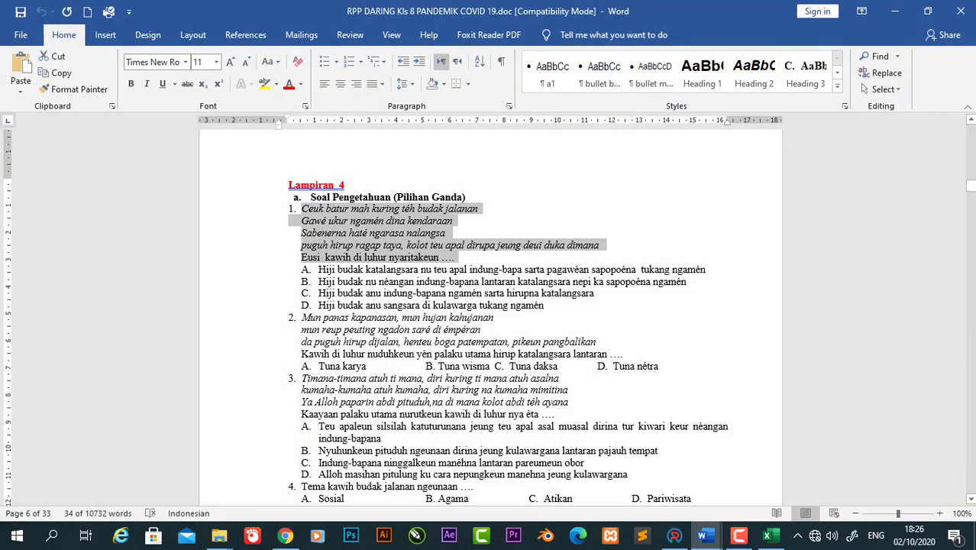
drag(971, 187, 971, 131)
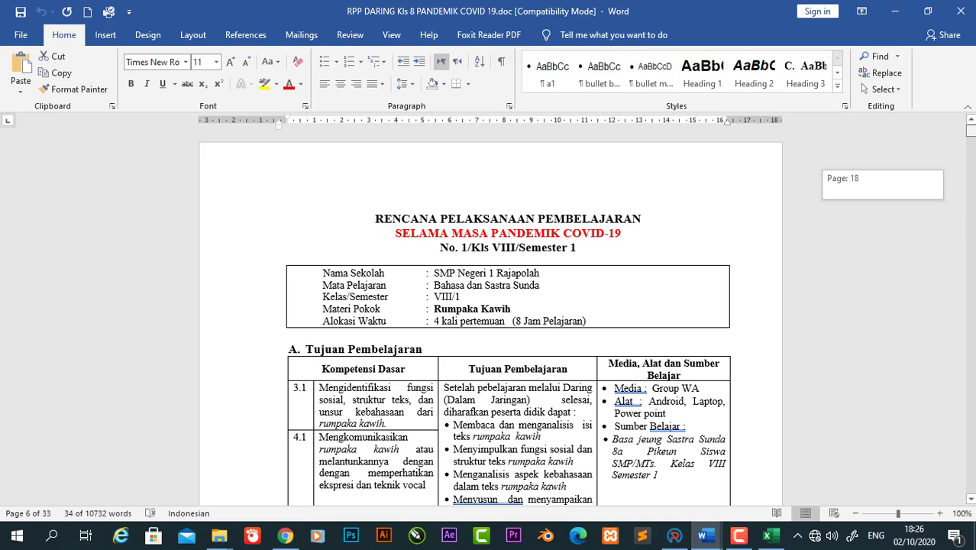
drag(971, 131, 971, 132)
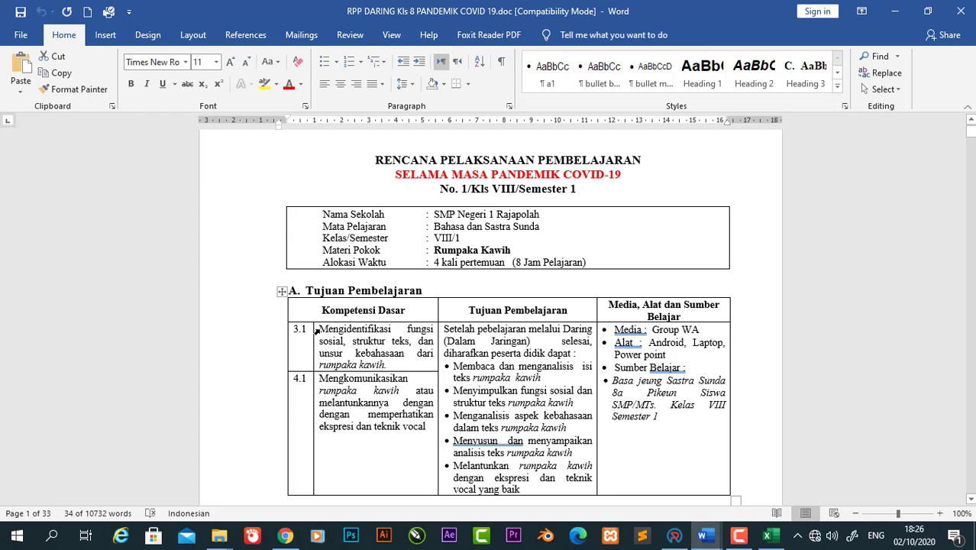
drag(326, 329, 403, 364)
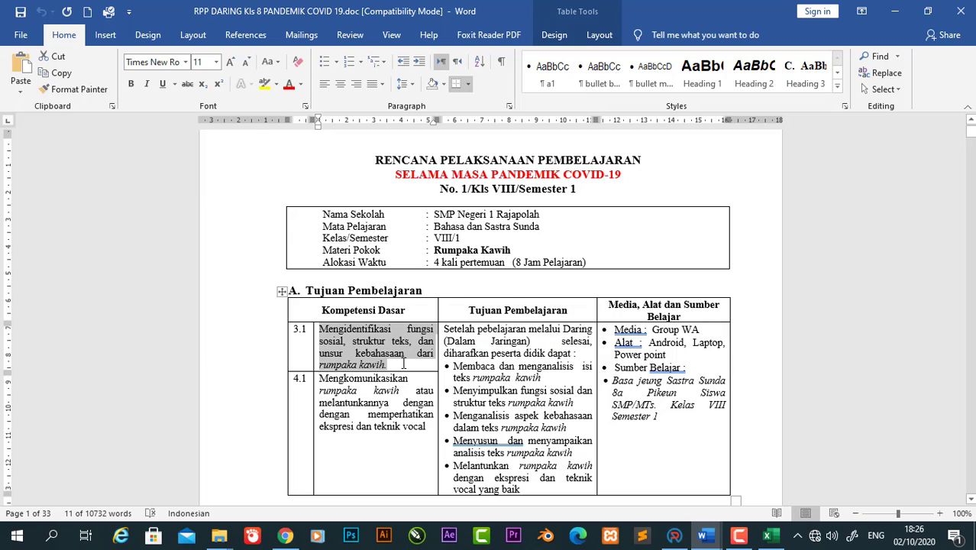
click(767, 535)
Step: Paste the 3.1 competency sentence into B12 and make row 12 taller
double_click(67, 282)
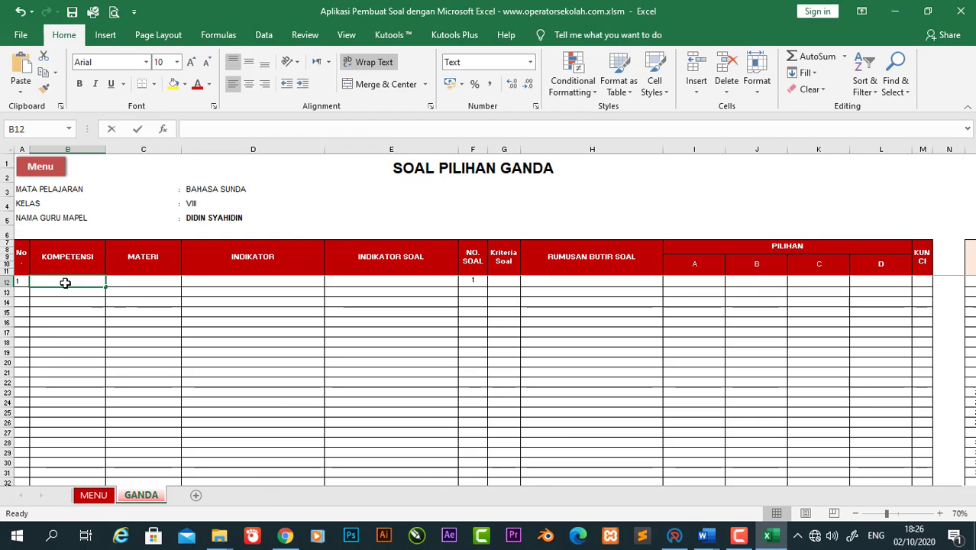
key(ctrl+v)
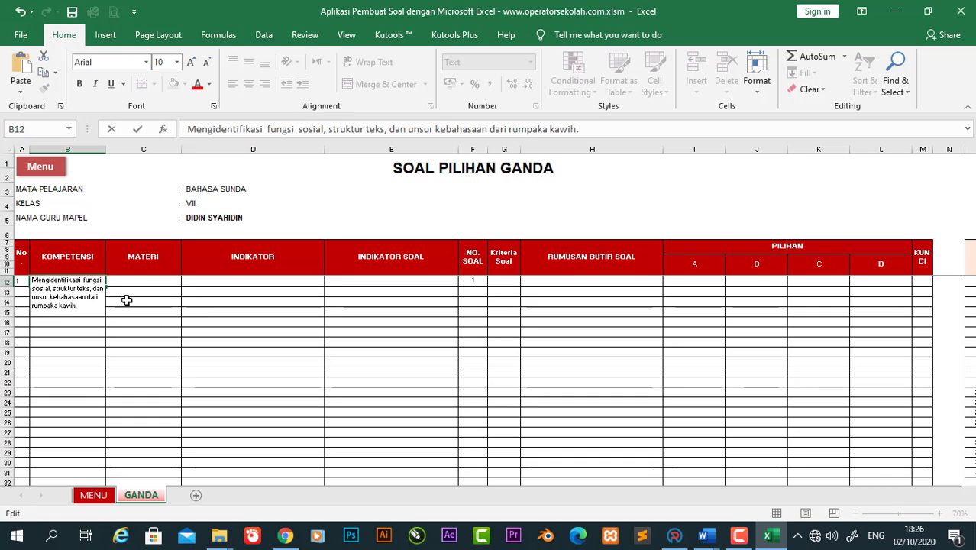
click(138, 301)
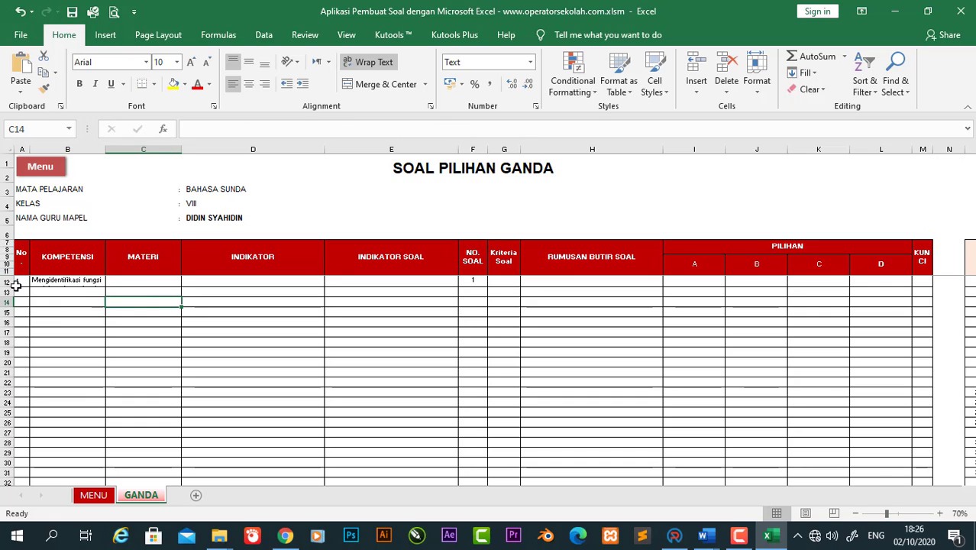
drag(12, 286, 10, 323)
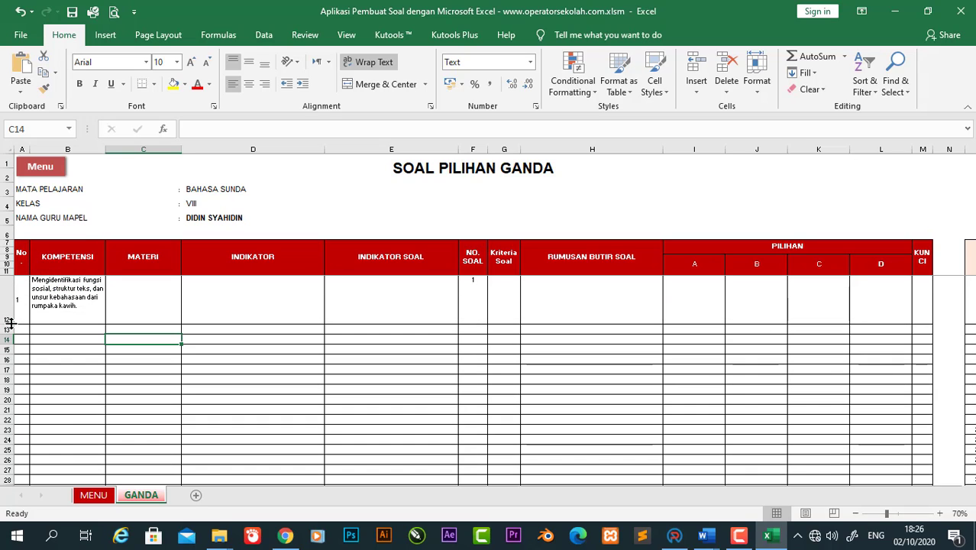
Step: Enter Rumpaka Kawih, from the lesson plan's Materi Pokok, as the MATERI in C12
click(125, 303)
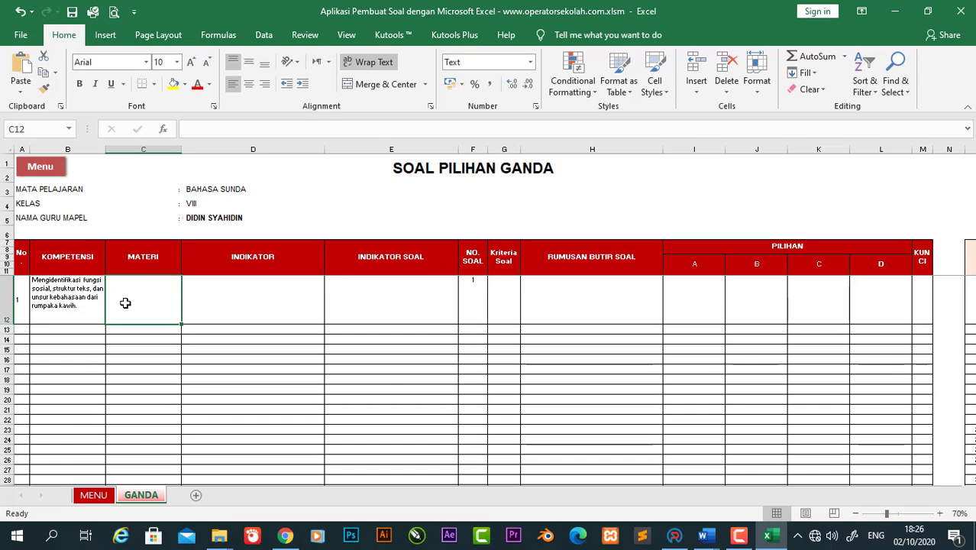
mouse_move(703, 534)
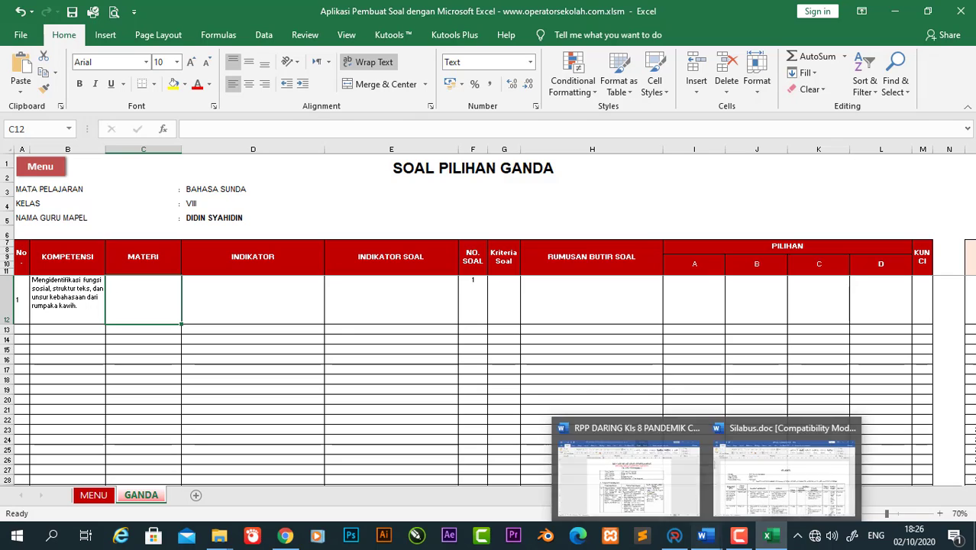
click(622, 448)
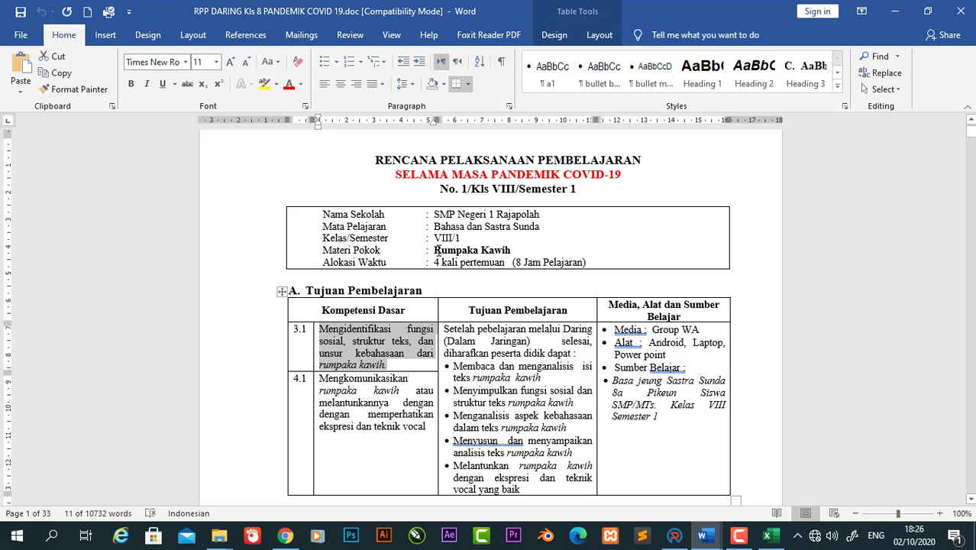
drag(434, 250, 512, 250)
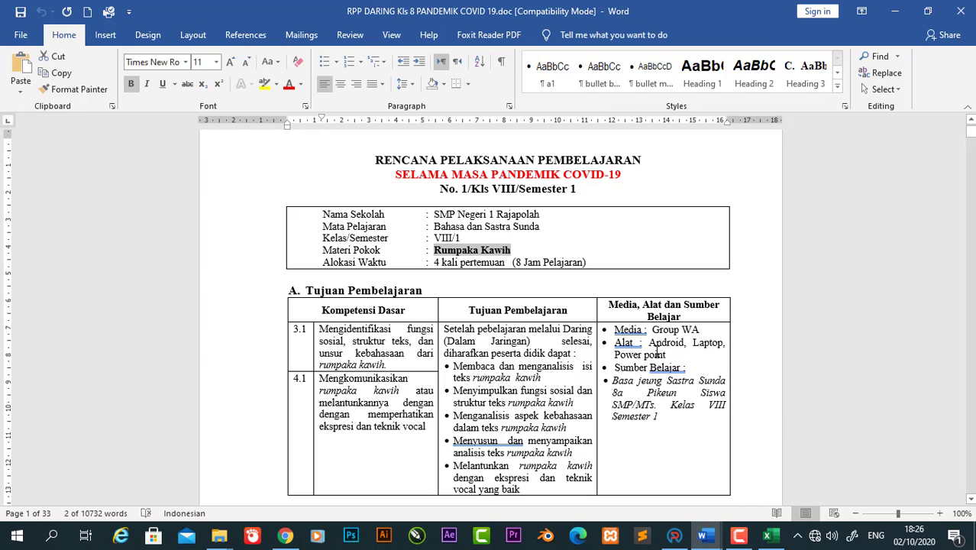
click(768, 535)
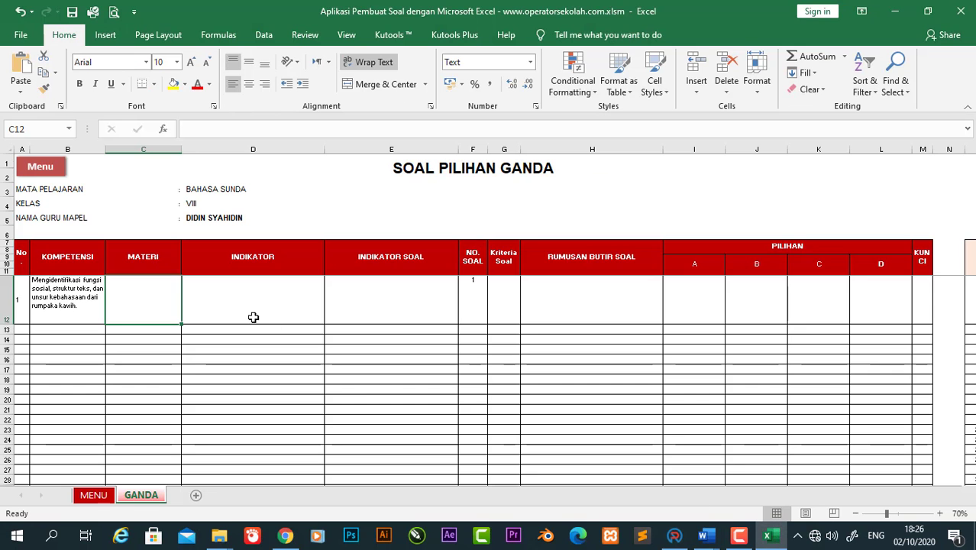
text(Rumpaka Kawih)
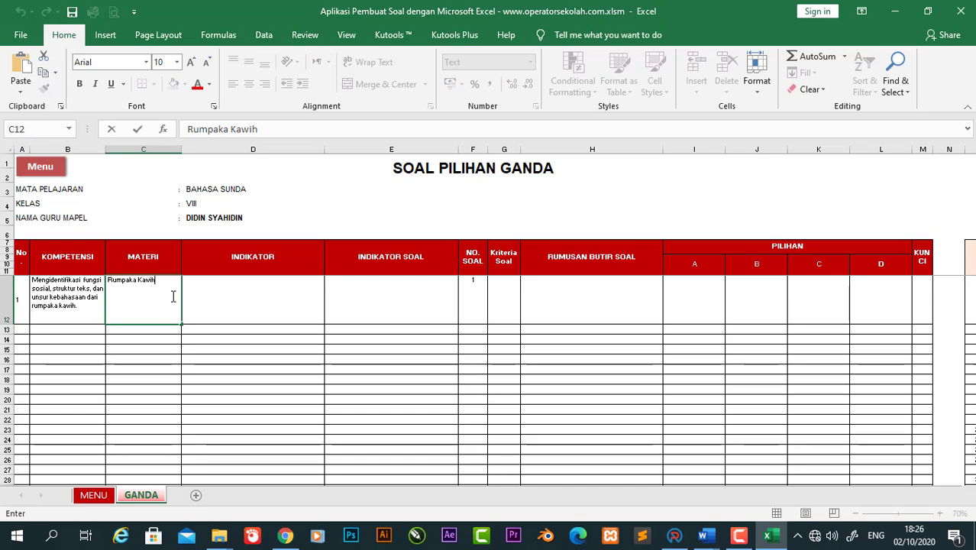
click(255, 309)
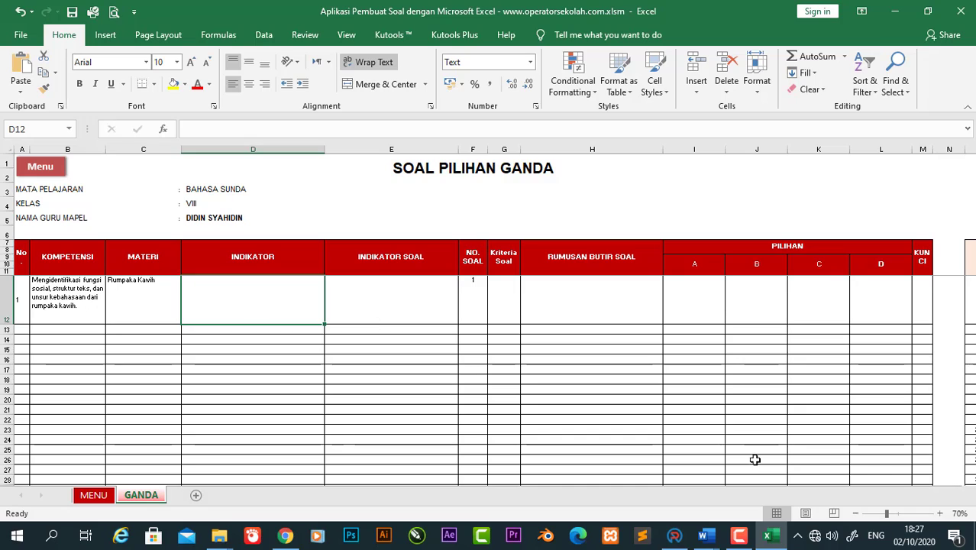
click(708, 538)
mouse_move(637, 477)
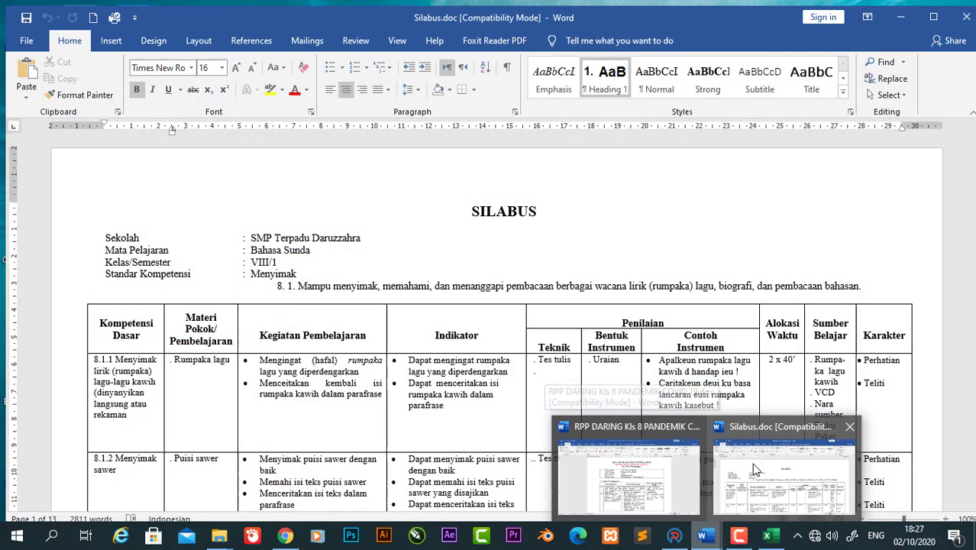
Step: Copy the second Indikator bullet from the Rumpaka lagu row of Silabus.doc
click(751, 463)
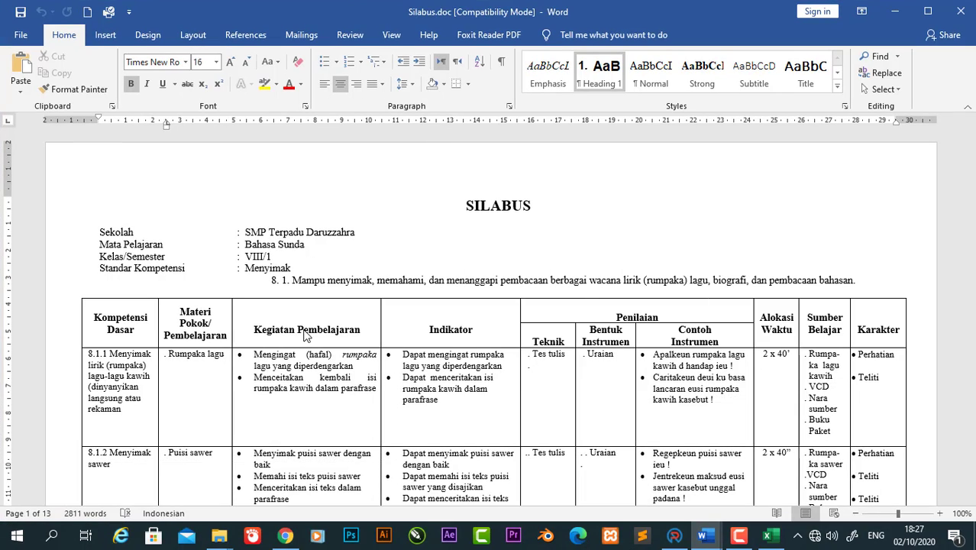
click(290, 364)
click(193, 353)
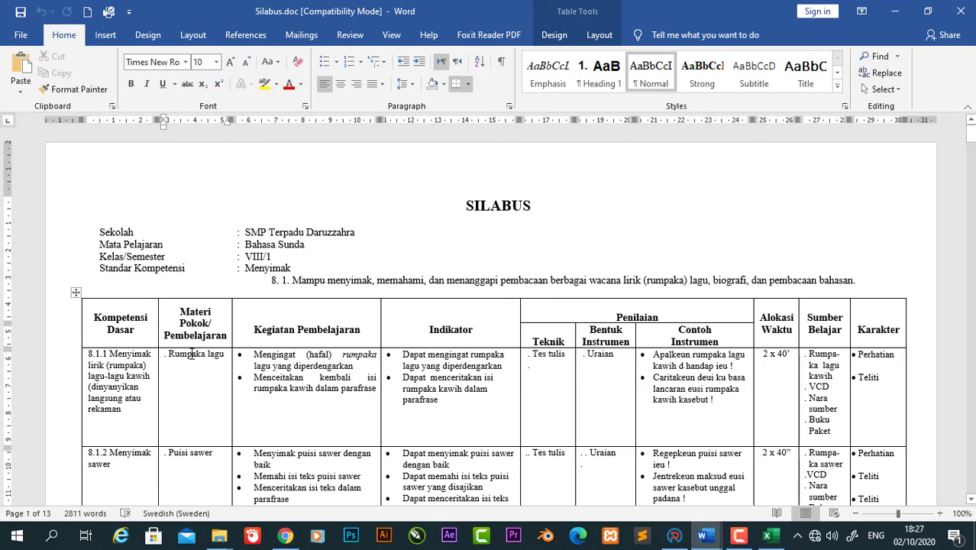
click(407, 356)
drag(413, 357, 497, 367)
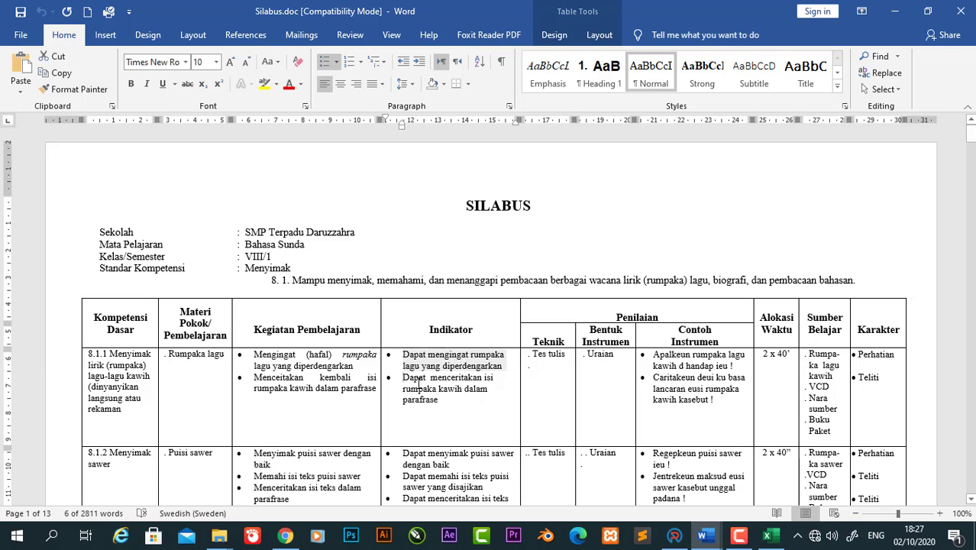
drag(403, 377, 440, 398)
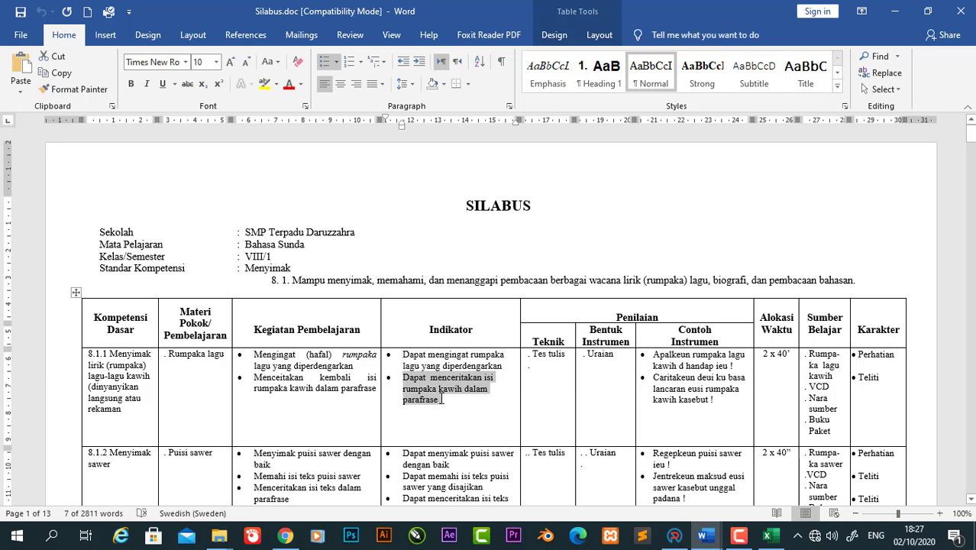
click(770, 535)
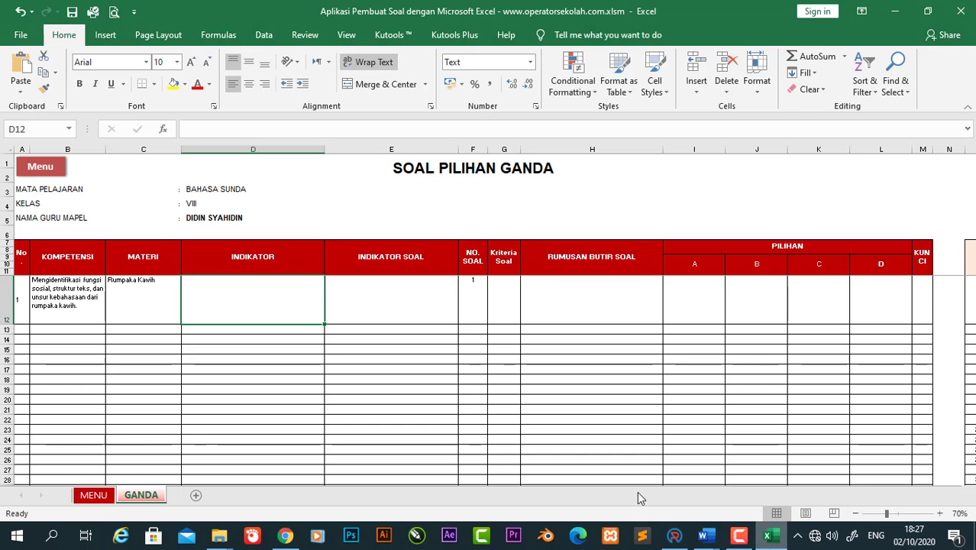
Step: Paste '• Dapat menceritakan isi rumpaka kawih dalam parafrase' into D12, then move on to E12 and H12
double_click(241, 283)
text(• Dapat menceritakan isi rumpaka kawih dalam parafrase)
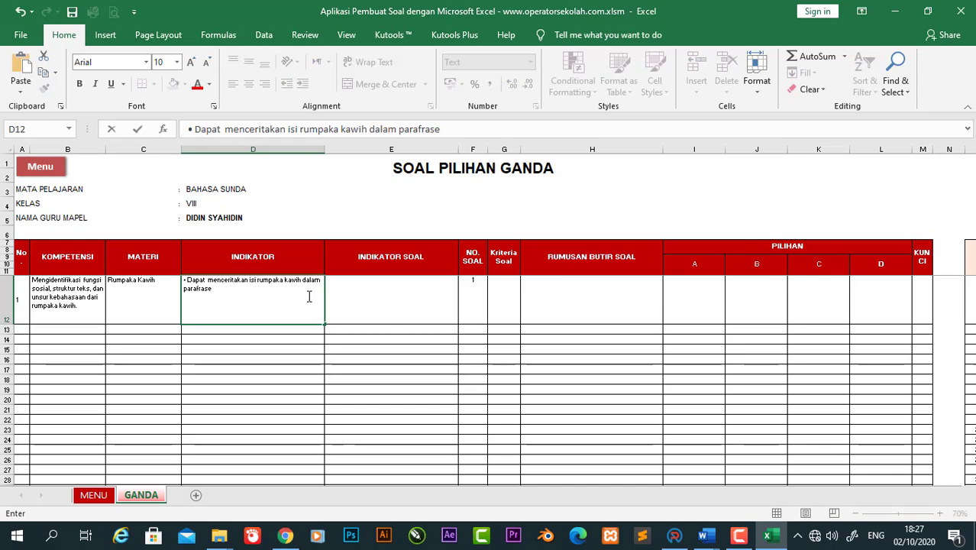
double_click(391, 303)
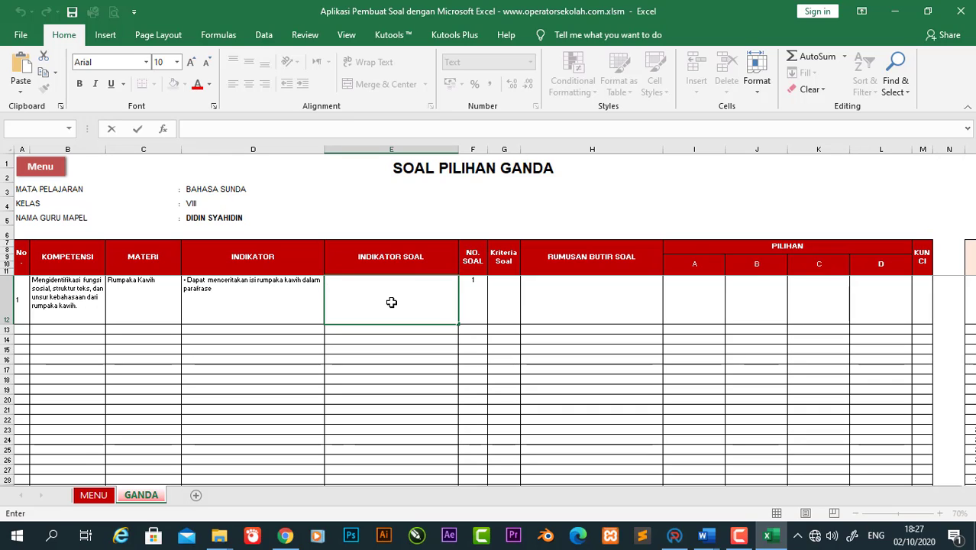
double_click(616, 283)
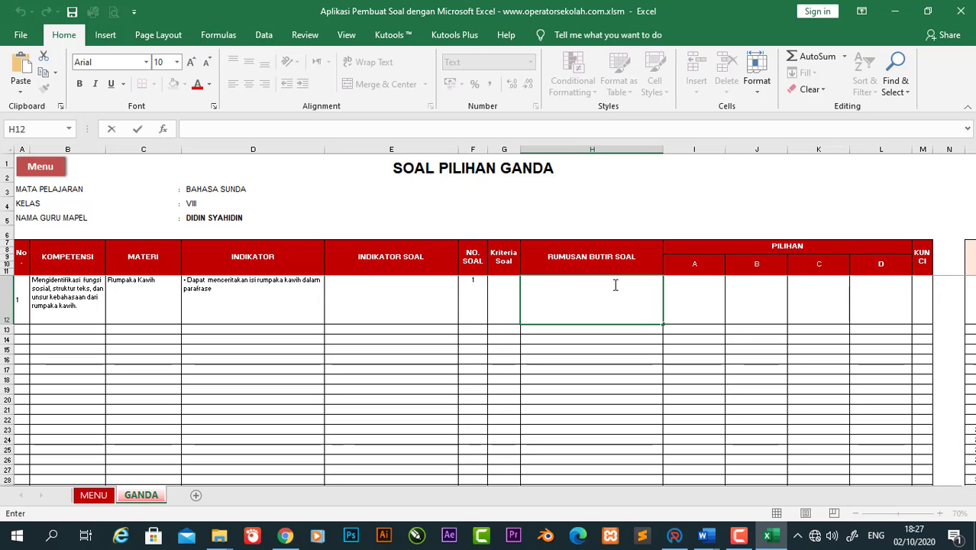
click(702, 534)
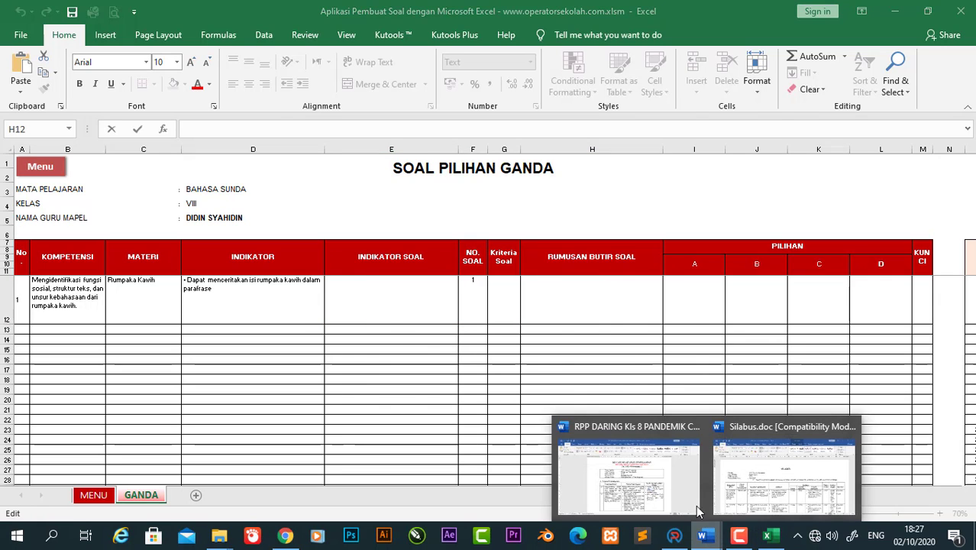
mouse_move(683, 473)
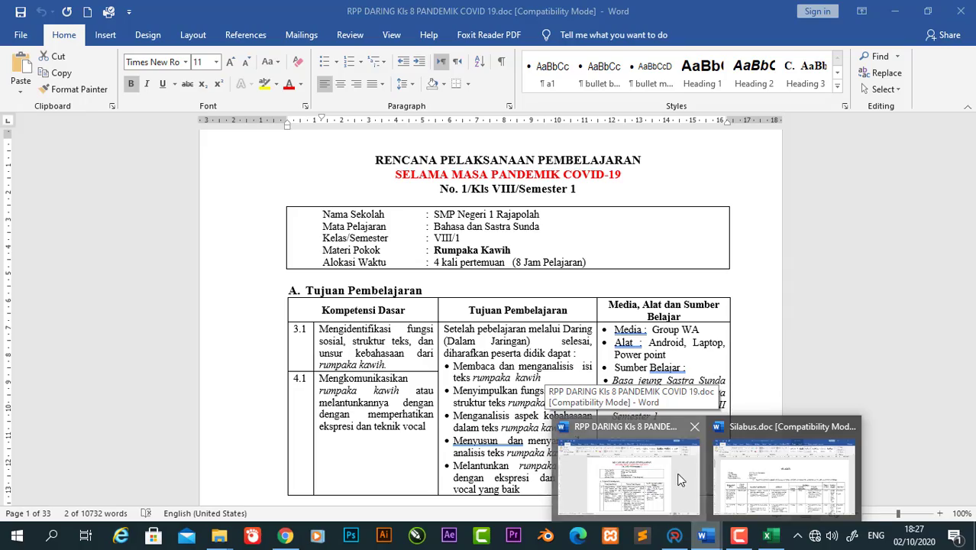
click(684, 477)
drag(973, 136, 971, 184)
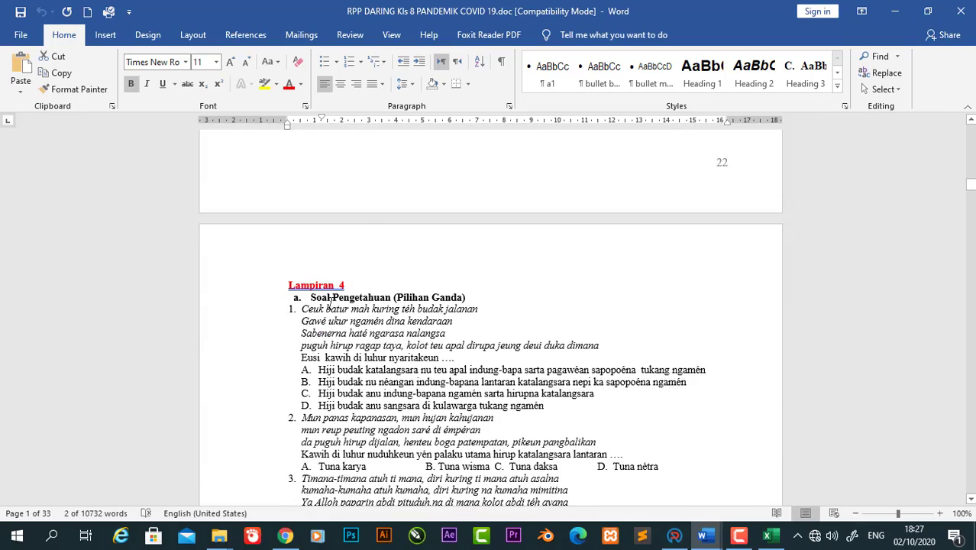
drag(302, 309, 525, 356)
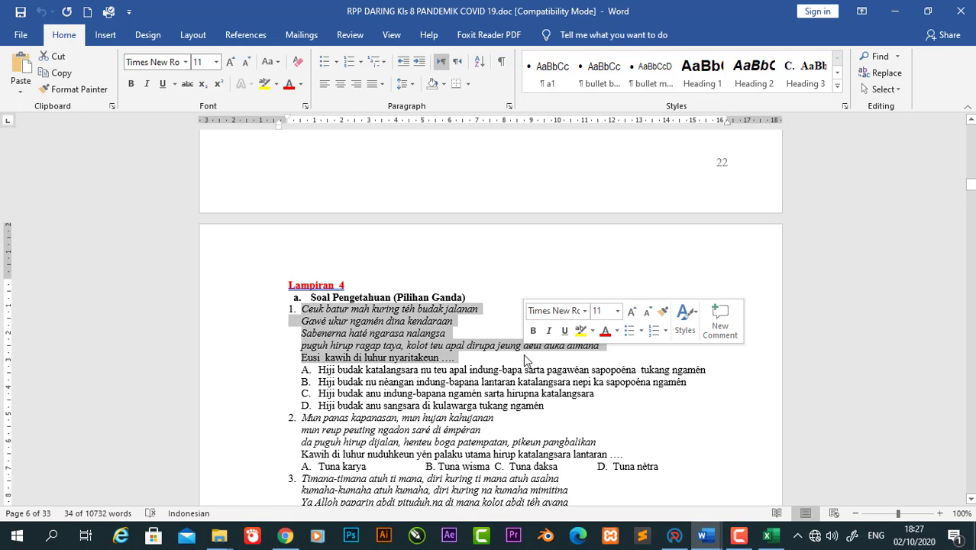
click(524, 356)
Step: Remove the leading bullet from the indicator text in D12
click(769, 536)
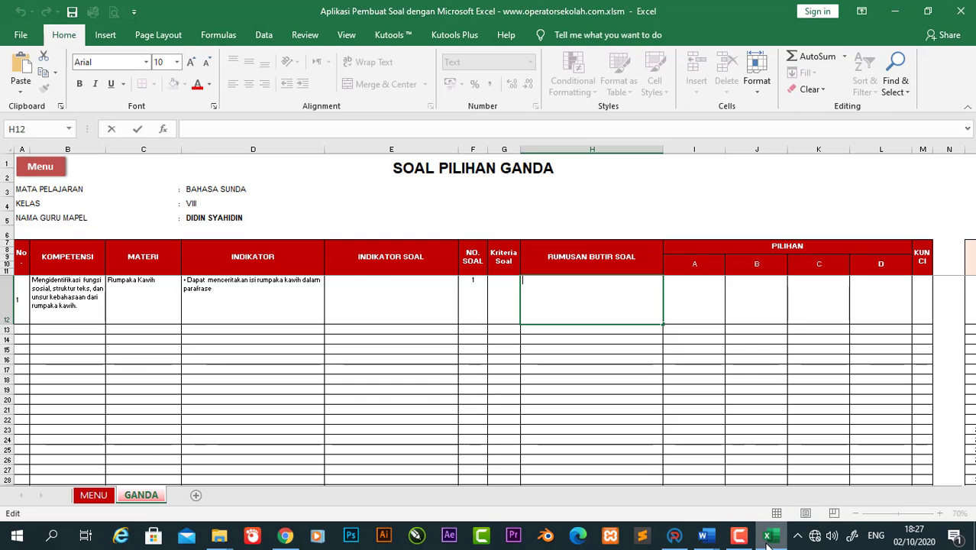
click(380, 283)
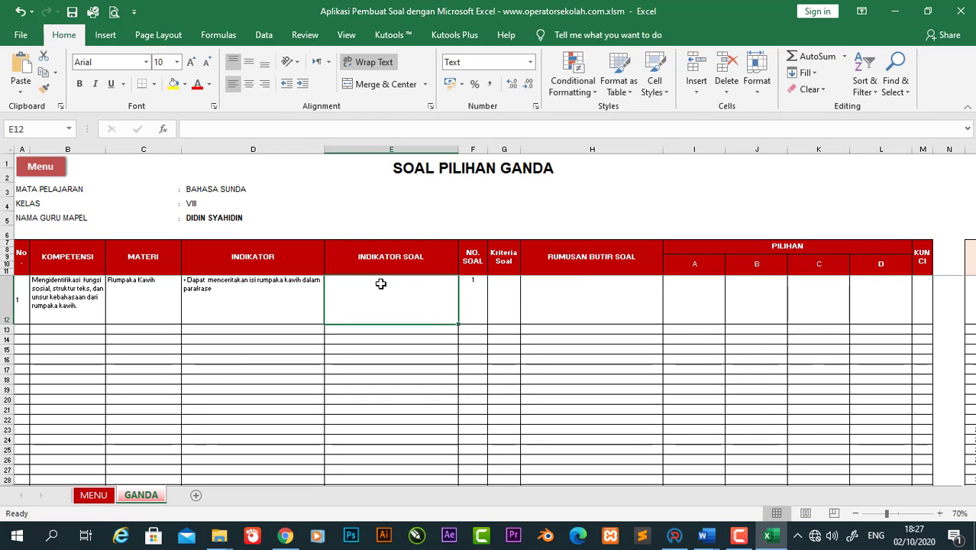
double_click(346, 294)
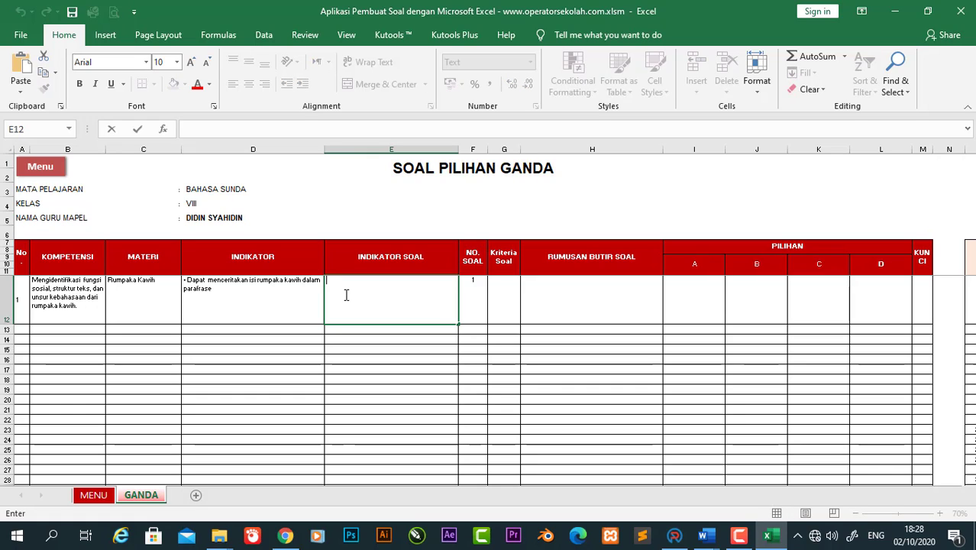
double_click(189, 280)
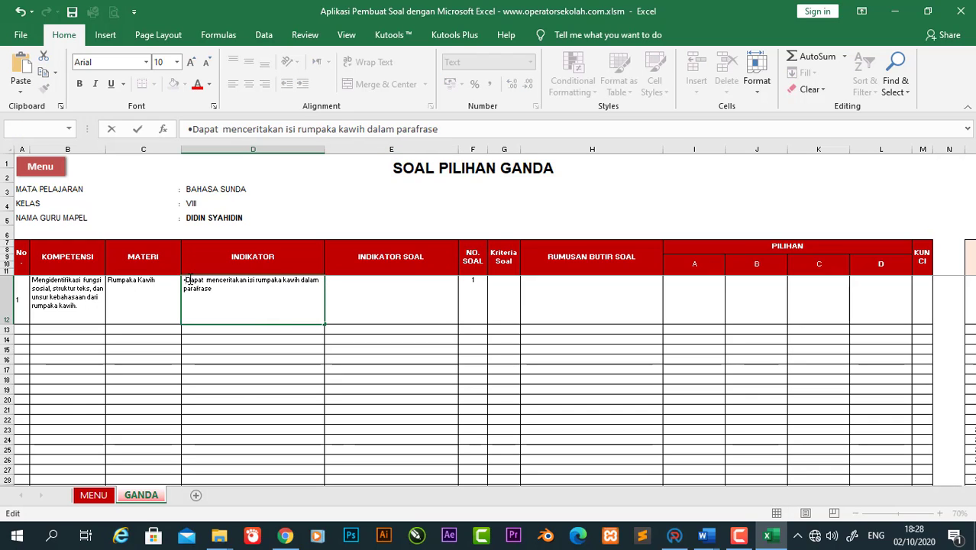
key(BackSpace)
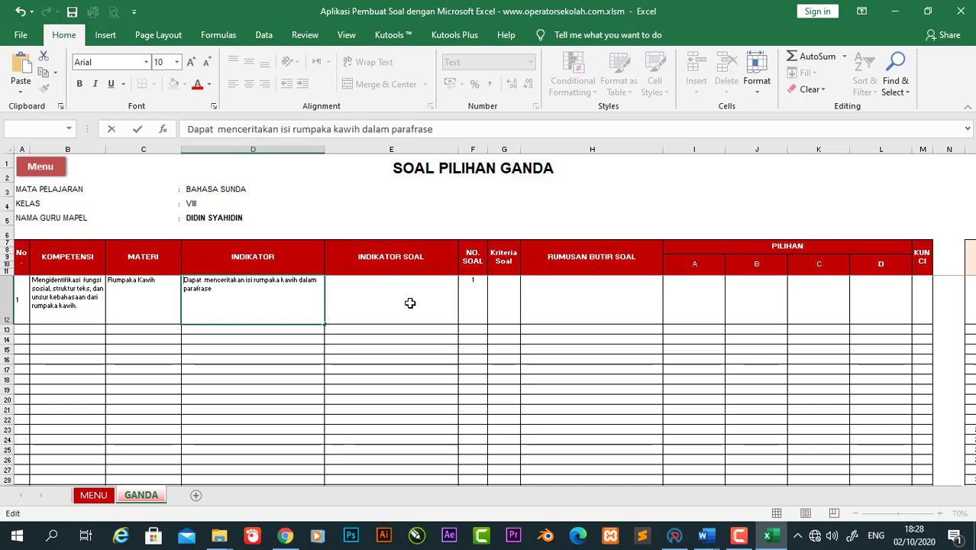
double_click(410, 303)
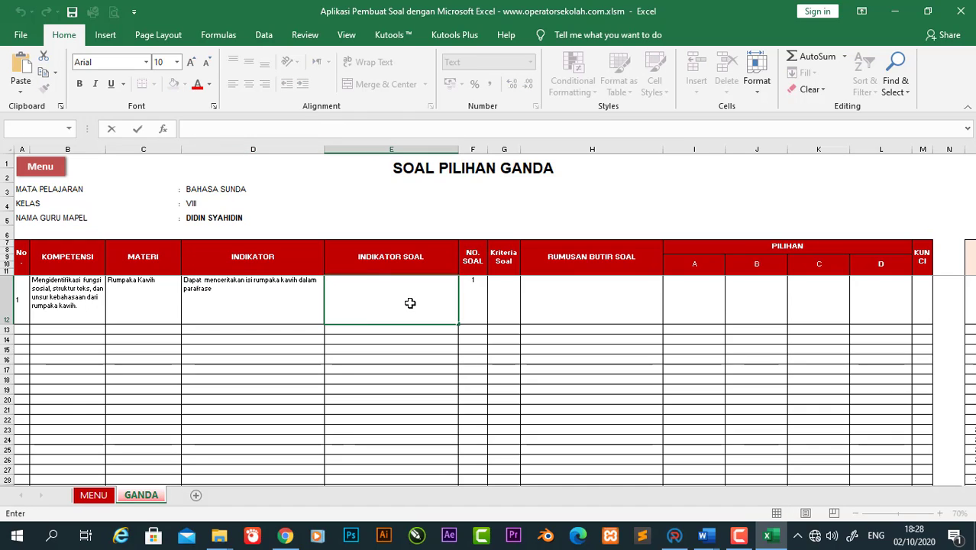
Step: Enter 'Mundah' as question 1's Kriteria Soal in G12
click(513, 293)
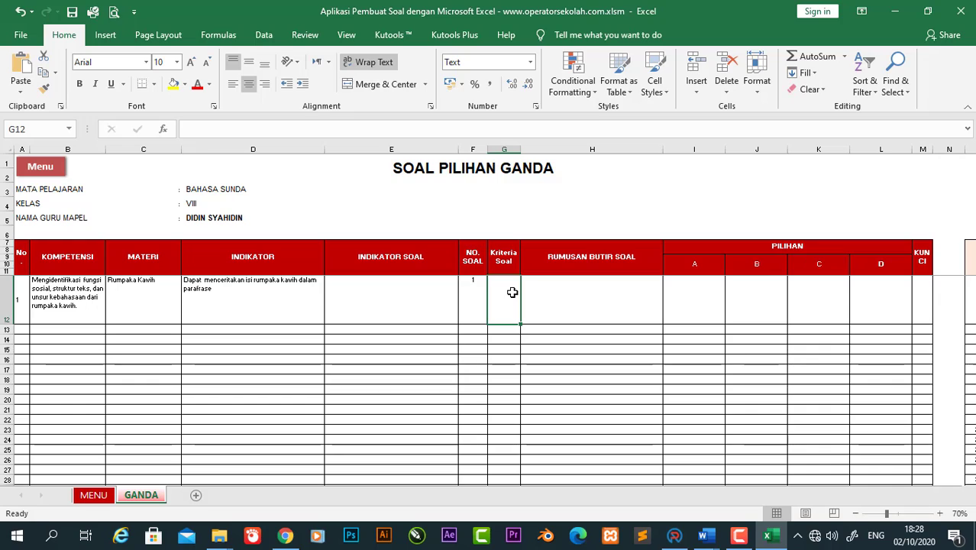
text(Mundah)
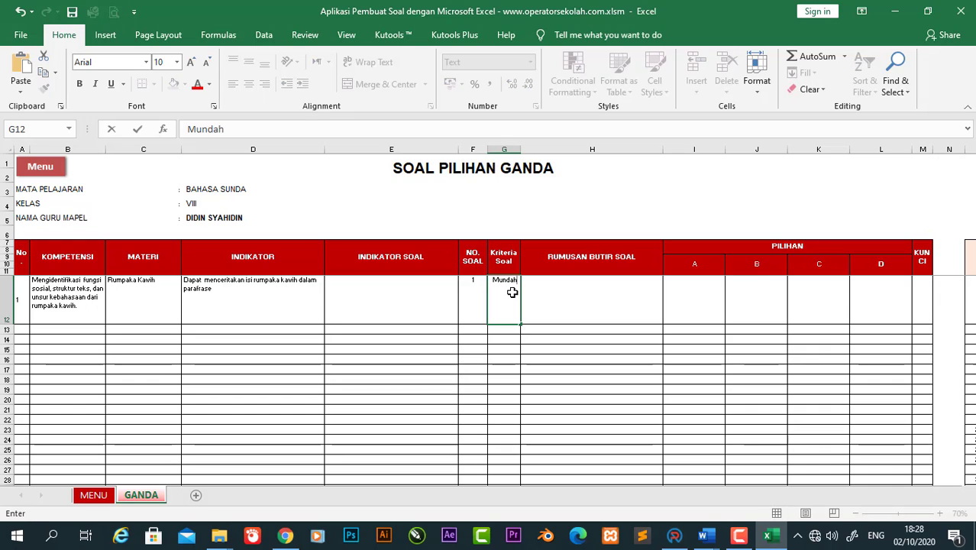
key(Return)
click(538, 293)
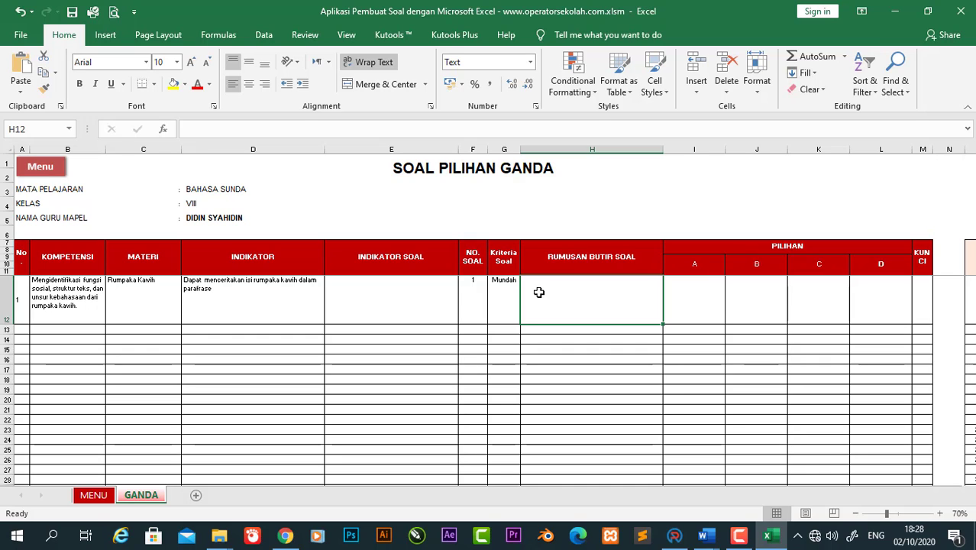
Step: Copy question 1's five lines from the RPP DARING document into H12
click(715, 539)
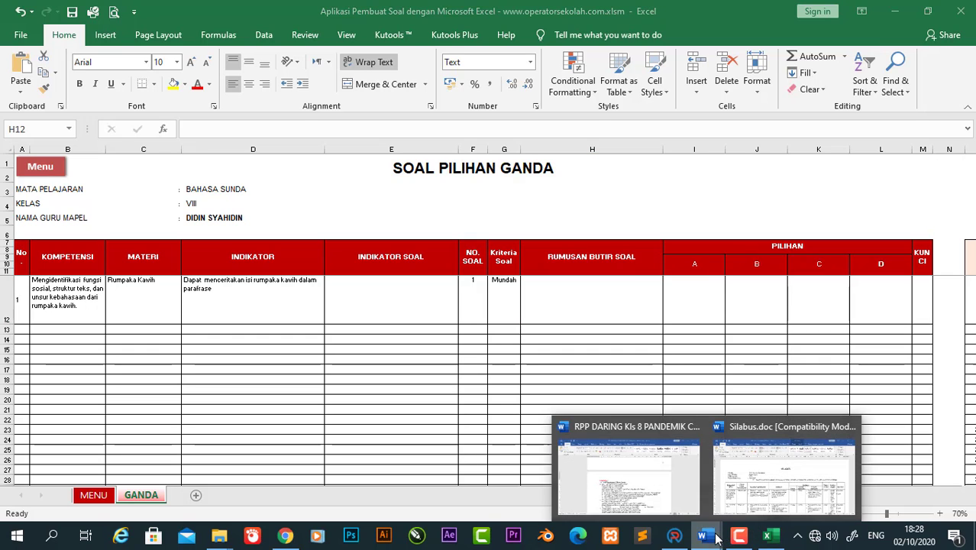
click(619, 467)
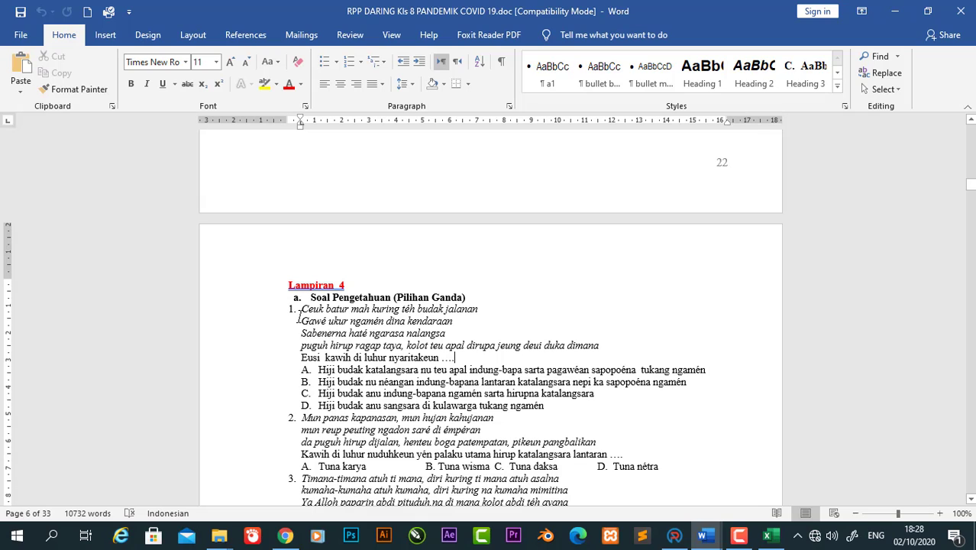
drag(302, 309, 487, 358)
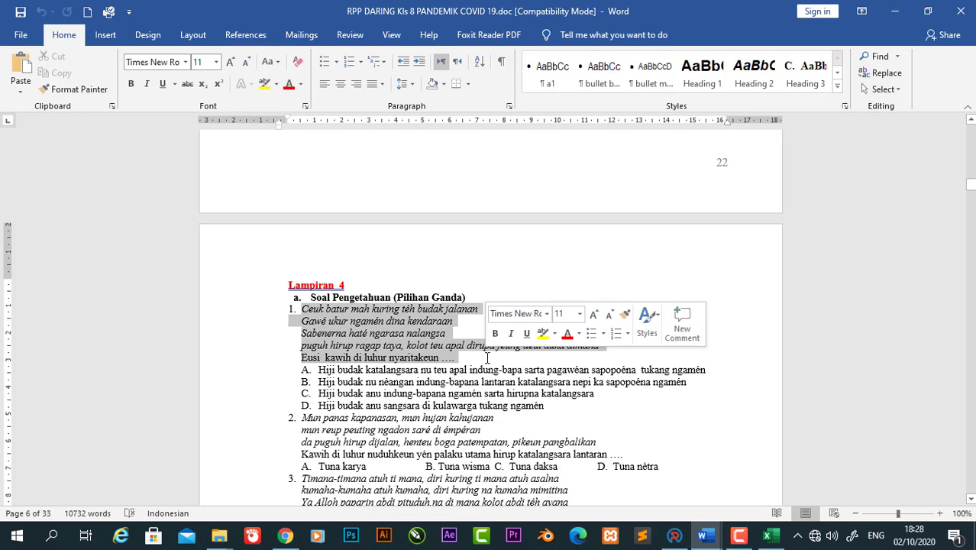
click(768, 538)
double_click(575, 293)
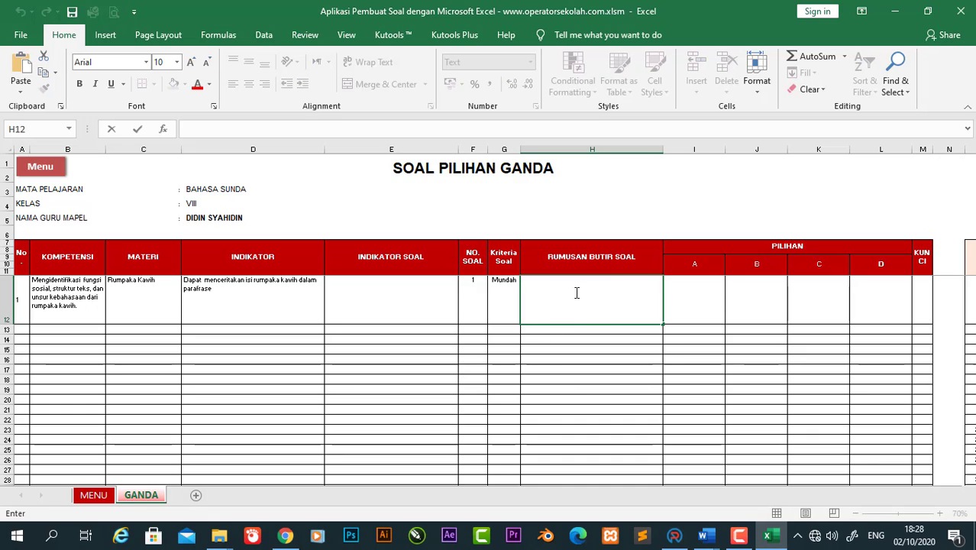
text(Ceuk batur mah kuring téh budak jalanan  Gawé ukur ngamen dina kendaraan Sabenerna haté ngarasa nalangsa puguh hirup ragap taya, kolot teu apal dirupa jeung deui duka dimana Eusi kawih di luhur nyaritakeun ...)
click(681, 300)
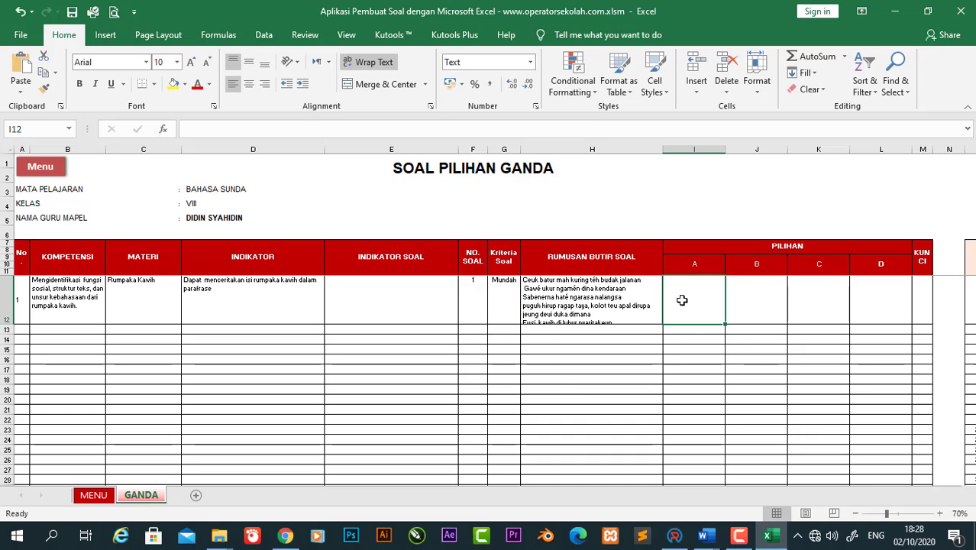
Step: Paste option A's answer text into I12, removing the 'A.' prefix
click(768, 538)
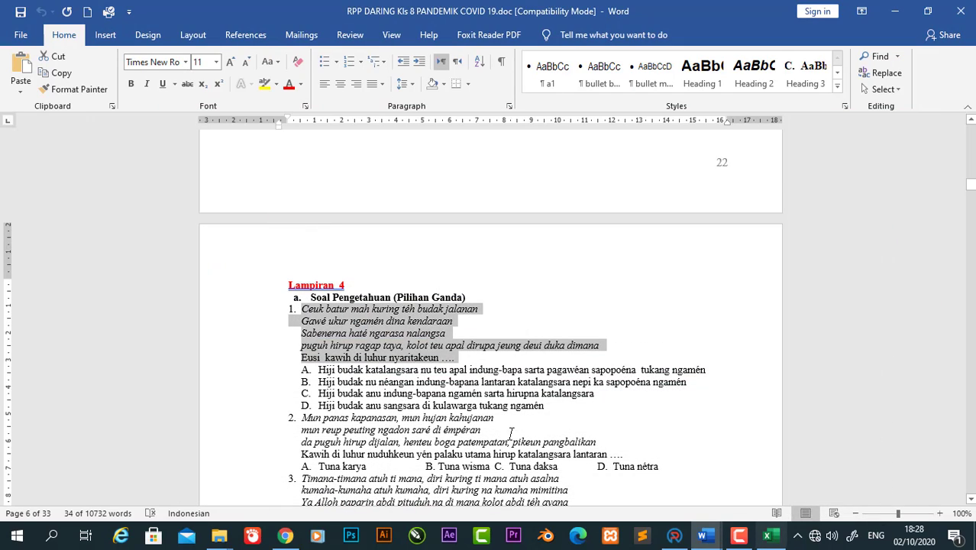
drag(319, 369, 711, 369)
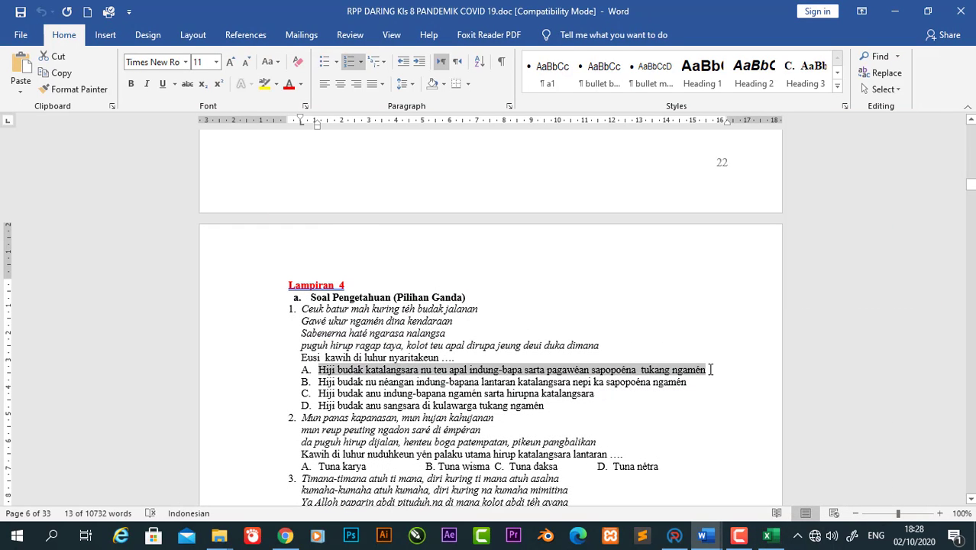
click(768, 535)
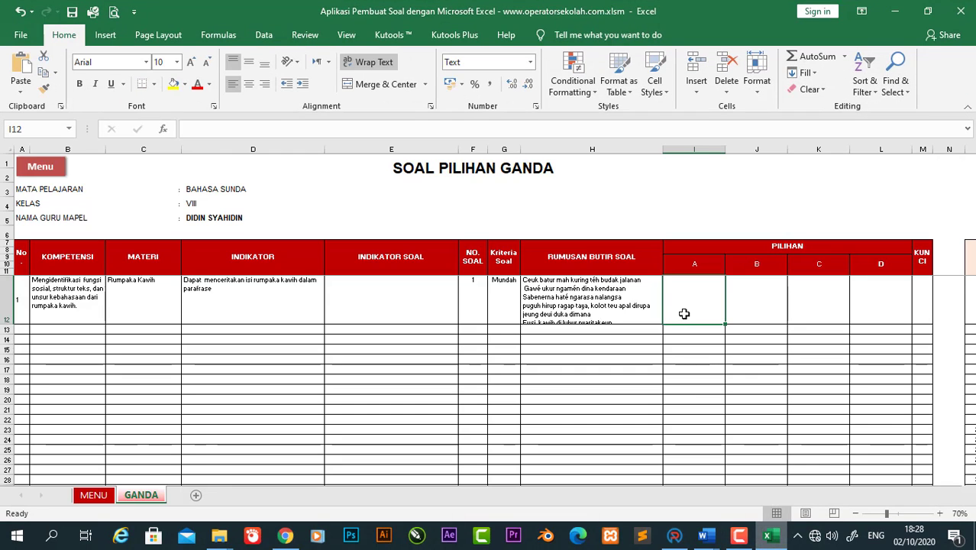
double_click(685, 313)
text(A. Hiji budak katalangsara nu teu apal indung-bapa sarta pagawéan sapopoéna  tukang ngamén)
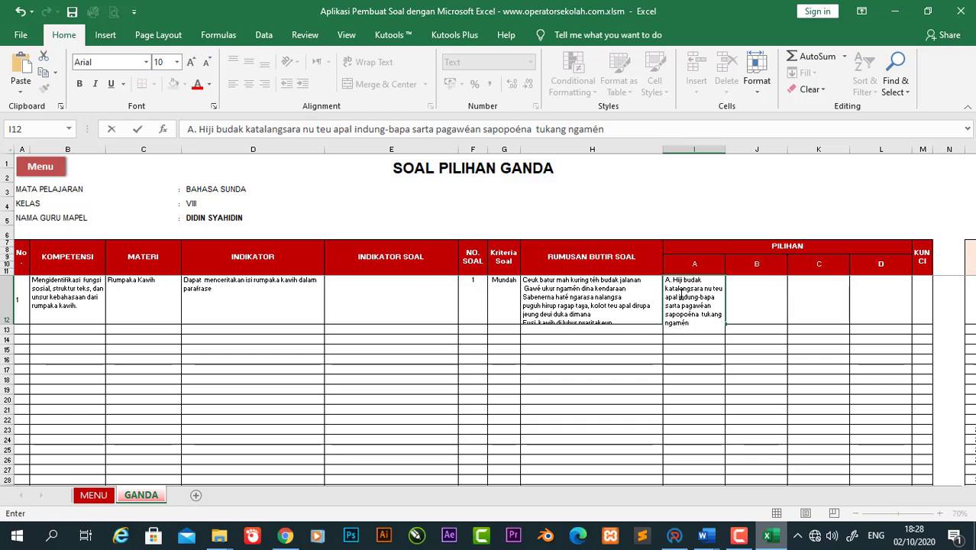
key(BackSpace)
key(BackSpace)
key(BackSpace)
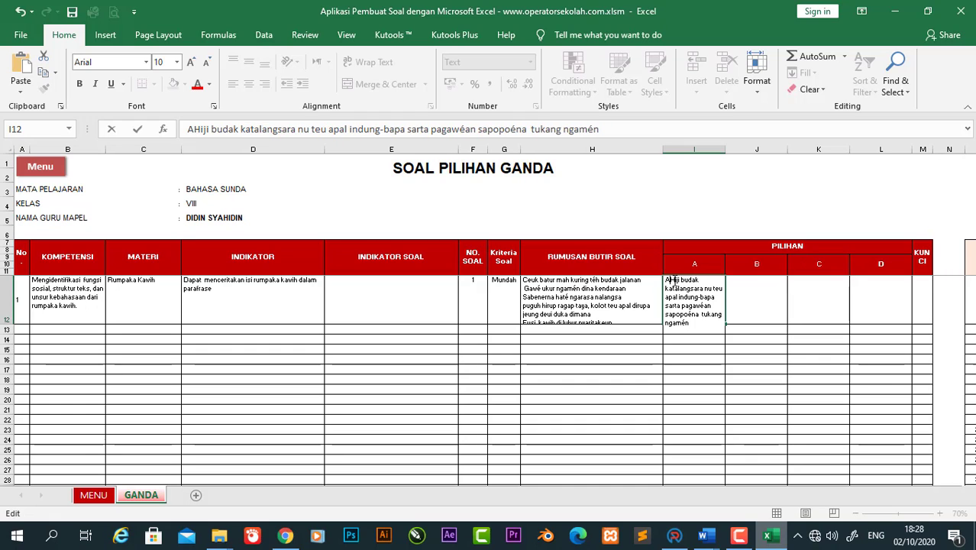
Step: Paste option B's text from the Word paper into J12 without the 'B.' prefix
click(745, 284)
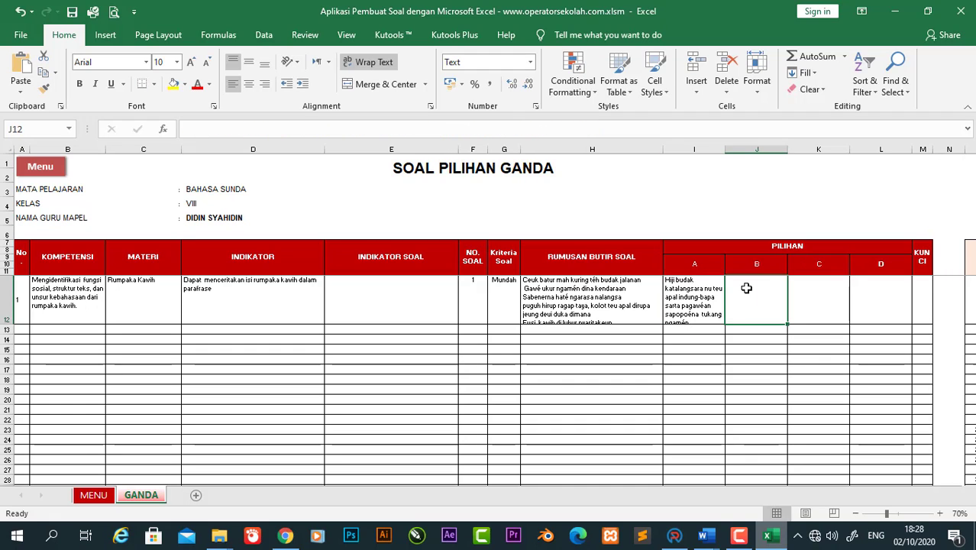
click(771, 536)
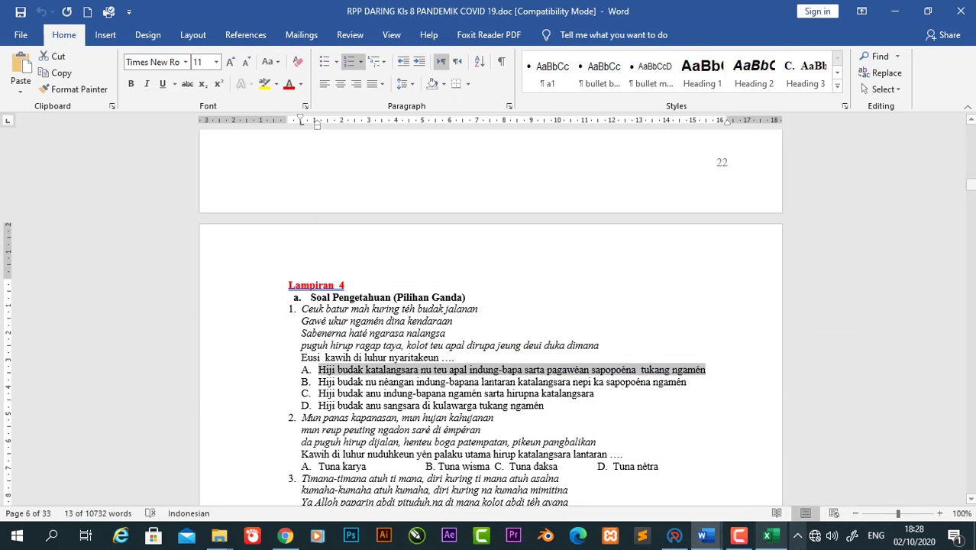
click(771, 537)
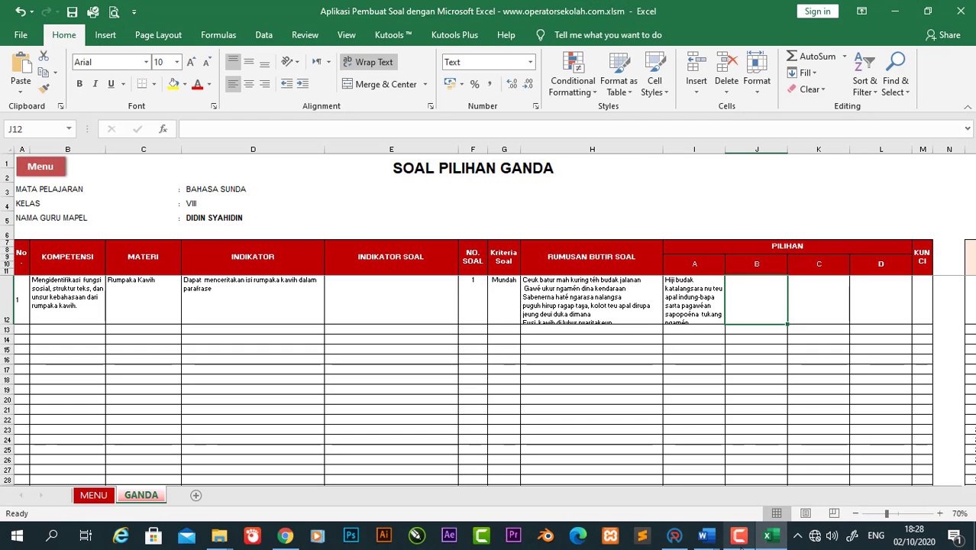
mouse_move(705, 541)
click(628, 473)
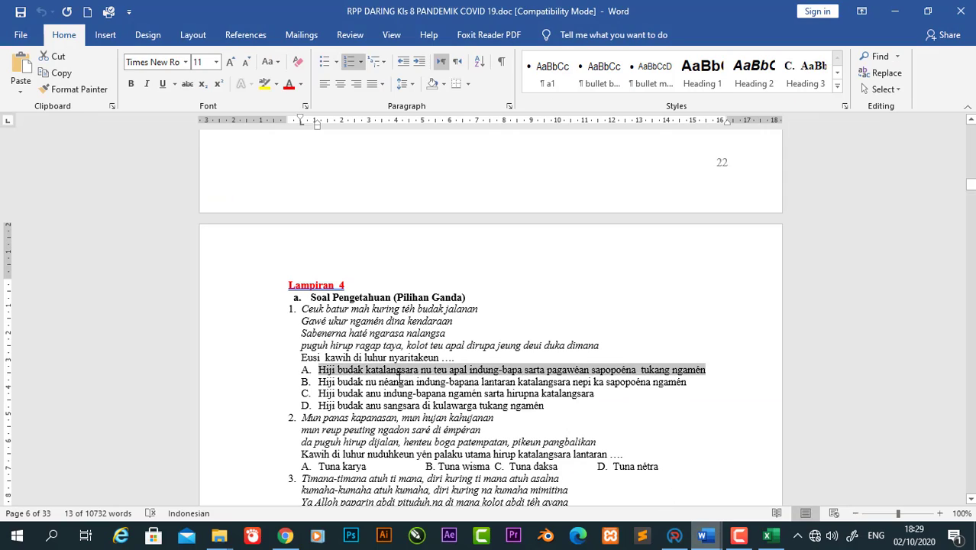
drag(322, 382, 687, 380)
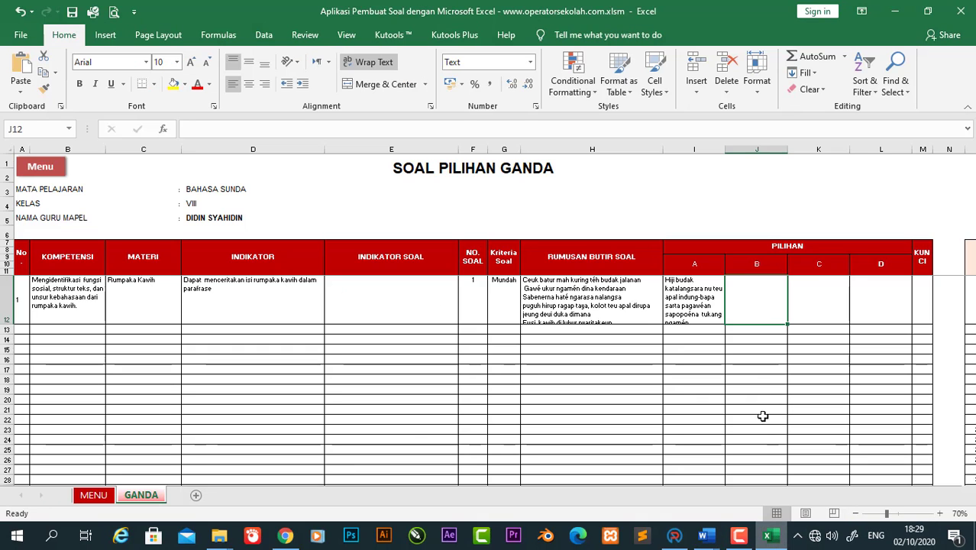
click(761, 418)
double_click(751, 295)
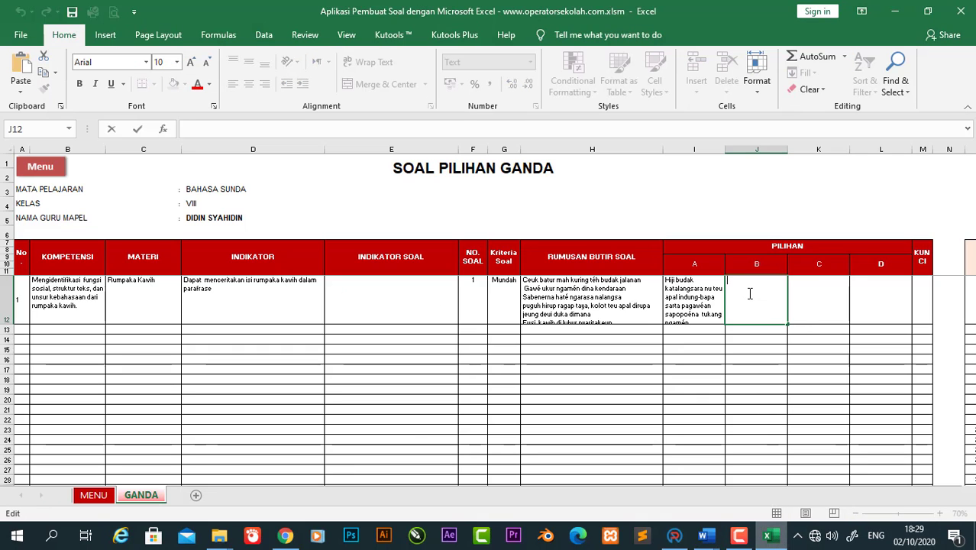
text(B. Hiji budak nu néangan indung-bapana lantaran katalangsara nepi ka sapopoéna ngamén)
click(733, 280)
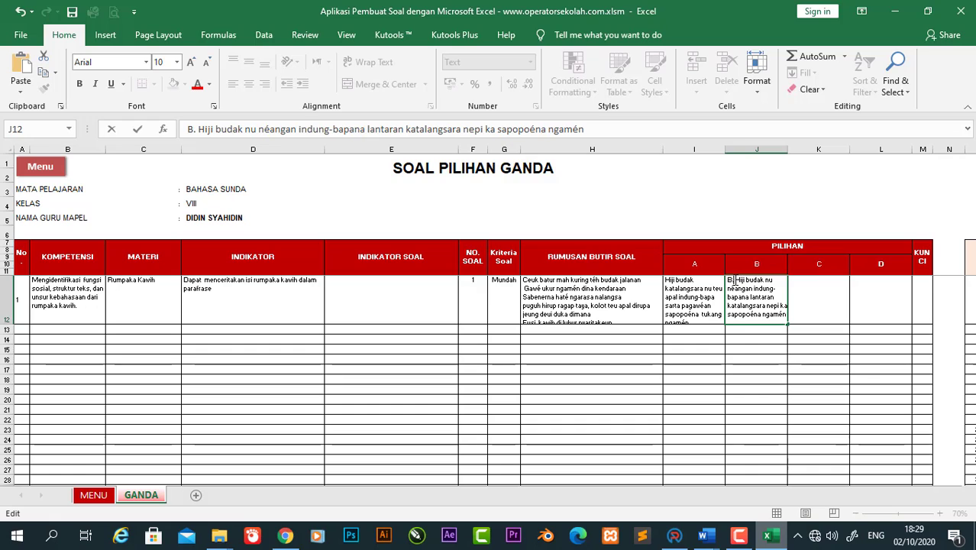
key(BackSpace)
key(BackSpace)
key(BackSpace)
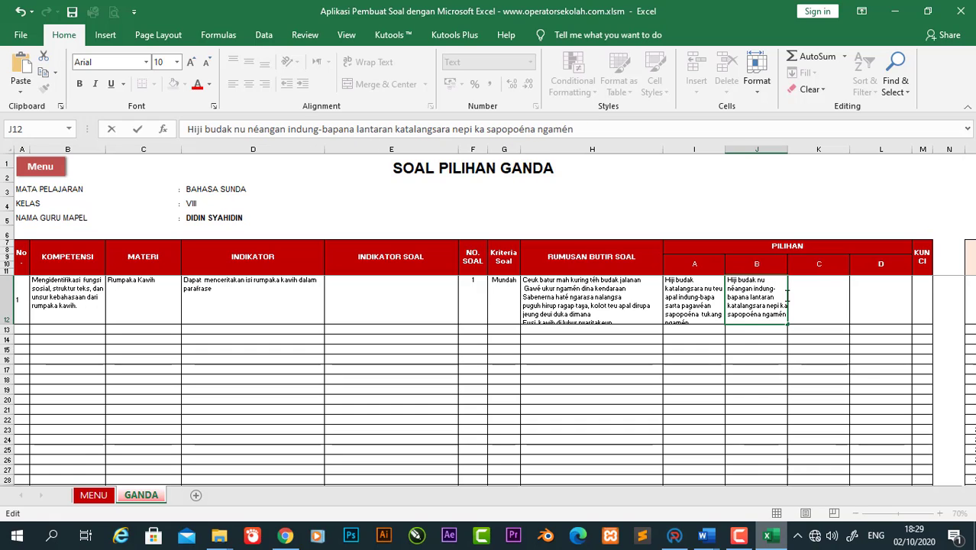
click(824, 299)
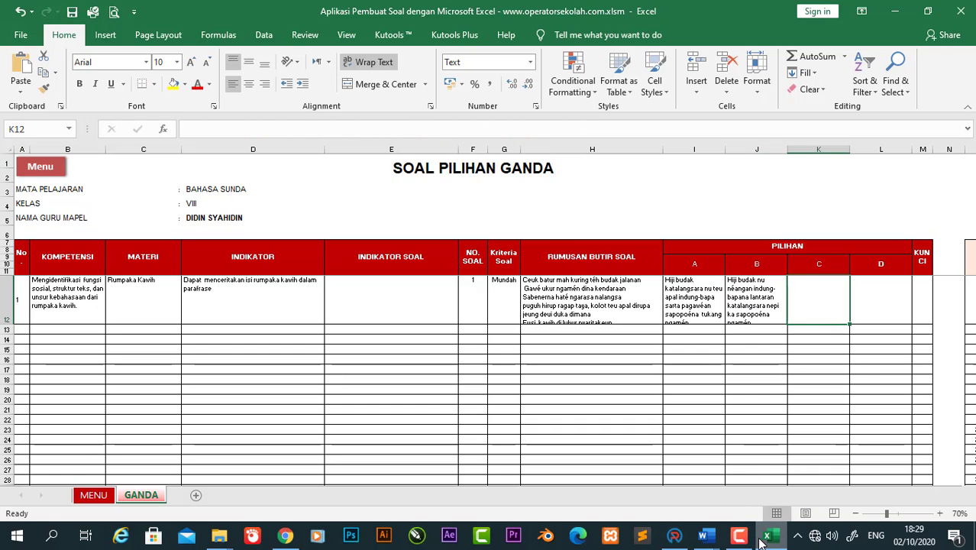
Step: Paste option C's text into K12 without the 'C.' prefix
mouse_move(703, 537)
click(660, 473)
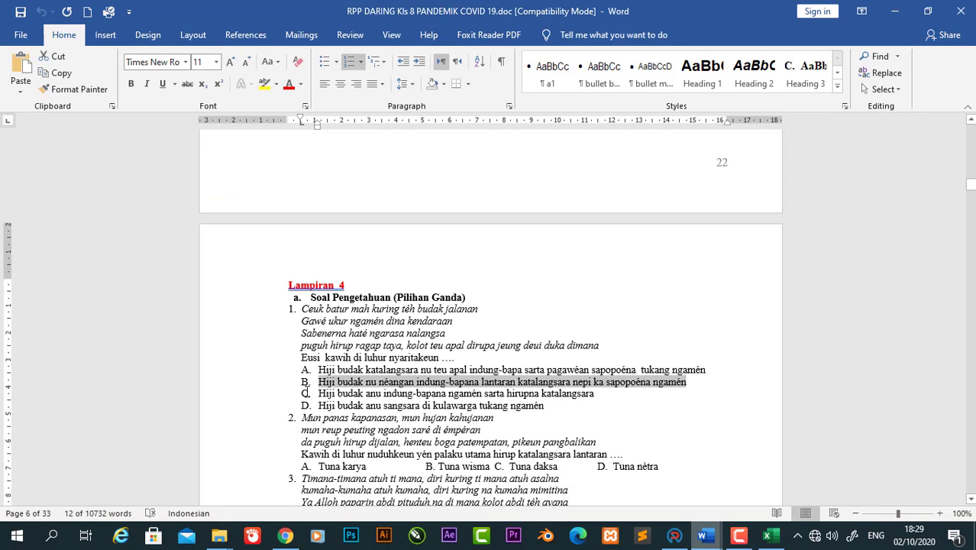
drag(318, 393, 575, 401)
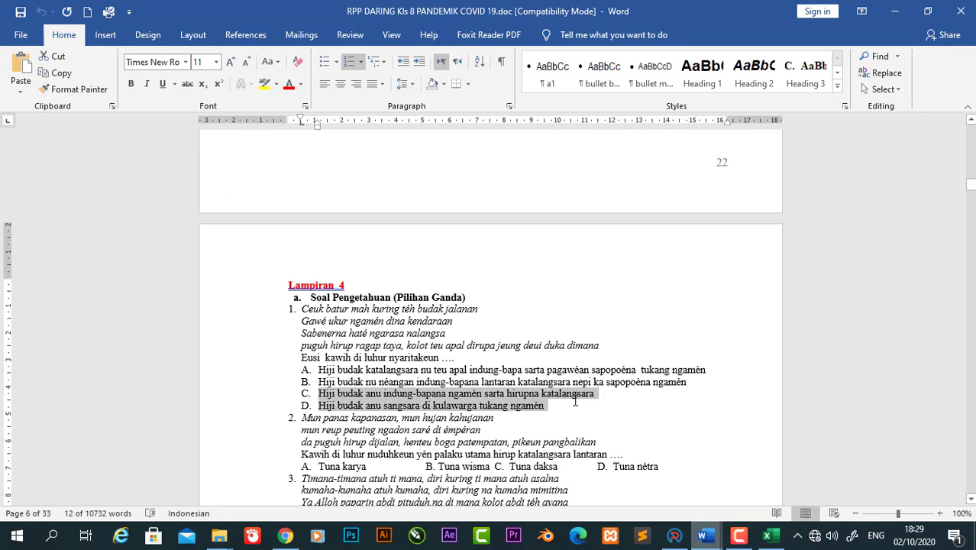
key(shift+Up)
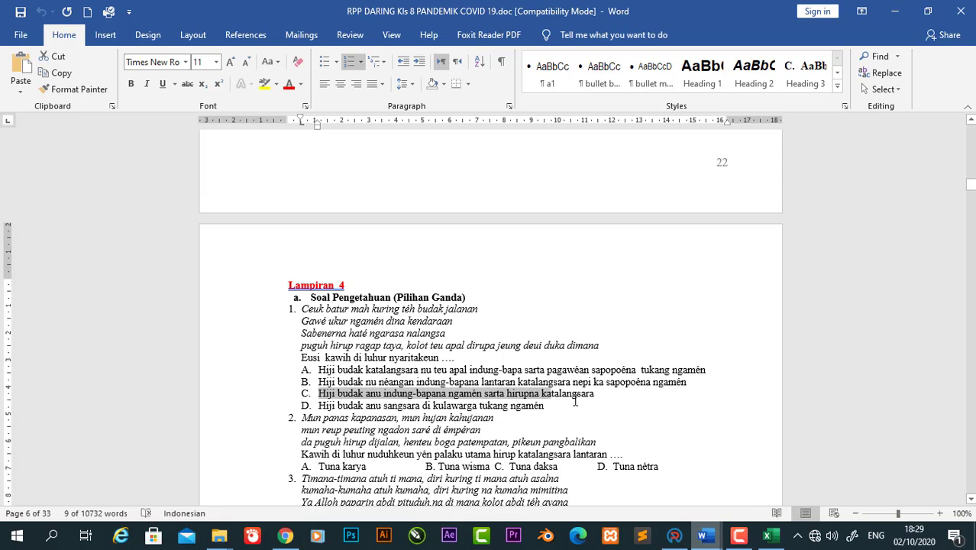
key(shift+Right)
key(shift+Right)
key(shift+Right)
key(shift+Right)
key(shift+Right)
key(shift+Right)
key(shift+Right)
key(shift+Right)
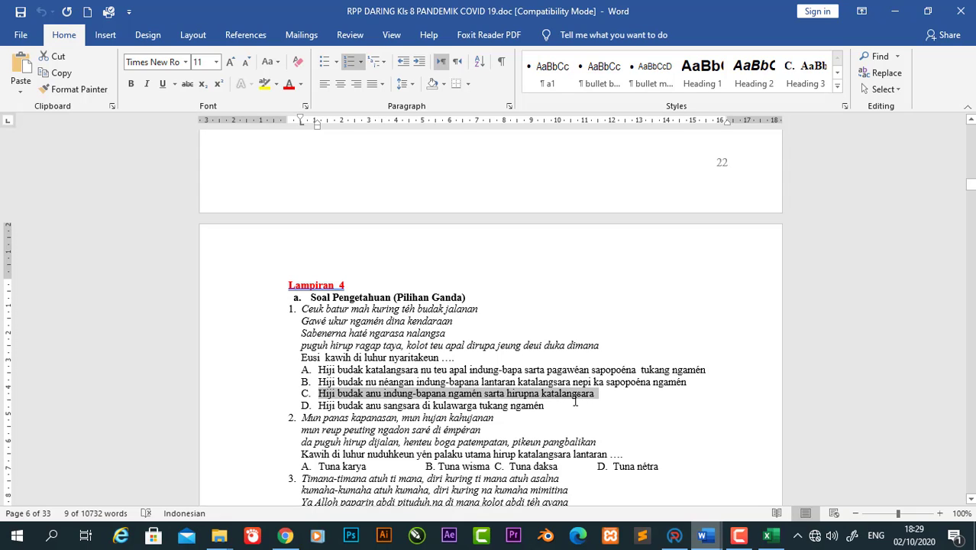
click(770, 534)
double_click(806, 297)
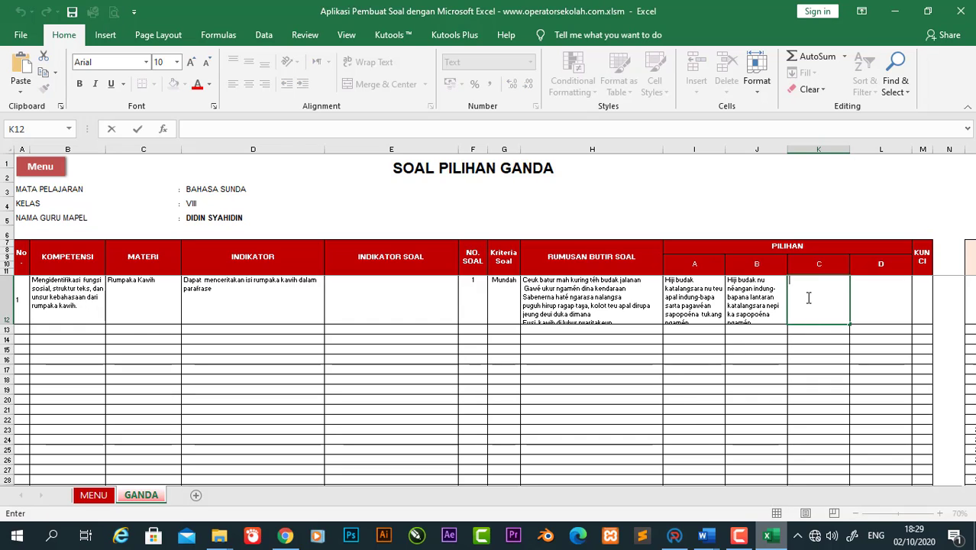
text(C. Hiji budak anu indung-bapana ngamén sarta hirupna katalangsara)
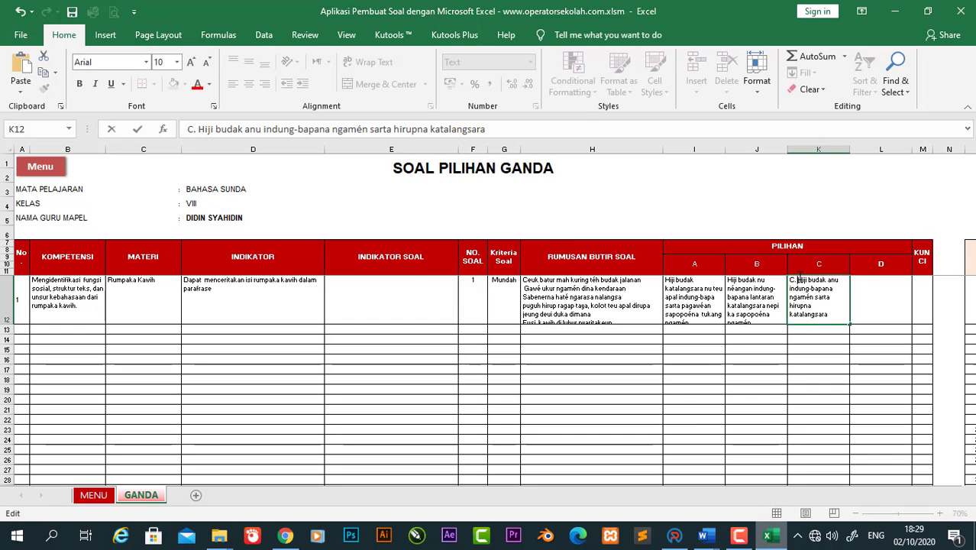
click(798, 279)
key(BackSpace)
key(BackSpace)
key(BackSpace)
click(884, 301)
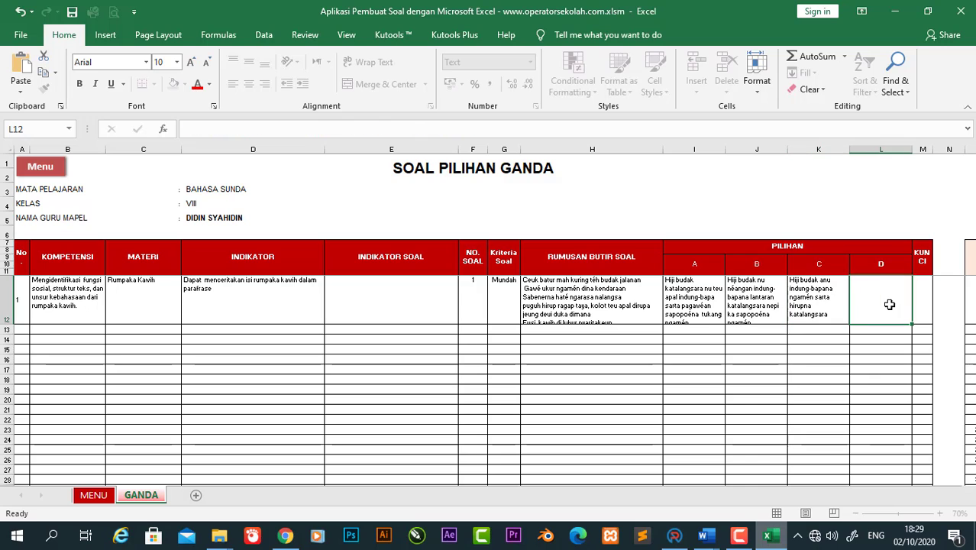
Step: Paste option D's text into L12 without the 'D.' label
click(769, 539)
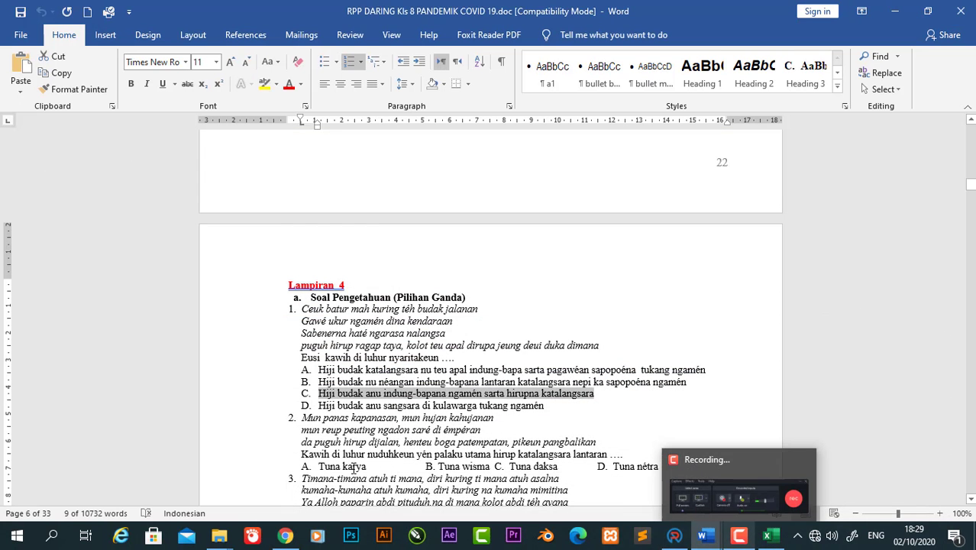
drag(319, 405, 545, 409)
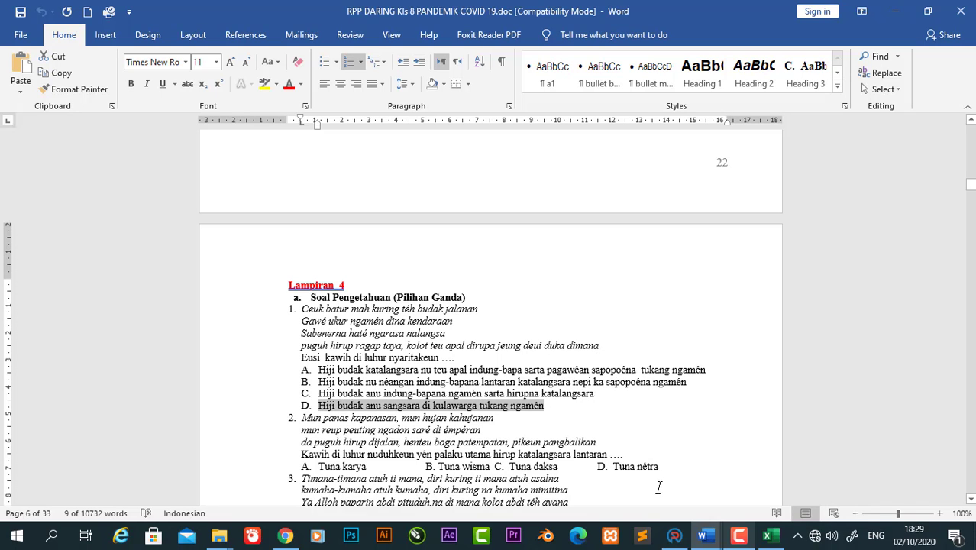
click(716, 422)
click(878, 291)
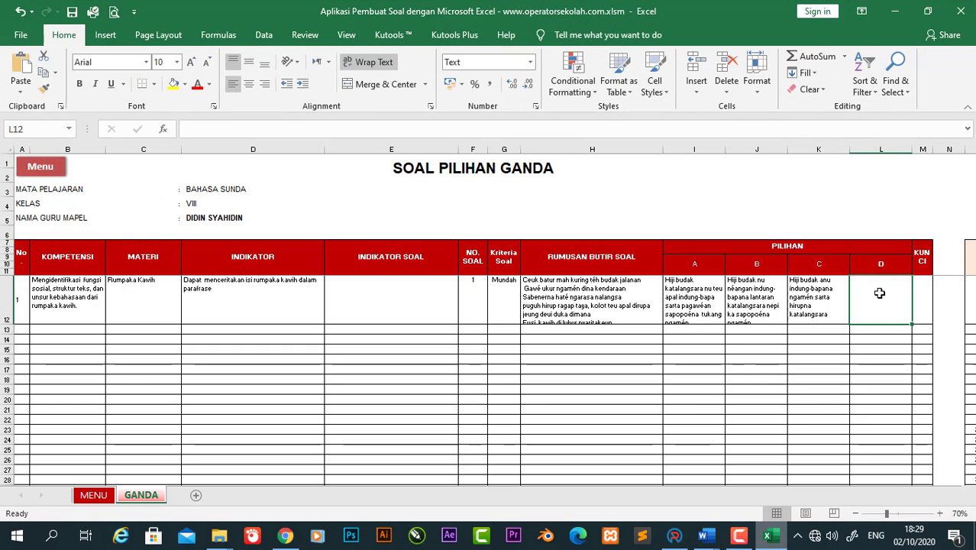
double_click(877, 297)
text(D. Hiji budak anu sangsara di kulawarga tukang ngamén)
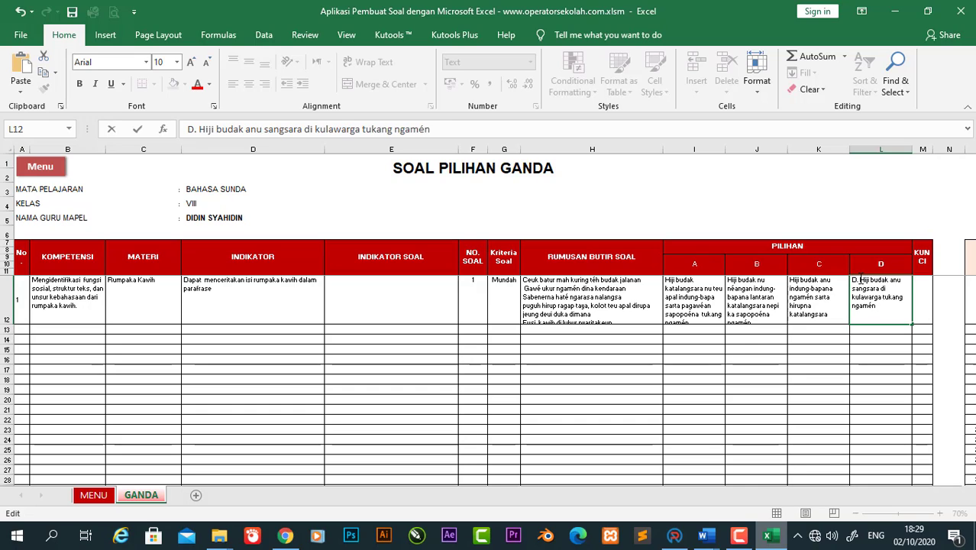
key(BackSpace)
key(BackSpace)
key(BackSpace)
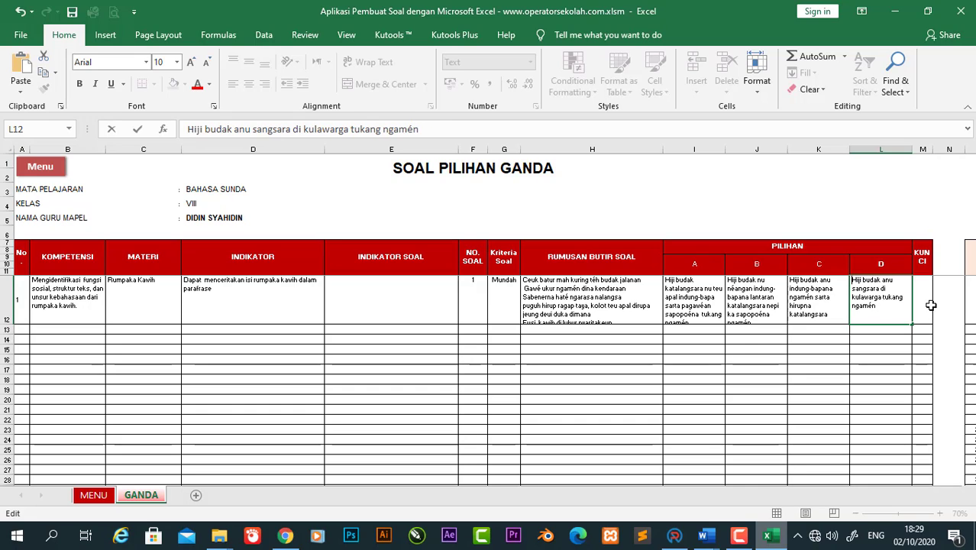
click(921, 302)
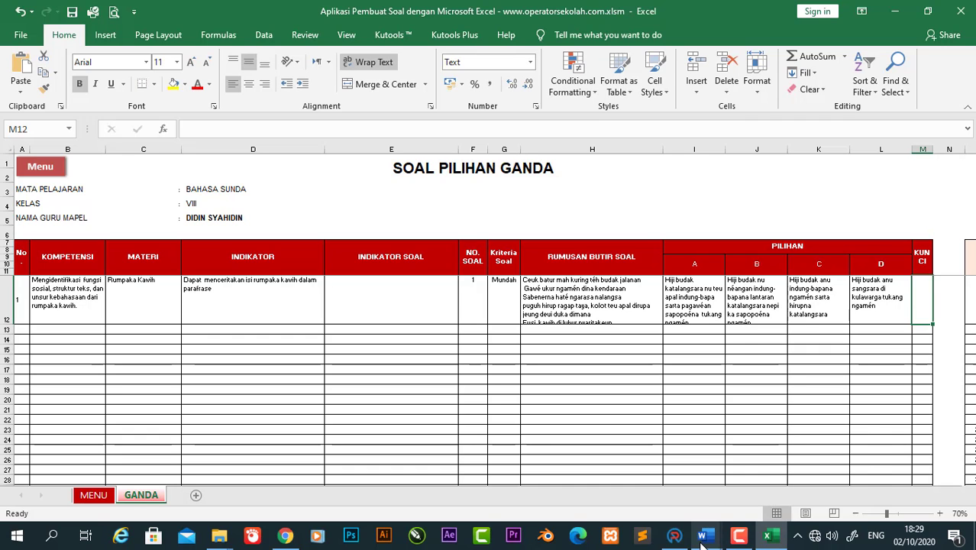
Step: Check the Word paper, then enter A in KUNCI cell M12
mouse_move(702, 536)
click(662, 516)
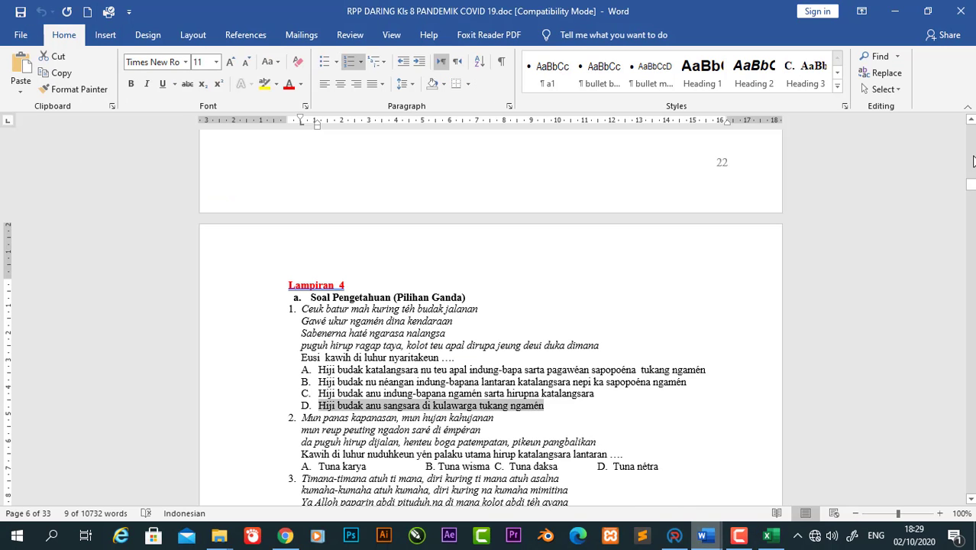
mouse_move(972, 189)
mouse_down()
mouse_move(971, 167)
mouse_move(971, 200)
mouse_up()
mouse_move(703, 535)
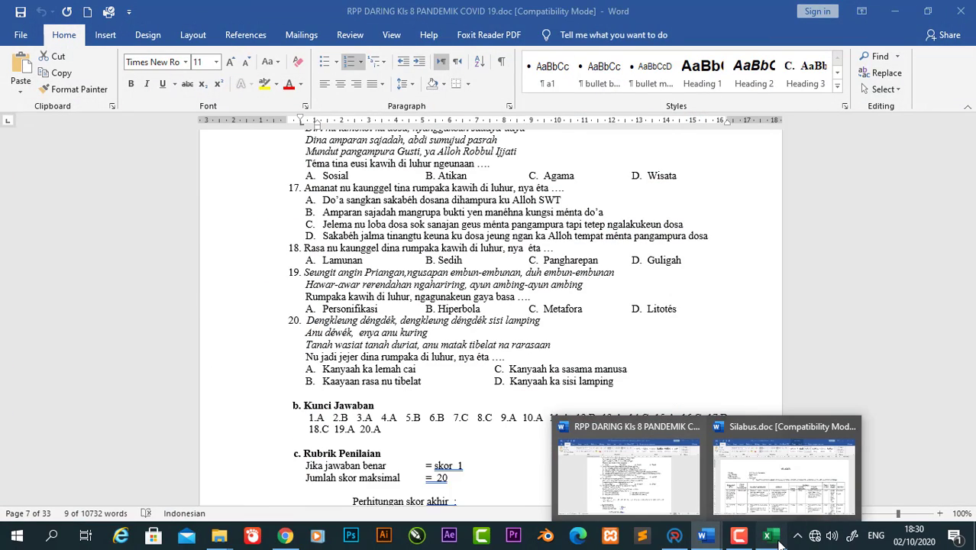
click(770, 535)
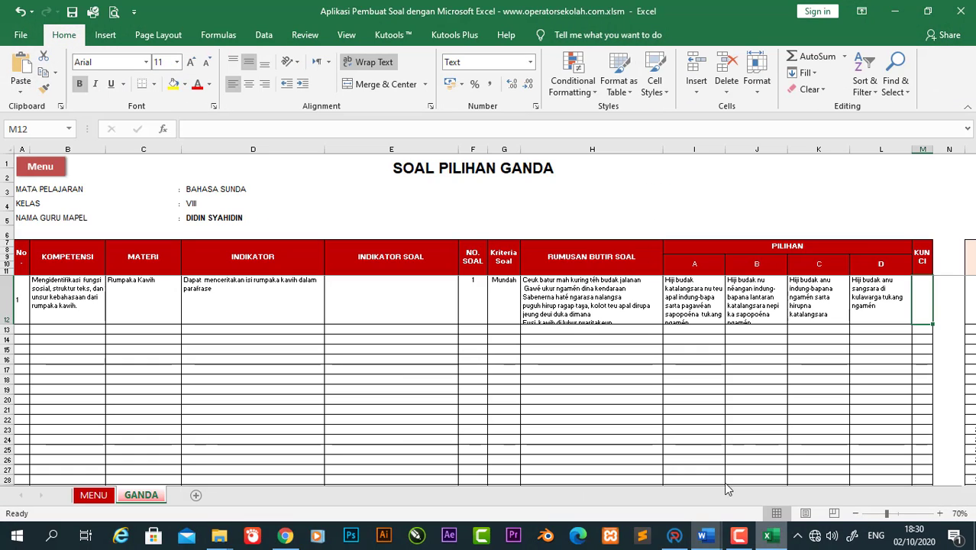
double_click(920, 301)
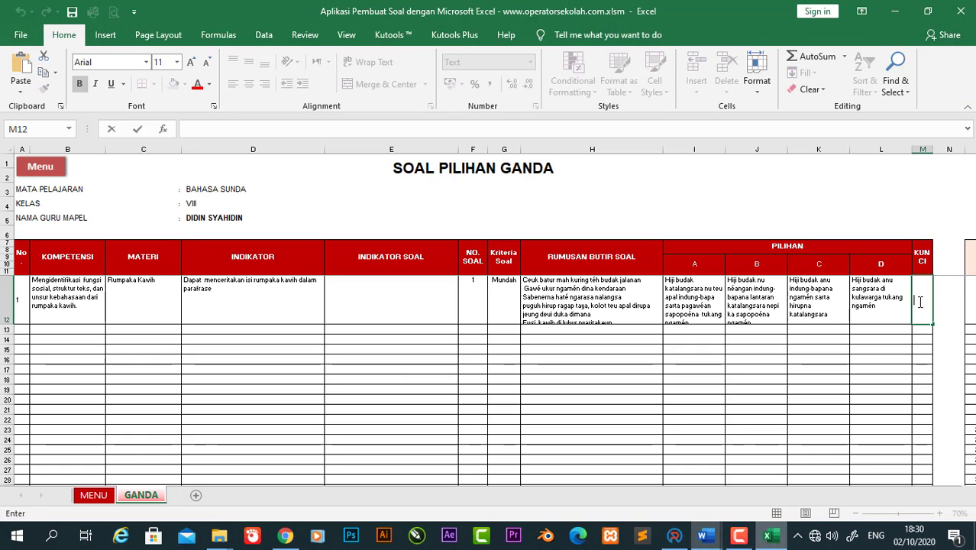
text(A)
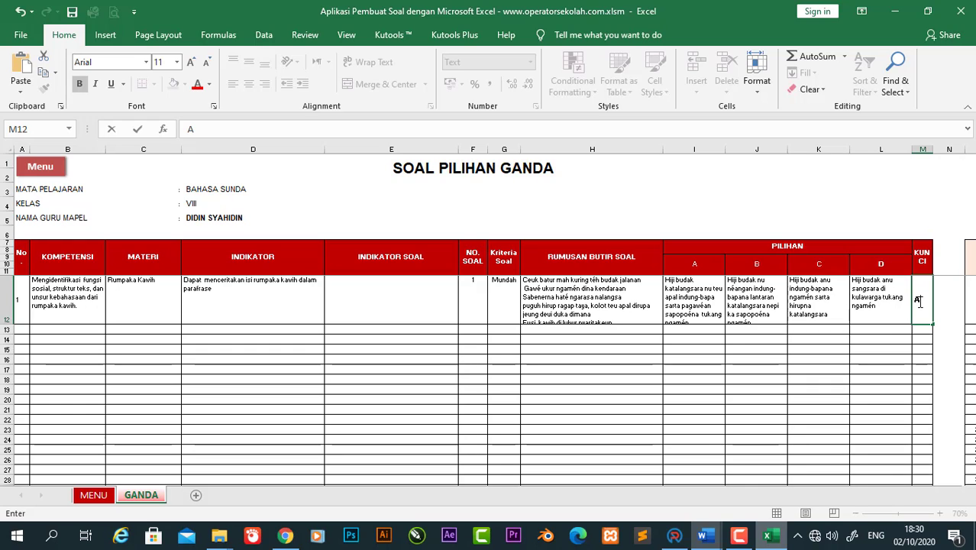
key(Return)
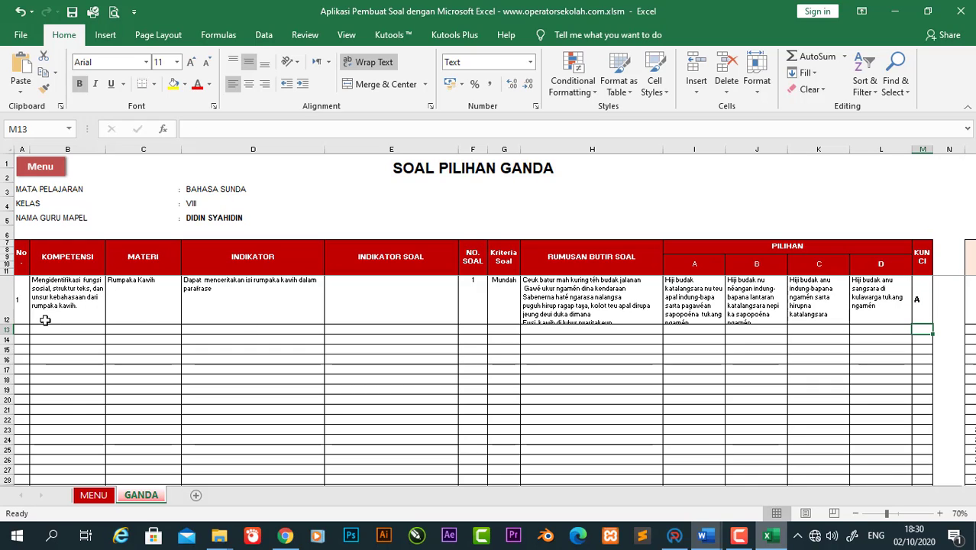
Step: Enlarge row 12 to about 75.75 and review its MATERI and KOMPETENSI entries
drag(14, 325, 13, 330)
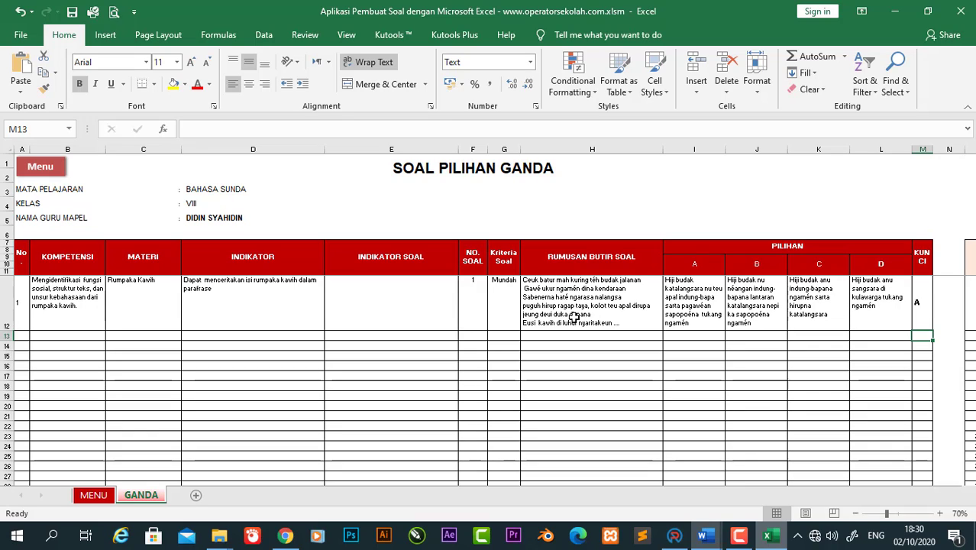
click(152, 310)
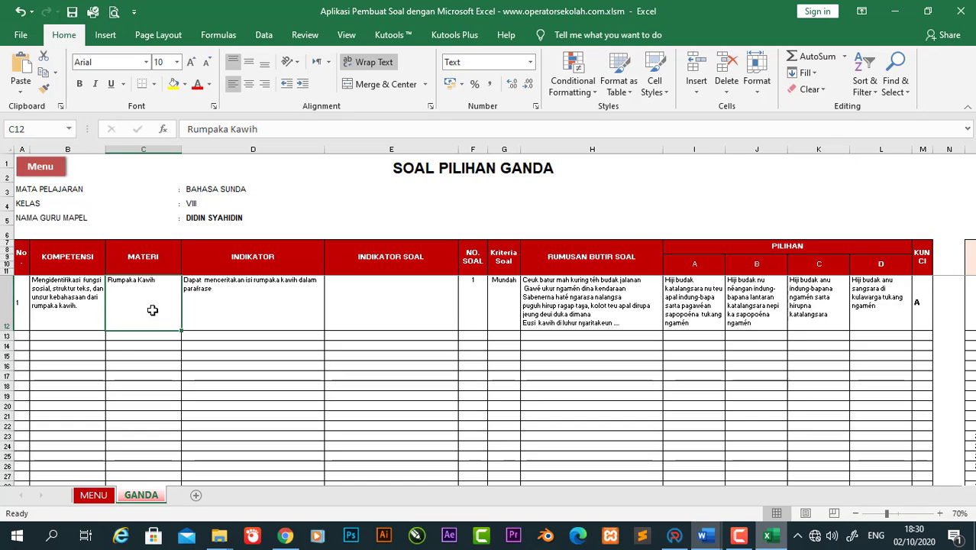
click(73, 298)
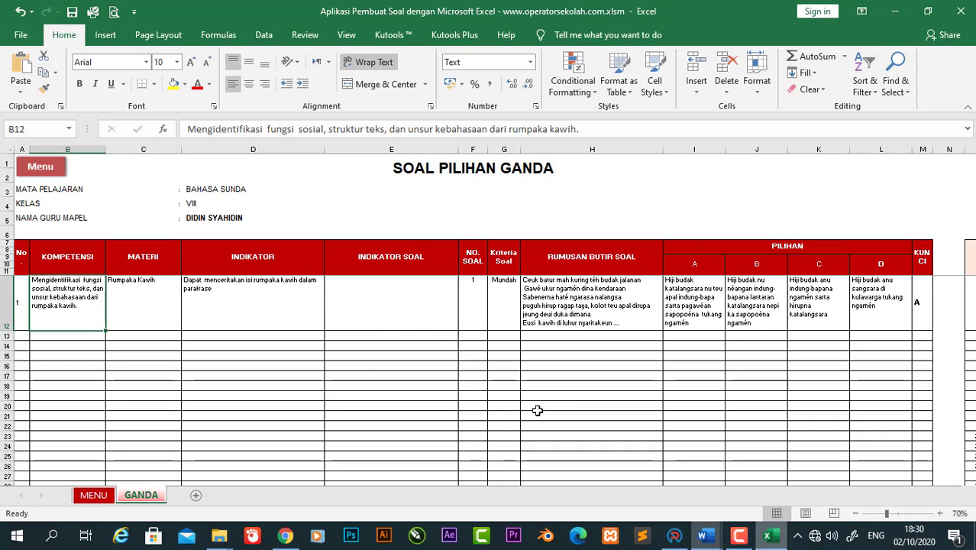
click(432, 356)
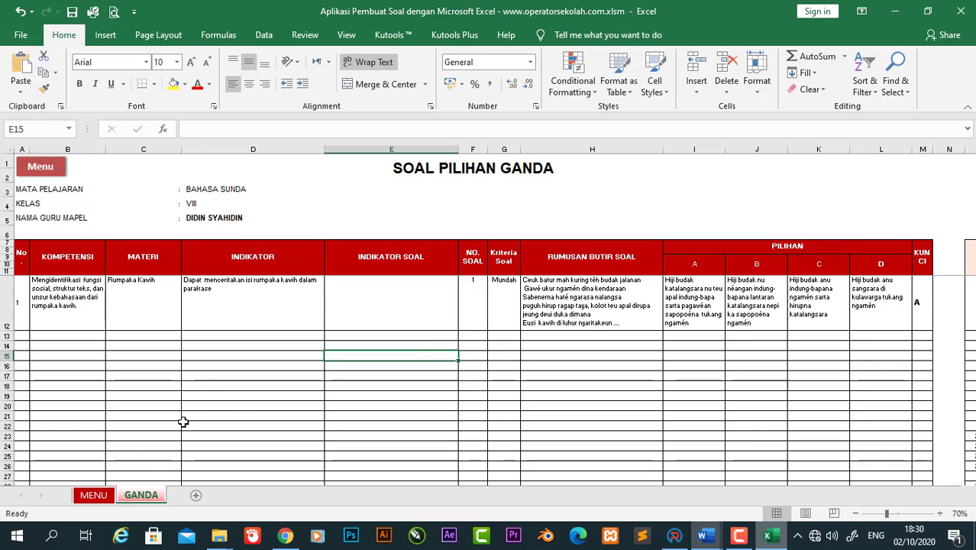
Step: Switch to the MENU sheet tab
click(95, 496)
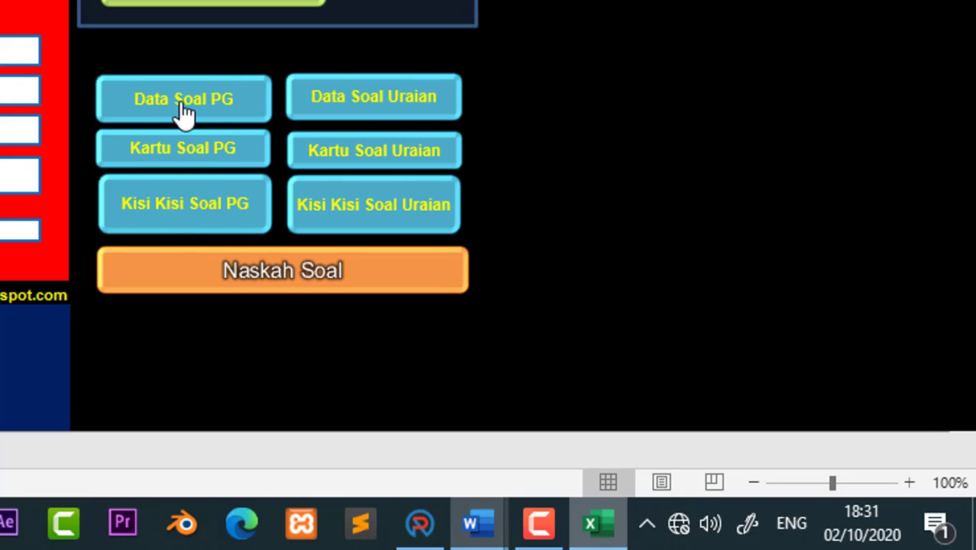
Step: Open the Data Soal Uraian sheet and unprotect it
click(386, 109)
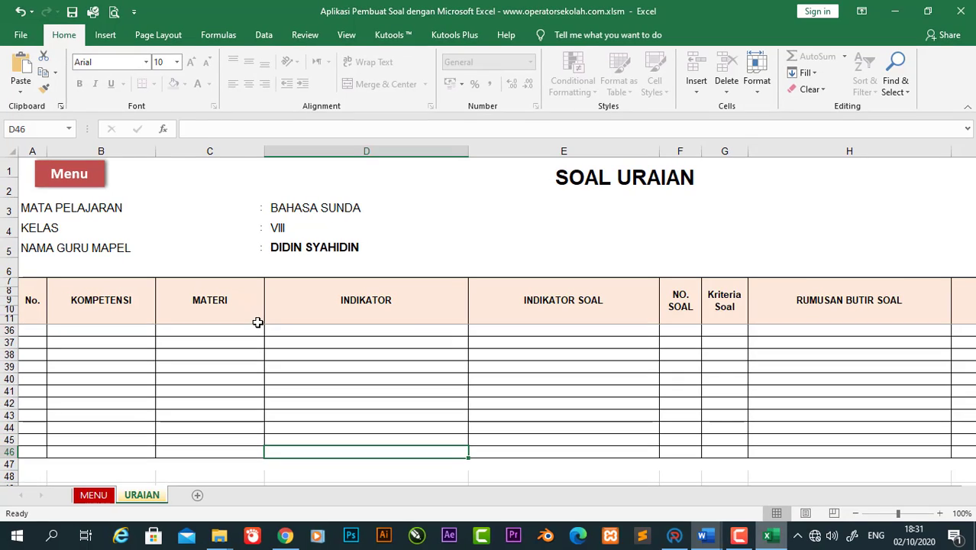
click(388, 329)
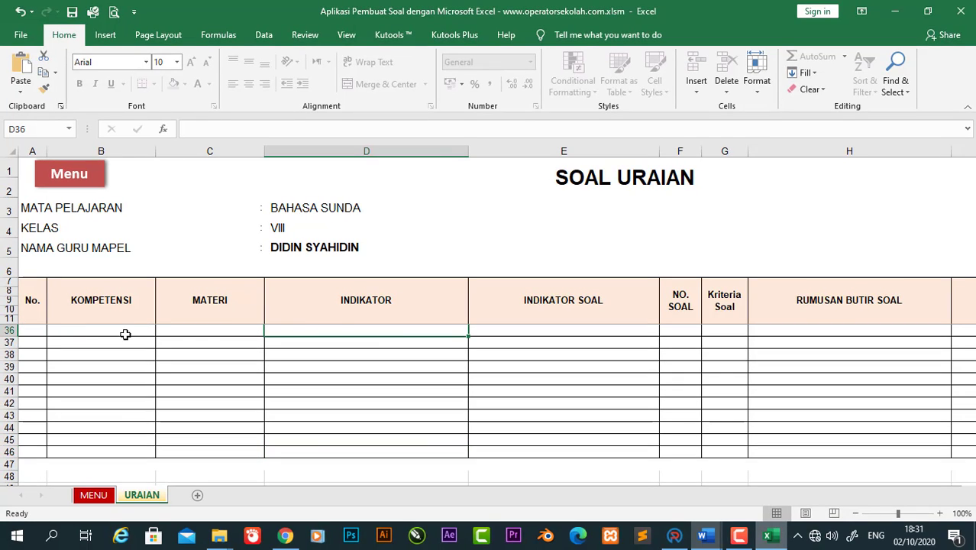
click(95, 333)
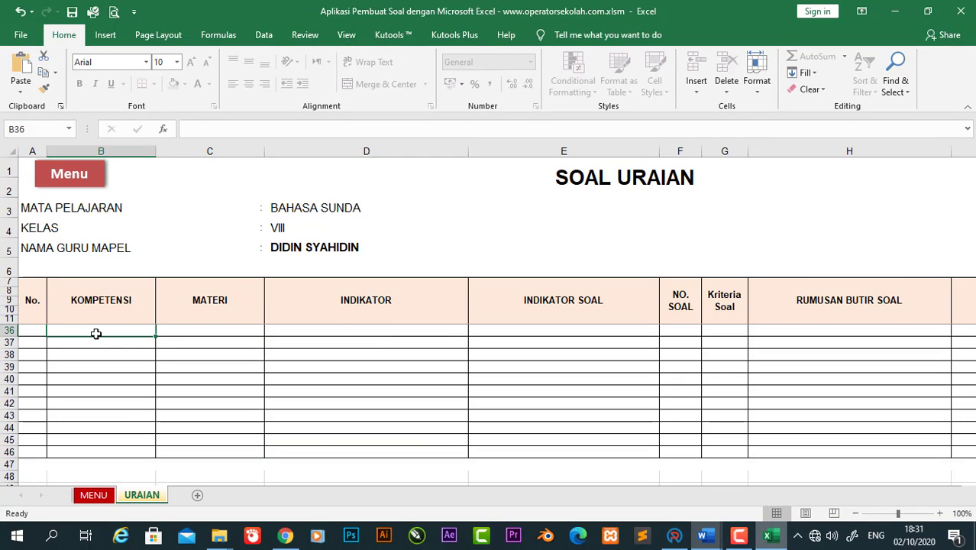
click(754, 88)
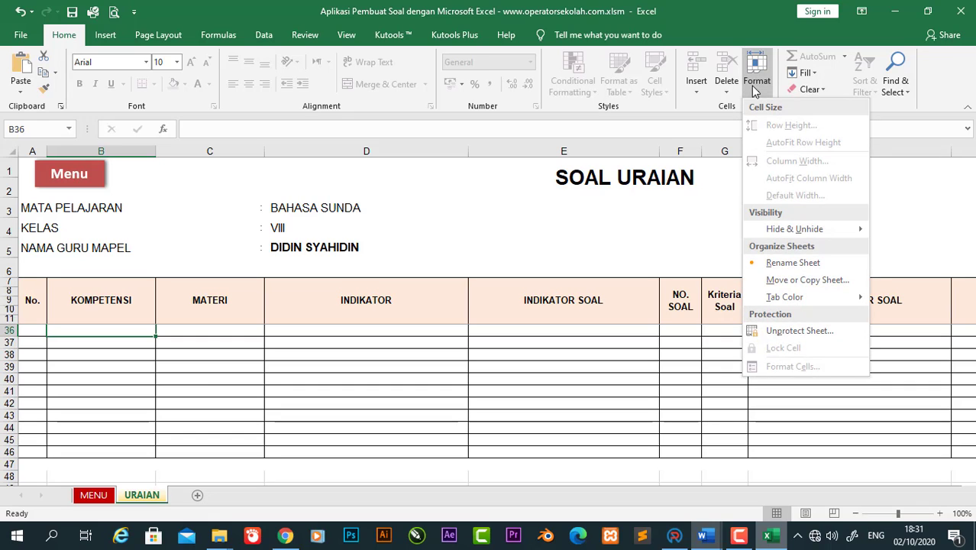
click(805, 330)
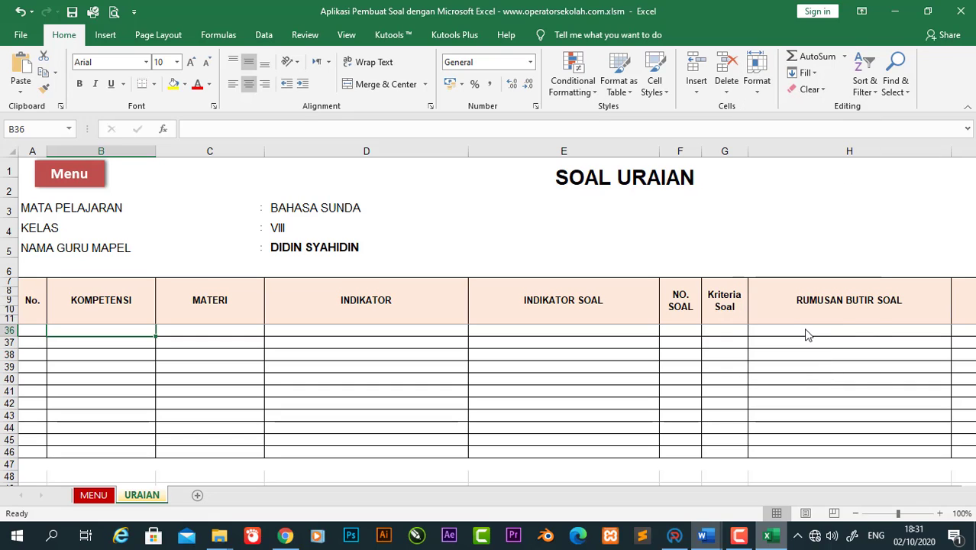
Step: Apply Wrap Text to the essay rows A36:M45
click(594, 332)
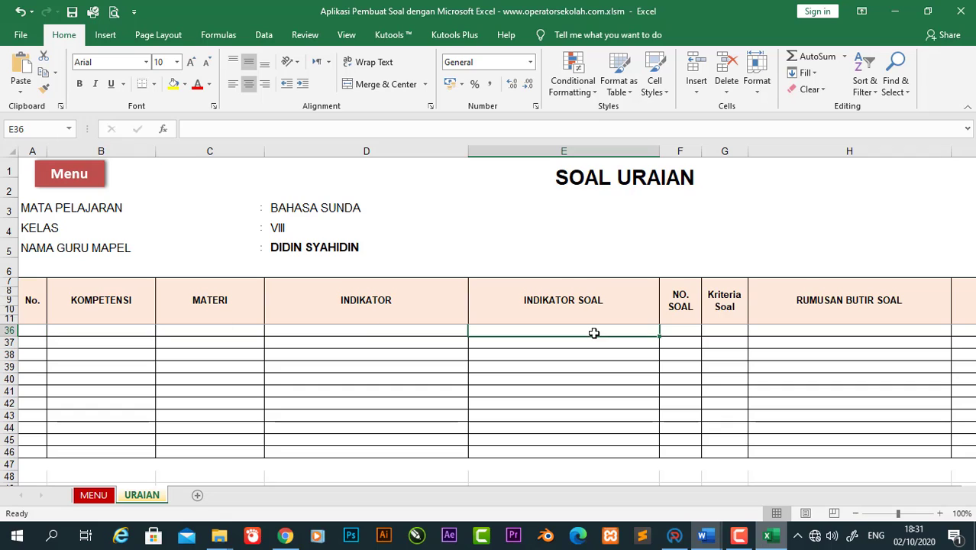
click(594, 368)
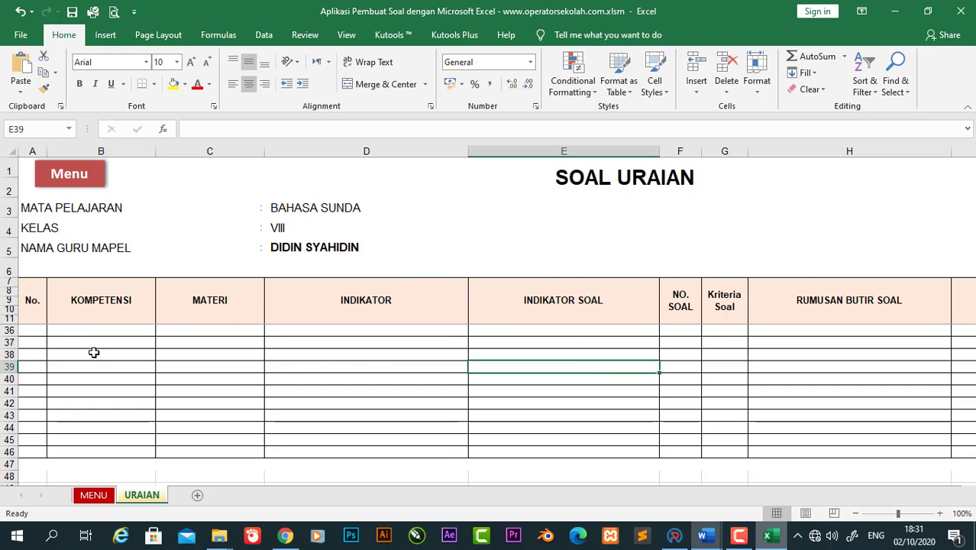
drag(38, 334, 516, 452)
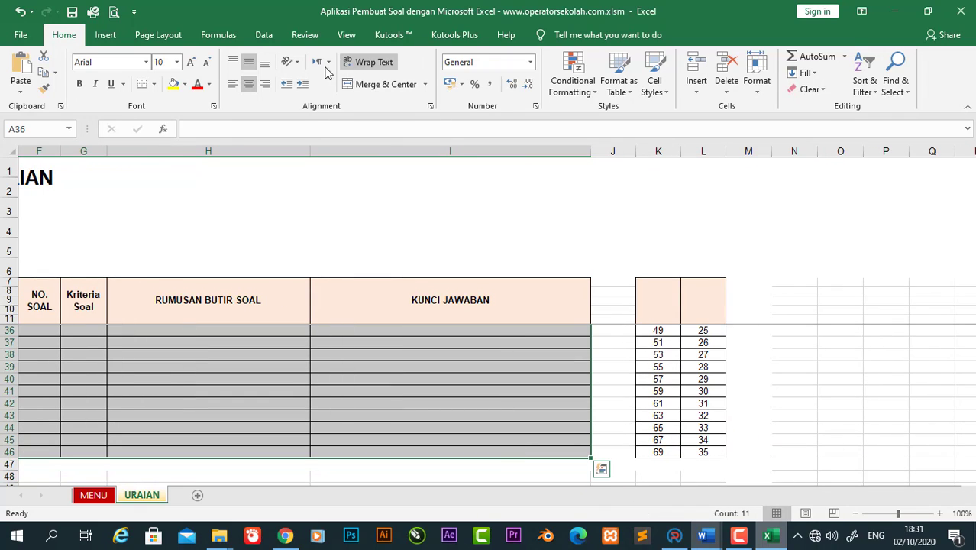
click(380, 68)
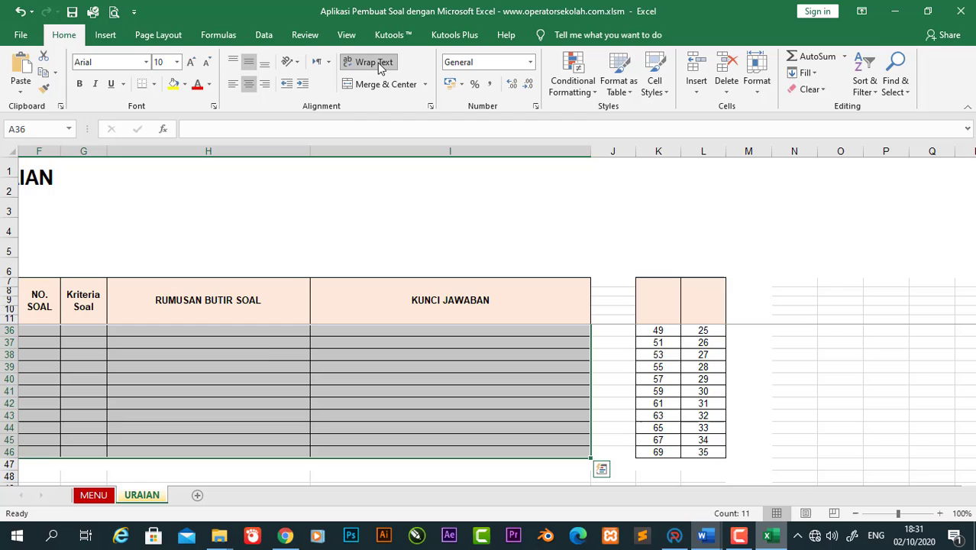
click(258, 359)
key(Left)
key(Left)
key(Left)
key(Left)
key(Left)
key(Left)
key(Left)
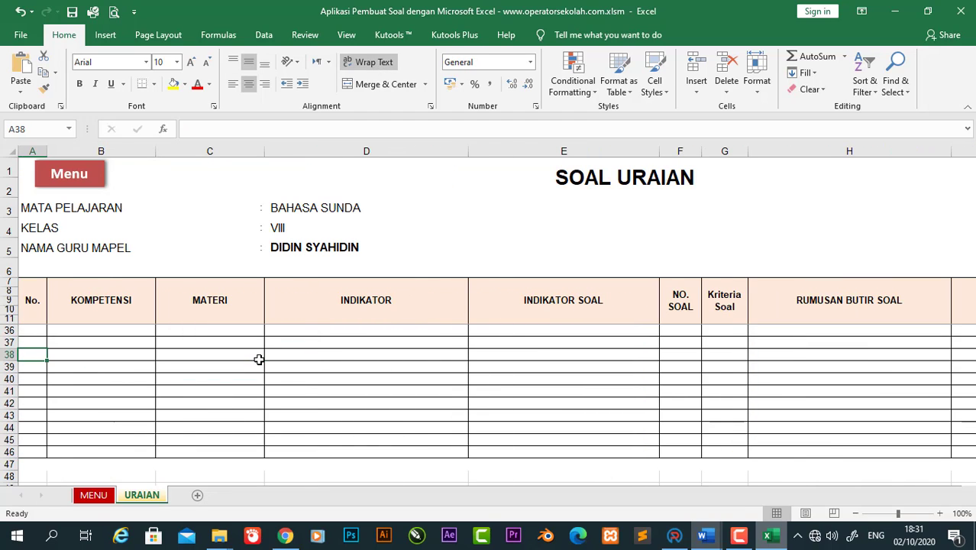
Step: Inspect the cells of row 36, including the helper numbers in K36
click(36, 332)
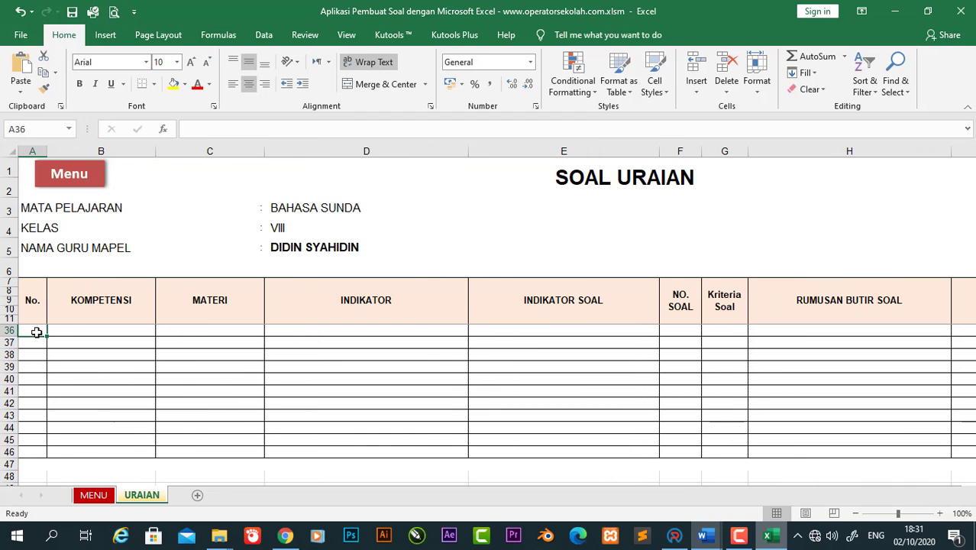
click(126, 329)
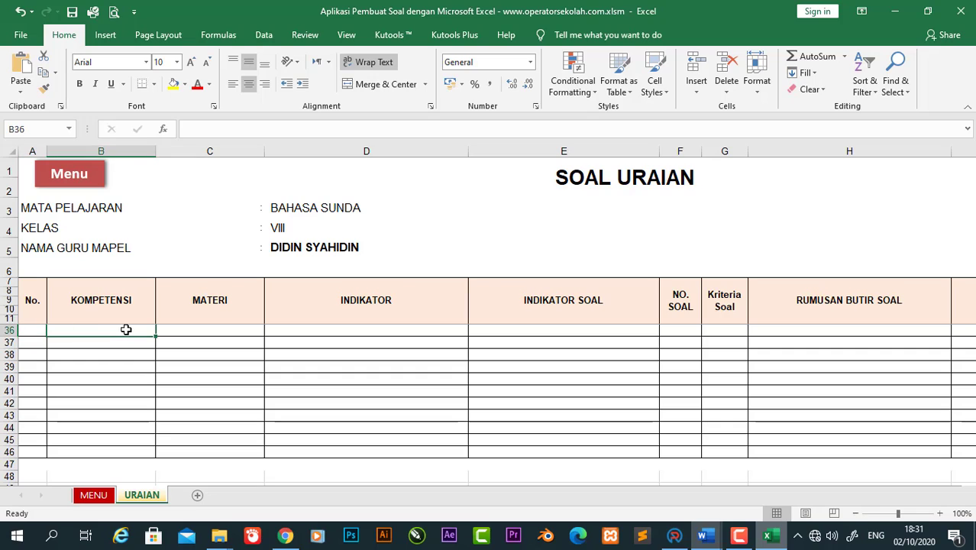
click(600, 330)
click(862, 329)
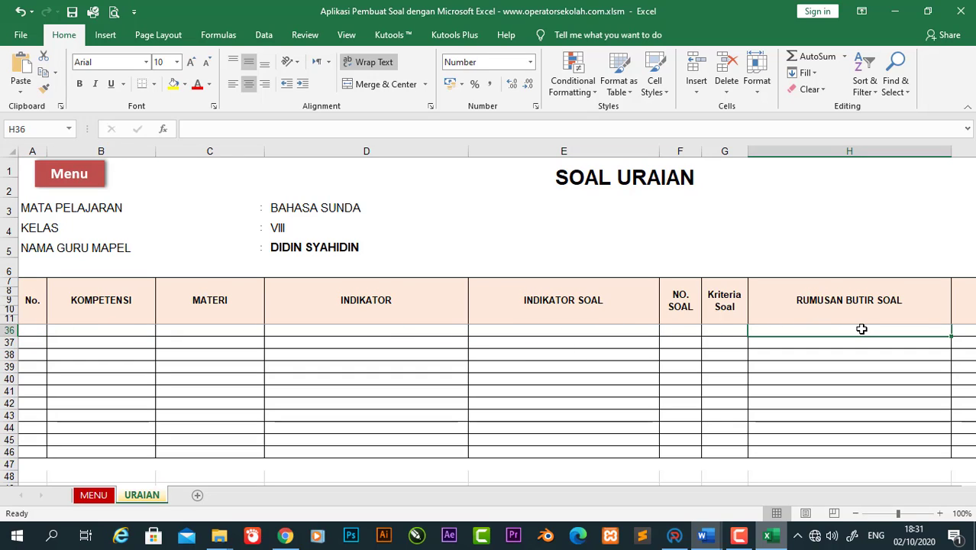
key(Left)
key(Left)
key(Left)
key(Right)
key(Right)
key(Right)
key(Right)
key(Right)
key(Right)
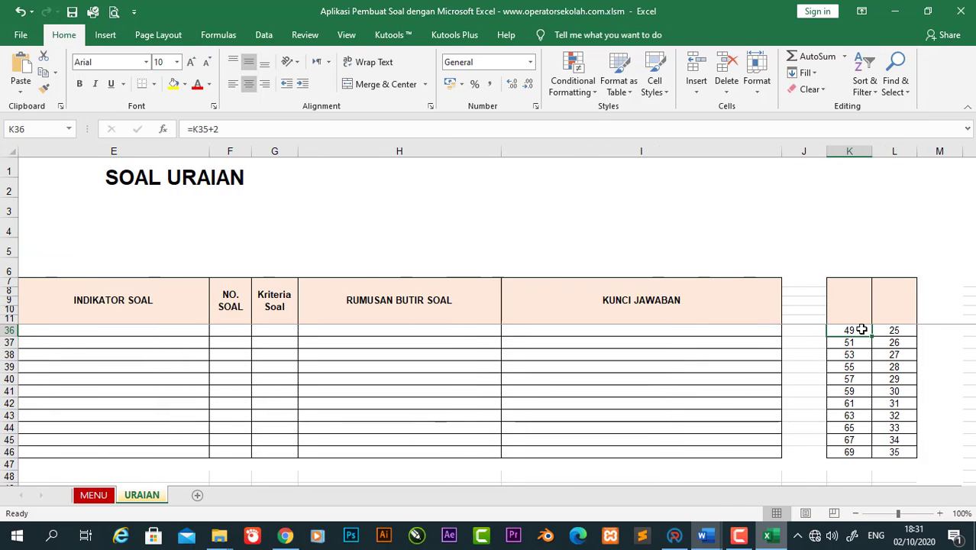
key(Left)
key(Left)
key(Left)
key(Left)
key(Left)
key(Left)
key(Left)
key(Left)
key(Left)
key(Left)
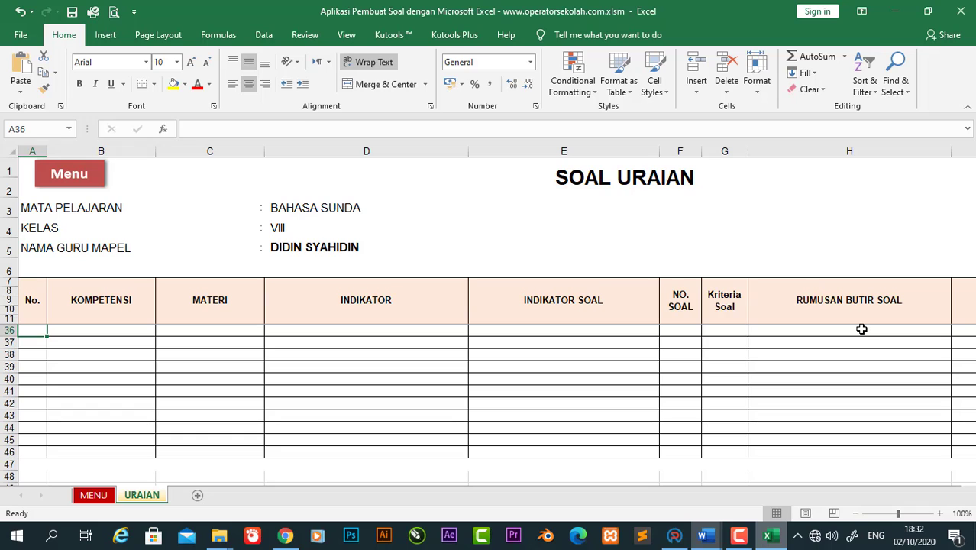
Step: Open the bahasa sunda Aplikasi Pembuat Soal .xlsm file from Documents
mouse_move(220, 535)
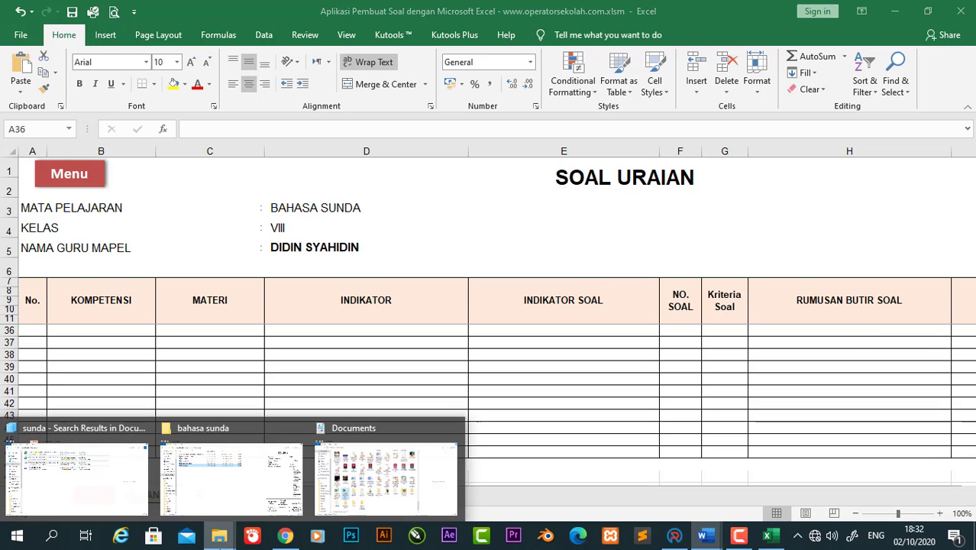
click(204, 491)
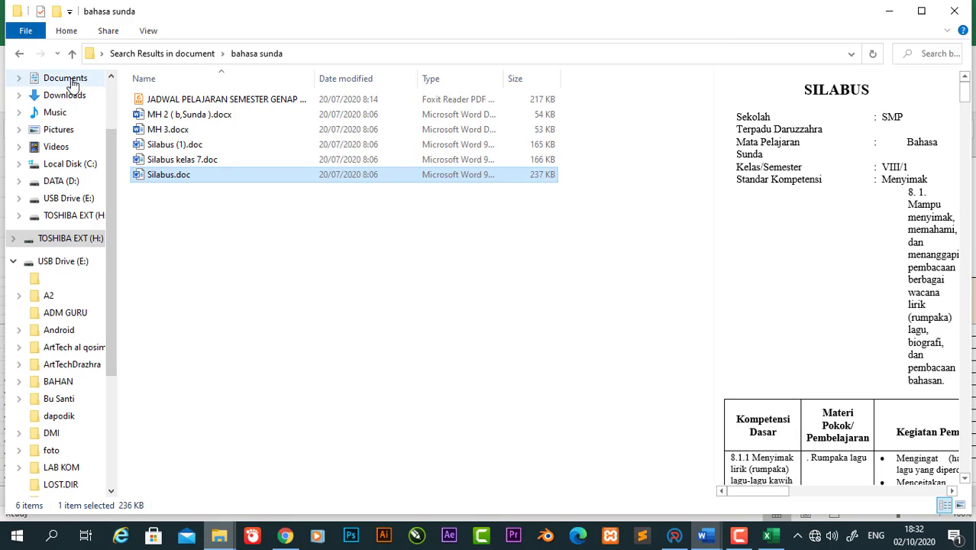
click(69, 79)
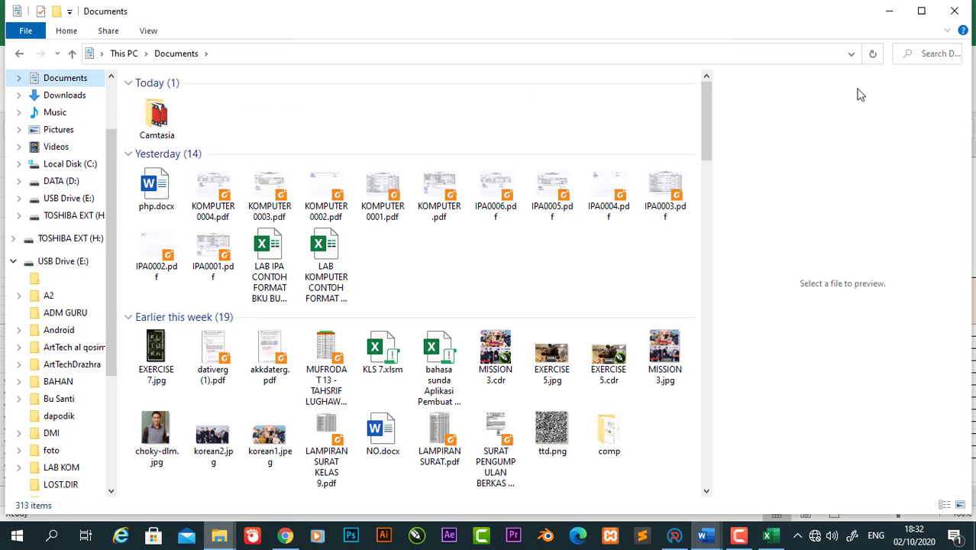
click(449, 379)
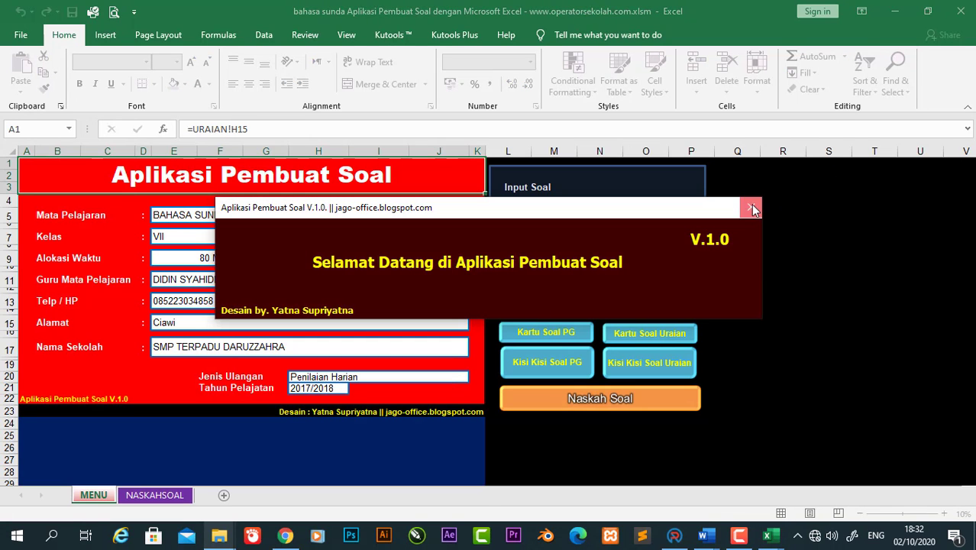
Step: Close the welcome message and open the Data Soal PG sheet from the MENU
click(750, 206)
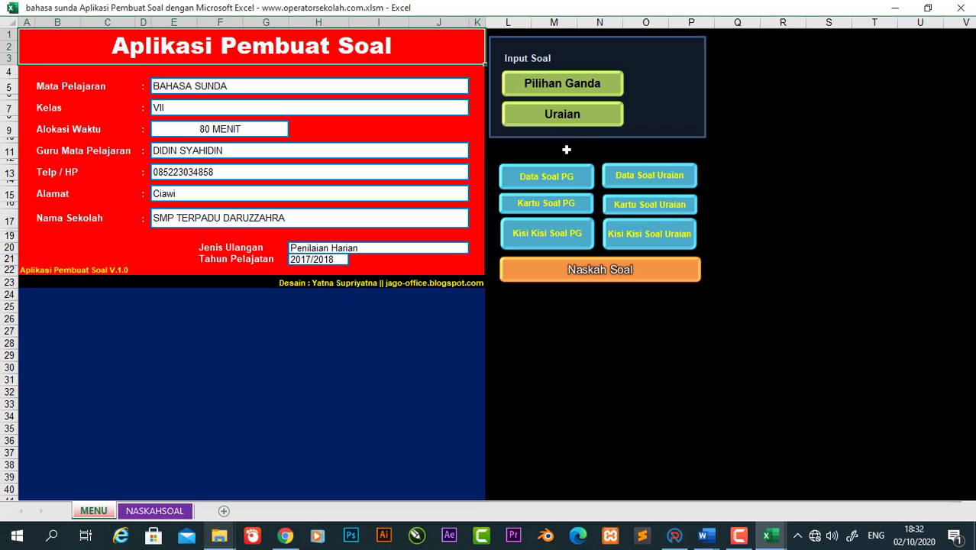
click(928, 9)
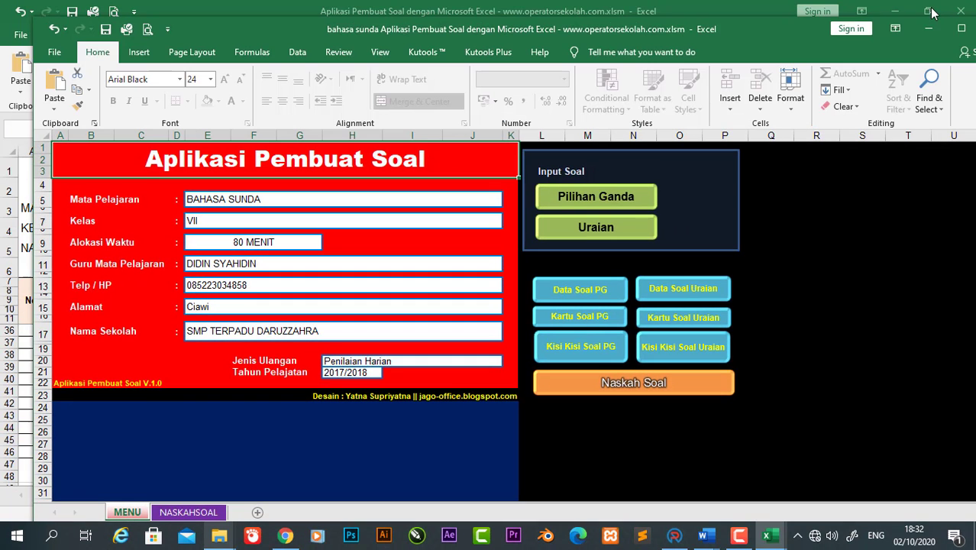
click(603, 296)
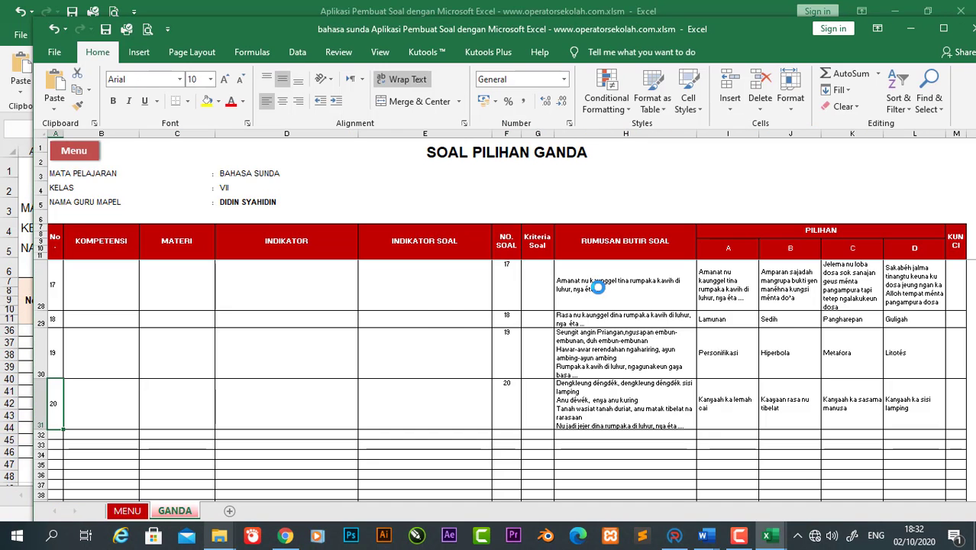
click(438, 322)
key(Left)
key(Left)
key(Left)
key(Left)
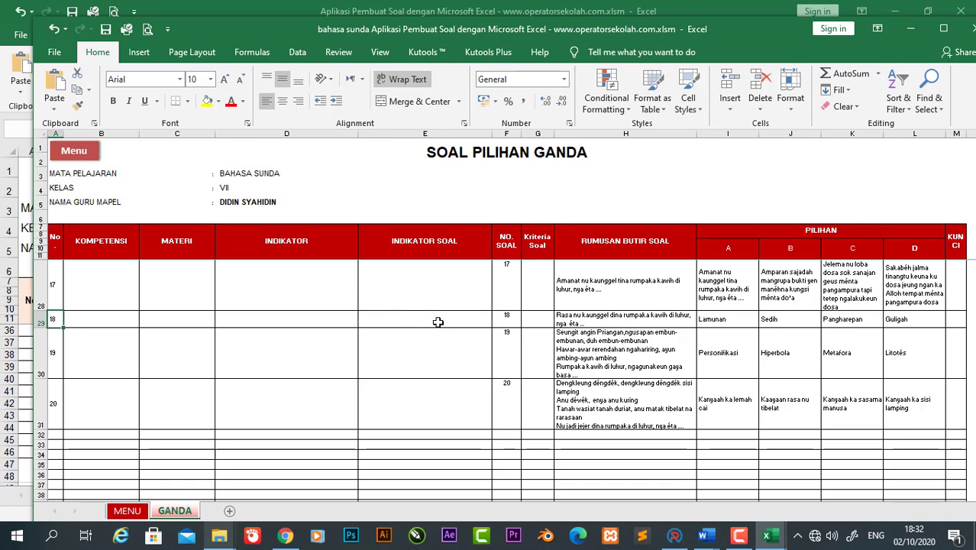
key(Down)
key(Down)
key(Up)
key(Up)
key(Up)
key(Up)
key(Up)
key(Up)
key(Up)
key(Up)
key(Up)
key(Up)
key(Up)
key(Up)
key(Up)
key(Up)
key(Up)
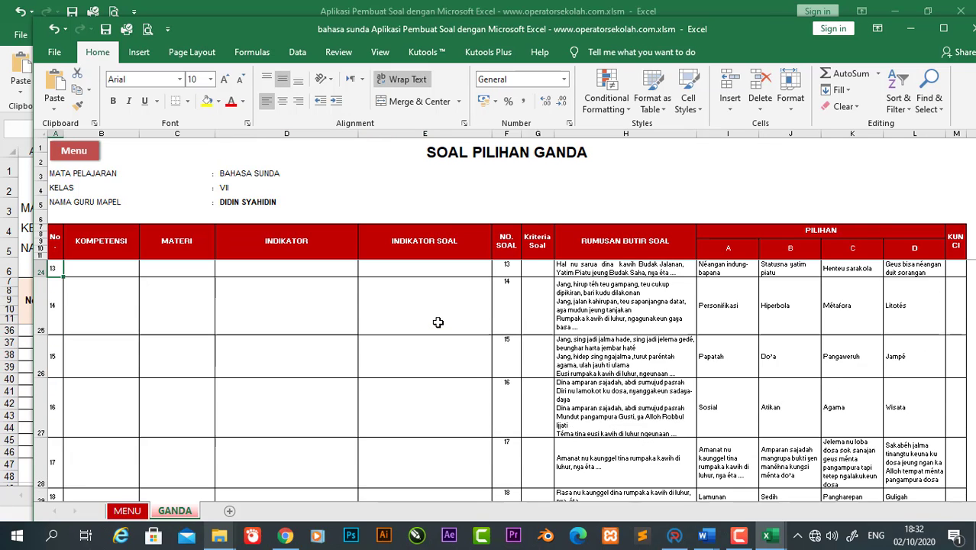
Step: Maximize the window and step through question 1's cells in row 12
click(943, 28)
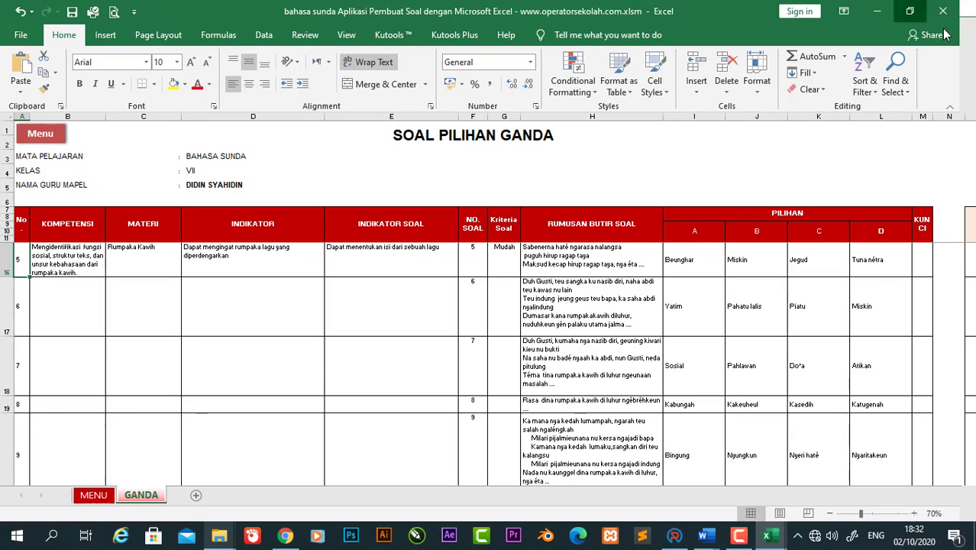
key(Up)
key(Up)
key(Up)
key(Up)
key(Up)
key(Up)
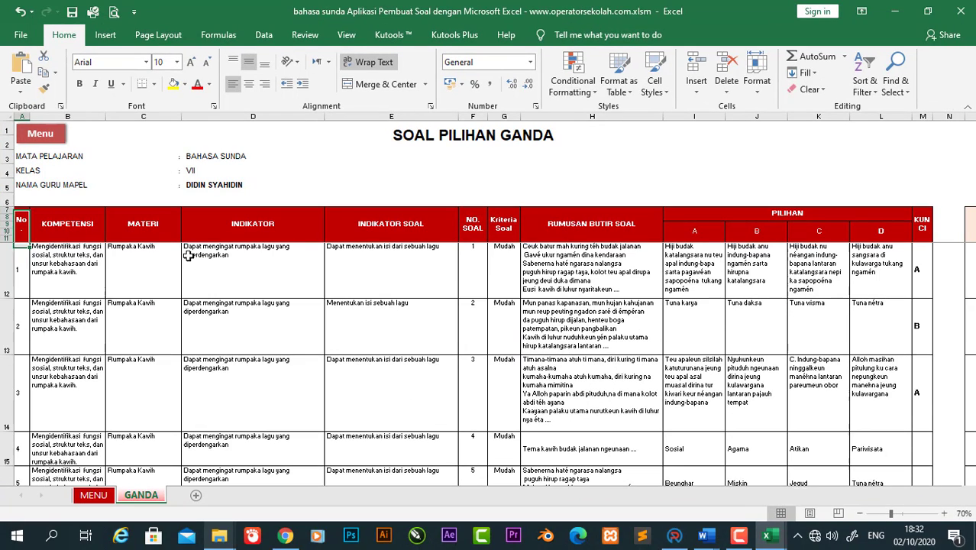
key(Down)
key(Down)
key(Down)
key(Down)
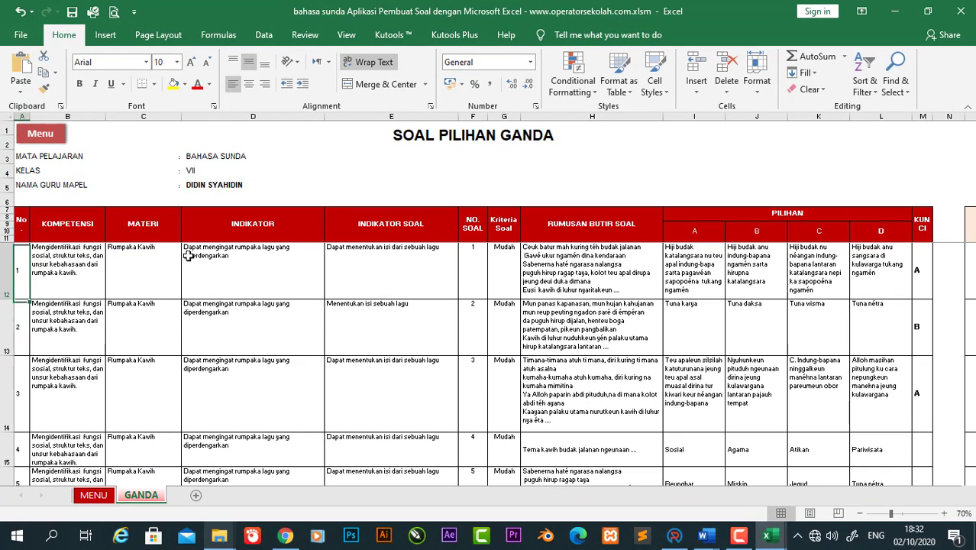
key(Down)
key(Down)
key(Down)
key(Down)
key(Up)
key(Up)
key(Up)
key(Up)
key(Up)
key(Up)
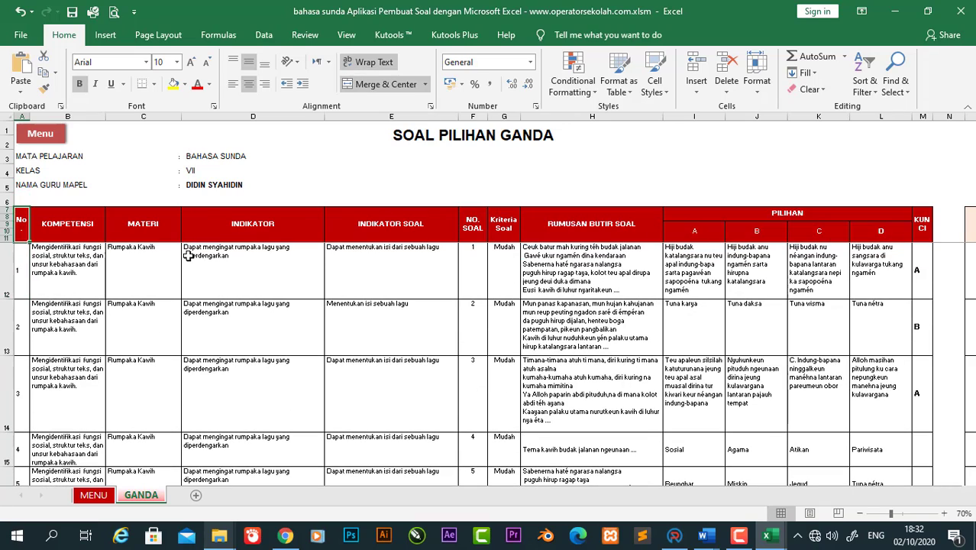
key(Right)
key(Right)
key(Right)
key(Right)
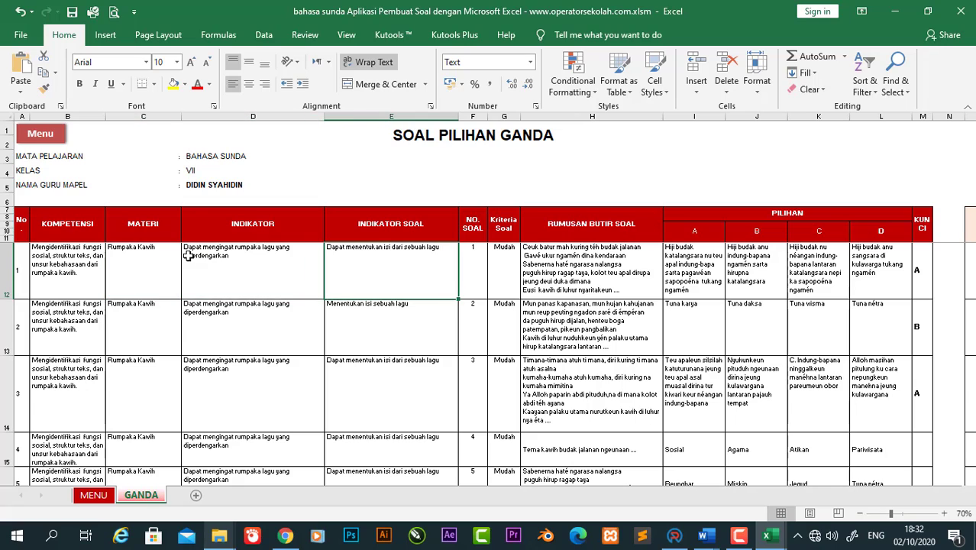
key(Left)
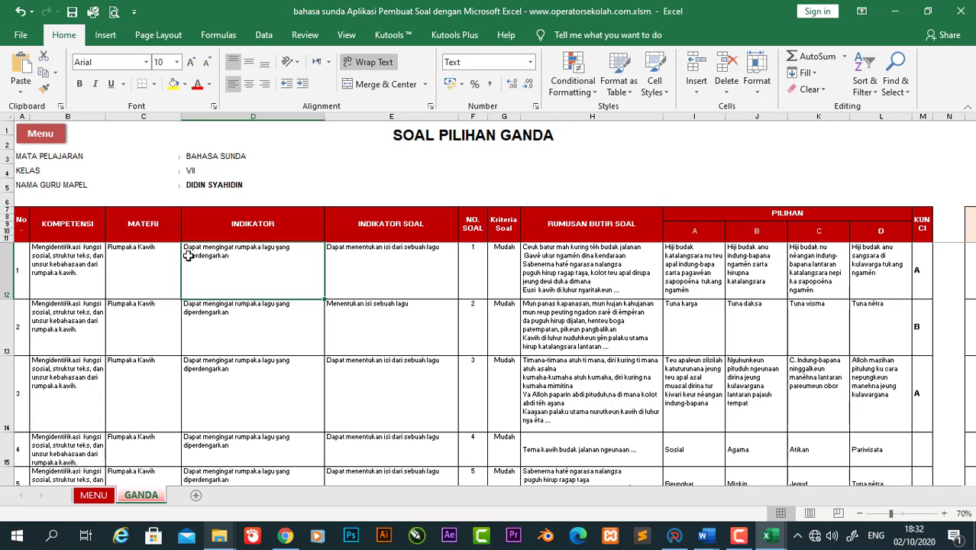
key(Left)
key(Left)
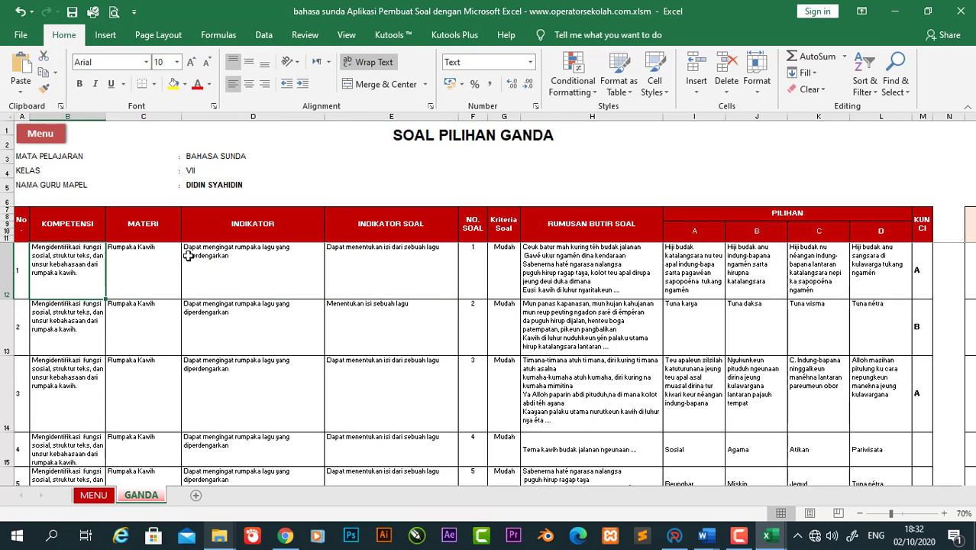
key(Left)
key(Right)
key(Right)
key(Right)
key(Right)
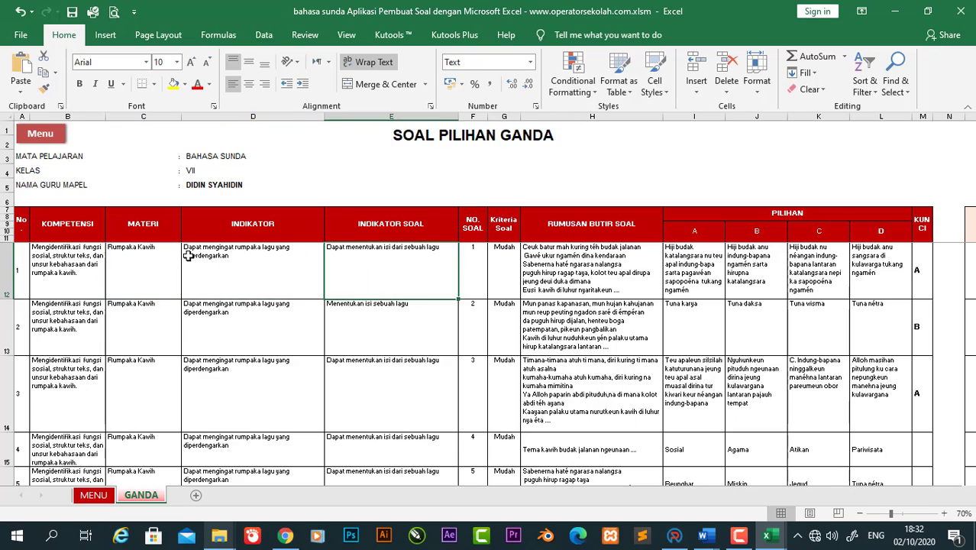
key(Right)
key(Right)
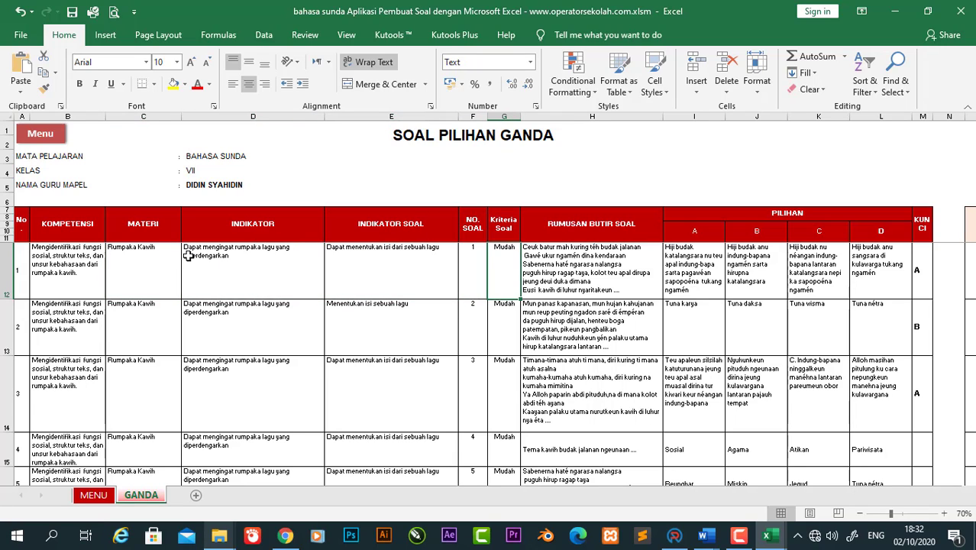
key(Right)
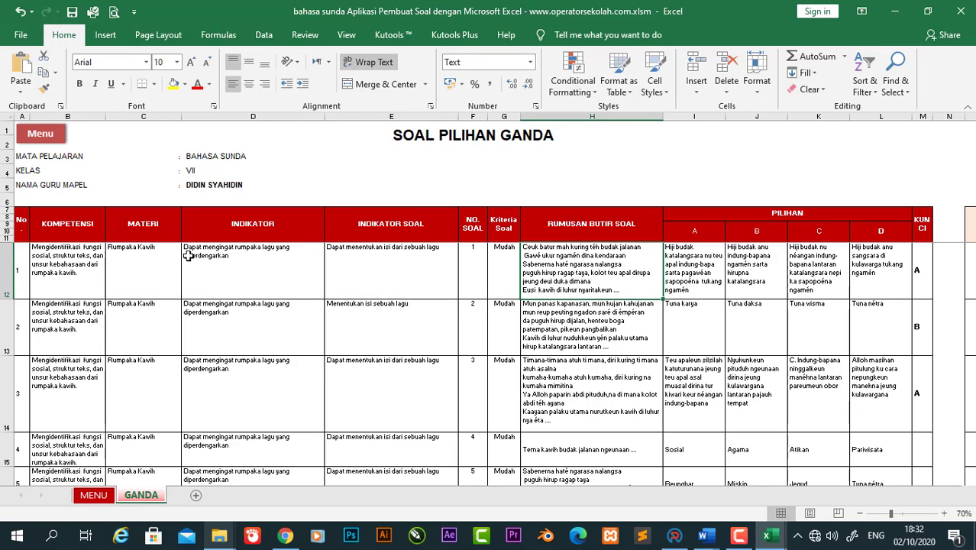
Step: Give question 1's number cell A12 a yellow fill after trying and undoing it on F12
click(471, 276)
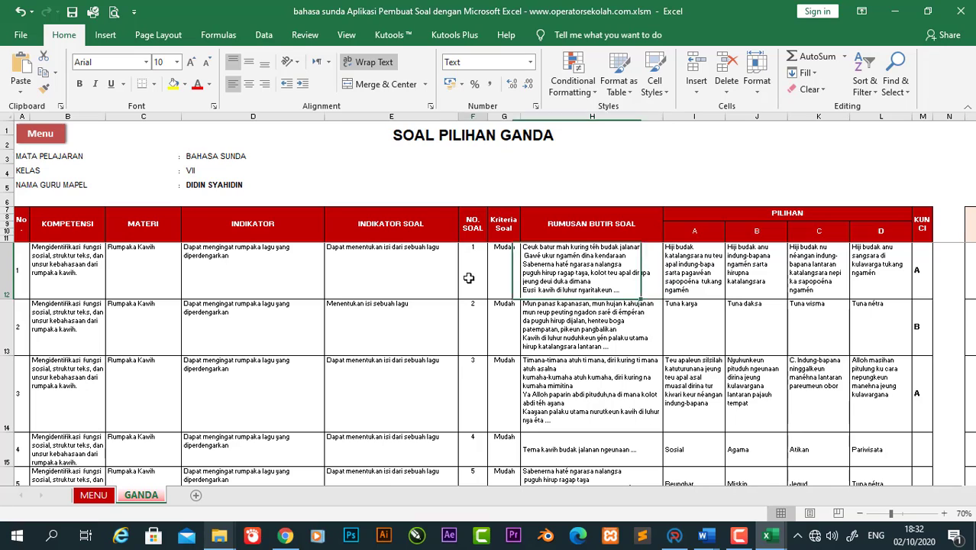
click(174, 84)
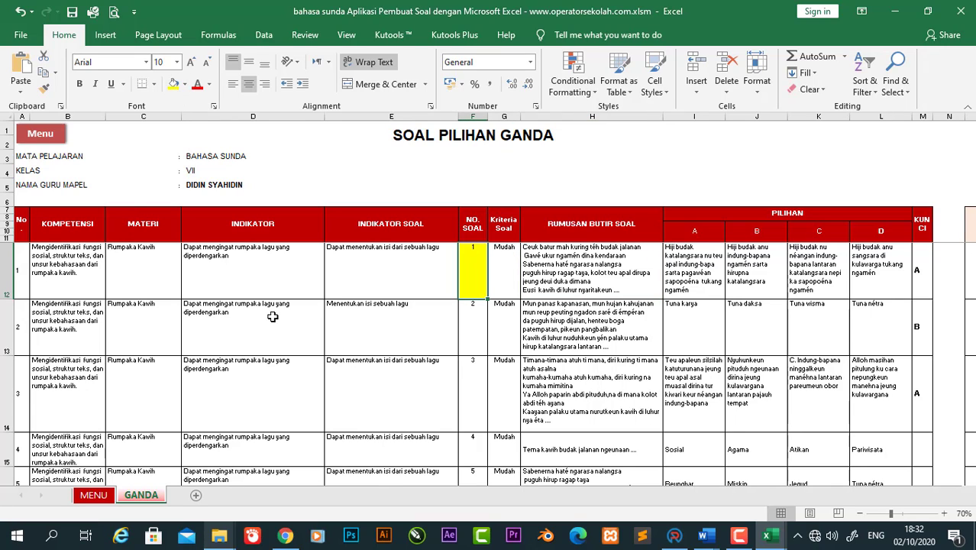
key(ctrl+z)
click(25, 262)
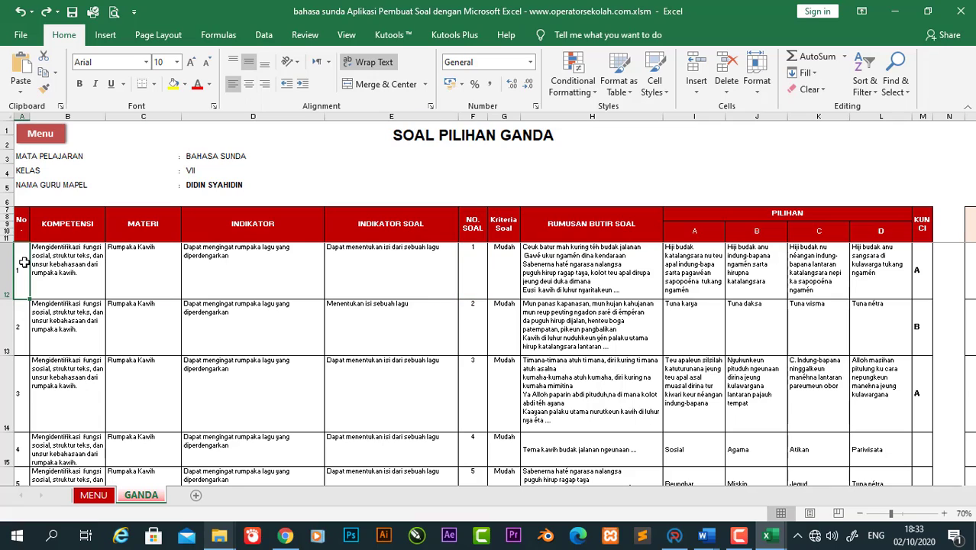
click(173, 84)
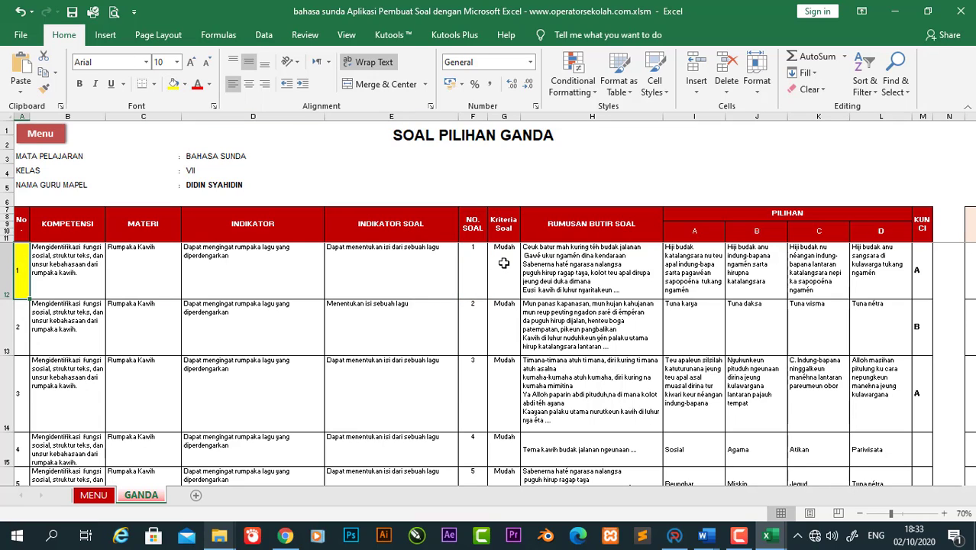
Step: Try yellow fill on H12 and the options I12:M12, then undo both fills
click(593, 277)
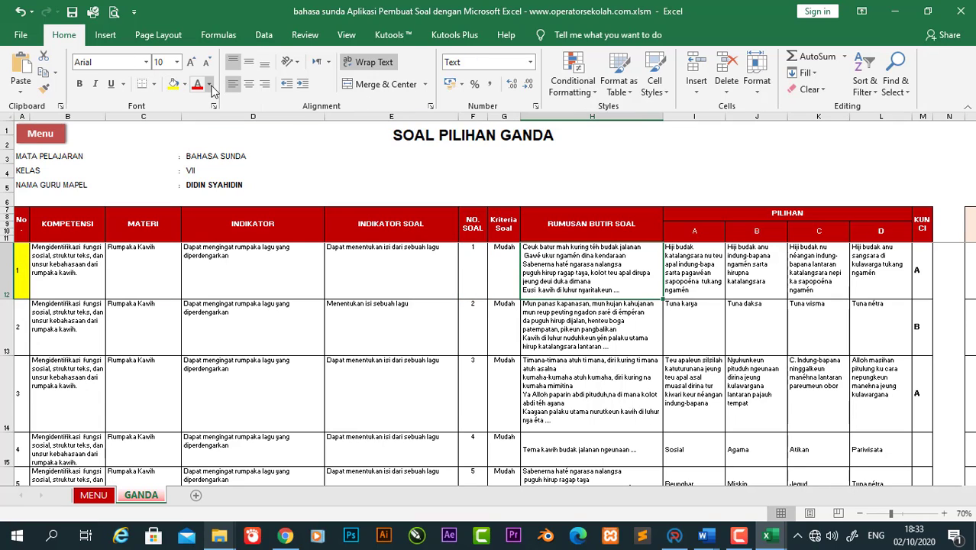
click(180, 87)
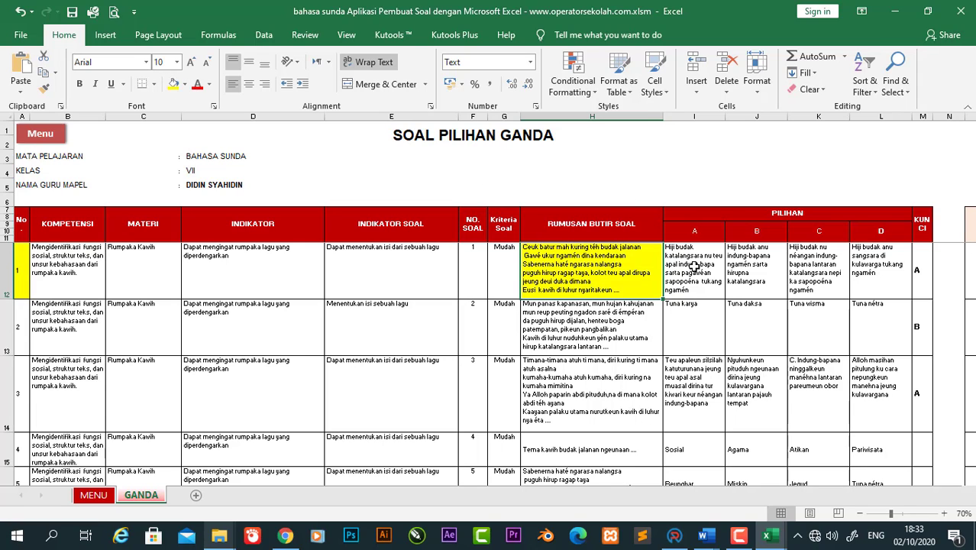
drag(690, 263, 921, 265)
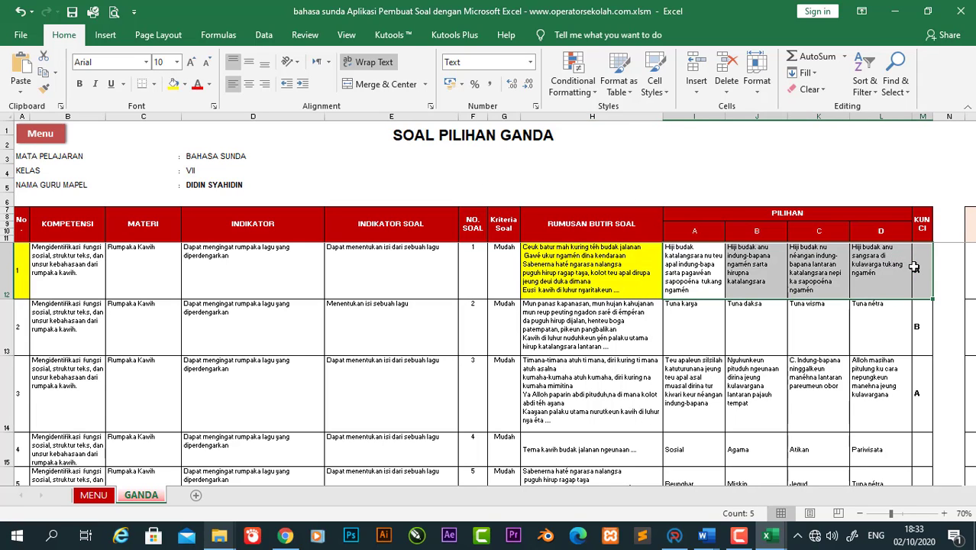
click(174, 85)
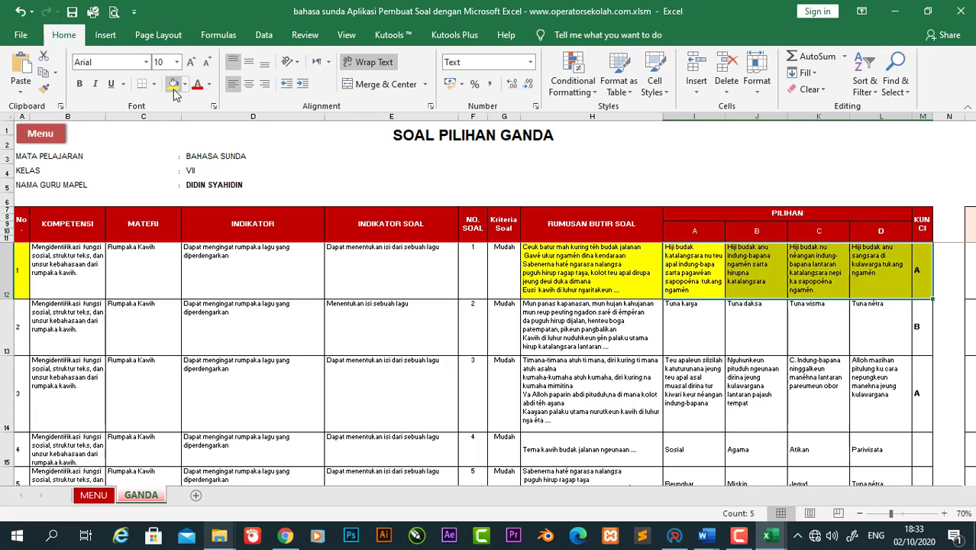
click(713, 326)
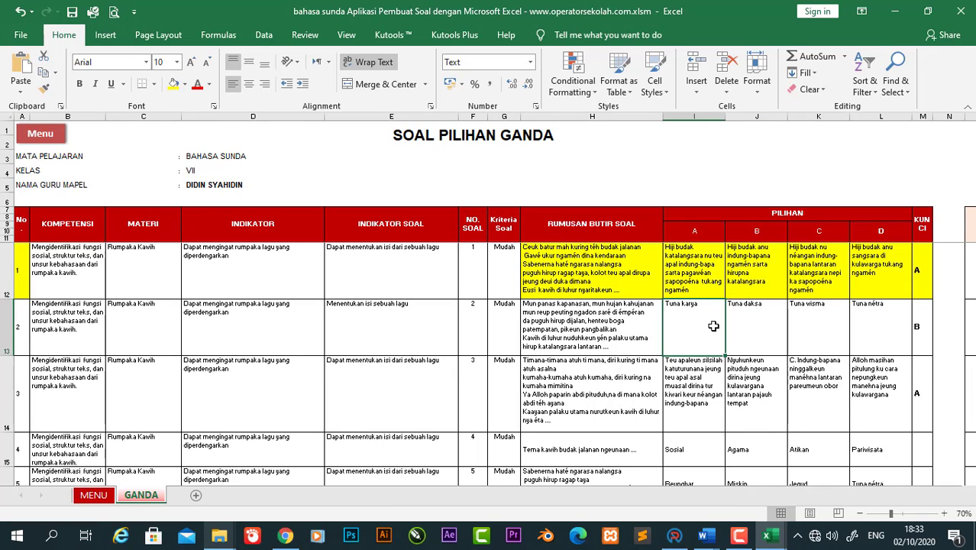
key(ctrl+z)
key(ctrl+z)
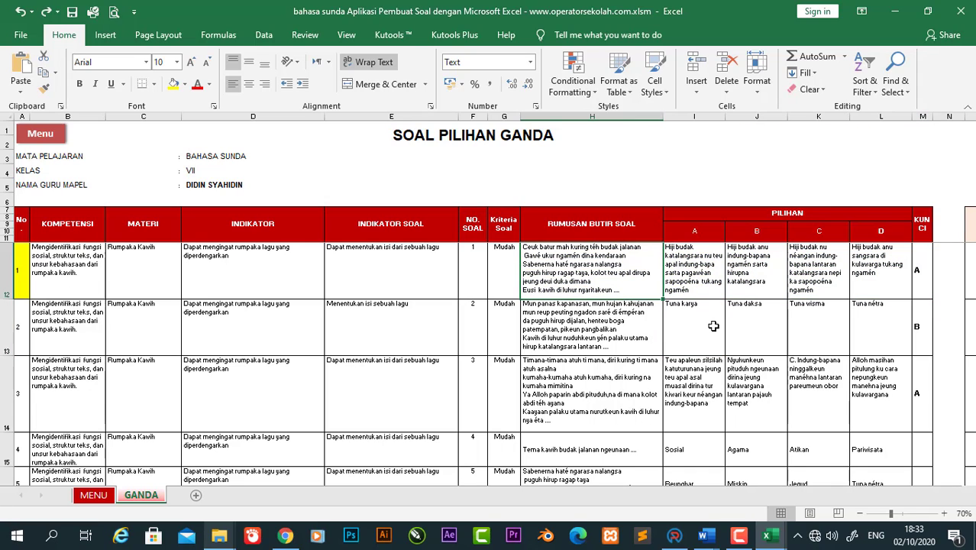
key(ctrl+z)
click(580, 314)
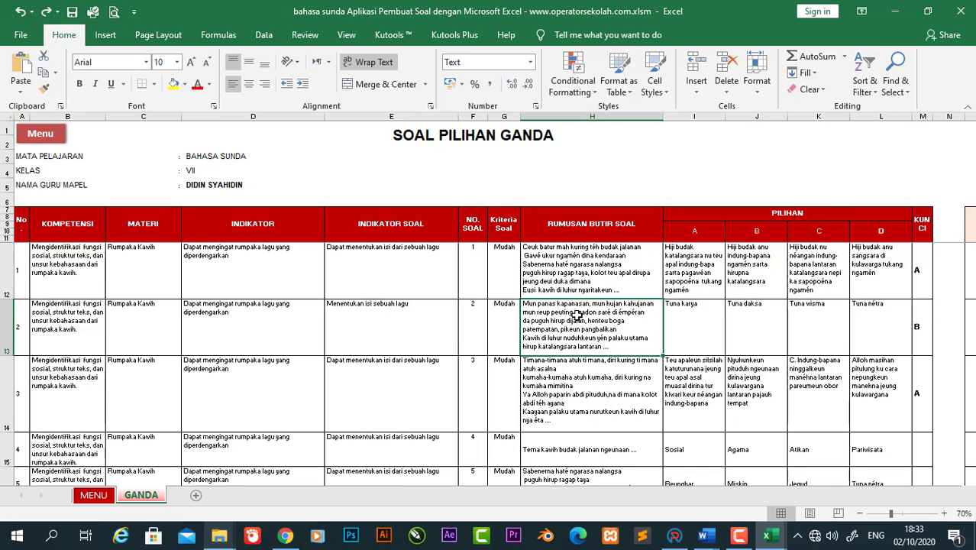
key(Up)
key(Up)
key(Down)
key(Down)
key(Down)
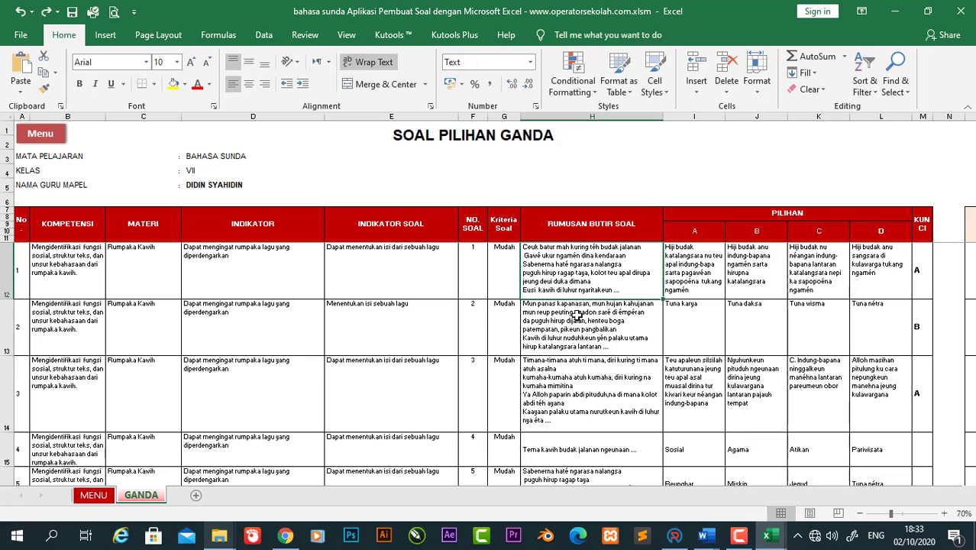
key(Down)
key(Down)
key(Down)
key(Down)
key(Down)
key(Down)
key(Down)
key(Down)
key(Down)
key(Down)
key(Down)
key(Down)
key(Down)
key(Down)
key(Down)
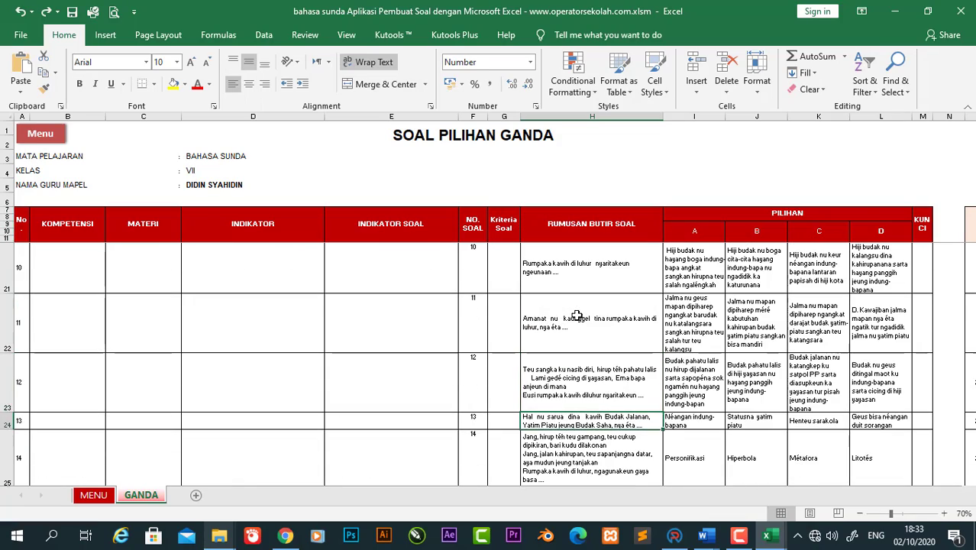
key(Down)
key(Down)
key(Down)
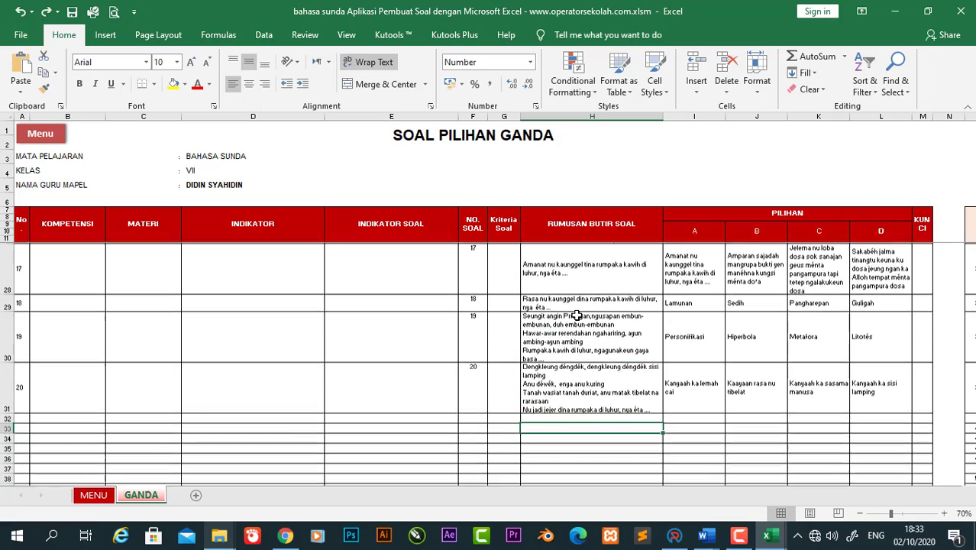
key(Up)
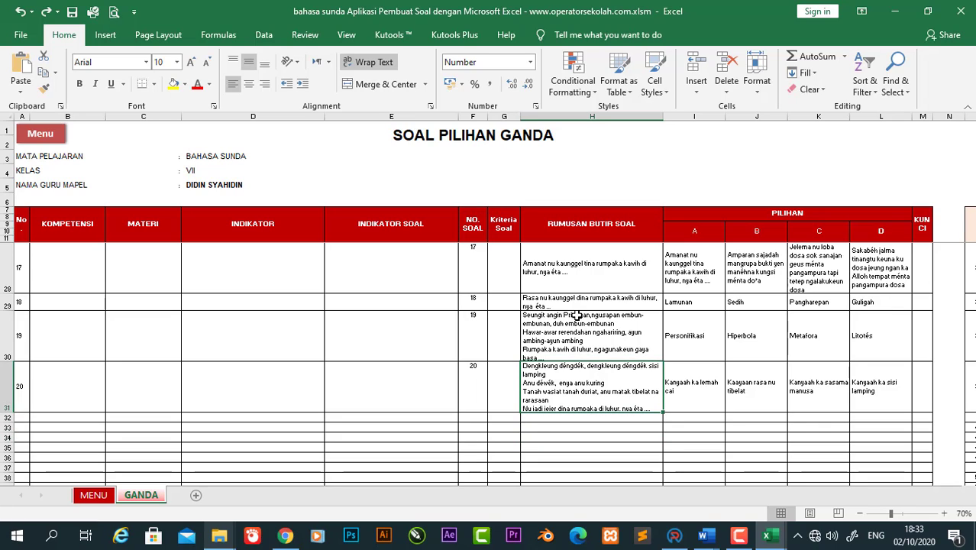
key(Up)
key(Down)
key(Left)
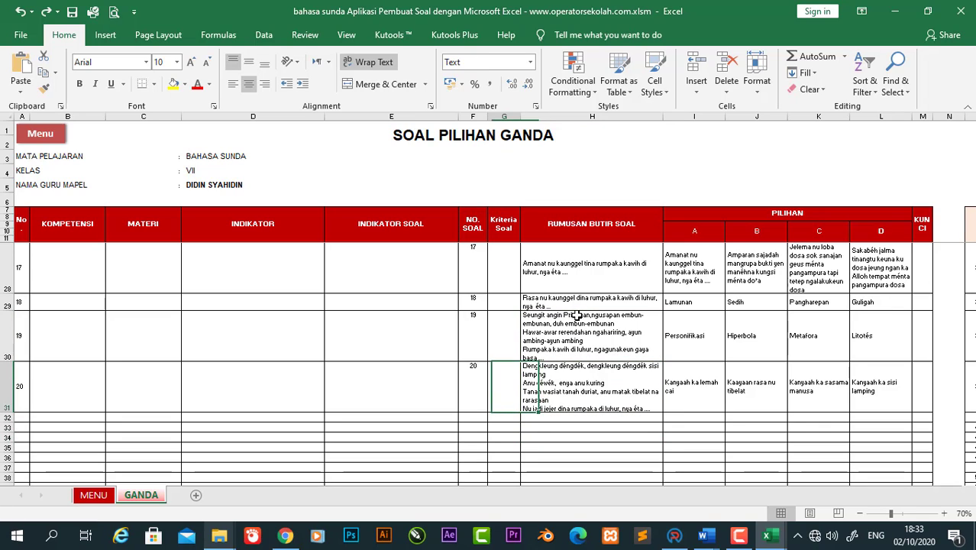
key(Right)
key(Right)
key(Right)
key(Right)
key(Right)
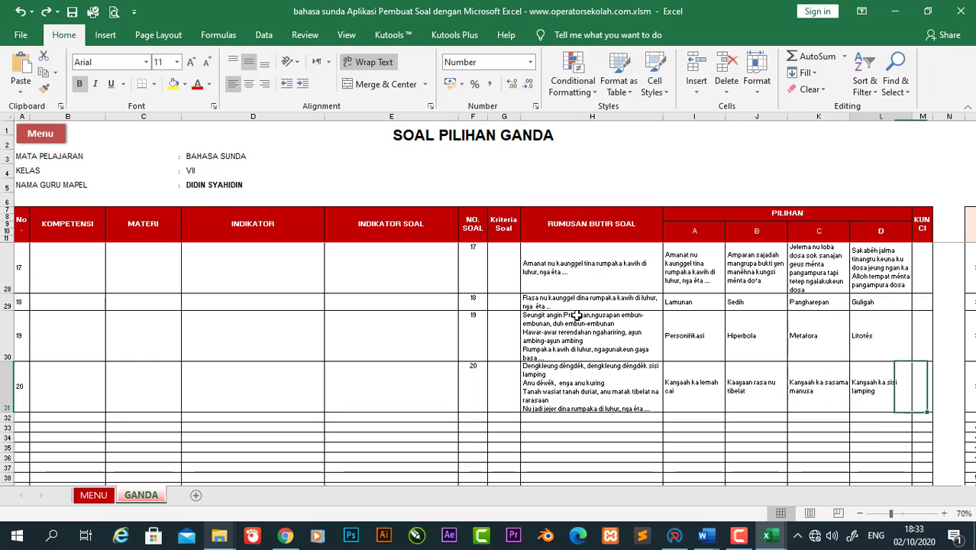
key(Left)
key(Left)
key(Left)
key(Left)
key(Left)
key(Left)
key(Left)
key(Left)
key(Left)
key(Left)
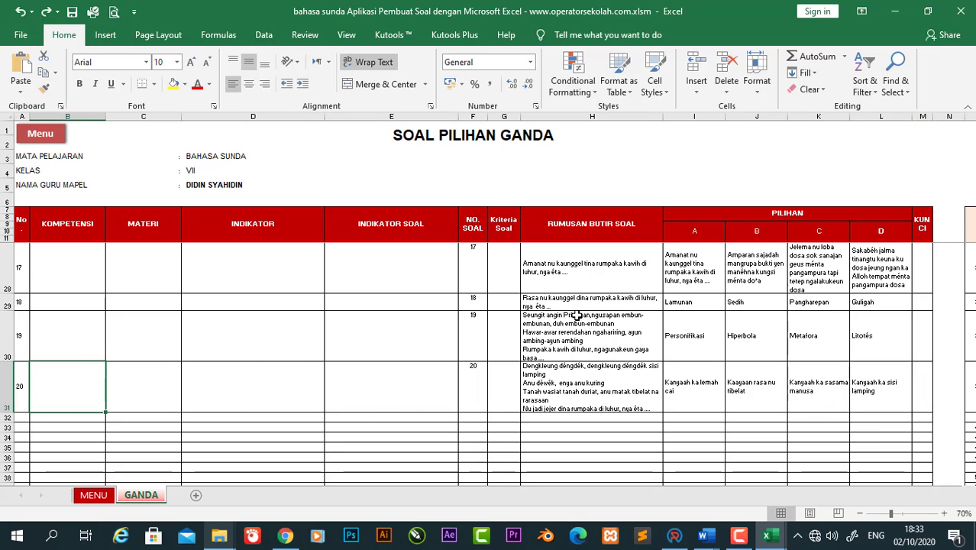
key(Right)
key(Right)
key(Right)
key(Right)
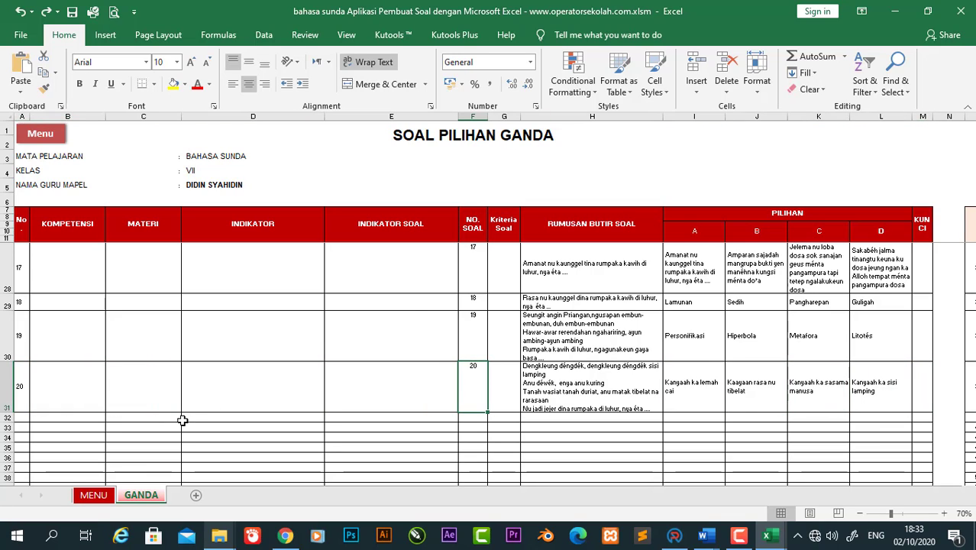
Step: Open Data Soal Uraian from MENU, browse its five essay questions, and return to MENU
click(94, 495)
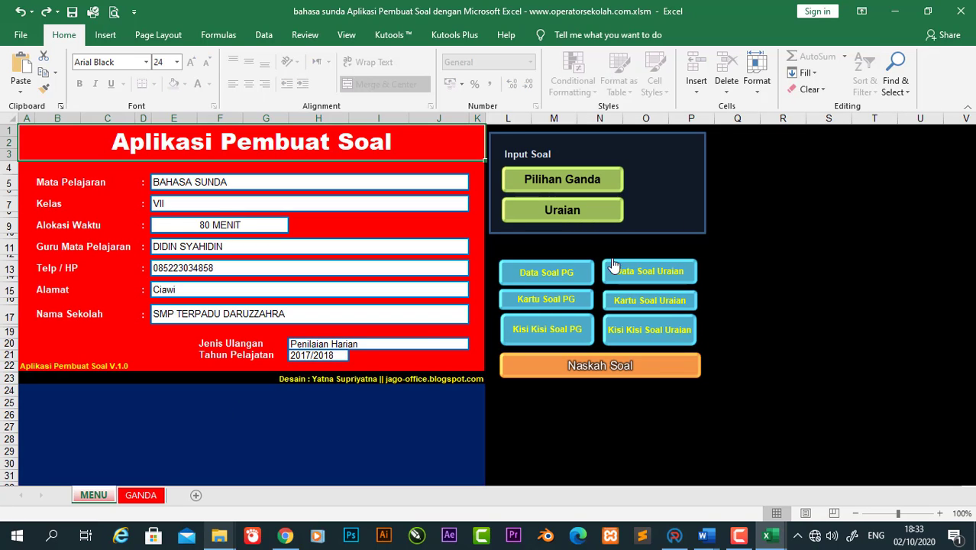
click(657, 272)
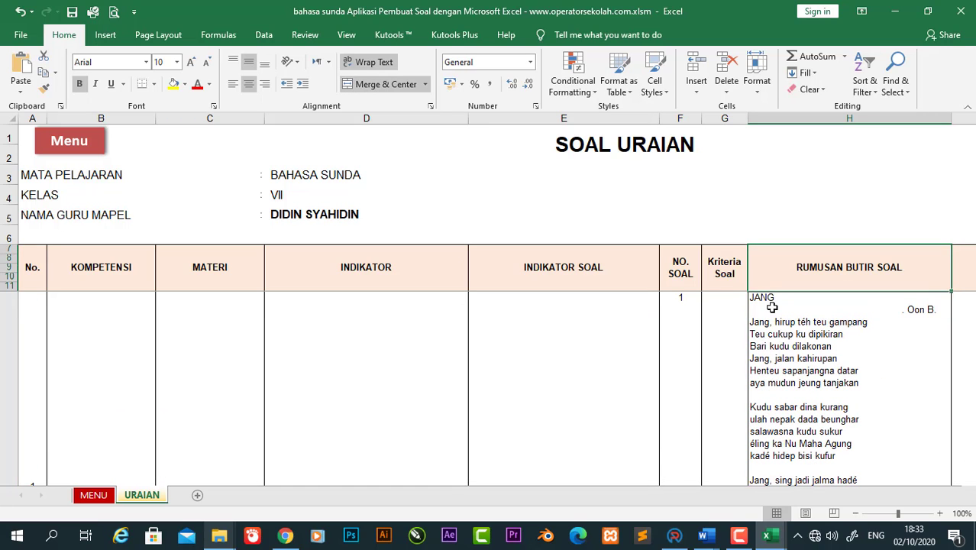
key(Down)
key(Down)
key(Down)
key(Down)
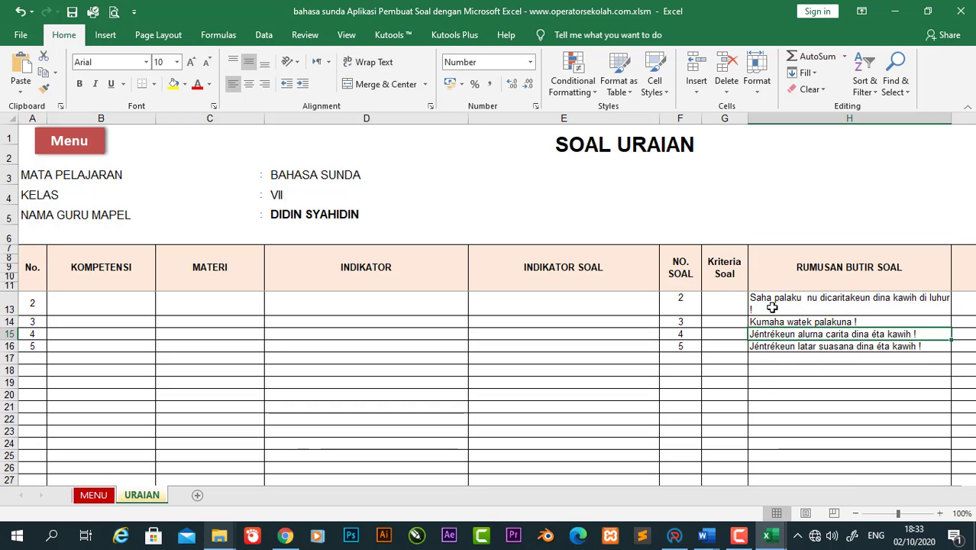
key(Up)
key(Up)
key(Up)
key(Up)
key(Down)
key(Down)
key(Down)
key(Down)
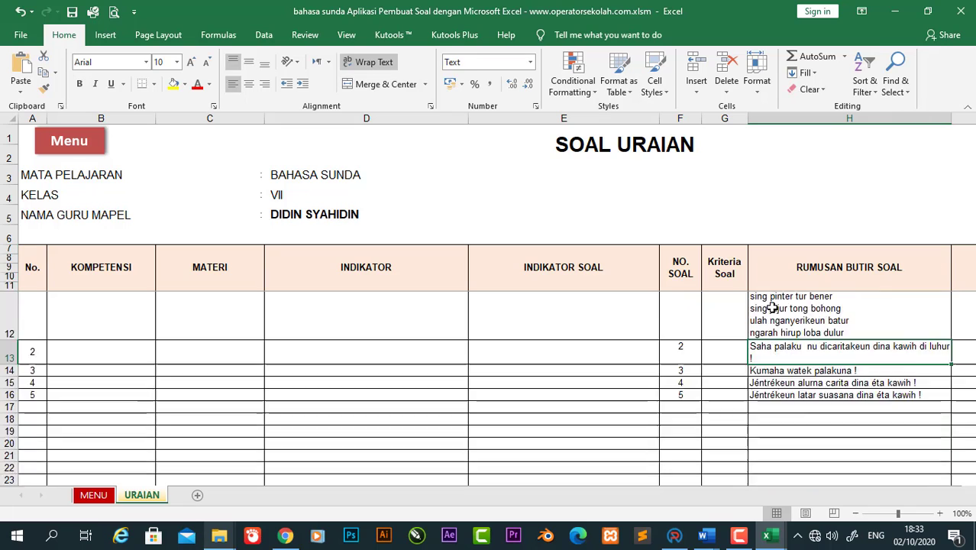
key(Down)
key(Down)
key(Up)
key(Up)
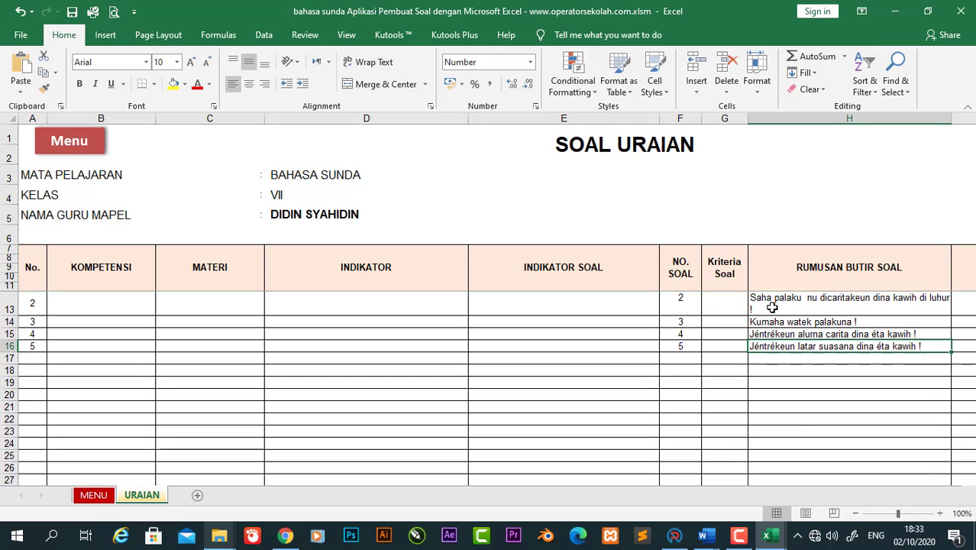
click(91, 497)
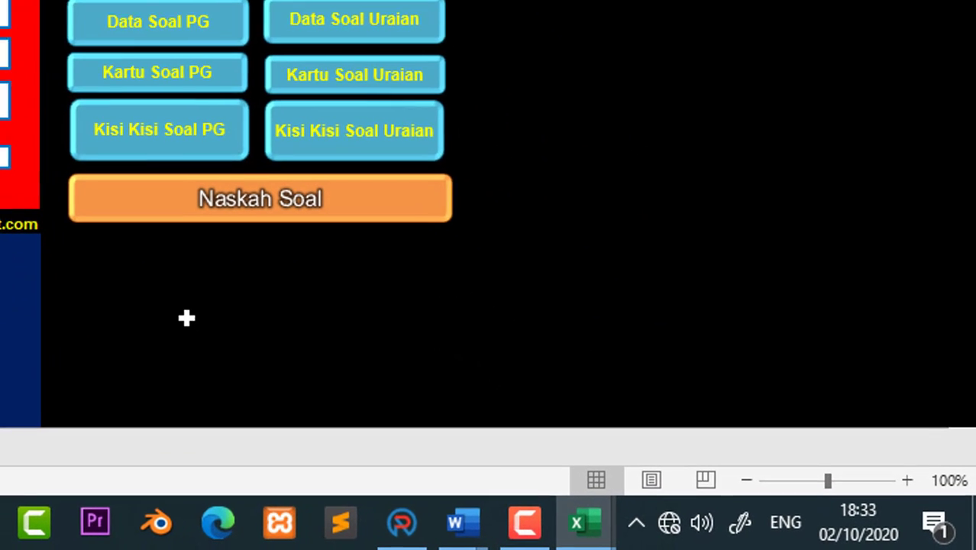
Step: Open the Naskah Soal paper and read up from the essays to the title
click(562, 427)
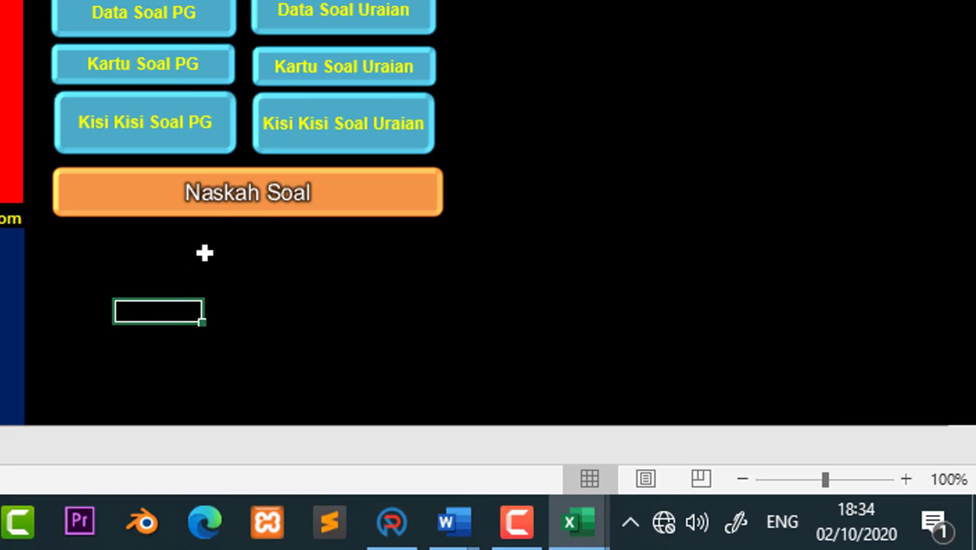
click(264, 216)
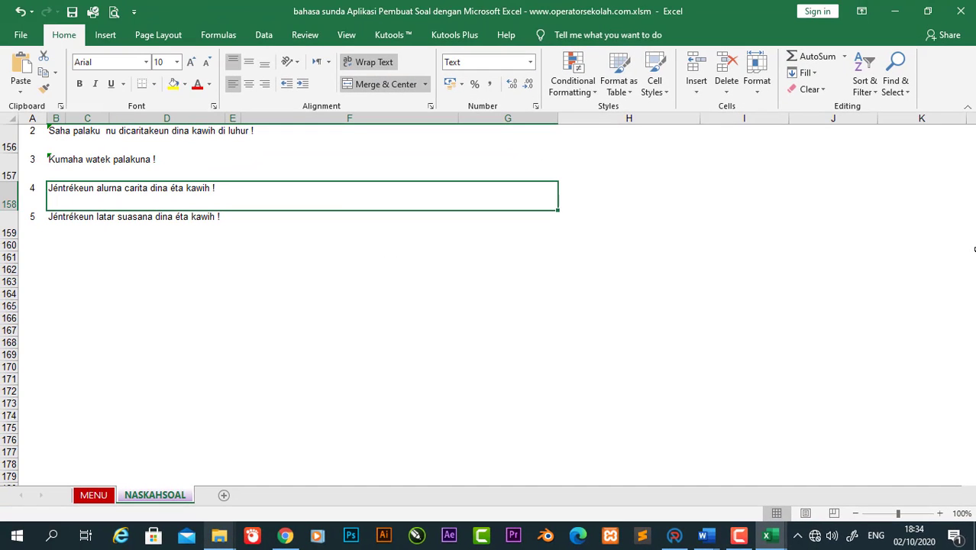
key(Up)
key(Up)
key(Up)
key(Up)
key(Up)
key(Up)
key(Up)
key(Up)
key(Up)
key(Up)
key(Up)
key(Up)
key(Up)
key(Up)
key(Up)
key(Up)
key(Up)
key(Up)
key(Up)
key(Up)
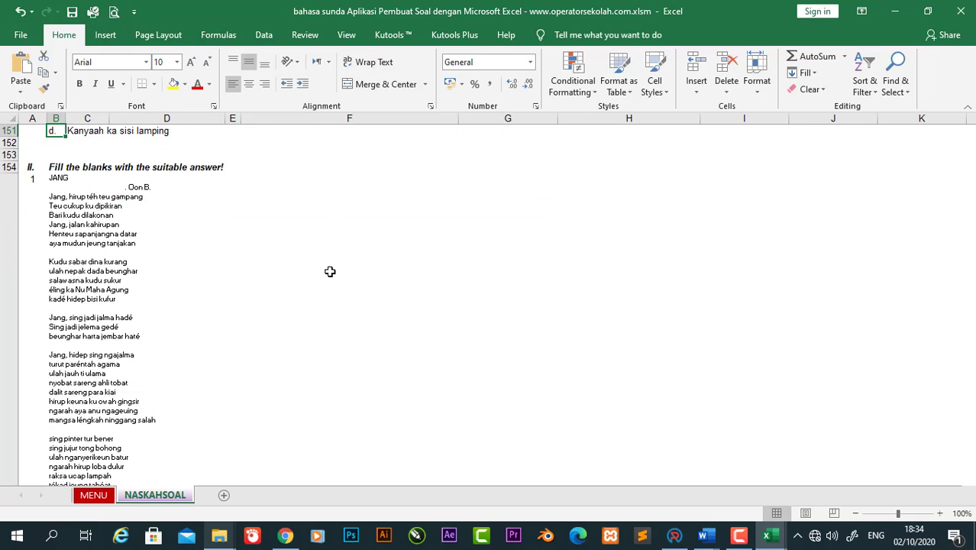
key(Up)
key(Up)
key(Up)
key(Up)
key(Up)
key(Up)
key(Up)
key(Up)
key(Up)
key(Up)
key(Up)
key(Up)
key(Up)
key(Up)
key(Up)
key(Up)
key(Up)
key(Up)
key(Up)
key(Up)
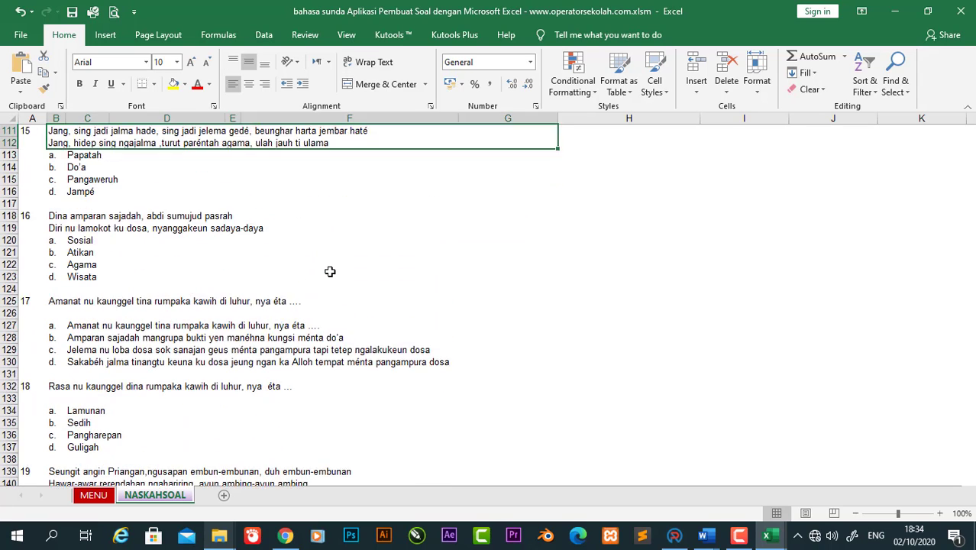
key(Up)
key(Up)
key(Up)
key(Up)
key(Up)
key(Up)
key(Up)
key(Up)
key(Up)
key(Up)
key(Up)
key(Up)
key(Up)
key(Up)
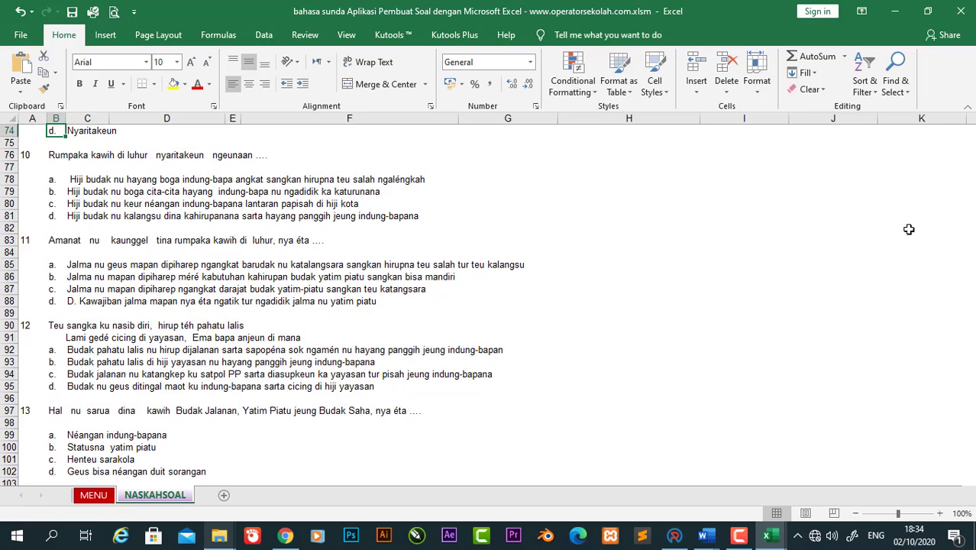
key(Up)
key(Up)
key(Up)
key(Up)
key(Up)
key(Up)
key(Up)
key(Up)
key(Up)
key(Up)
key(Up)
key(Up)
key(Up)
key(Up)
key(Up)
key(Up)
key(Up)
key(Up)
key(Up)
key(Up)
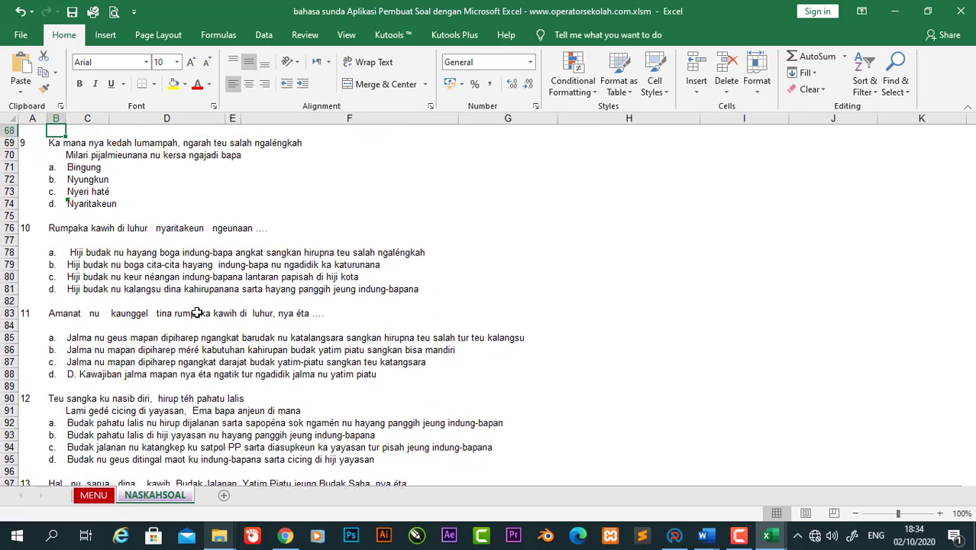
key(Up)
key(Up)
key(Up)
key(Up)
key(Up)
key(Up)
key(Up)
key(Up)
key(Up)
key(Up)
key(Up)
key(Up)
key(Up)
key(Up)
key(Up)
key(Up)
key(Up)
key(Up)
key(Up)
key(Up)
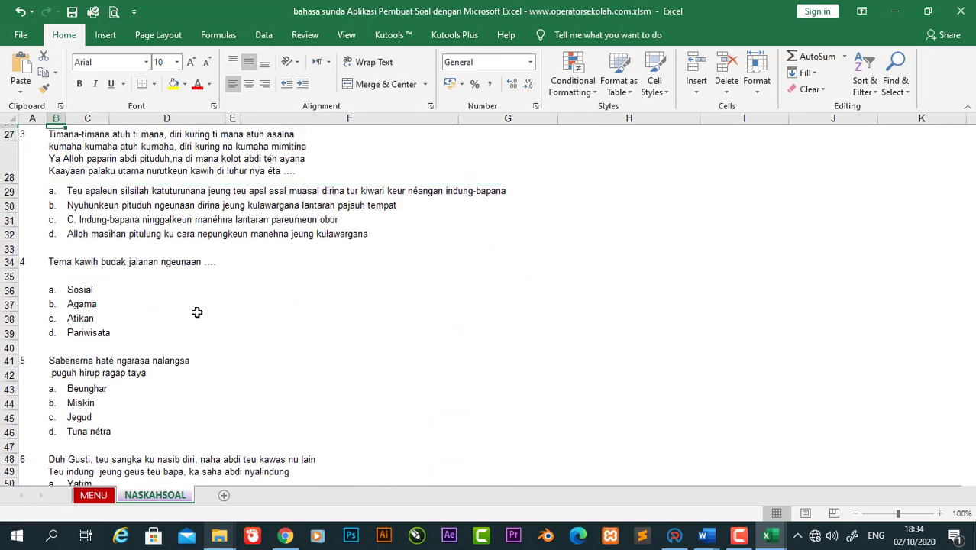
key(Up)
key(Up)
key(Up)
key(Up)
key(Up)
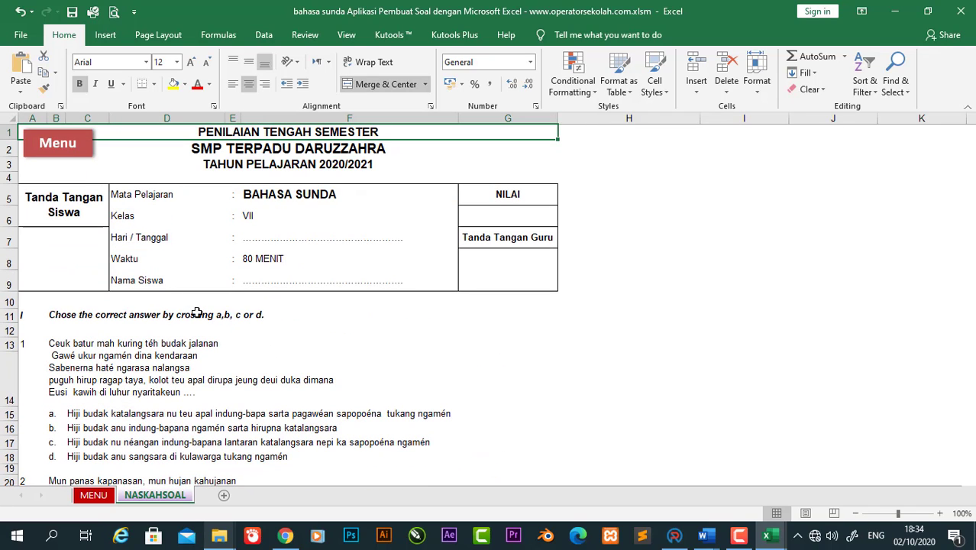
Step: Change the school-year line under the title to 'TAHUN PELAJARAN 2020/2021'
click(345, 167)
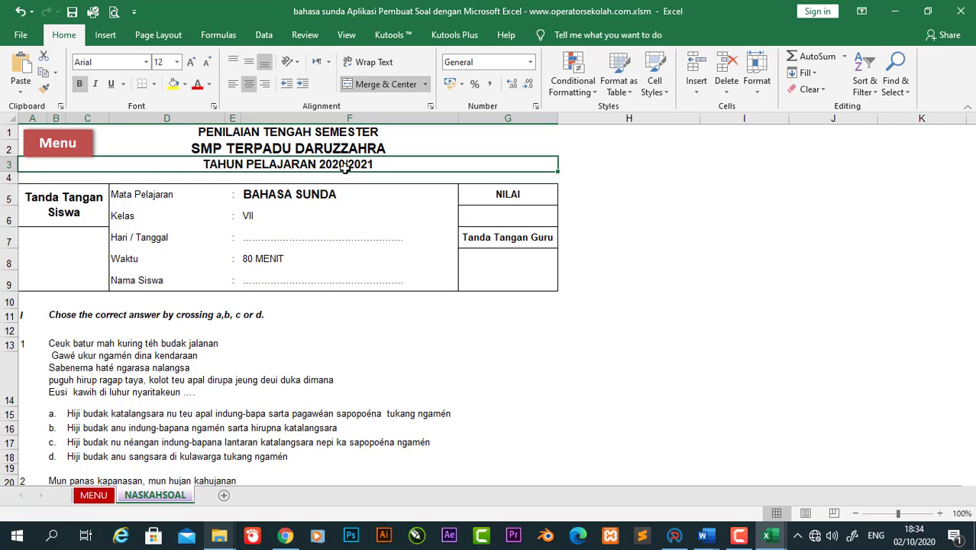
key(Delete)
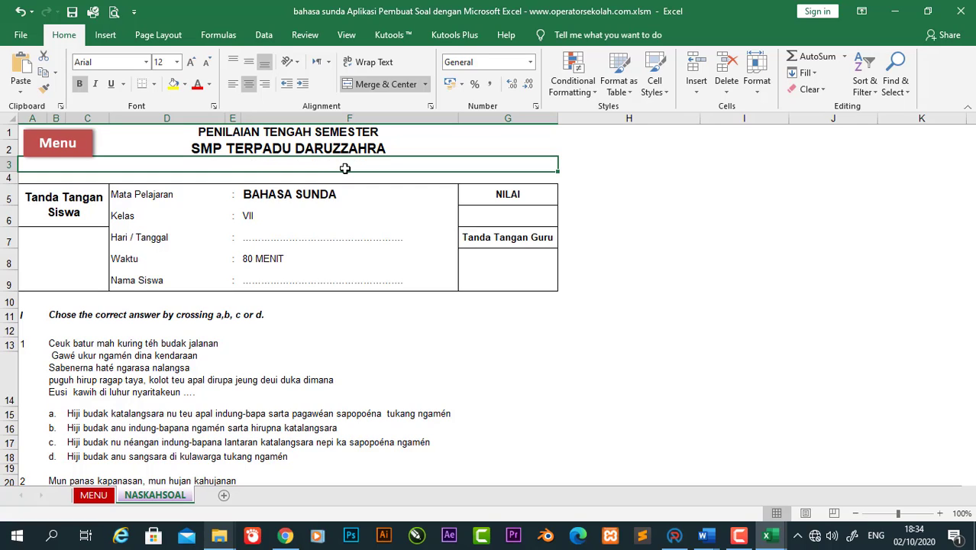
text(TA)
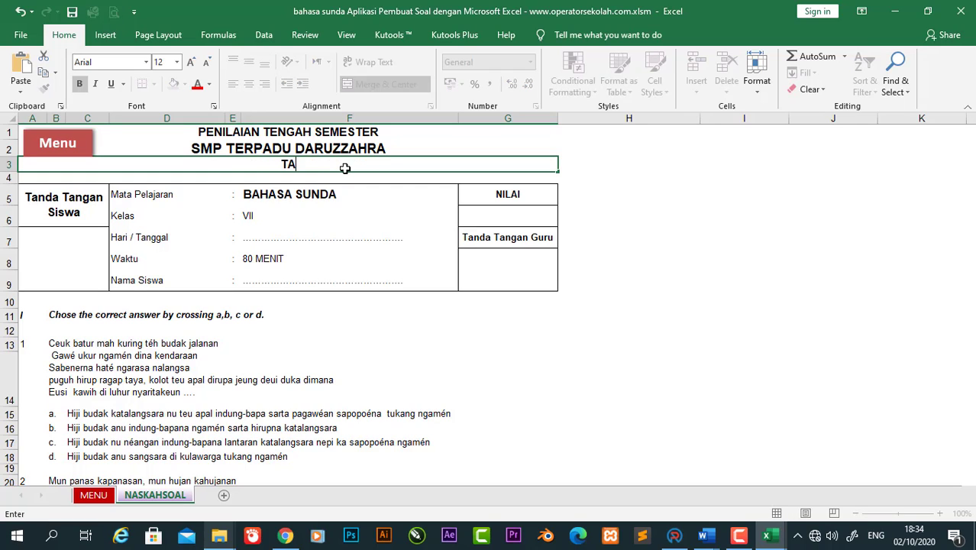
text(HUN PELAJARAN)
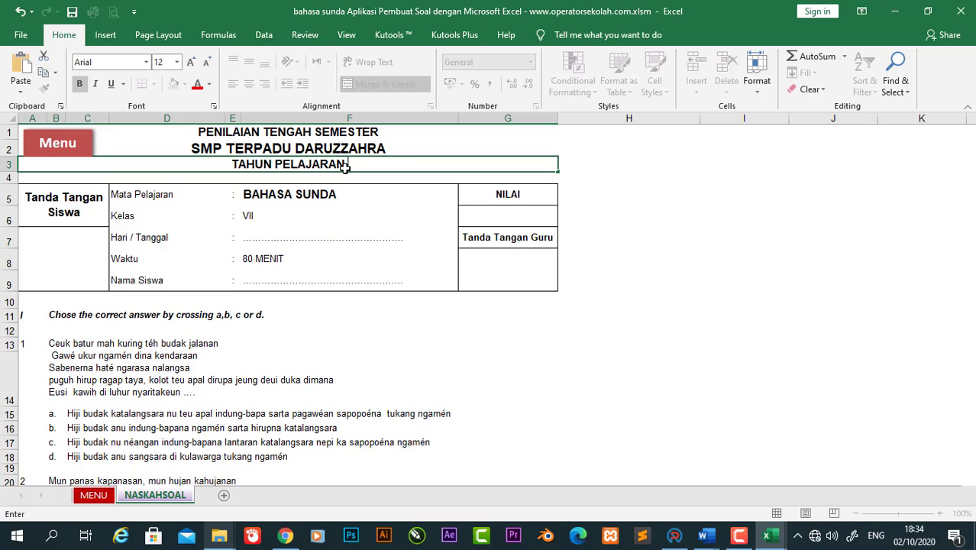
text( 2020)
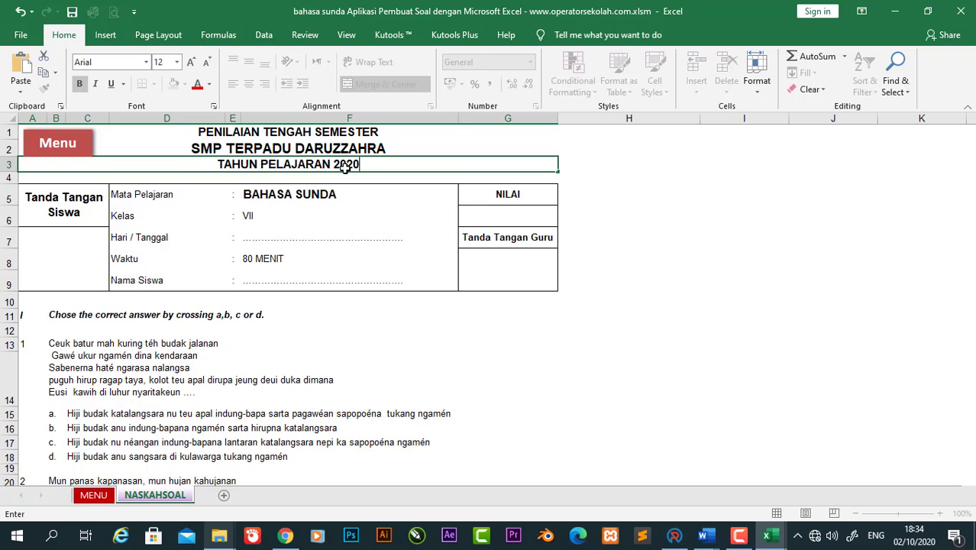
text(/2021)
key(Return)
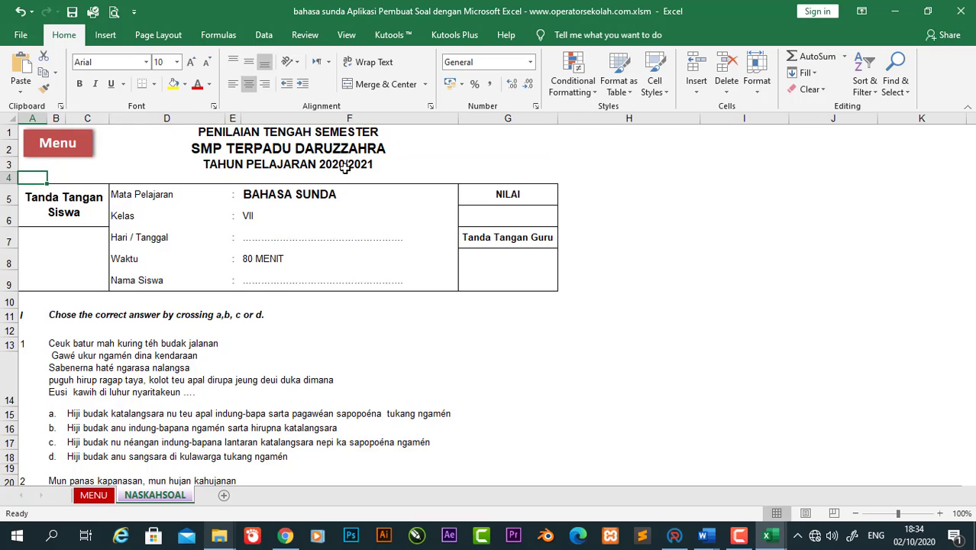
Step: Check question 1's number, text and options, then return to the title
key(Down)
key(Down)
key(Down)
key(Down)
key(Down)
key(Down)
key(Down)
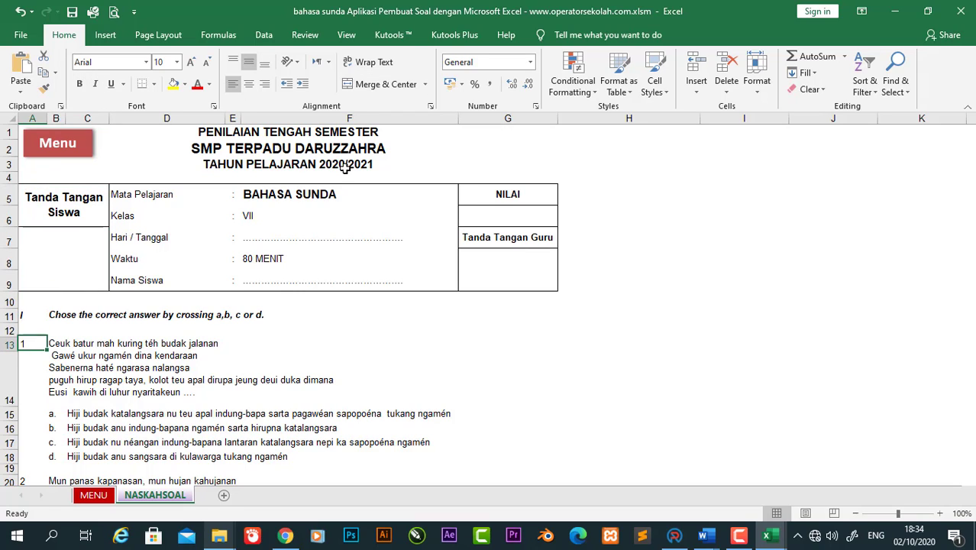
key(Right)
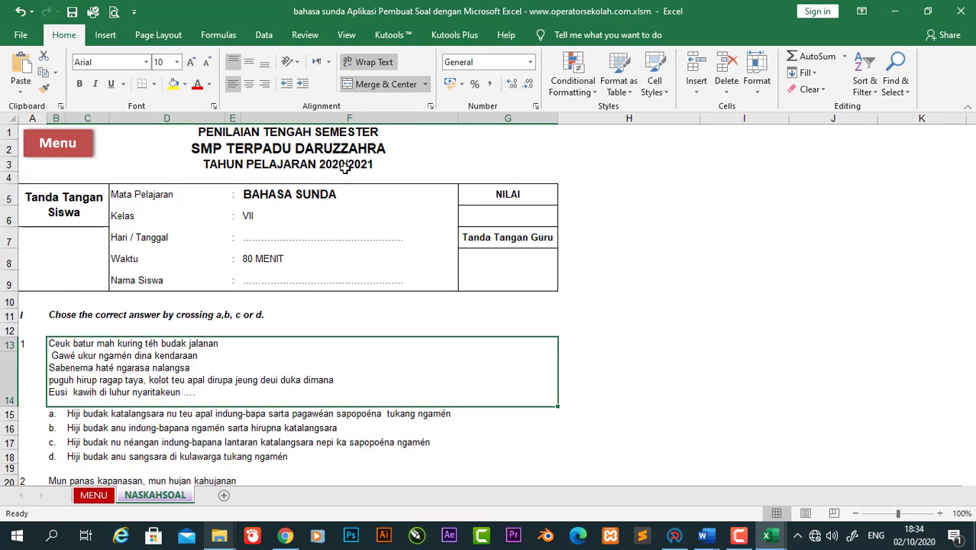
key(Left)
key(Down)
key(Down)
key(Down)
key(Down)
key(Down)
key(Down)
key(Down)
key(Down)
key(Down)
key(Down)
key(Down)
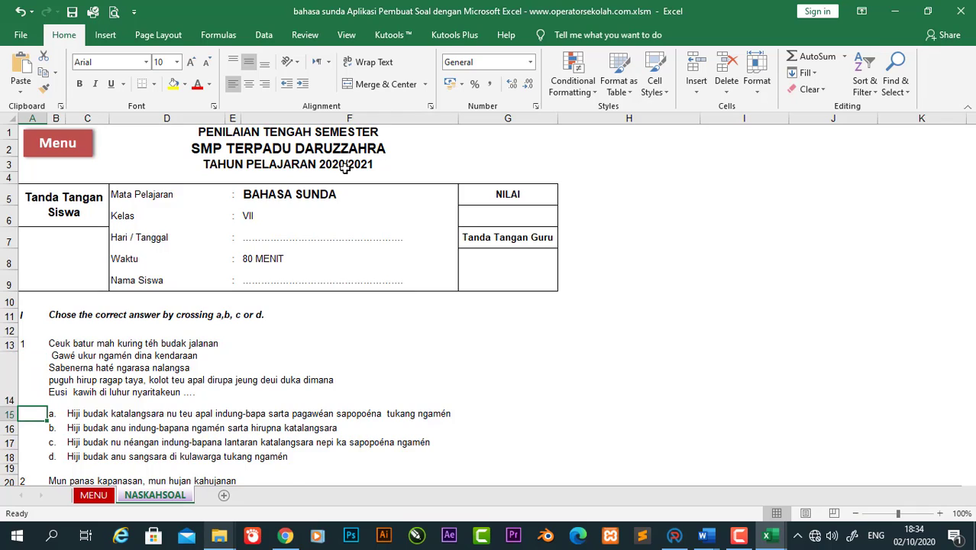
key(Up)
key(Up)
key(Up)
key(Up)
key(Up)
key(Up)
key(Up)
key(Up)
key(Up)
key(Up)
key(Up)
key(Up)
key(Up)
key(Up)
key(Up)
key(Up)
key(Up)
key(Up)
key(Up)
key(Up)
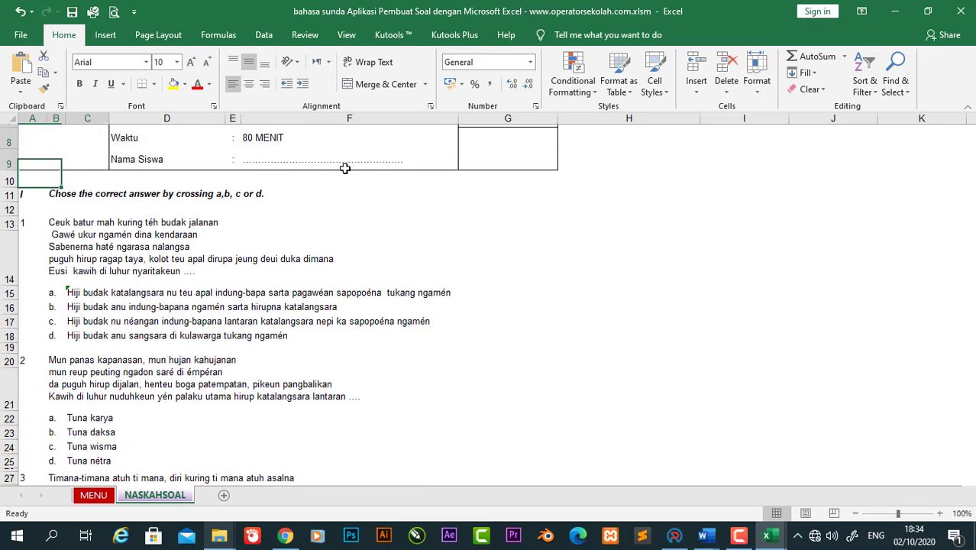
Step: Open the print preview and page through to the fourth page
key(ctrl+p)
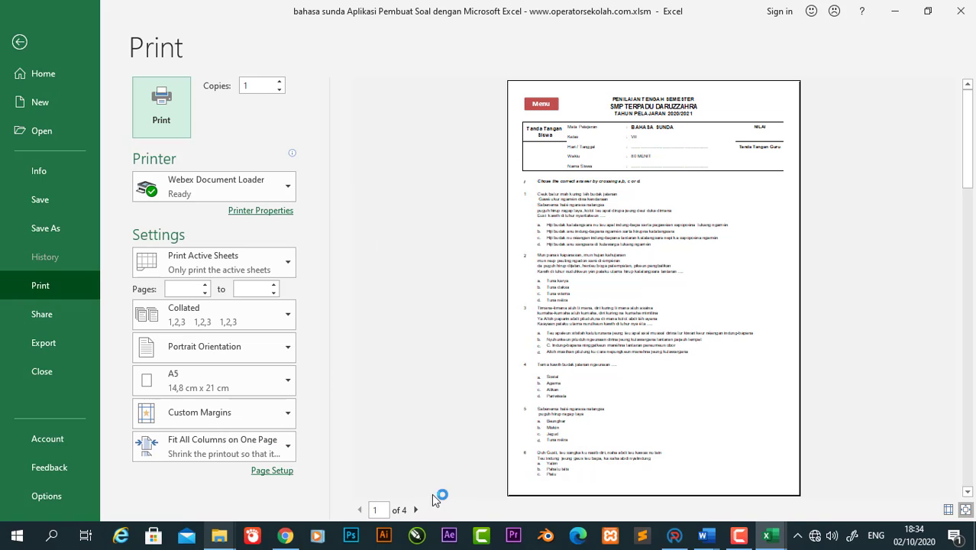
click(416, 509)
click(416, 509)
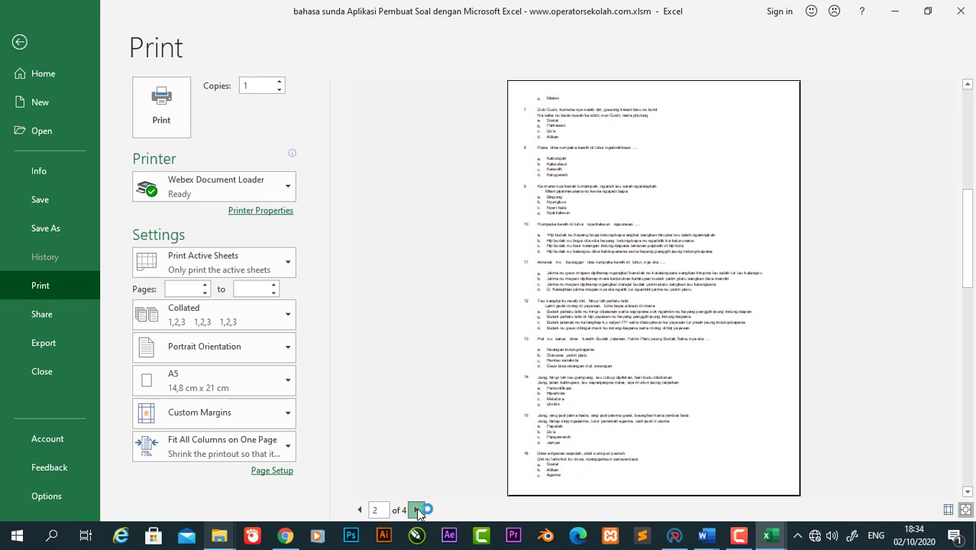
click(416, 510)
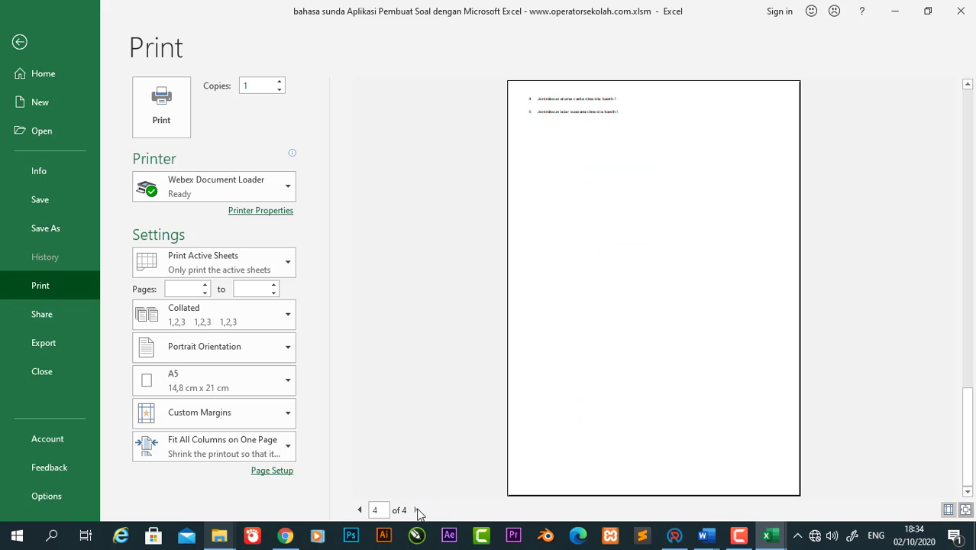
click(20, 42)
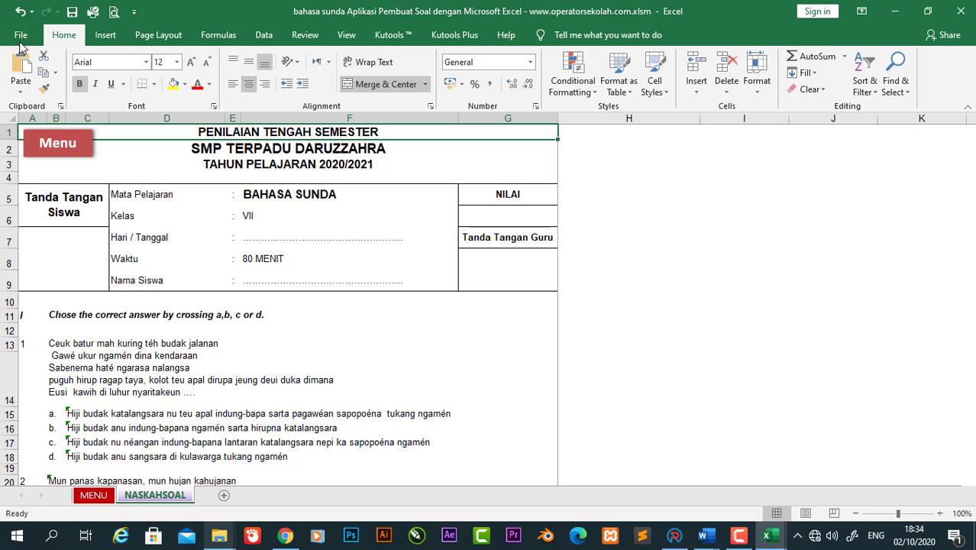
click(115, 368)
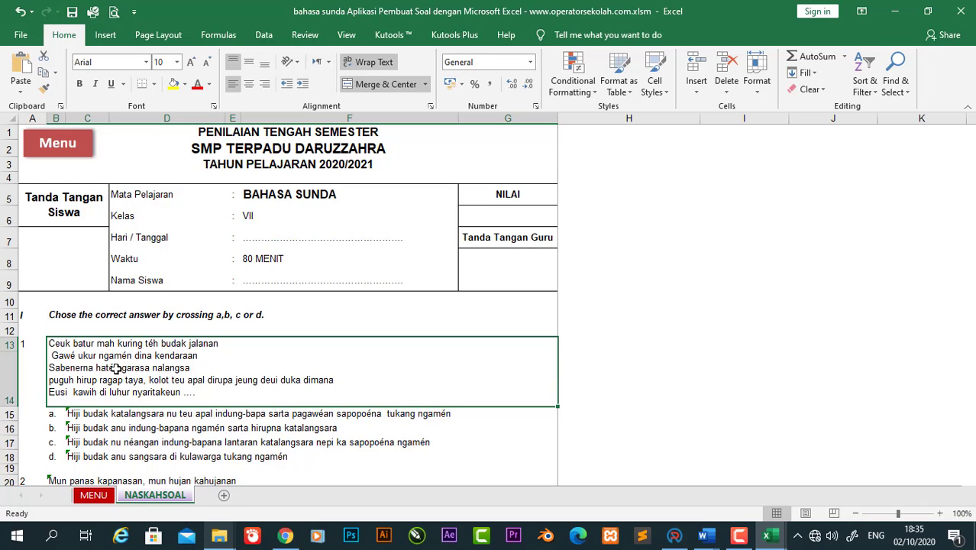
click(246, 164)
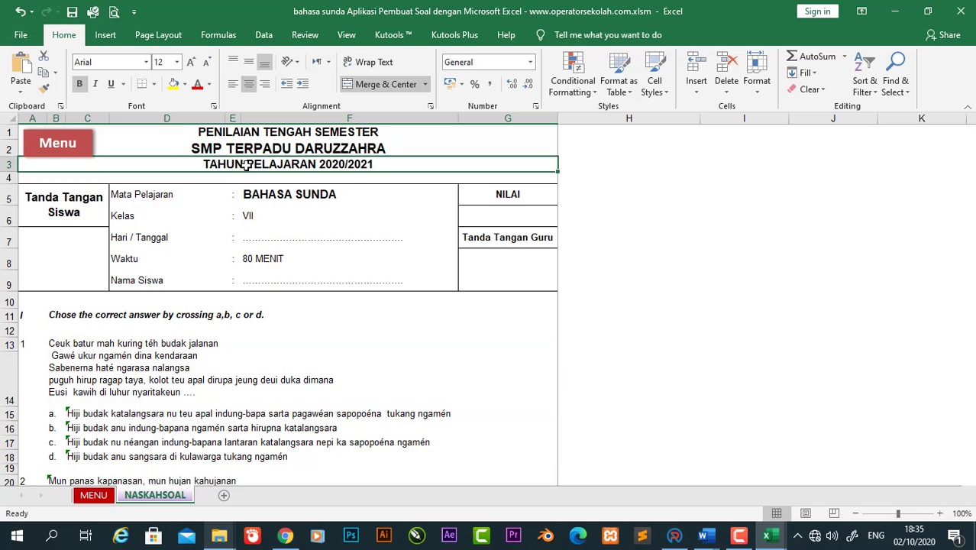
click(171, 369)
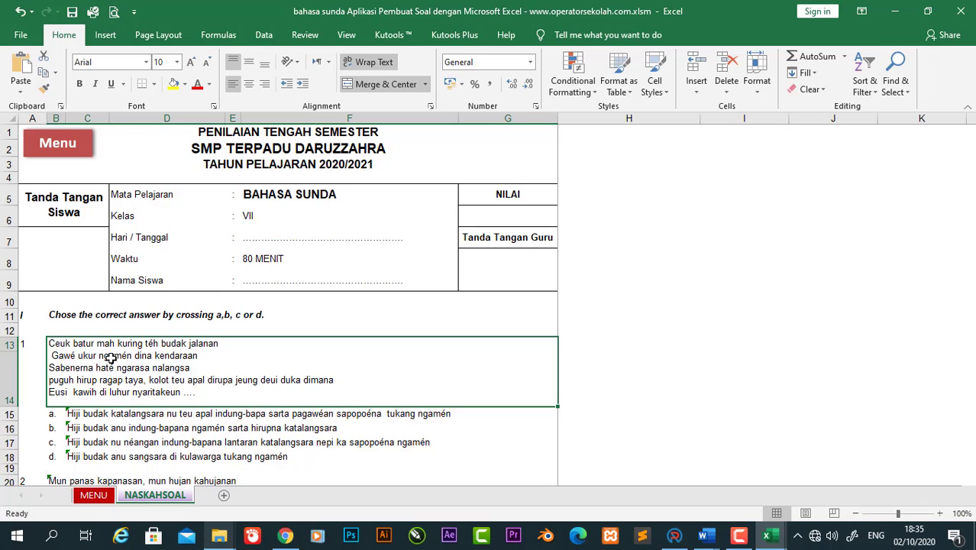
key(Delete)
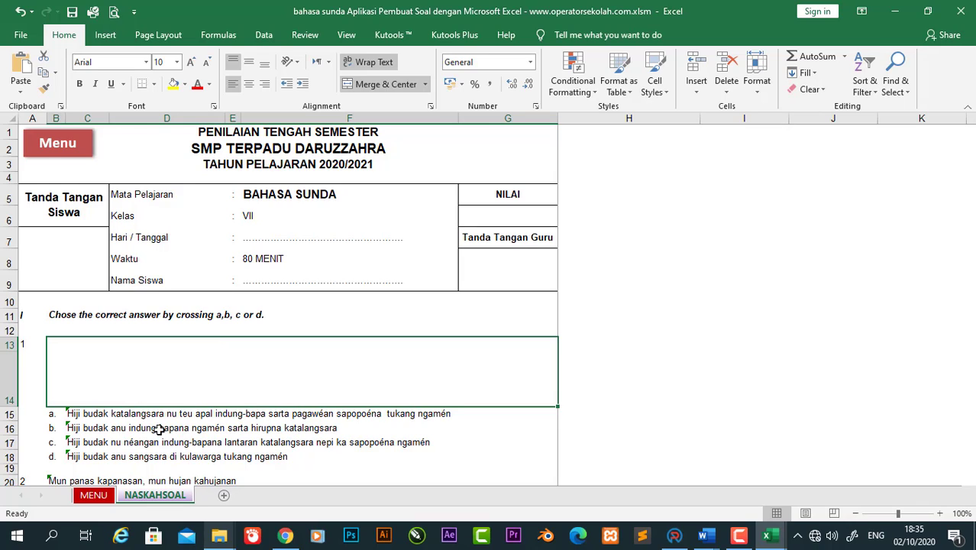
click(310, 433)
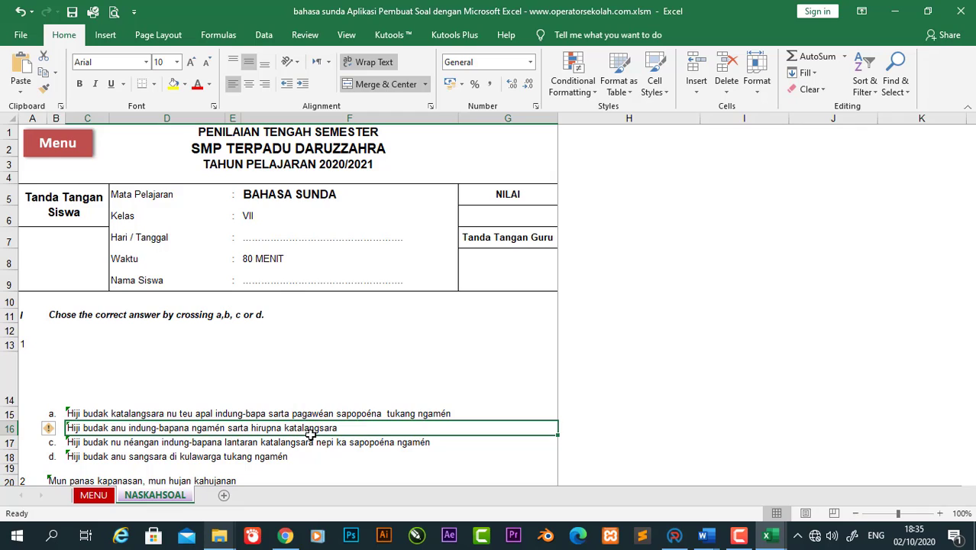
key(ctrl+z)
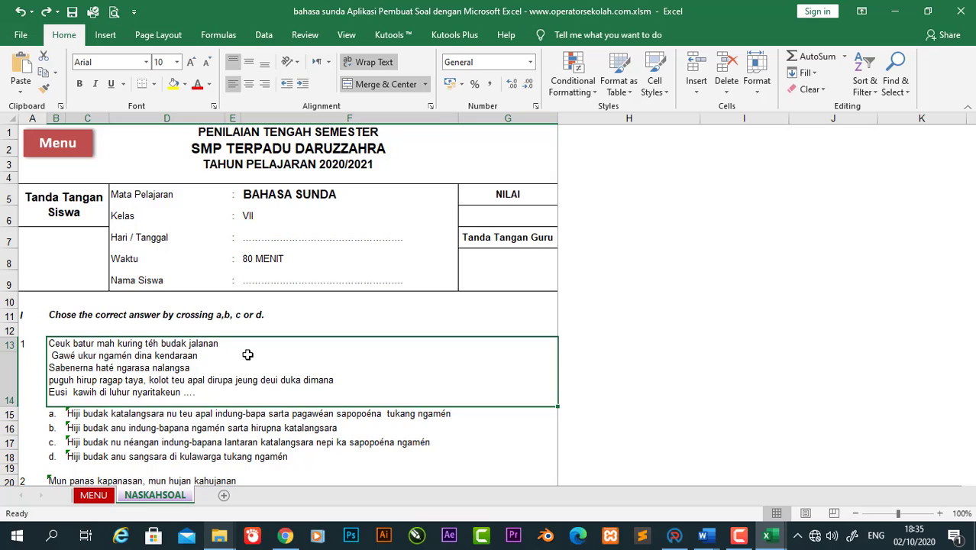
key(Delete)
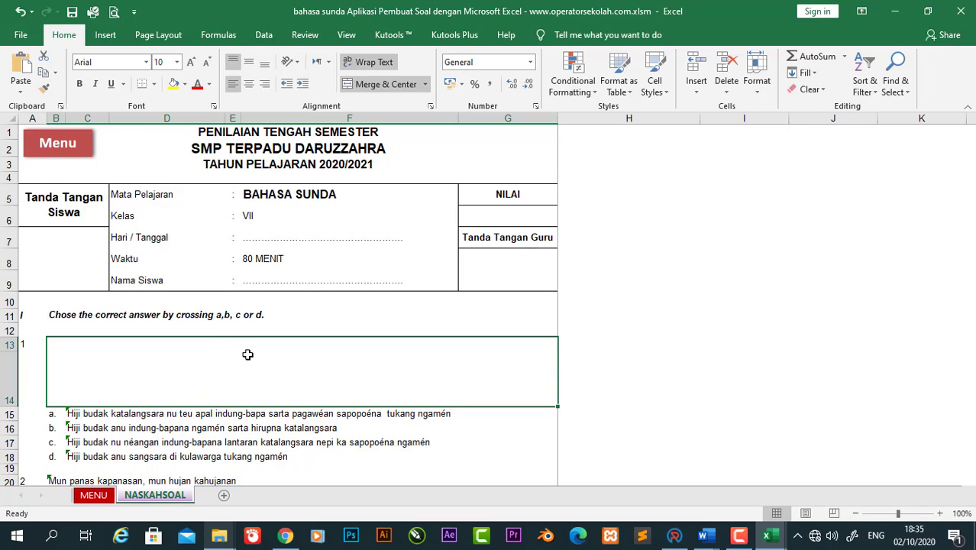
key(ctrl+z)
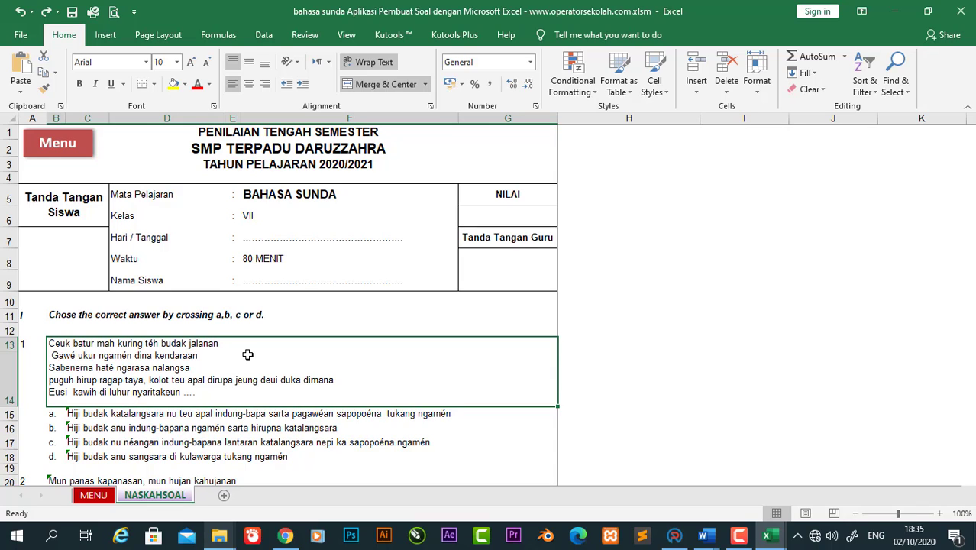
click(582, 352)
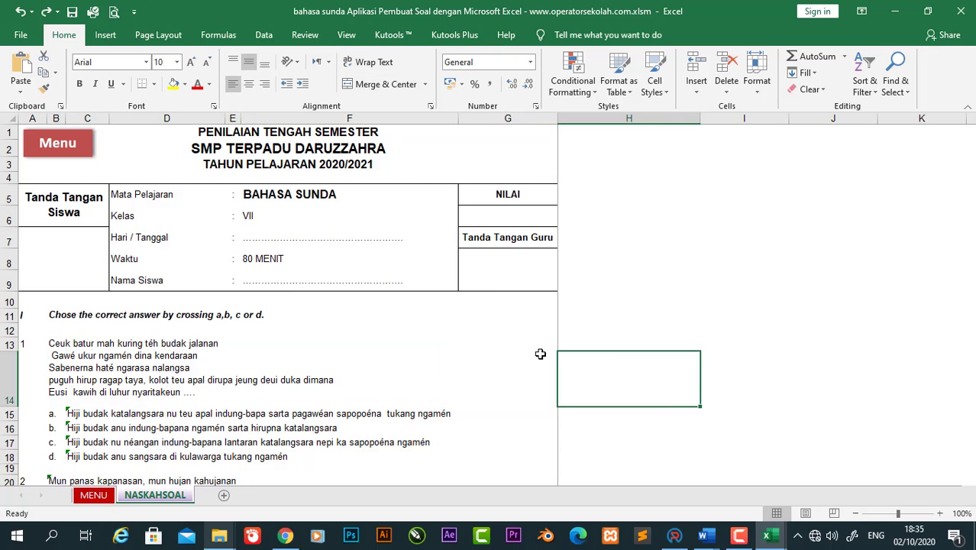
click(324, 363)
mouse_move(703, 542)
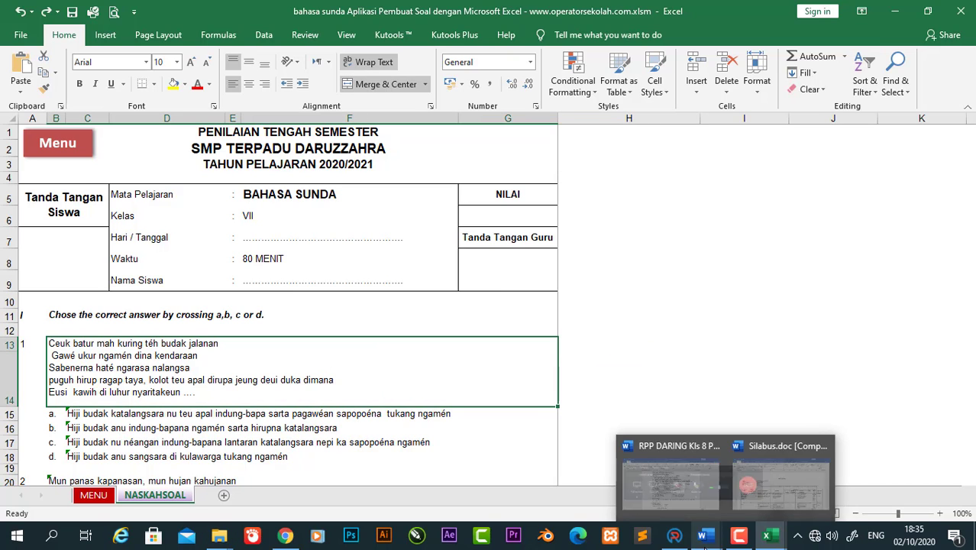
click(670, 477)
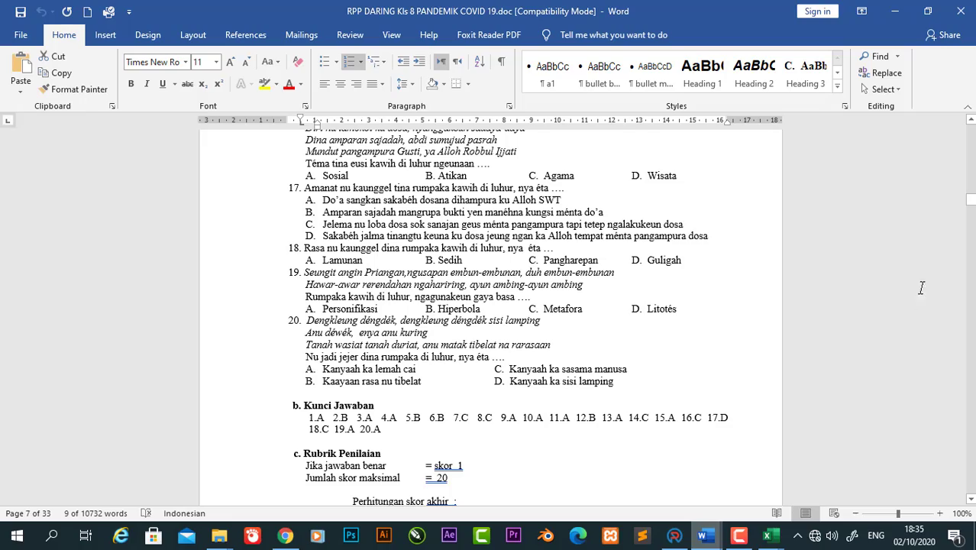
drag(969, 201, 971, 195)
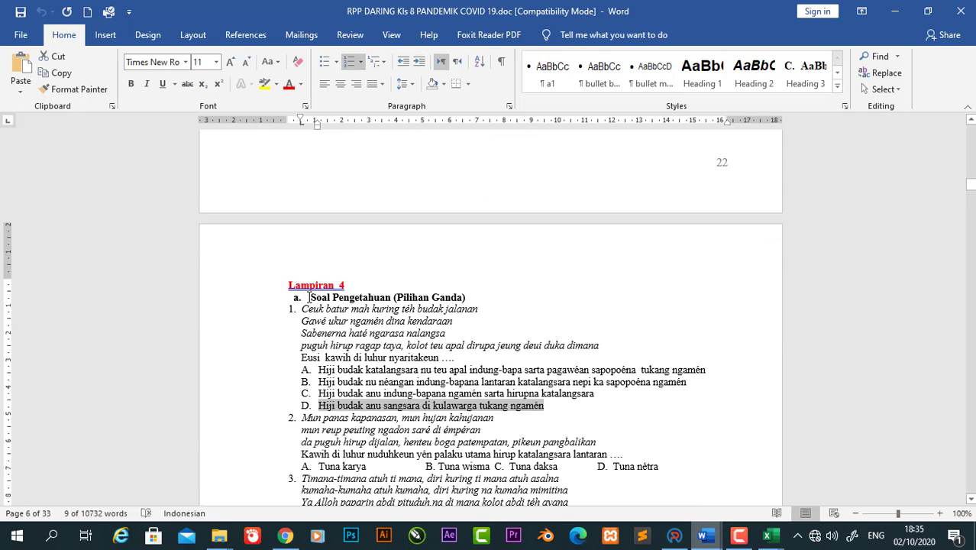
drag(302, 309, 525, 357)
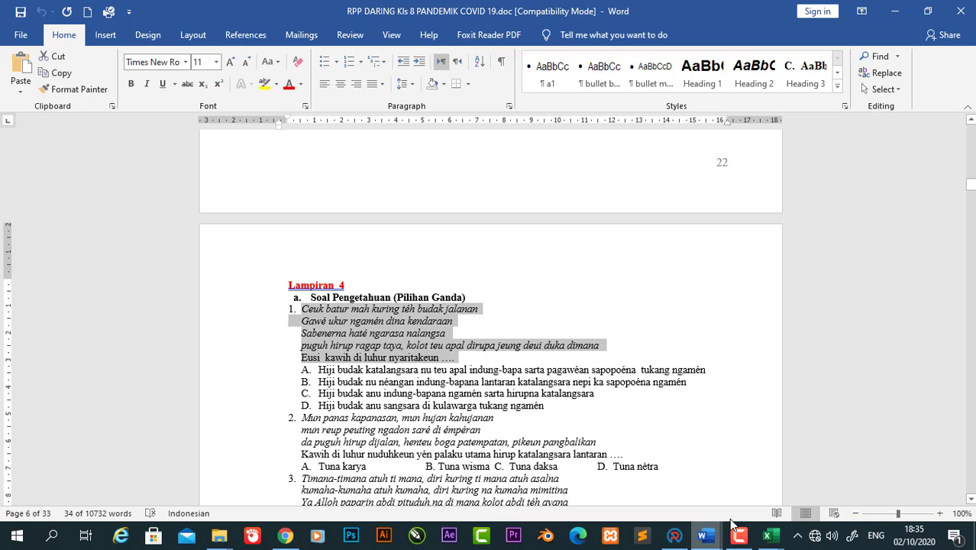
Step: Check question 1's cell and shorten row 14 to height 15,75
mouse_move(766, 534)
click(847, 497)
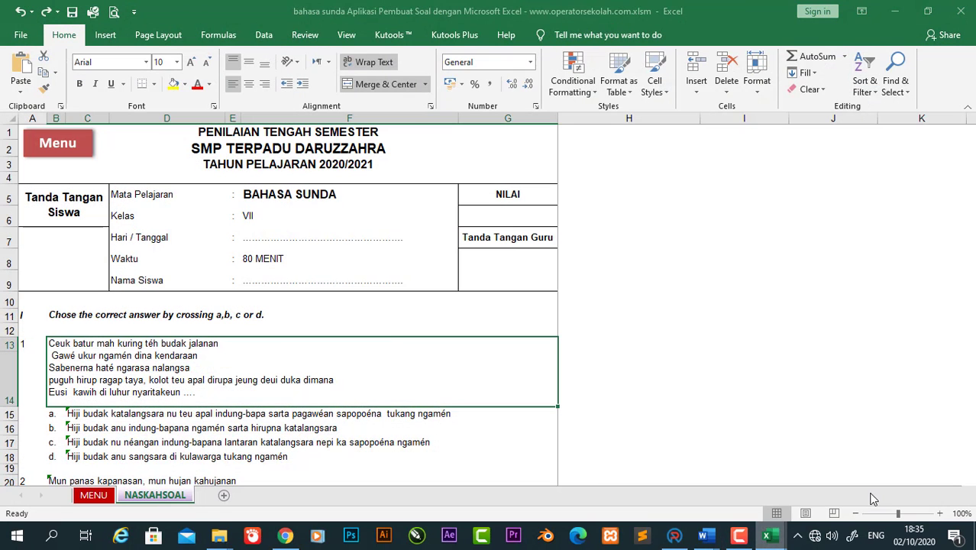
double_click(168, 346)
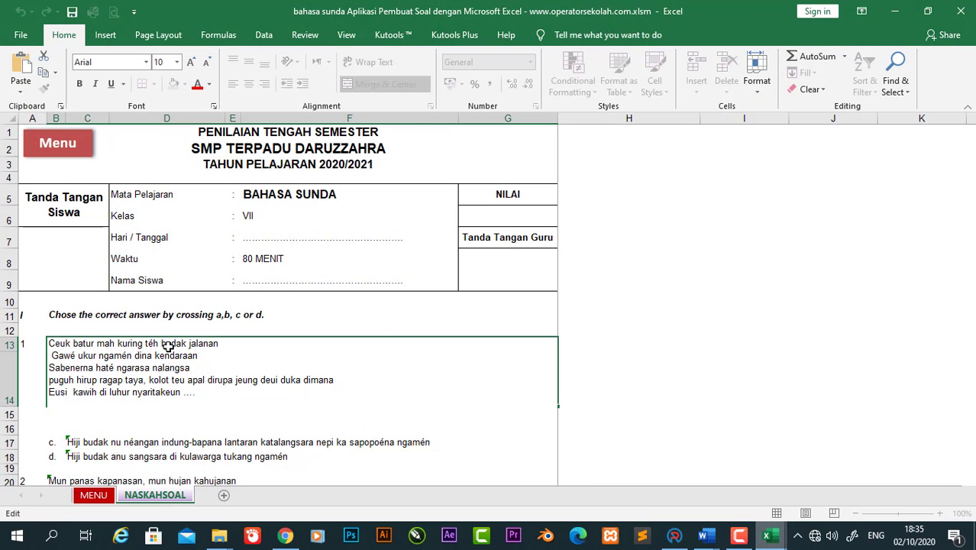
click(626, 323)
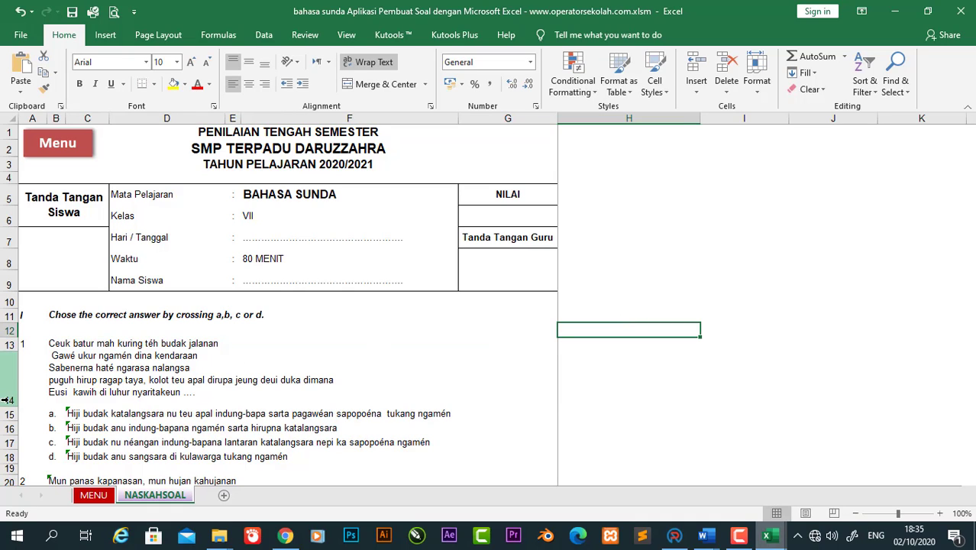
mouse_move(6, 401)
mouse_down()
mouse_move(14, 370)
mouse_move(12, 407)
mouse_up()
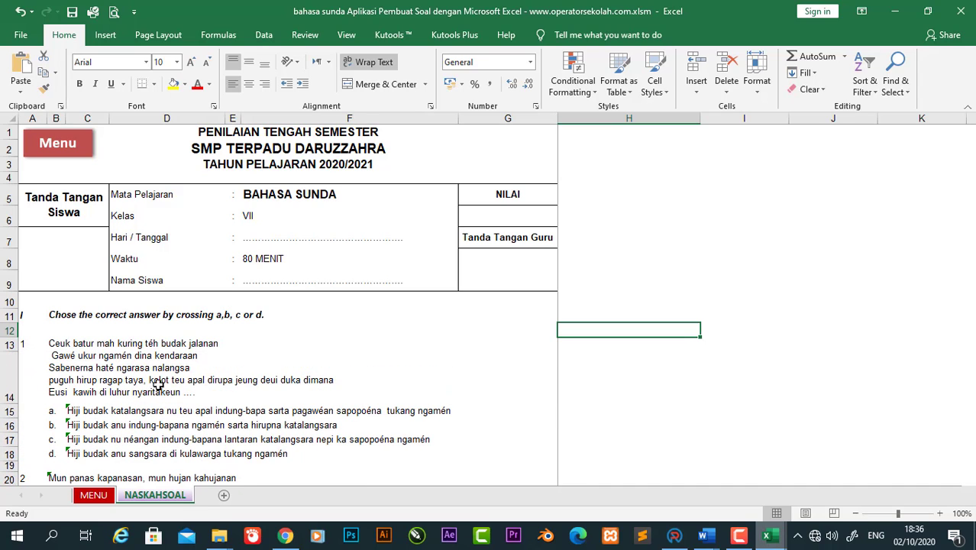
Step: Review the questions from question 1 down to the fill-the-blanks section
click(317, 378)
key(Down)
key(Down)
key(Down)
key(Down)
key(Down)
key(Down)
key(Down)
key(Down)
key(Down)
key(Down)
key(Down)
key(Down)
key(Down)
key(Down)
key(Down)
key(Down)
key(Down)
key(Down)
key(Down)
key(Down)
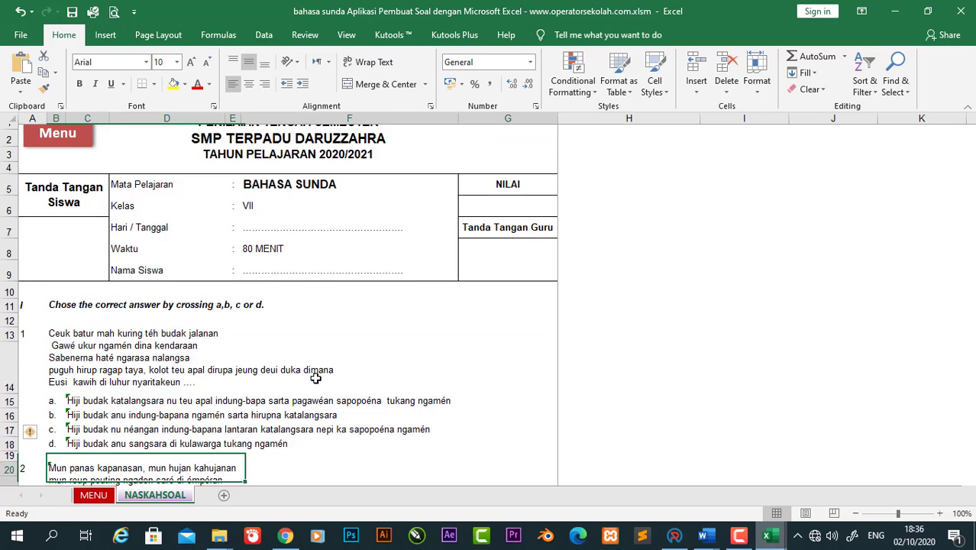
key(Up)
key(Up)
key(Up)
key(Up)
key(Up)
key(Up)
key(Up)
key(Up)
key(Up)
key(Up)
key(Up)
key(Up)
key(Up)
key(Up)
key(Up)
key(Up)
key(Up)
key(Up)
key(Up)
key(Up)
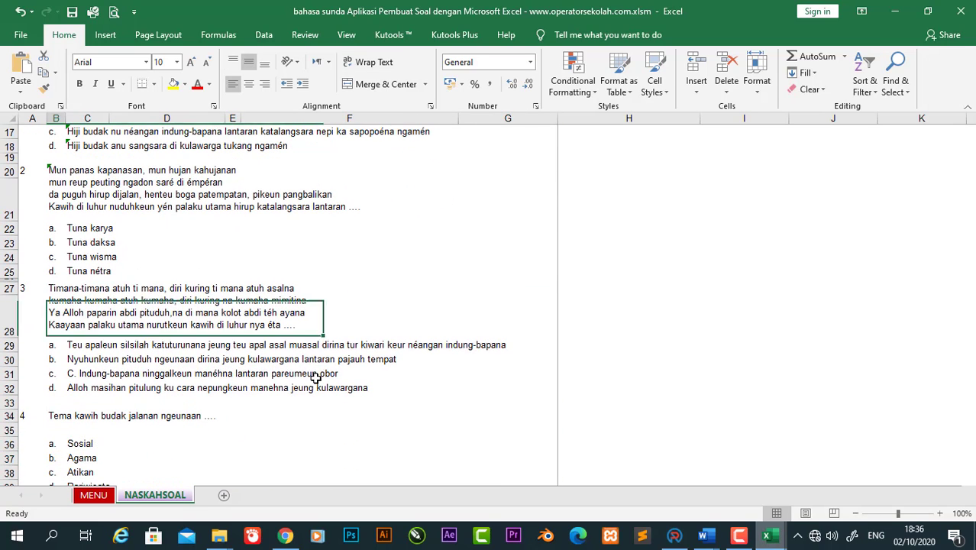
key(Up)
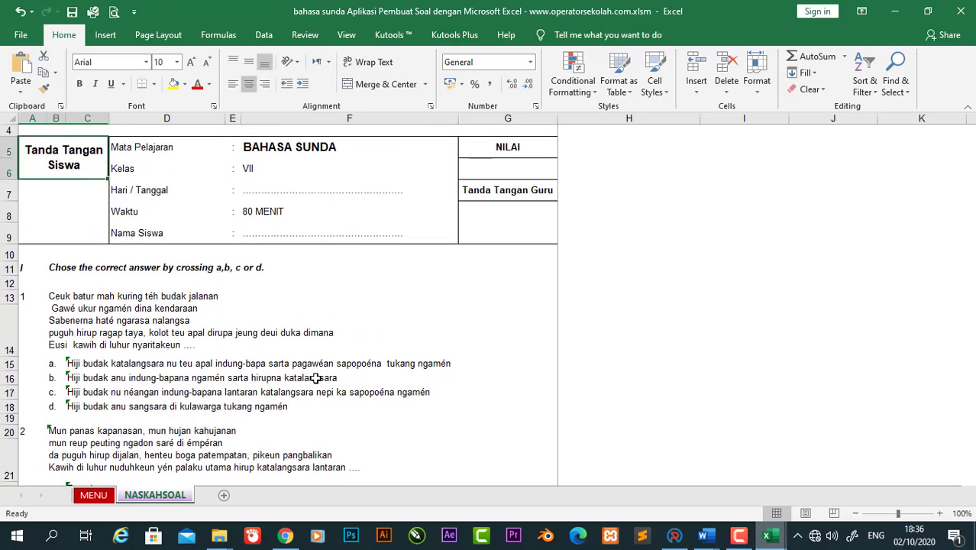
key(Down)
key(Down)
key(Down)
key(Down)
key(Down)
key(Down)
key(Down)
key(Down)
key(Down)
key(Down)
key(Down)
key(Down)
key(Down)
key(Down)
key(Down)
key(Down)
key(Down)
key(Down)
key(Down)
key(Down)
key(Down)
key(Down)
key(Down)
key(Down)
key(Down)
key(Down)
key(Down)
key(Down)
key(Down)
key(Down)
key(Down)
key(Down)
key(Down)
key(Down)
key(Down)
key(Down)
key(Down)
key(Down)
key(Down)
key(Down)
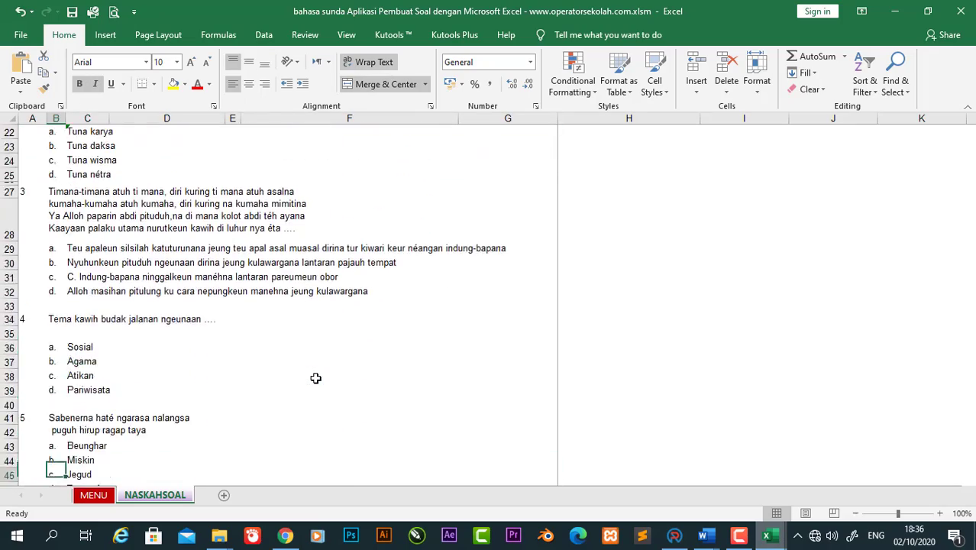
key(Down)
key(Down)
key(Down)
key(Down)
key(Down)
key(Down)
key(Down)
key(Down)
key(Down)
key(Down)
key(Down)
key(Down)
key(Down)
key(Down)
key(Down)
key(Down)
key(Down)
key(Down)
key(Down)
key(Down)
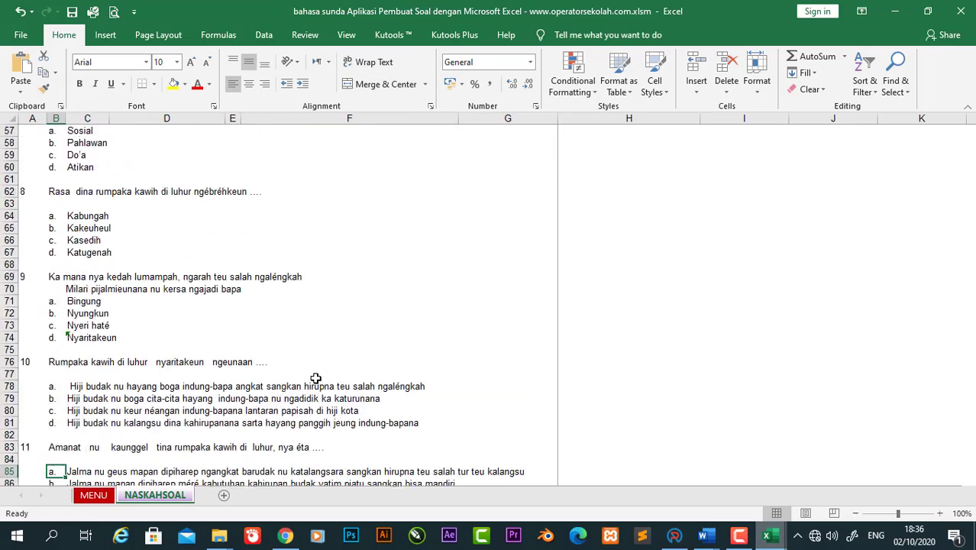
key(Down)
key(Down)
key(Down)
key(Down)
key(Down)
key(Down)
key(Down)
key(Down)
key(Down)
key(Down)
key(Down)
key(Down)
key(Down)
key(Down)
key(Down)
key(Down)
key(Down)
key(Down)
key(Down)
key(Down)
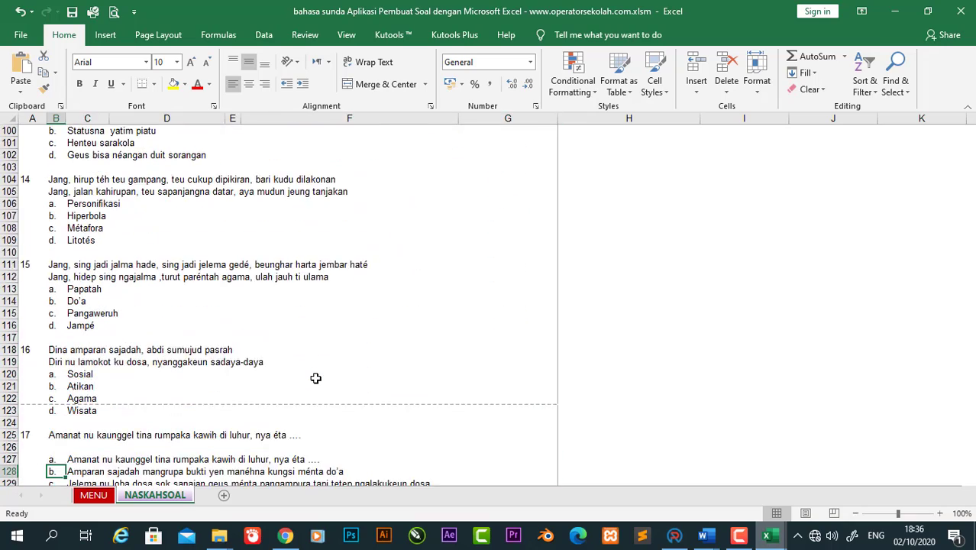
key(Down)
key(Down)
key(Down)
key(Down)
key(Down)
key(Down)
key(Down)
key(Down)
key(Down)
key(Down)
key(Down)
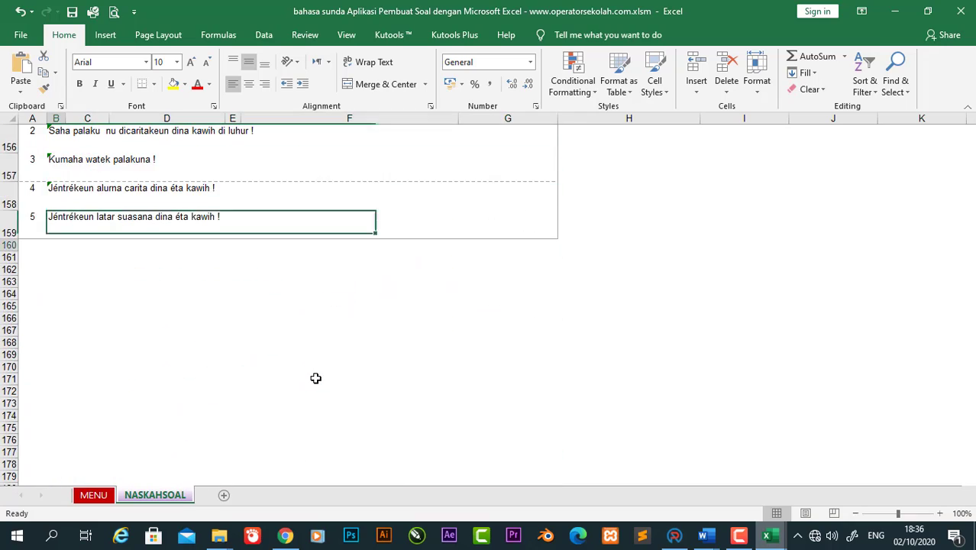
Step: Inspect the Fill the blanks heading, the long poem cell and nearby question rows
key(Up)
key(Up)
key(Up)
key(Up)
key(Up)
key(Up)
key(Up)
key(Up)
key(Up)
key(Up)
key(Up)
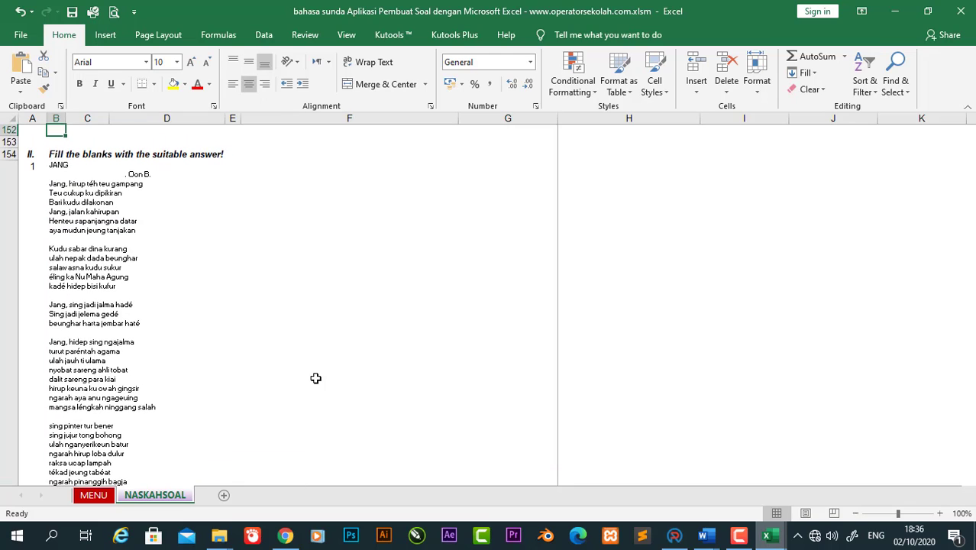
key(Down)
key(Up)
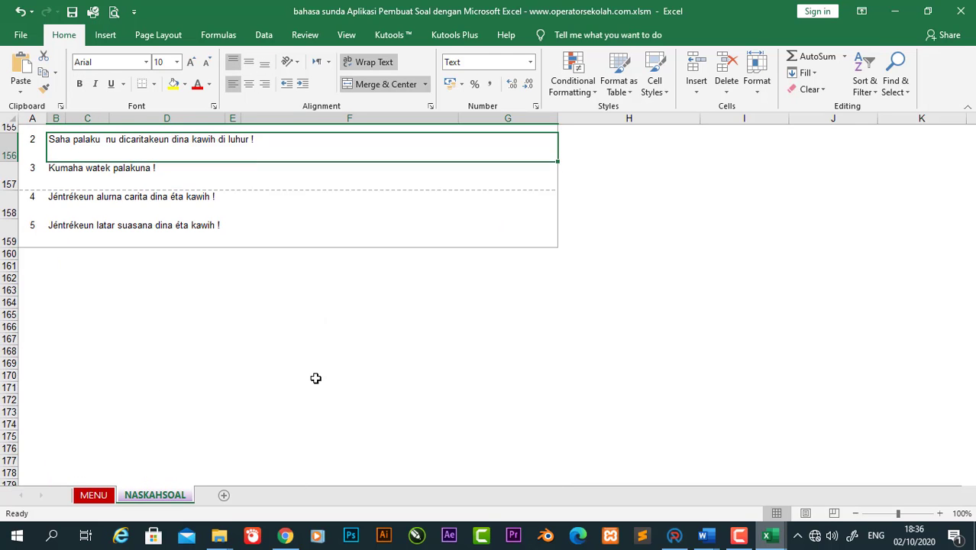
key(Down)
key(Up)
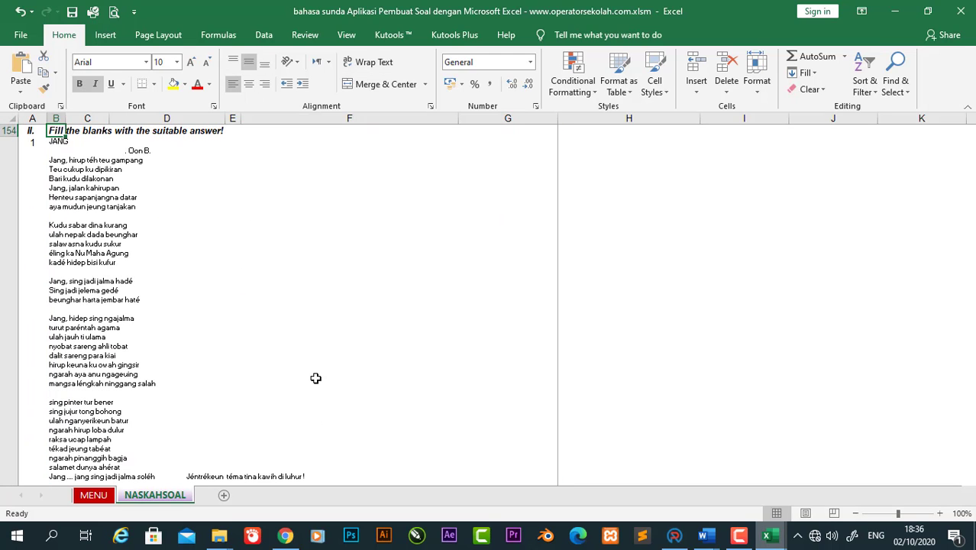
key(Down)
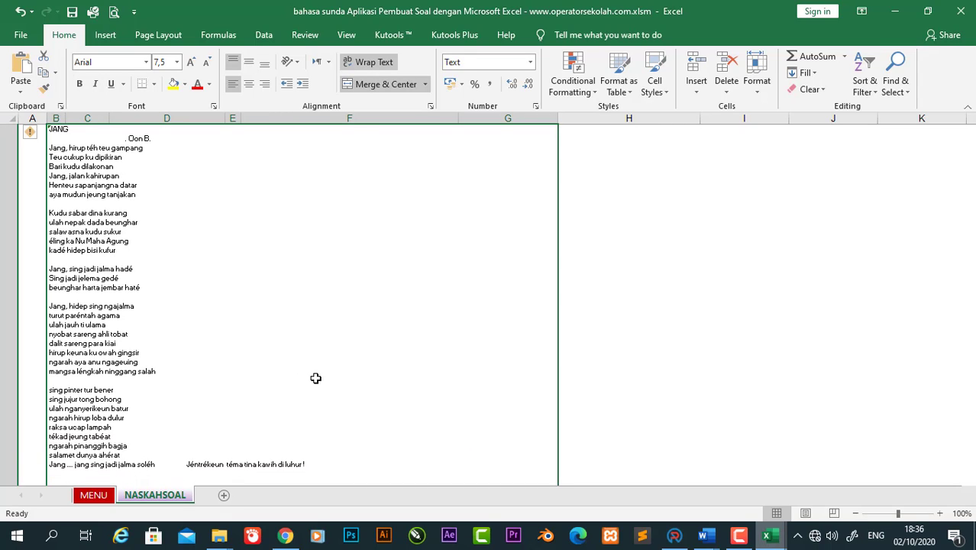
key(Down)
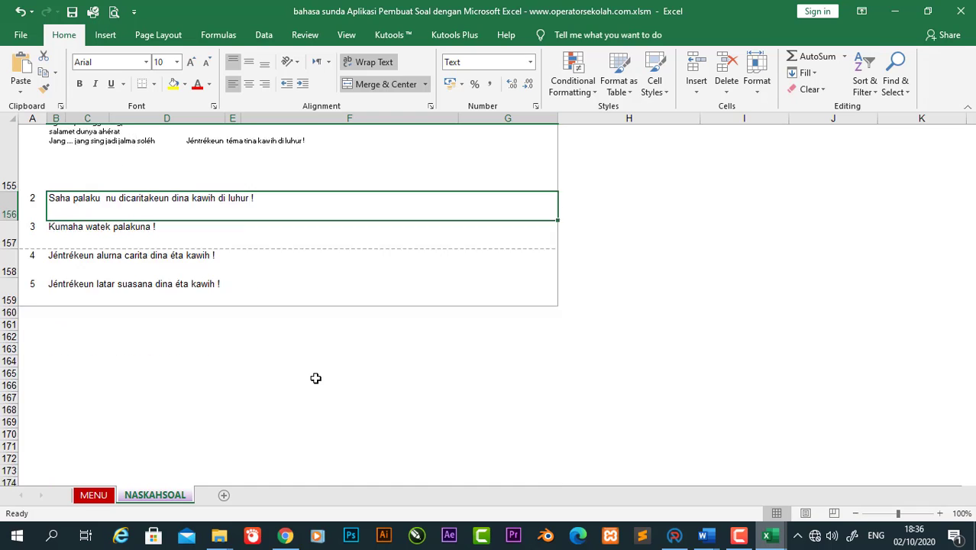
key(Up)
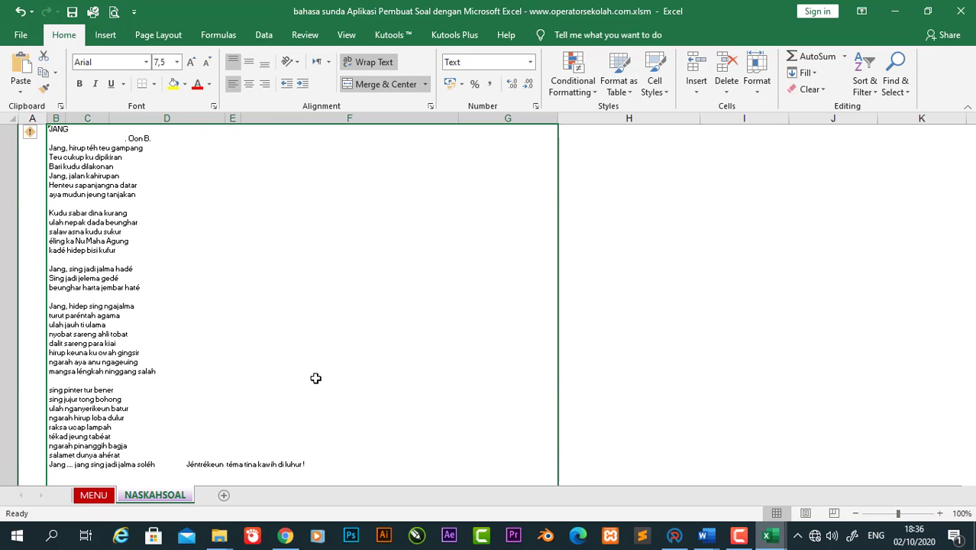
key(Up)
key(Down)
key(Down)
key(Up)
key(Up)
key(Up)
key(Up)
key(Up)
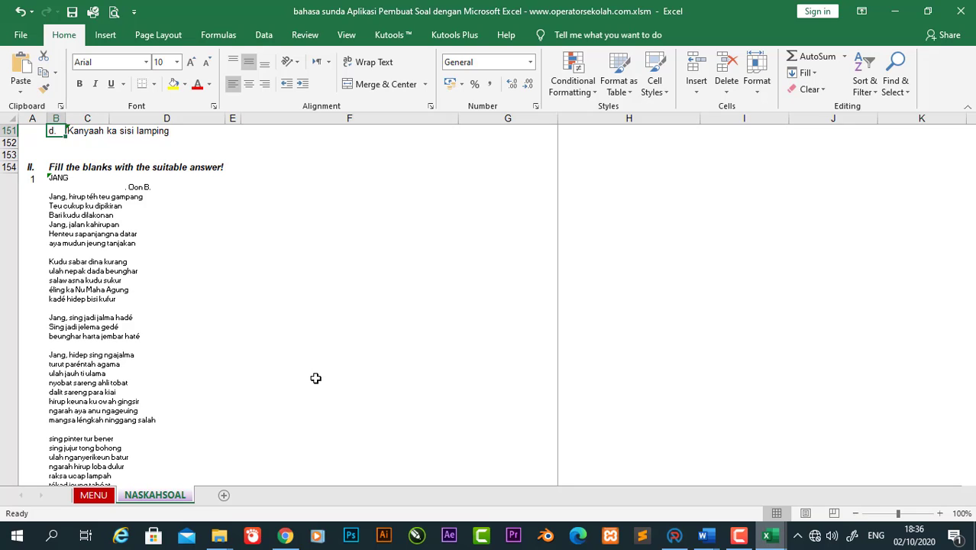
Step: Review questions 19–20's options and the rows around the poem, then open print preview
key(Up)
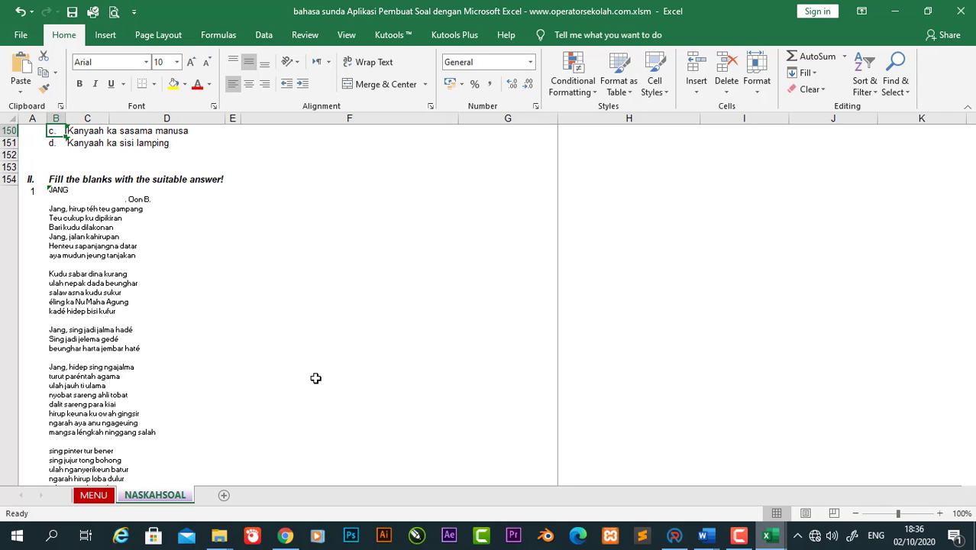
key(Down)
key(Down)
key(Down)
key(Down)
key(Down)
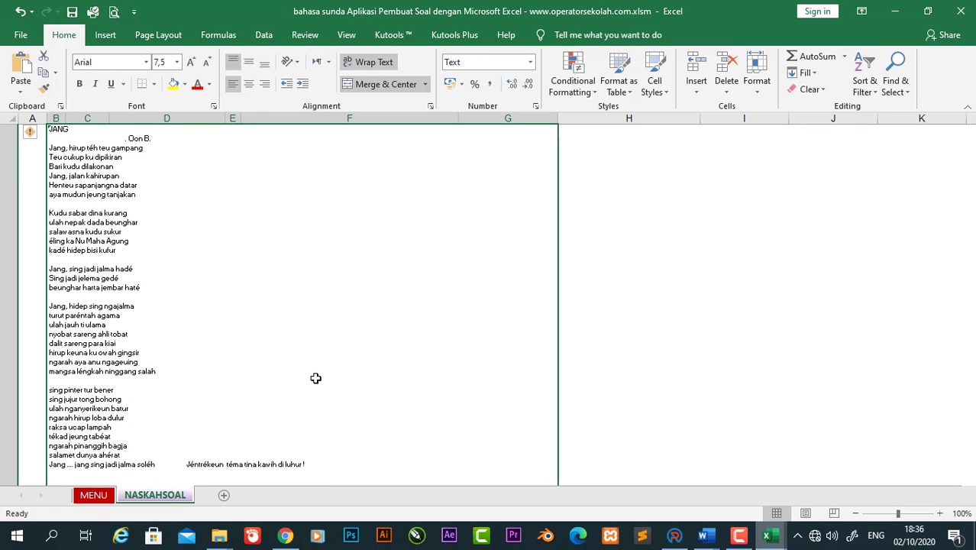
key(Up)
key(Up)
key(Up)
key(Up)
key(Up)
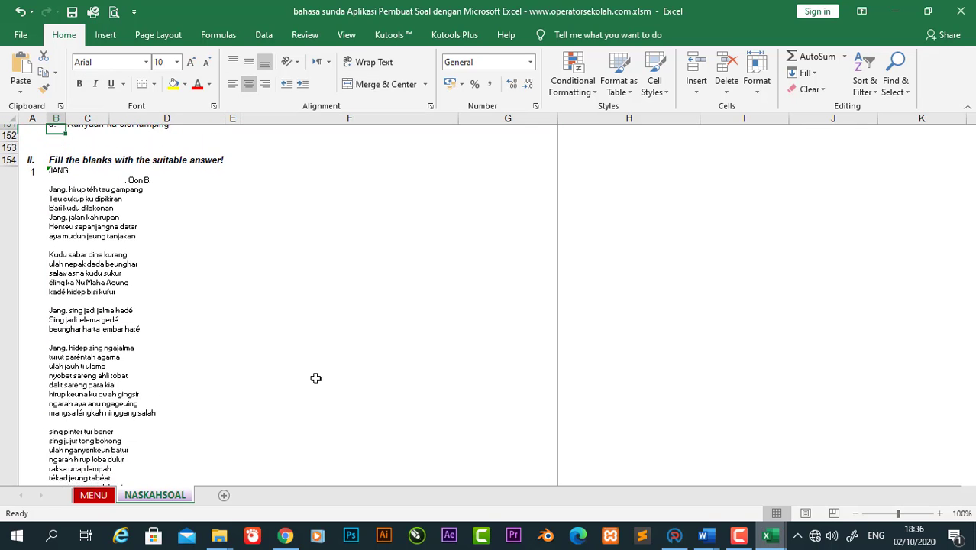
key(Up)
key(Up)
key(Up)
key(Up)
key(Up)
key(Up)
key(Up)
key(Up)
key(Up)
key(Down)
key(Down)
key(Down)
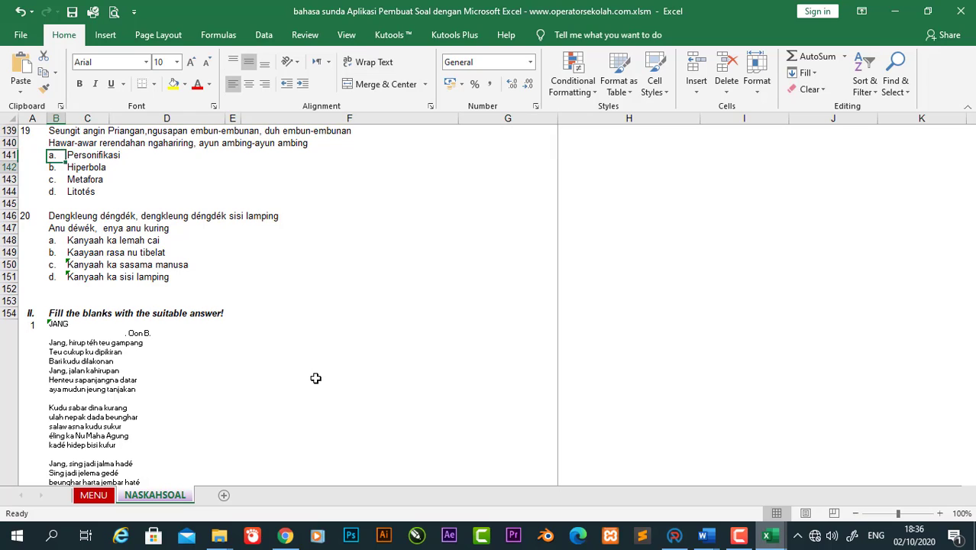
key(Down)
key(Down)
key(Down)
key(Down)
key(Down)
key(Down)
key(Down)
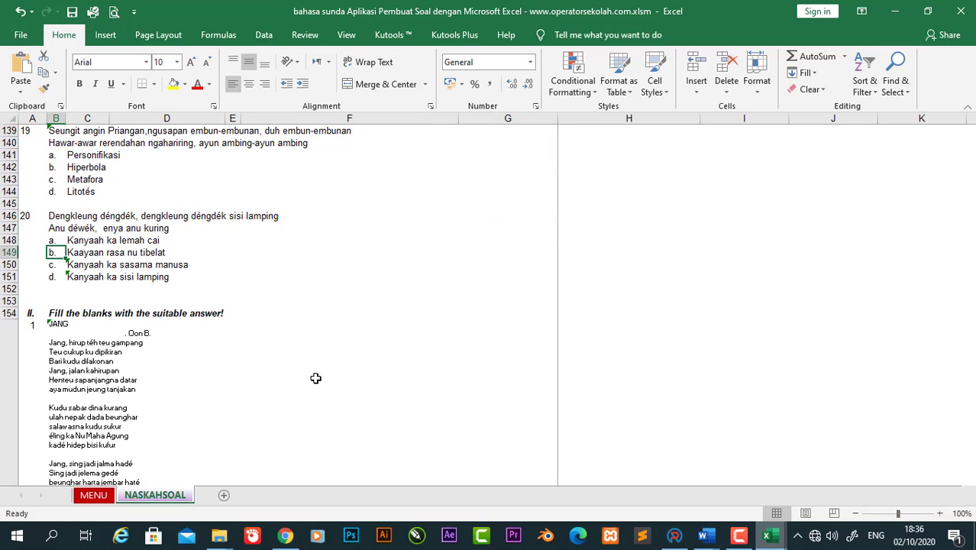
key(Down)
key(Down)
key(Down)
key(Down)
key(Down)
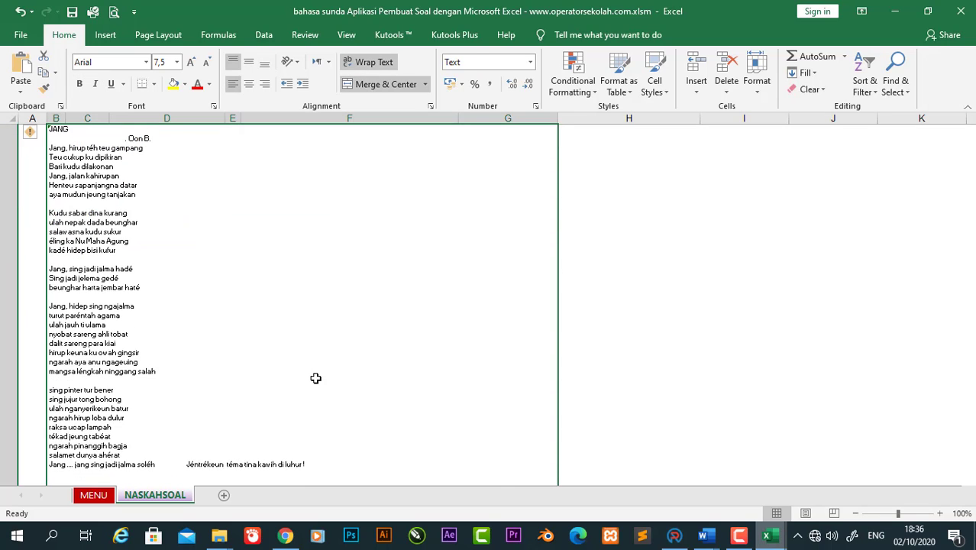
key(Up)
key(Down)
key(Down)
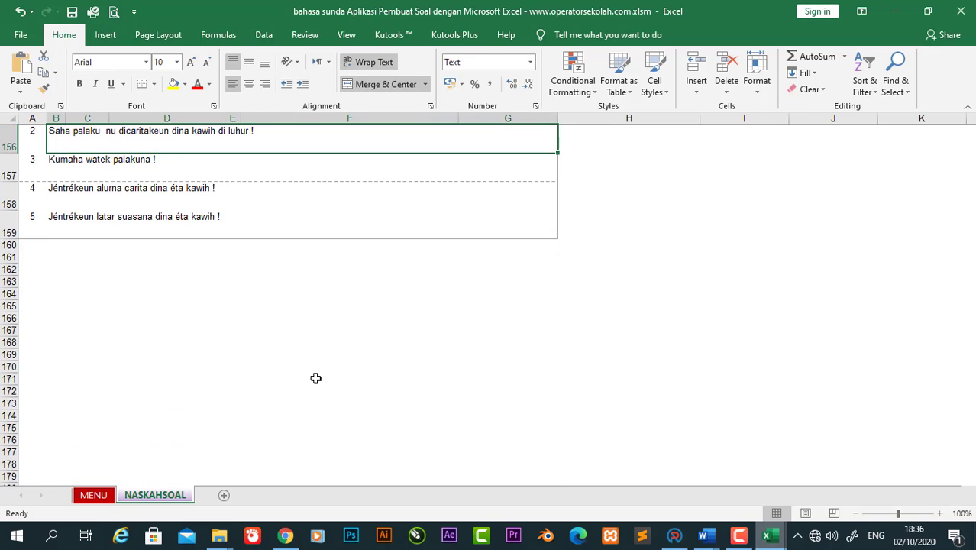
key(Up)
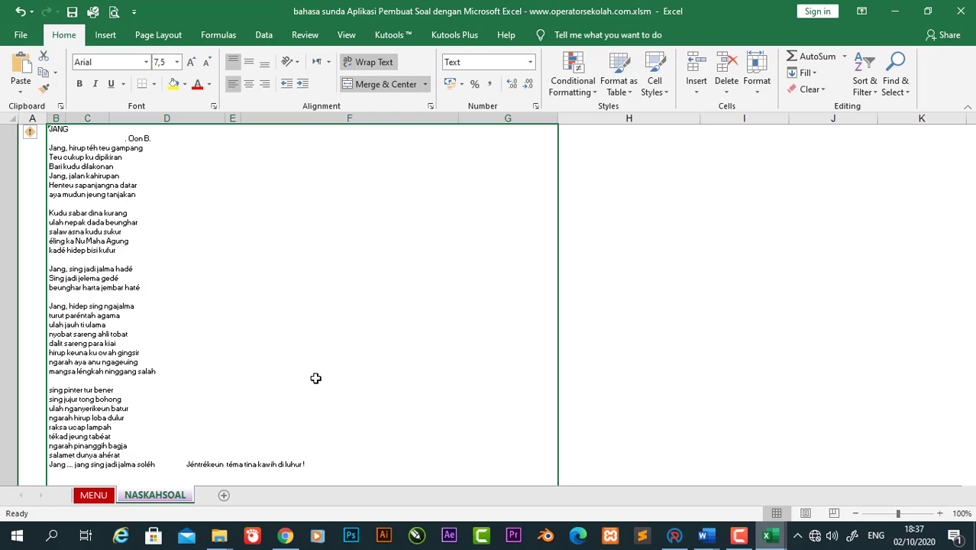
key(Up)
key(Down)
key(Up)
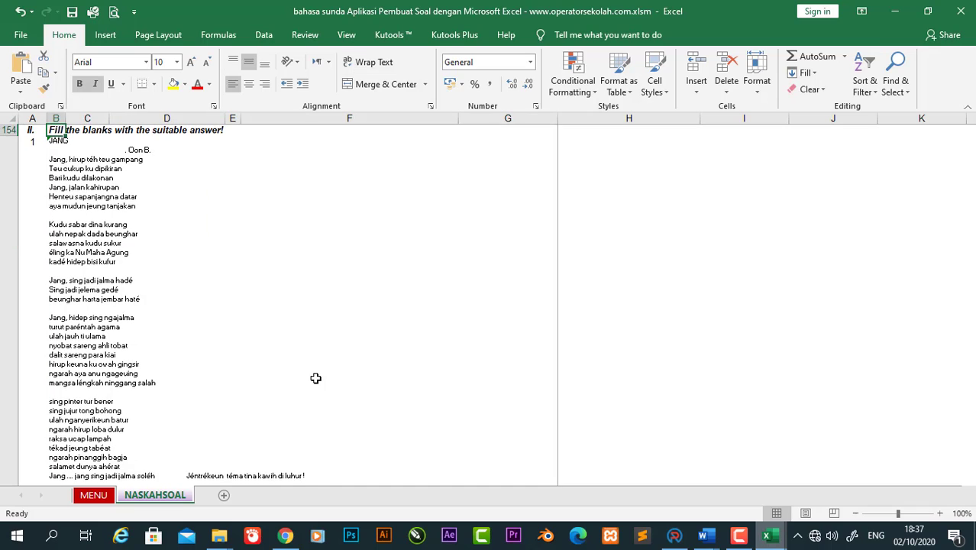
key(ctrl+p)
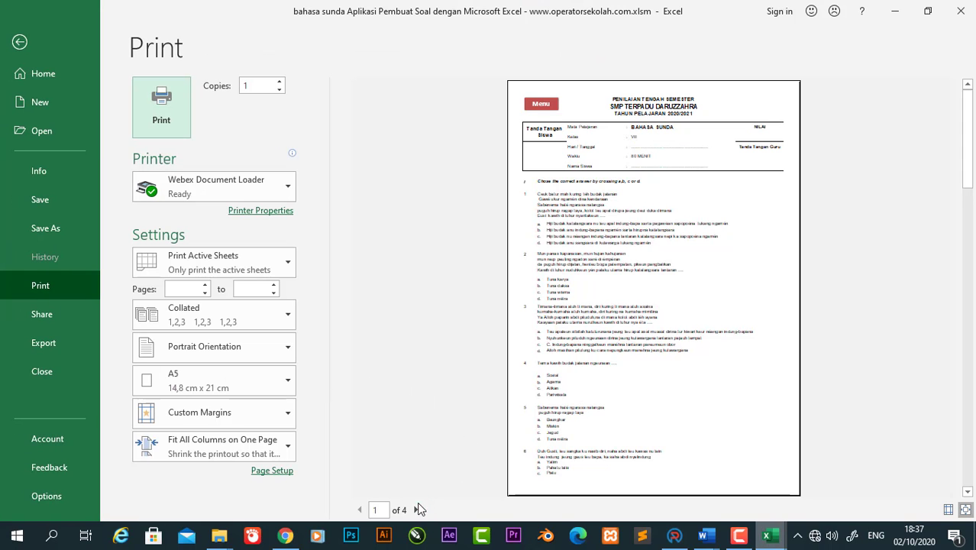
Step: Page through preview pages 2–4, back to page 2, and show the paper-size list
click(417, 509)
click(417, 509)
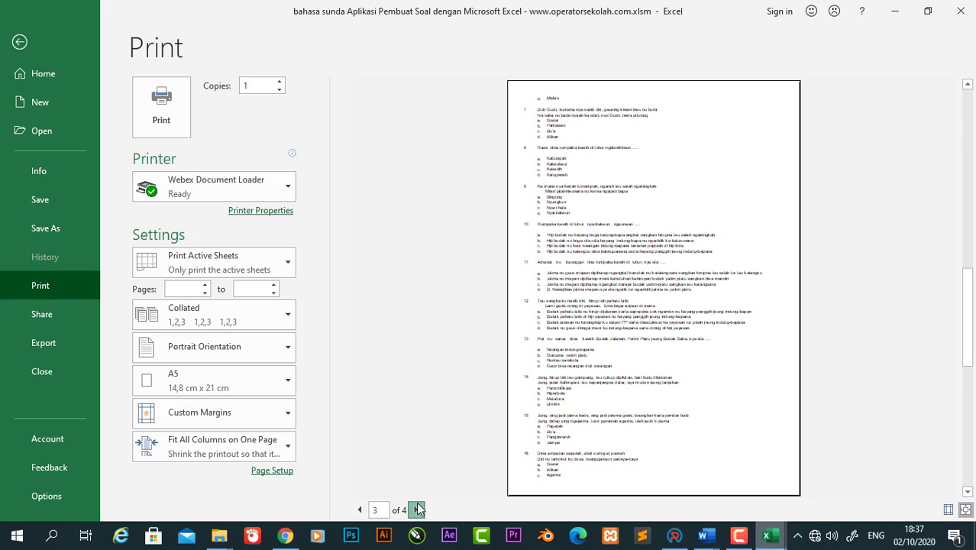
click(417, 509)
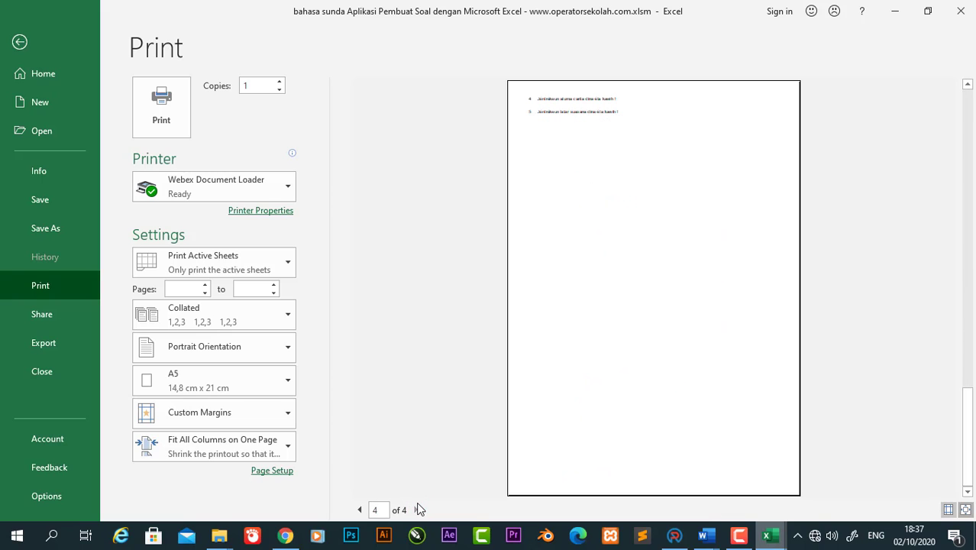
click(359, 509)
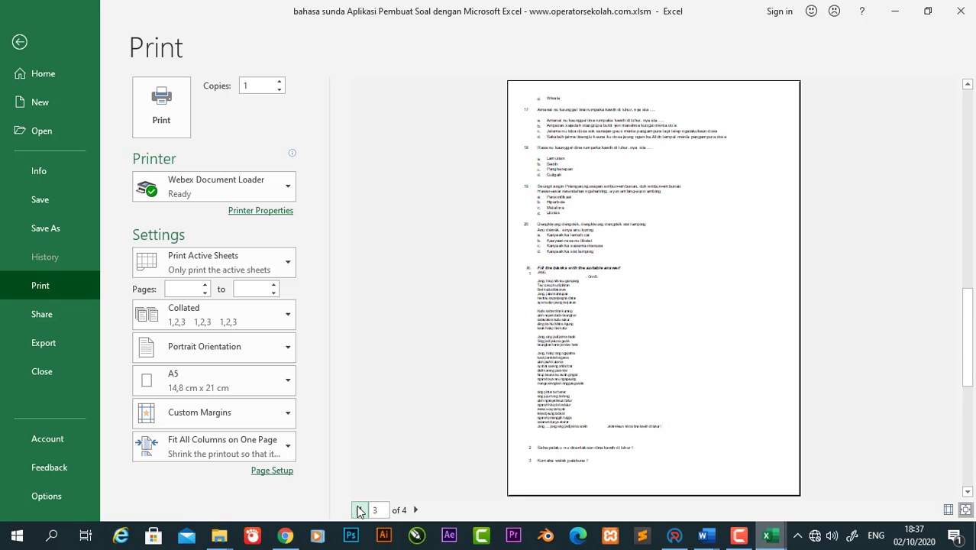
click(359, 510)
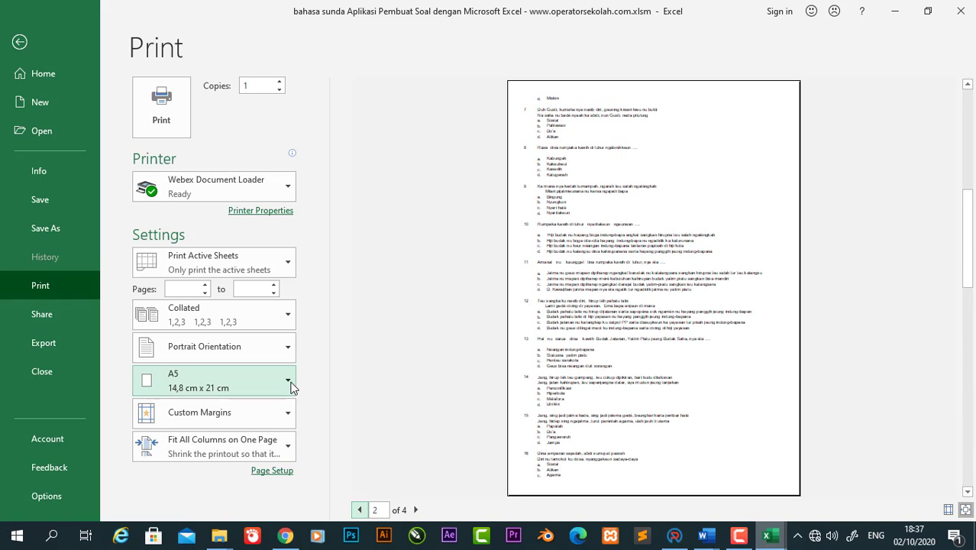
click(290, 384)
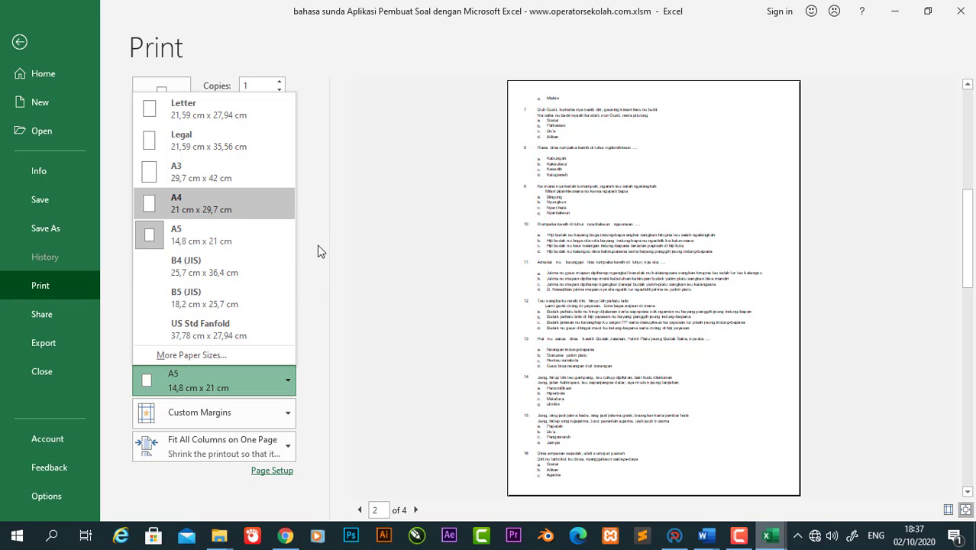
Step: Keep A5 paper, step the preview forward to page 4, then back to page 1
click(399, 244)
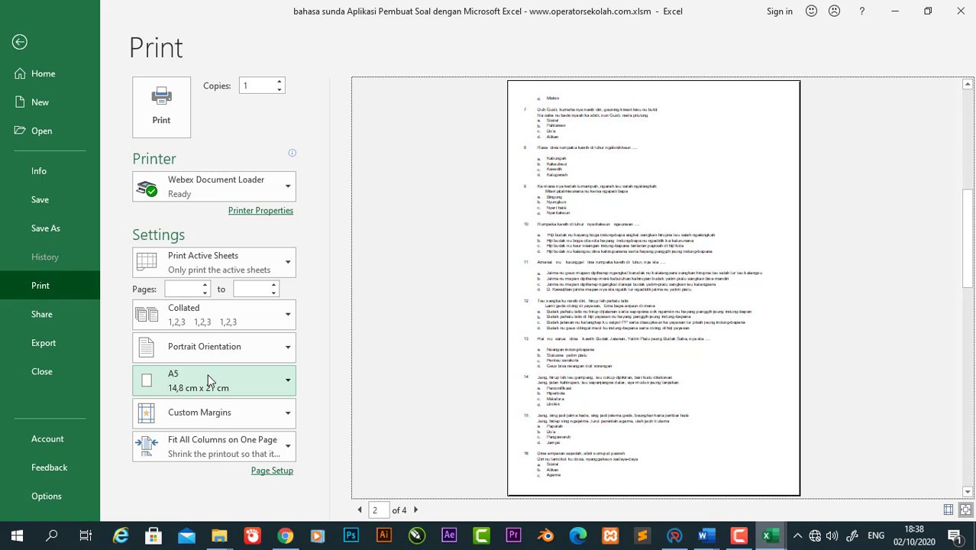
click(415, 509)
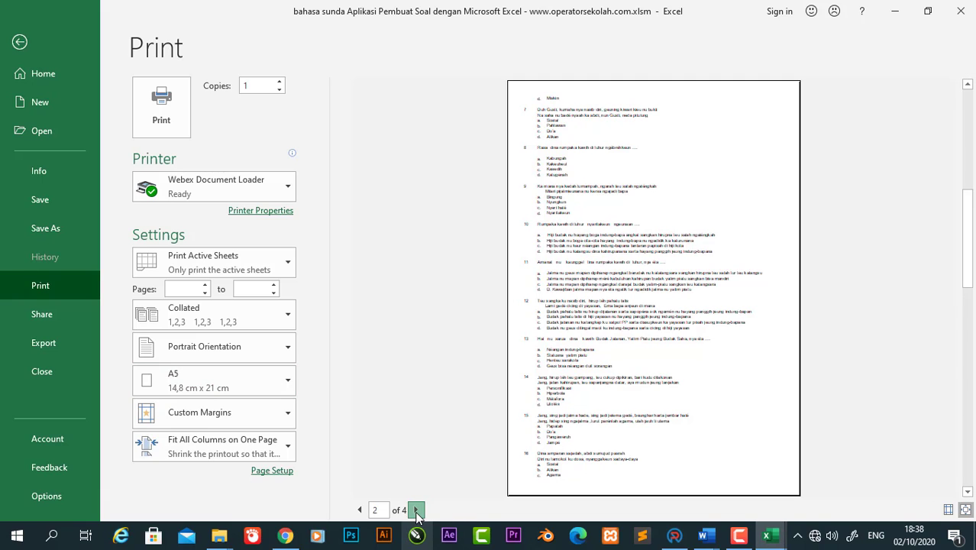
click(416, 509)
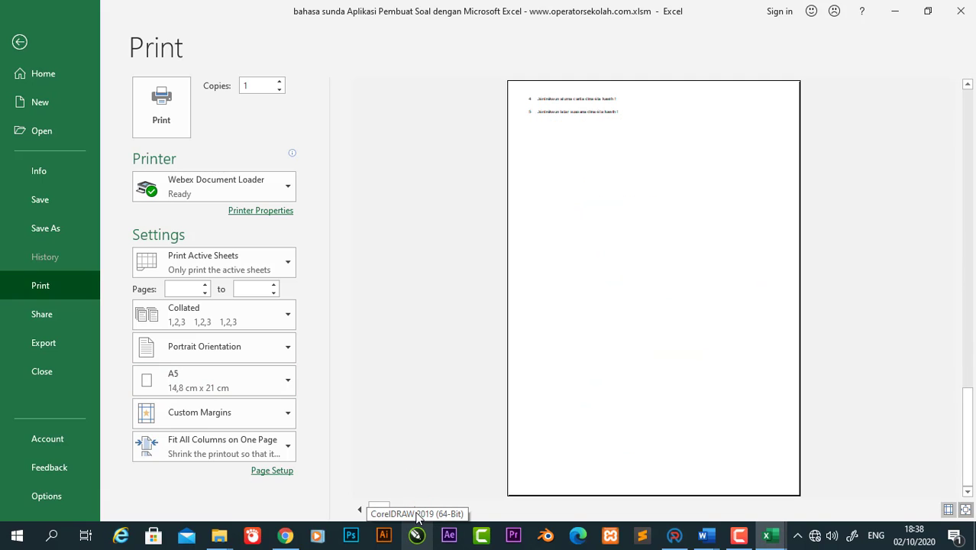
click(361, 510)
click(360, 510)
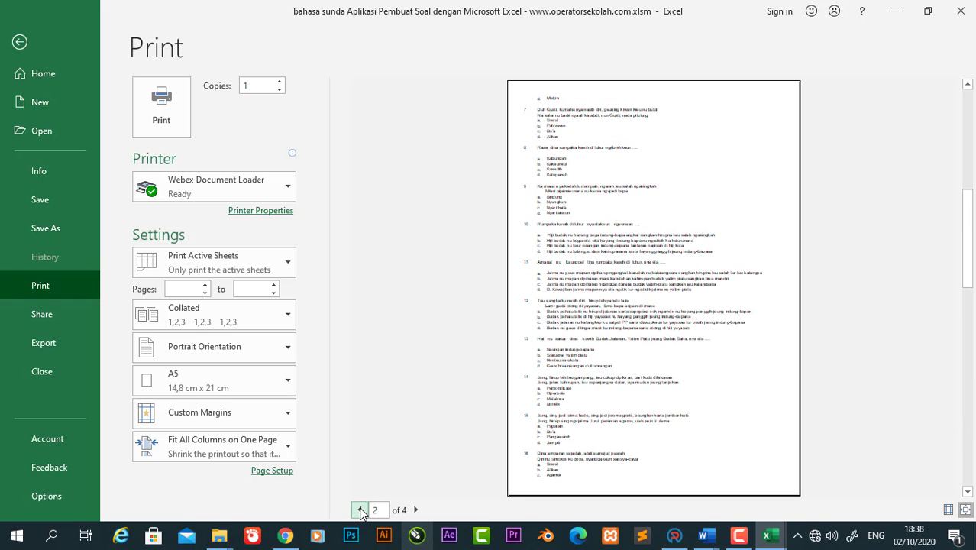
click(361, 510)
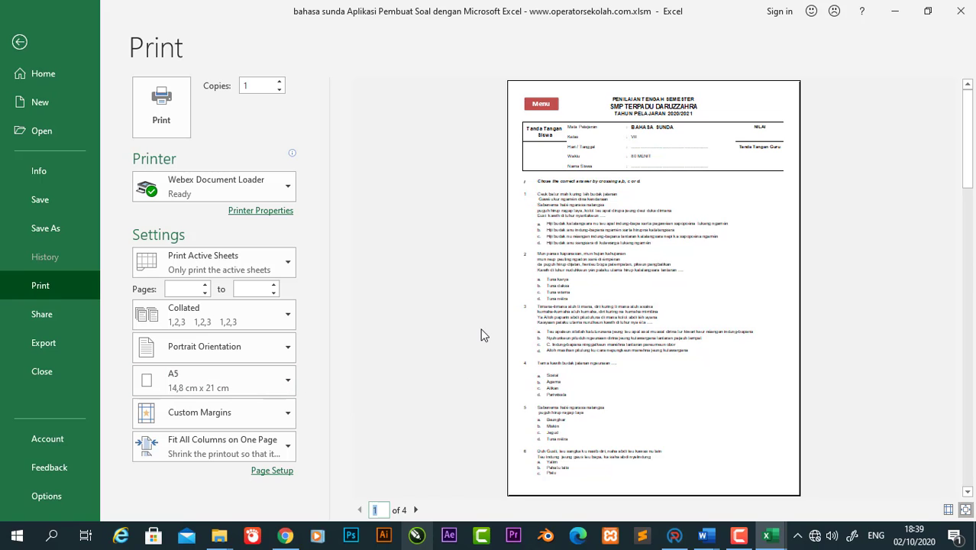
Step: Close the print preview, select the merged poem cell, then switch to the MENU sheet
click(21, 44)
click(241, 240)
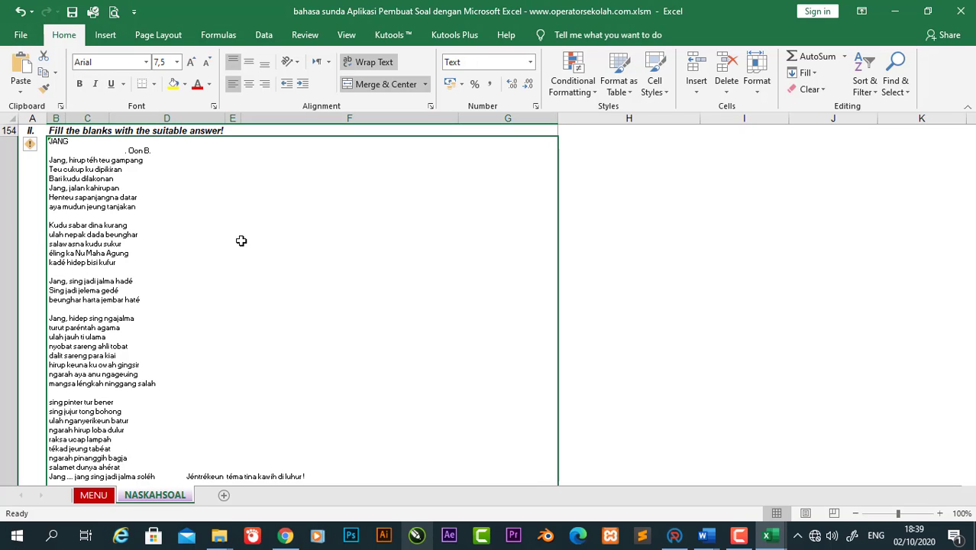
click(94, 495)
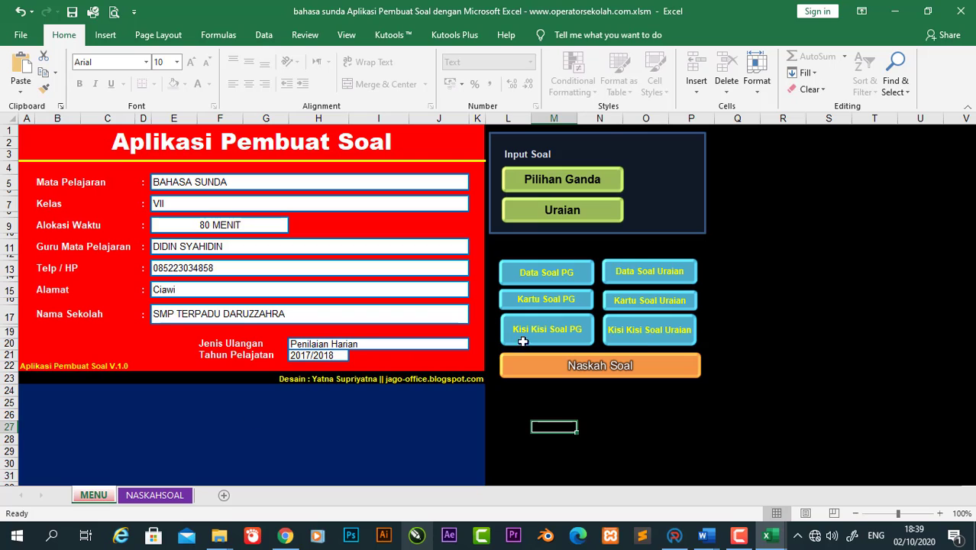
click(556, 381)
Step: Rebuild the NASKAHSOAL paper, review its earlier multiple-choice questions, then go back to MENU
click(542, 367)
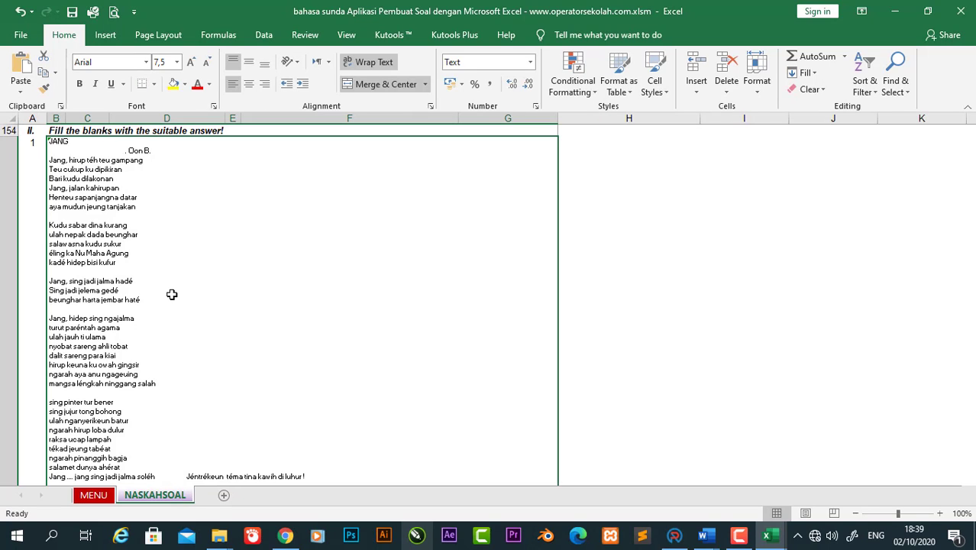
key(Up)
key(Up)
key(Up)
key(Up)
key(Up)
key(Up)
key(Up)
key(Up)
key(Up)
key(Up)
key(Up)
key(Up)
key(Up)
key(Up)
key(Up)
key(Up)
key(Up)
key(Up)
key(Up)
key(Up)
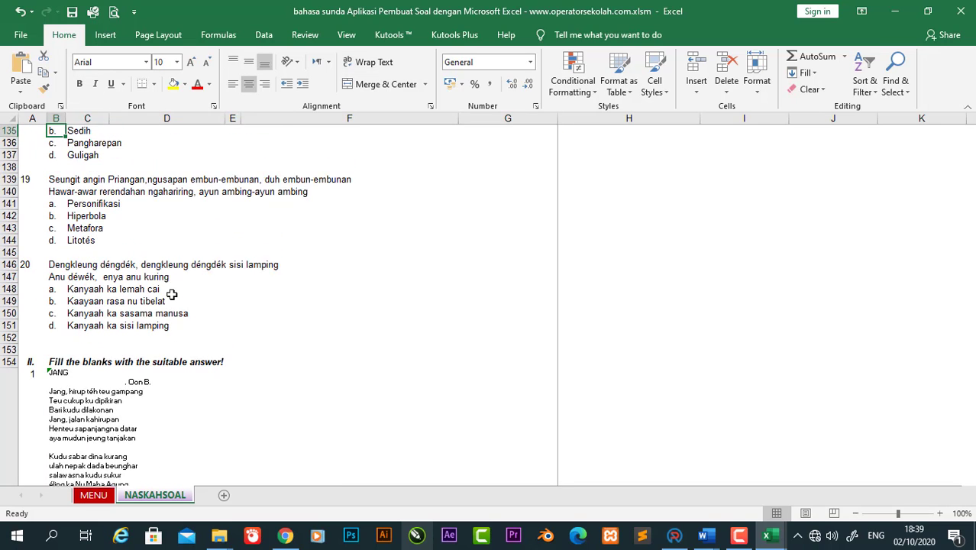
key(Up)
key(Up)
key(Up)
key(Up)
key(Up)
key(Up)
key(Up)
key(Up)
key(Up)
key(Up)
key(Up)
key(Up)
key(Up)
key(Up)
key(Up)
key(Up)
key(Up)
key(Up)
key(Up)
key(Up)
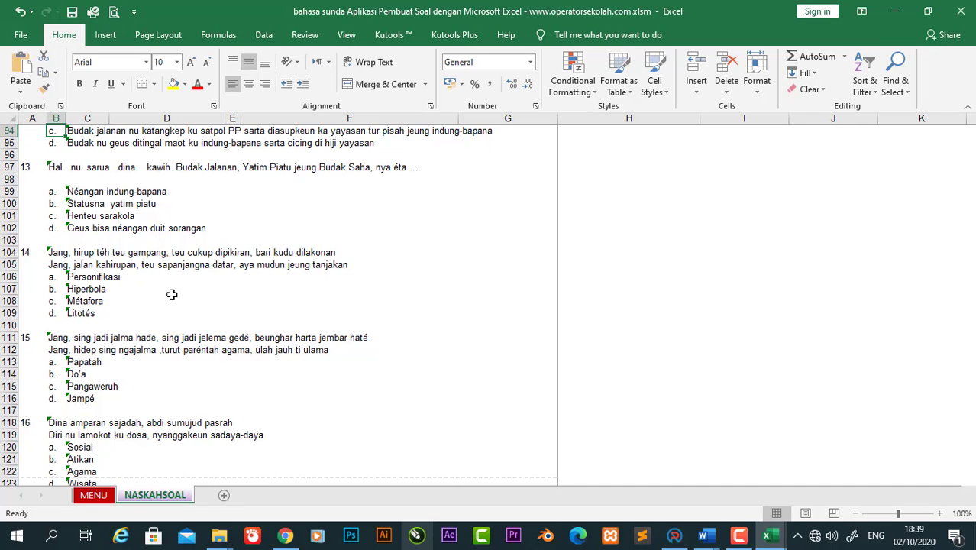
click(97, 496)
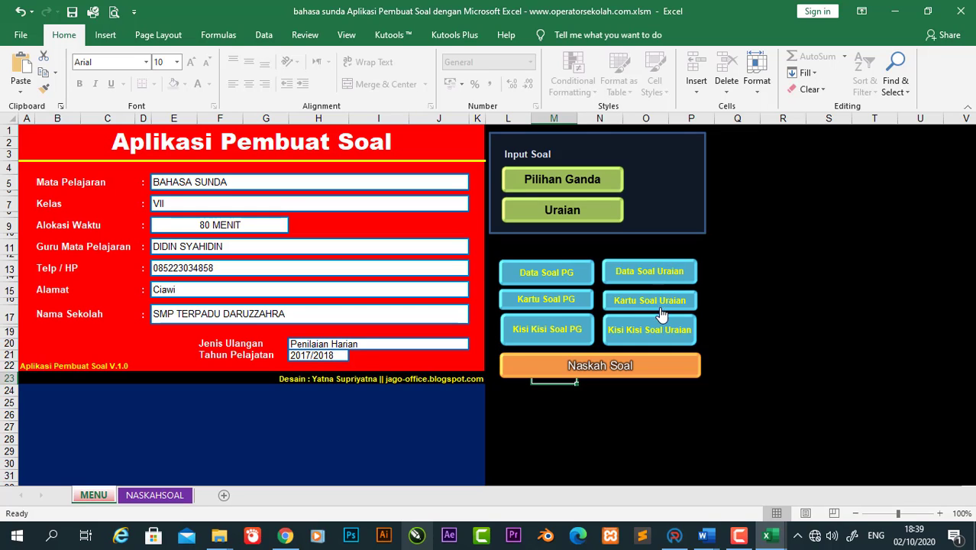
Step: Create the KARTU GANDA question cards and check both pages of their print preview
click(534, 304)
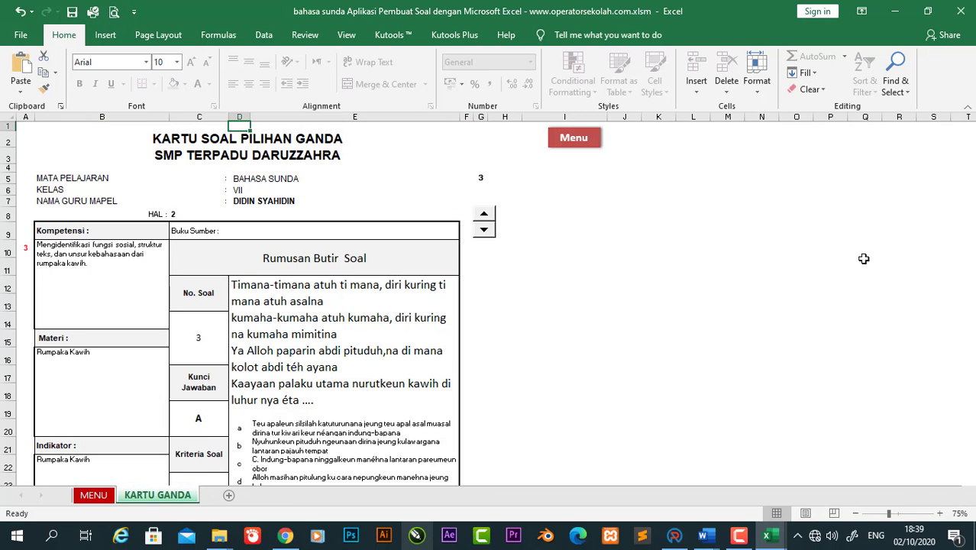
key(ctrl+p)
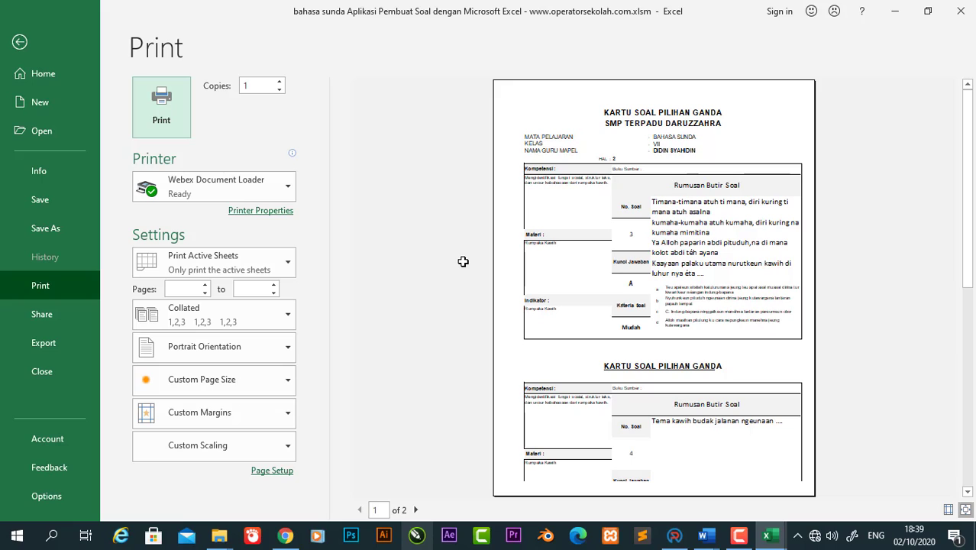
click(416, 509)
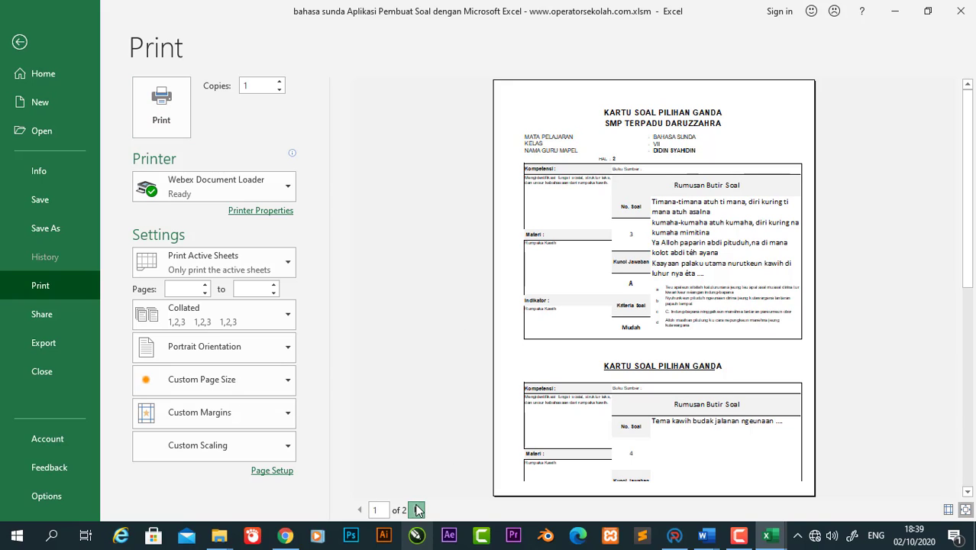
click(11, 44)
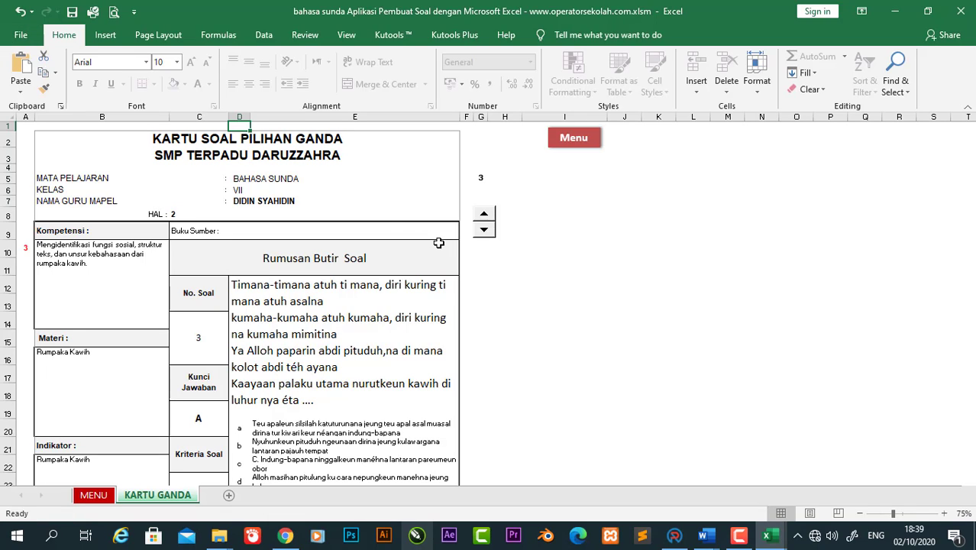
click(483, 230)
click(483, 230)
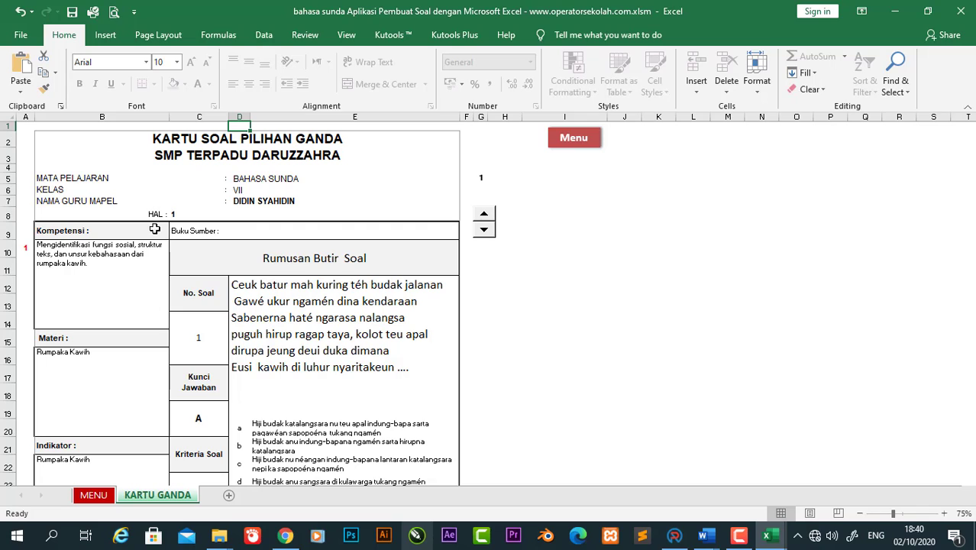
click(207, 342)
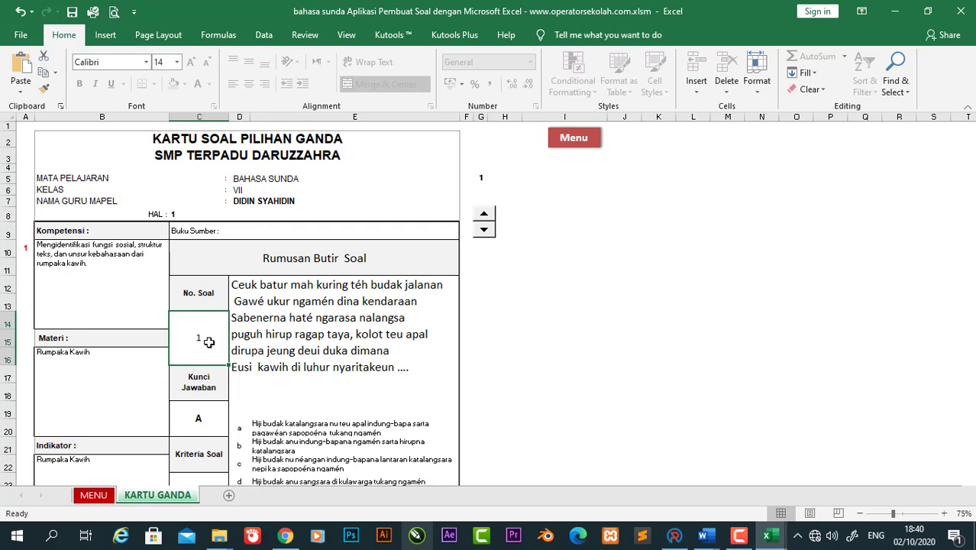
click(316, 321)
key(Down)
key(Down)
key(Down)
key(Down)
key(Down)
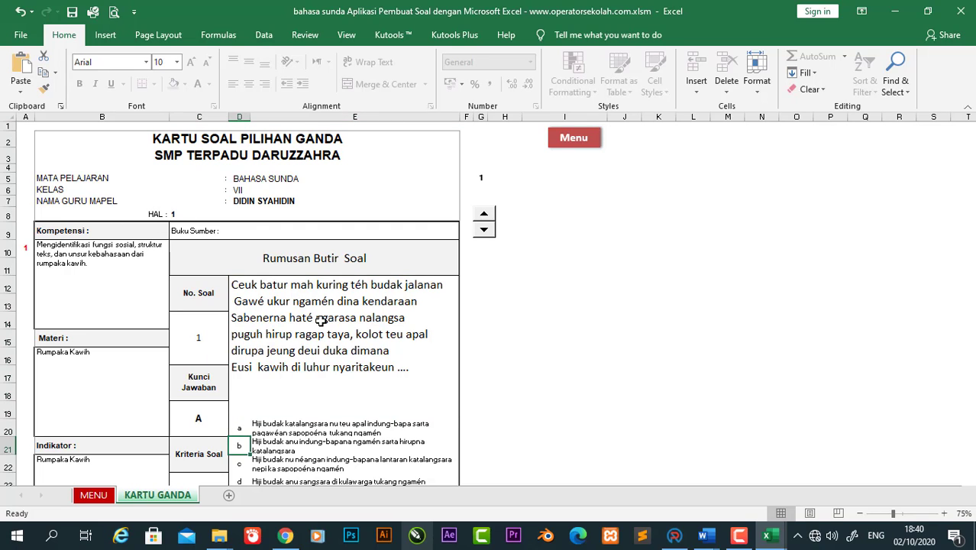
key(Down)
key(Down)
key(Down)
key(Down)
key(Down)
key(Down)
key(Up)
key(Up)
key(Up)
key(Up)
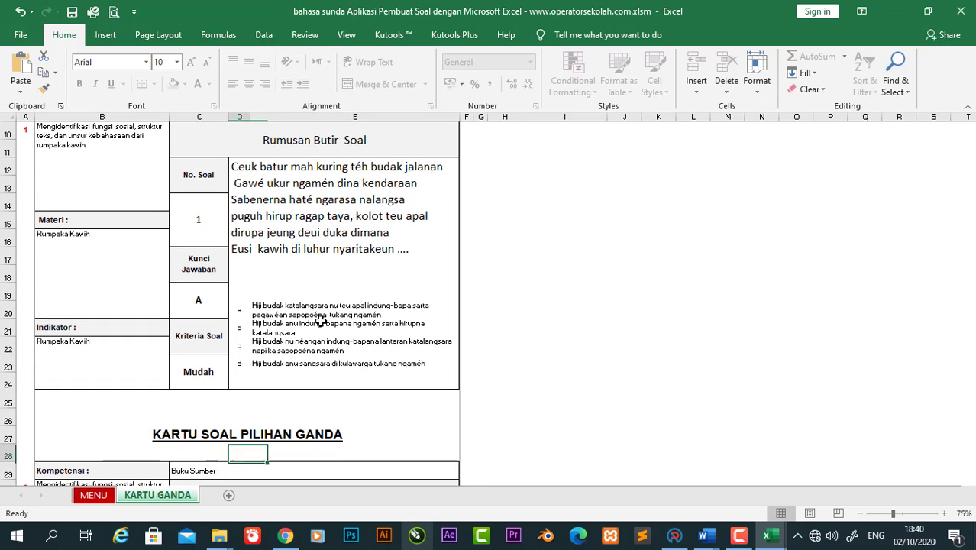
key(Up)
key(Up)
key(Up)
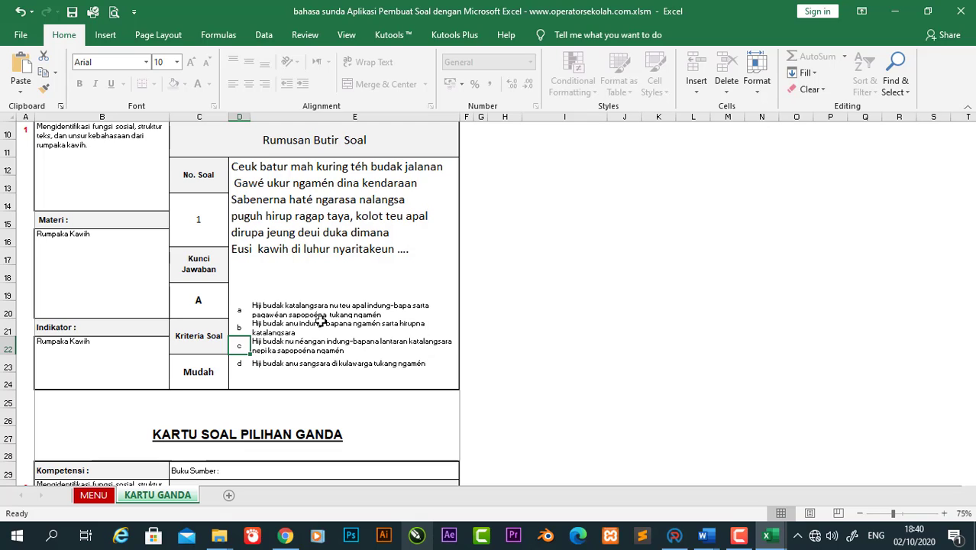
key(Up)
key(Up)
key(Up)
key(Up)
key(Up)
key(Up)
key(Up)
key(Up)
key(Up)
key(Up)
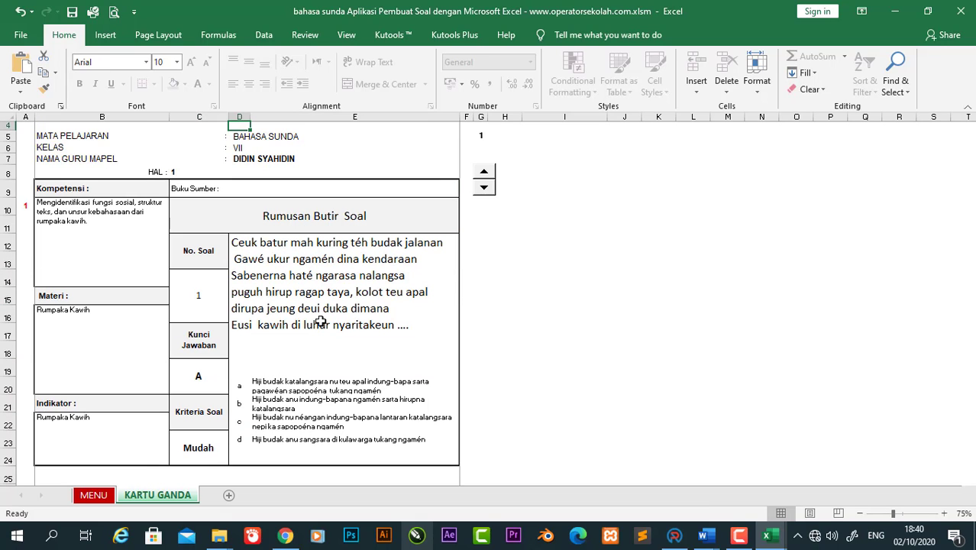
key(Down)
key(Down)
key(Down)
key(Down)
key(Down)
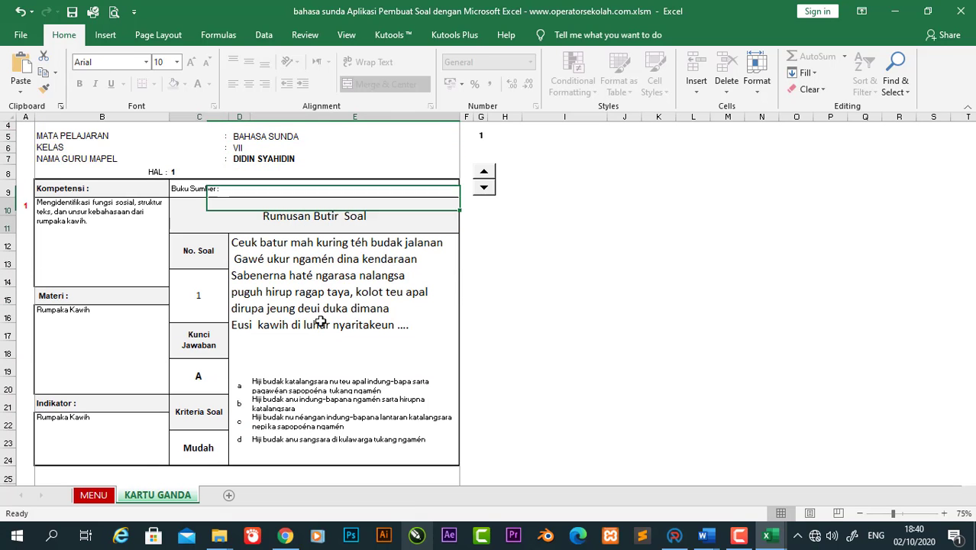
key(Down)
key(Down)
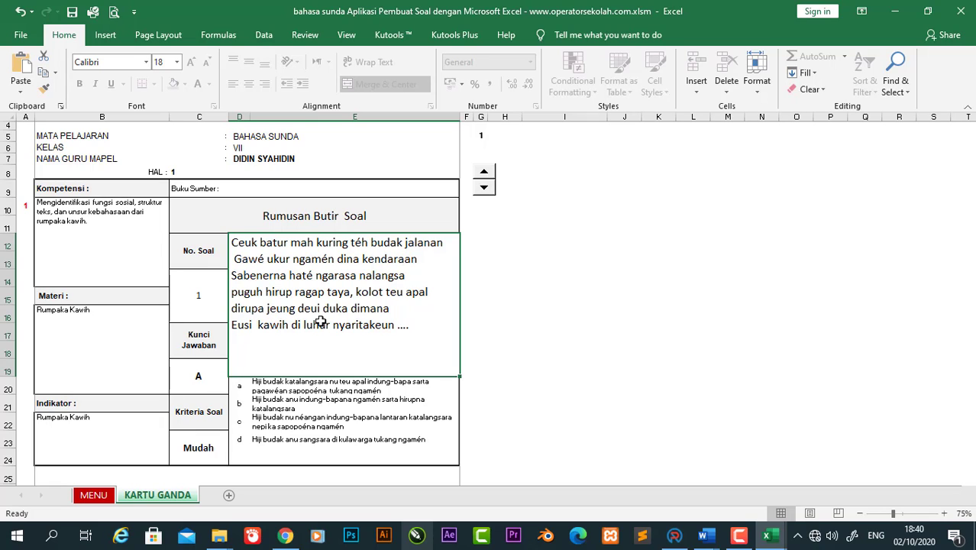
key(Up)
key(Up)
key(Up)
key(Up)
key(Up)
key(Up)
key(Down)
key(Down)
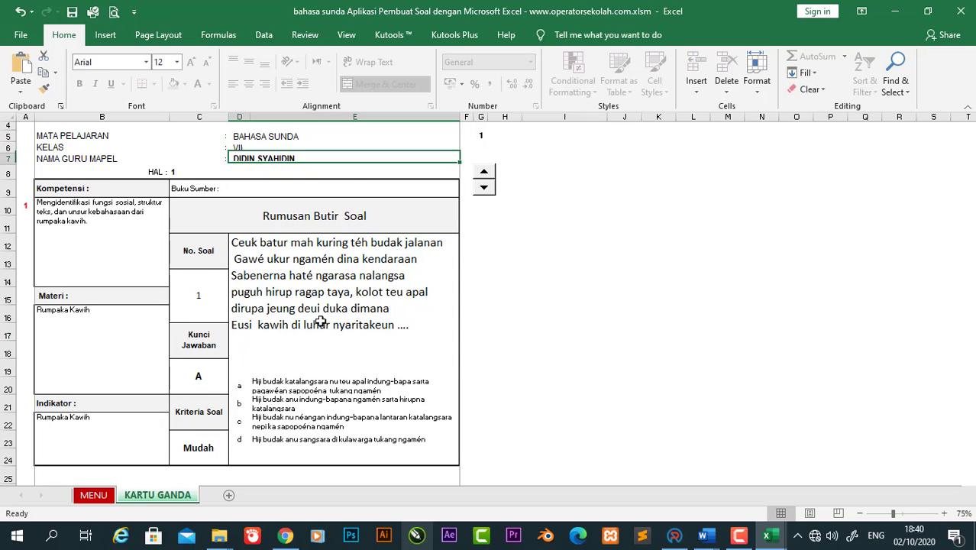
key(Down)
key(Down)
key(Down)
key(Down)
key(Down)
key(Down)
key(Down)
key(Down)
key(Down)
key(Down)
key(Down)
key(Down)
key(Down)
key(Down)
key(Down)
key(Down)
key(Down)
key(Down)
key(Down)
key(Down)
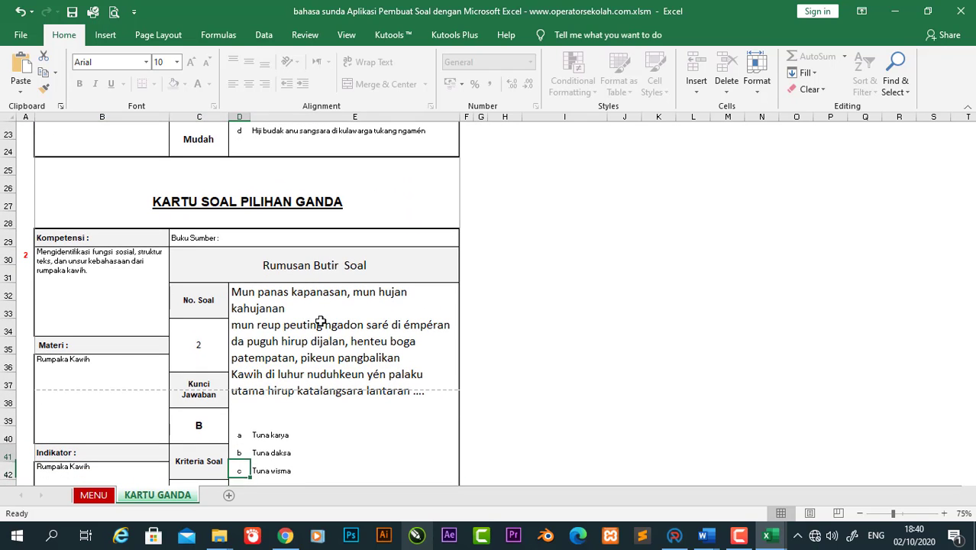
key(Down)
key(Down)
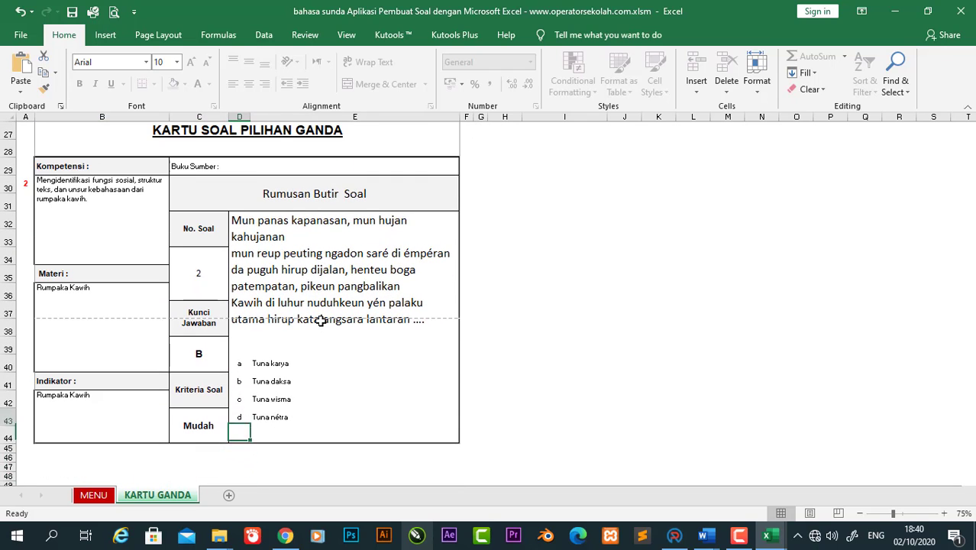
key(Up)
key(Up)
key(Up)
key(Up)
key(Up)
key(Down)
key(Down)
key(Down)
key(Down)
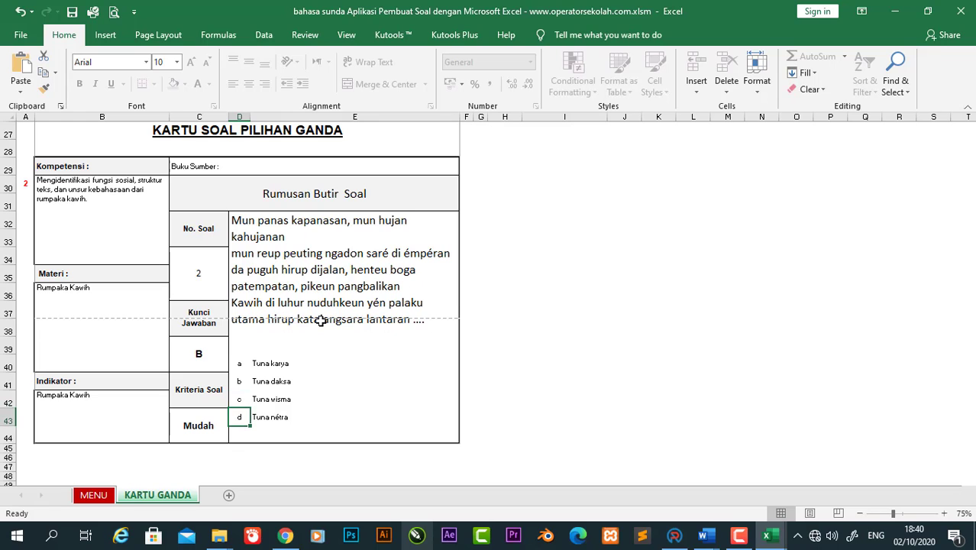
key(Up)
key(Up)
key(Up)
key(Up)
key(Up)
key(Up)
key(Up)
key(Up)
key(Up)
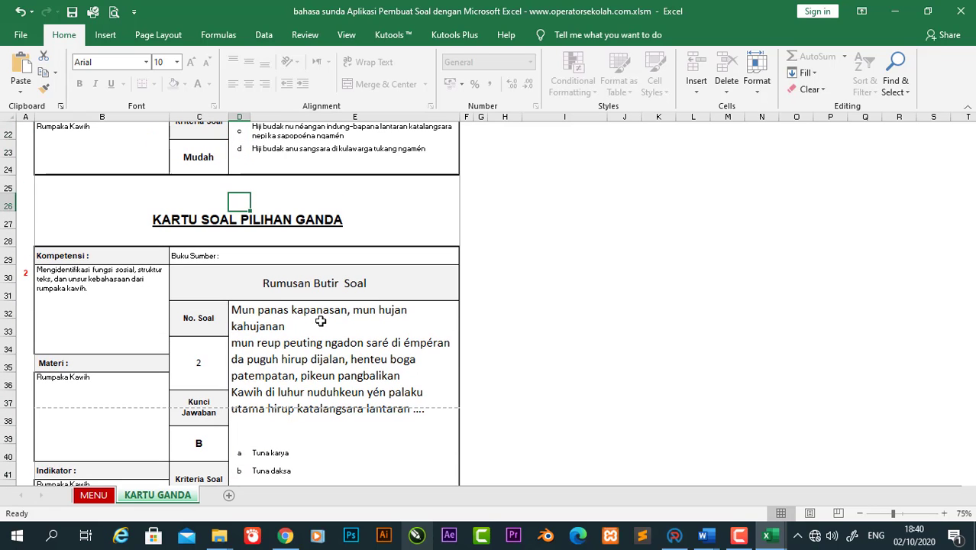
key(Down)
key(Down)
key(Down)
key(Down)
key(Down)
key(Down)
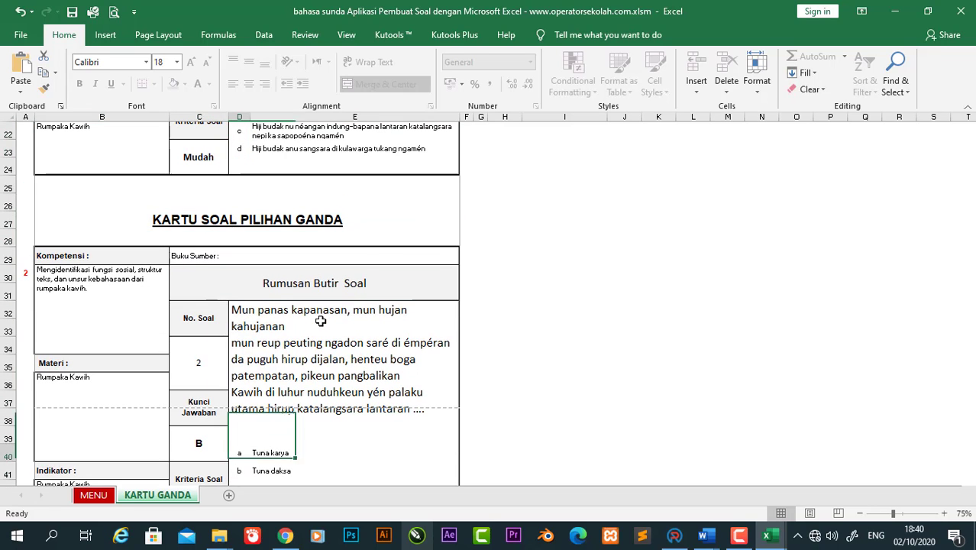
key(Down)
key(Down)
key(Down)
key(Down)
key(Down)
key(Down)
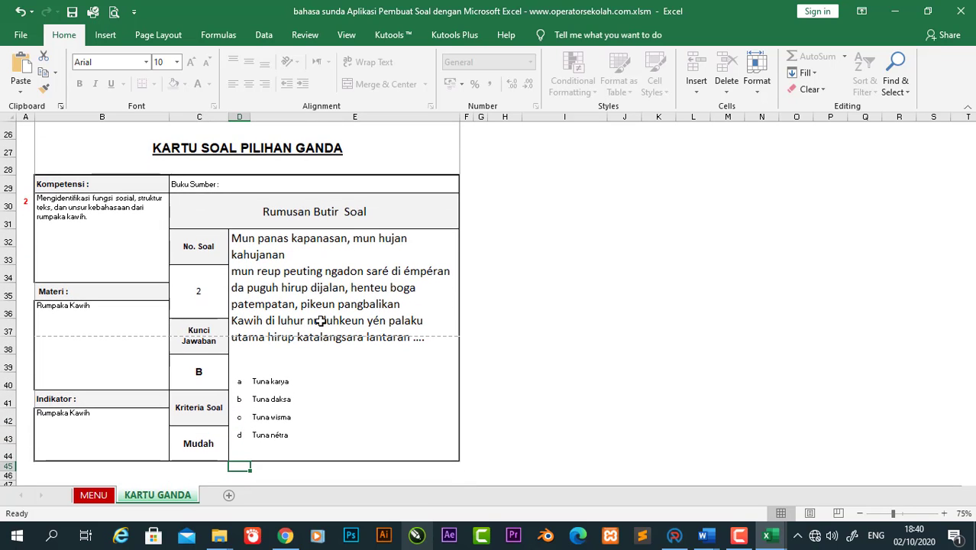
key(Up)
key(Up)
key(Up)
key(Up)
key(Up)
key(Up)
key(Up)
key(Up)
key(Up)
key(Up)
key(Up)
key(Up)
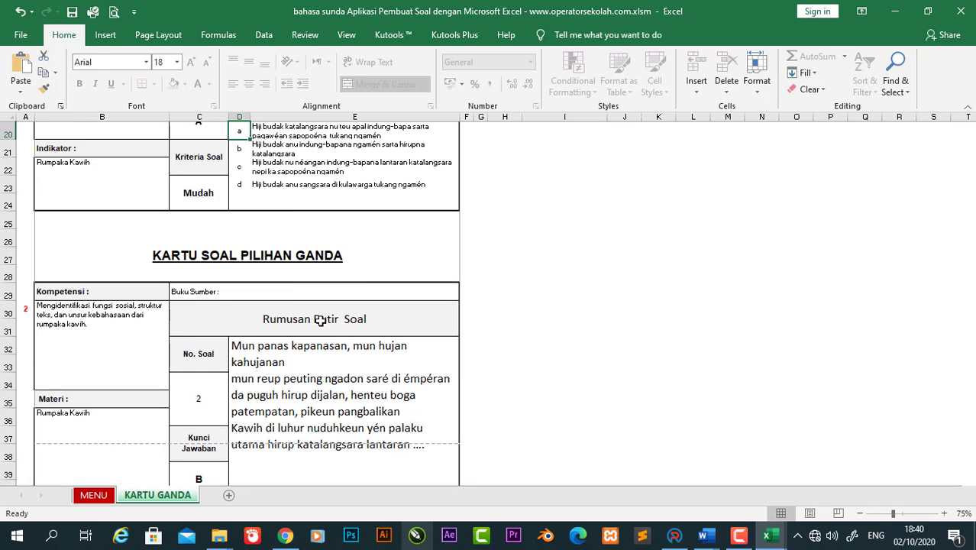
key(Up)
key(Up)
key(Up)
key(Up)
key(Up)
key(Up)
key(Up)
key(Up)
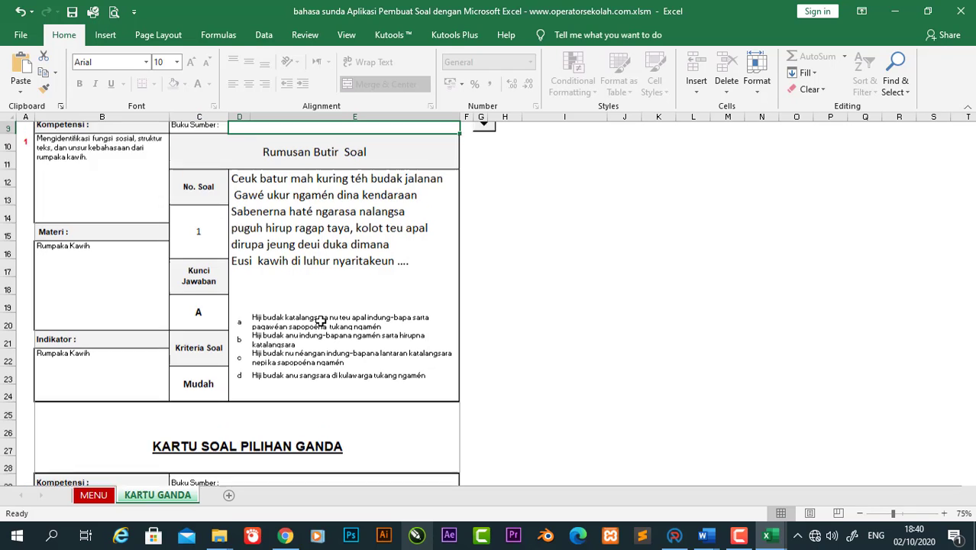
key(Up)
key(Up)
key(Up)
key(Up)
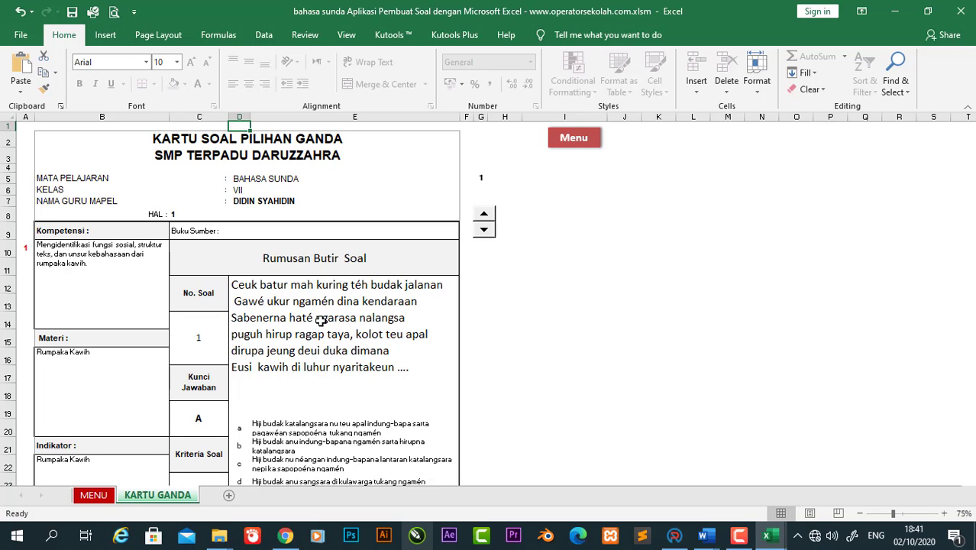
key(Down)
key(Down)
key(Down)
key(Down)
key(Down)
key(Down)
key(Down)
key(Down)
key(Down)
key(Down)
key(Down)
key(Down)
key(Down)
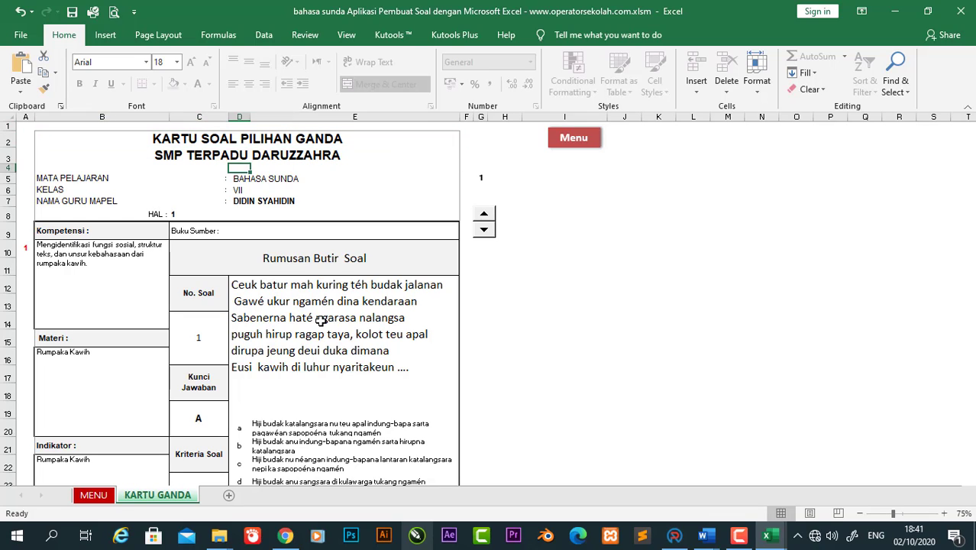
key(Down)
key(Down)
key(Down)
key(Down)
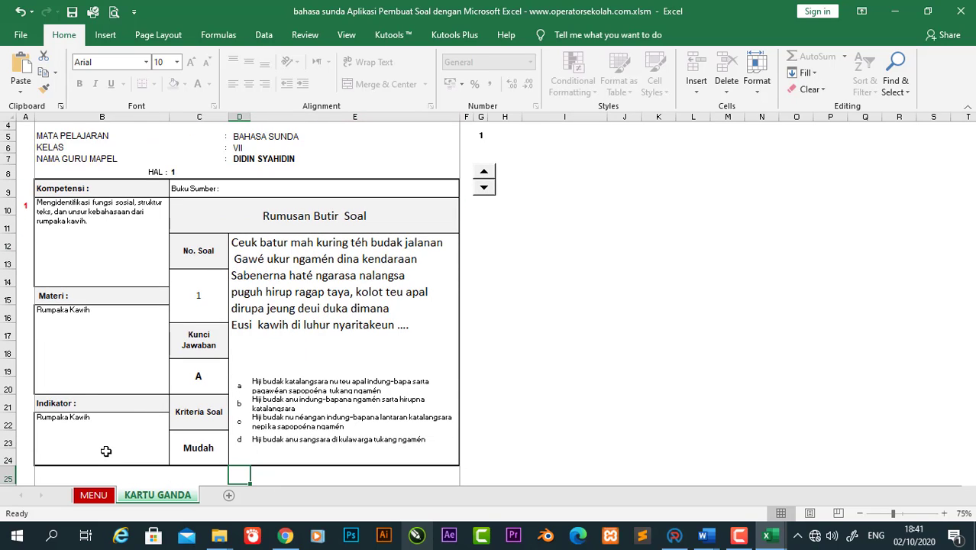
Step: Open the KISI2GANDA blueprint from MENU and review its filled rows for questions 1–5
click(95, 496)
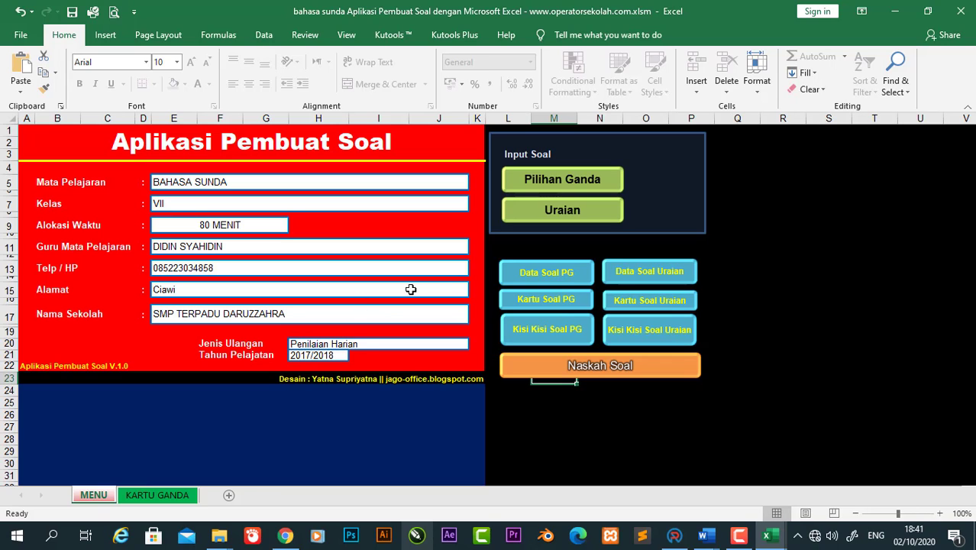
click(547, 336)
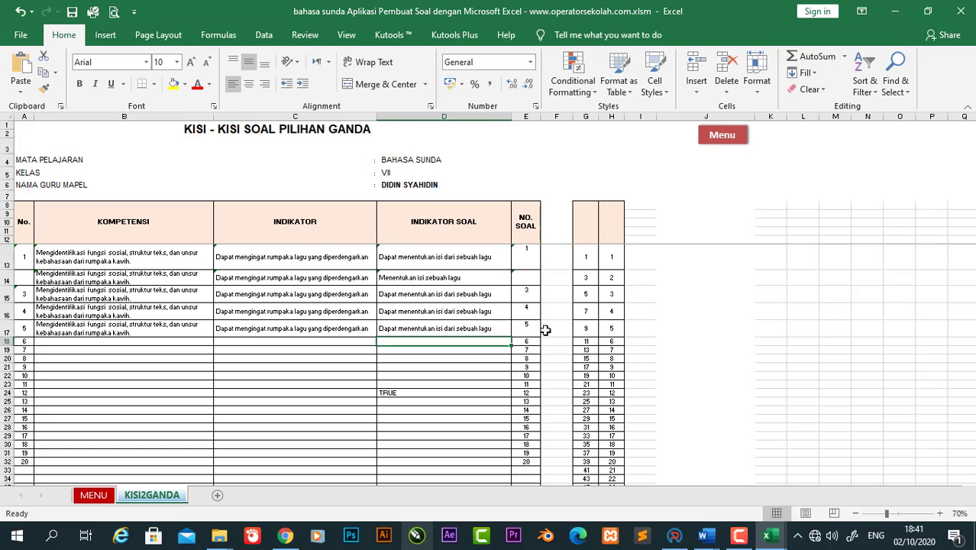
key(Down)
key(Down)
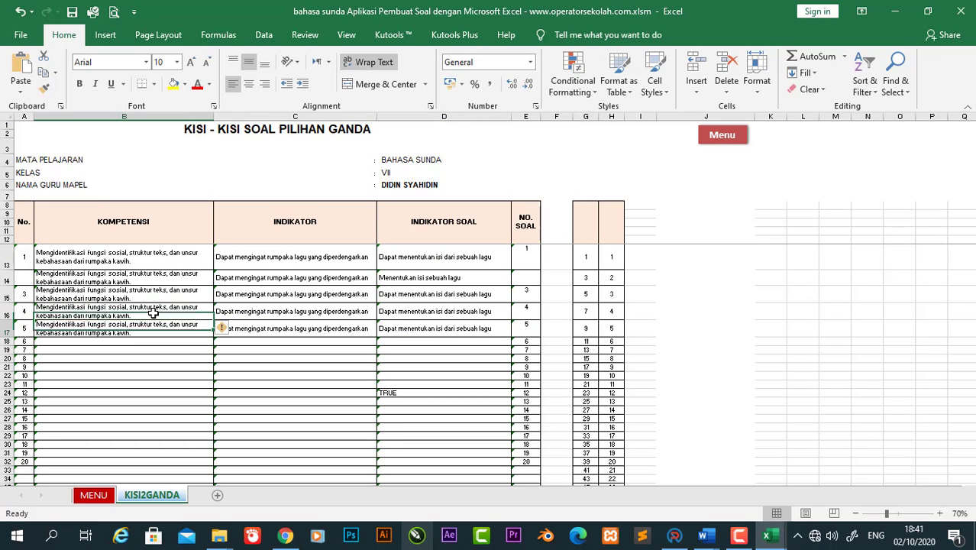
key(Up)
key(Up)
key(Up)
key(Up)
key(Up)
key(Down)
key(Down)
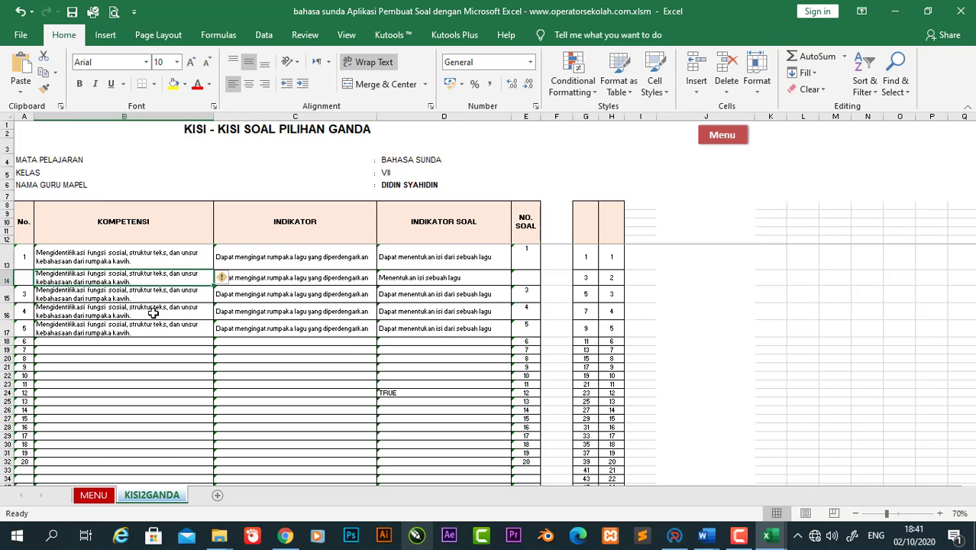
key(Up)
key(Up)
key(Up)
key(Up)
key(Up)
key(Up)
key(Up)
key(Up)
key(Up)
key(Up)
key(Up)
key(Down)
key(Down)
key(Down)
key(Down)
key(Down)
key(Down)
key(Down)
key(Down)
key(Down)
key(Down)
key(Down)
key(Down)
key(Down)
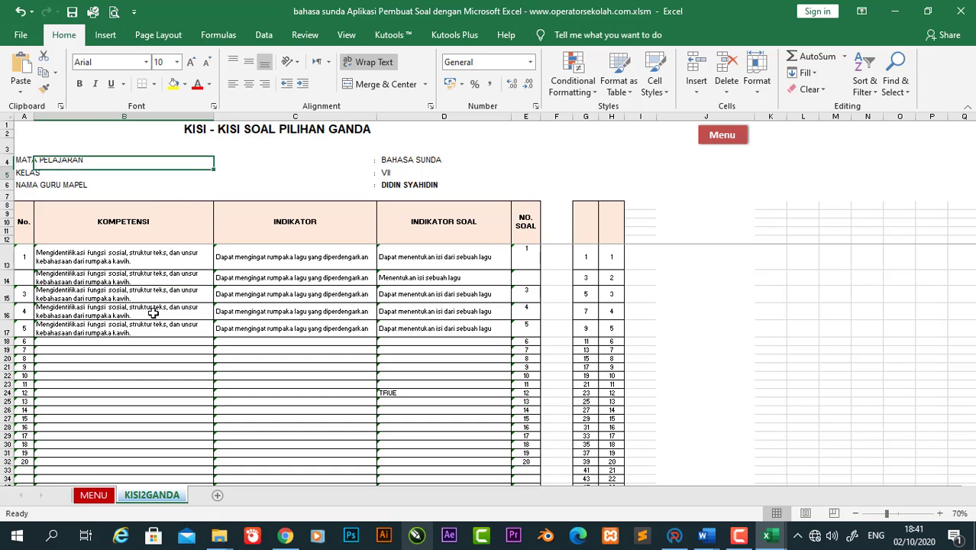
key(Down)
key(Up)
key(Up)
key(Up)
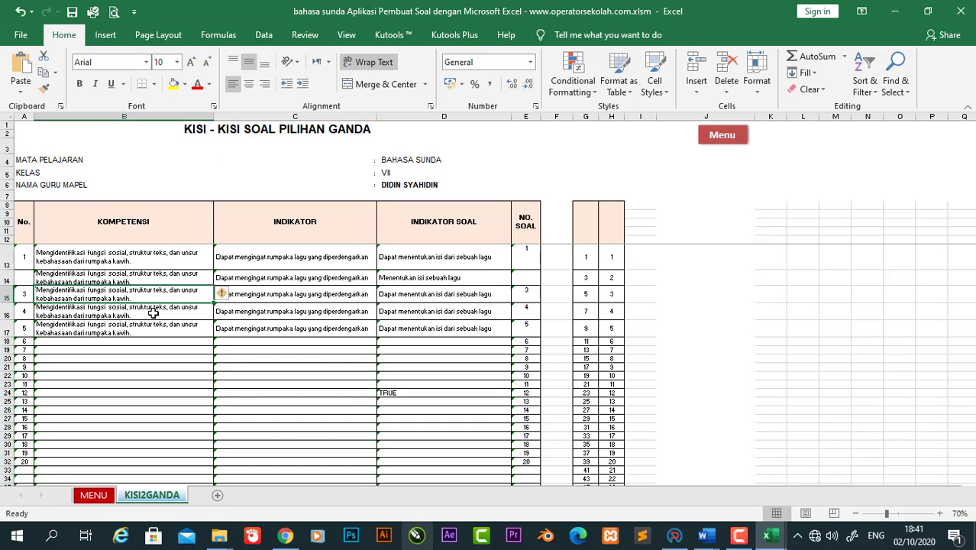
Step: Check the empty cells in row 21 and B18, then restore the maximized Excel window
click(483, 367)
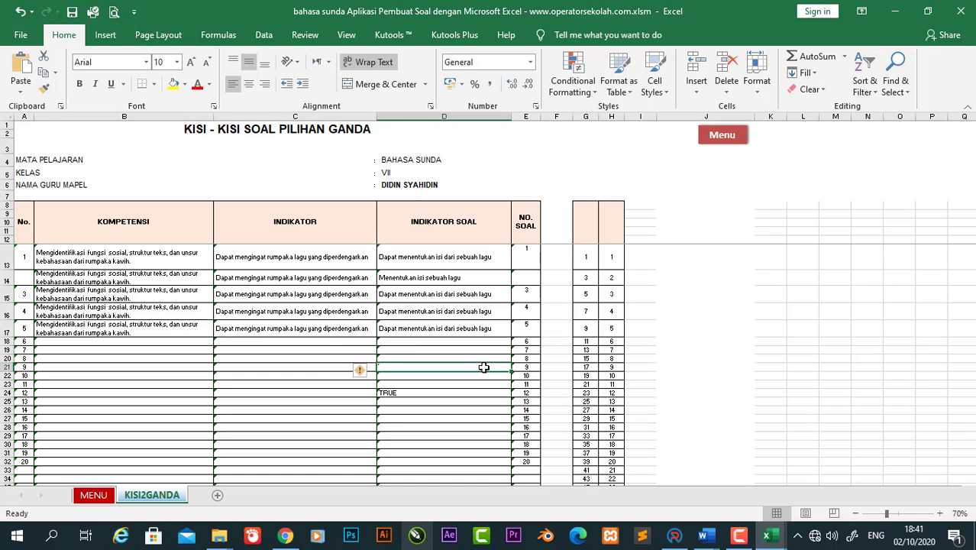
click(105, 341)
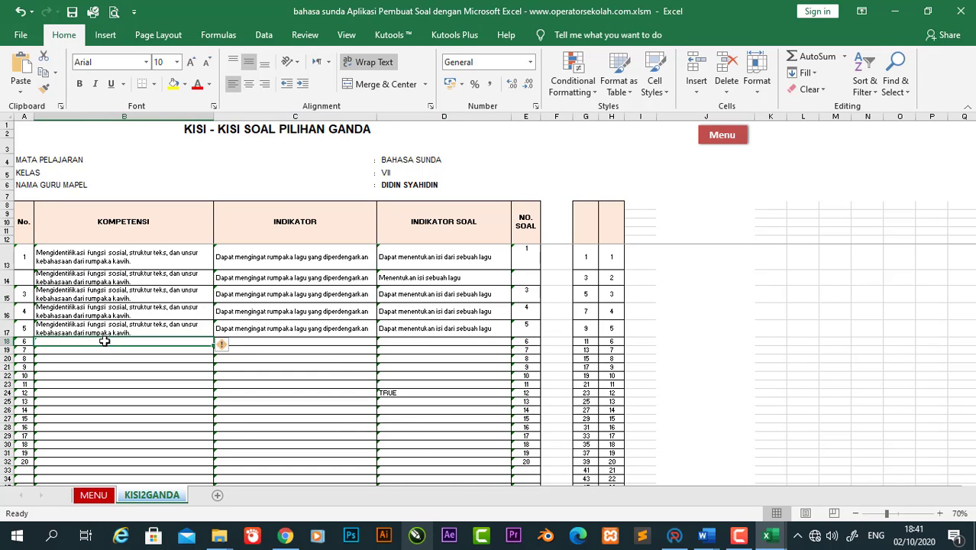
click(928, 11)
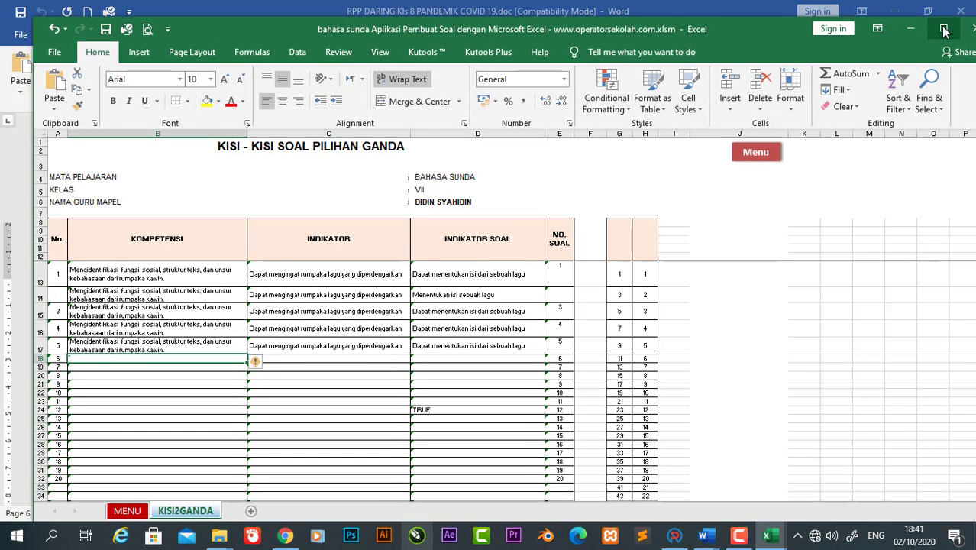
click(943, 29)
click(348, 36)
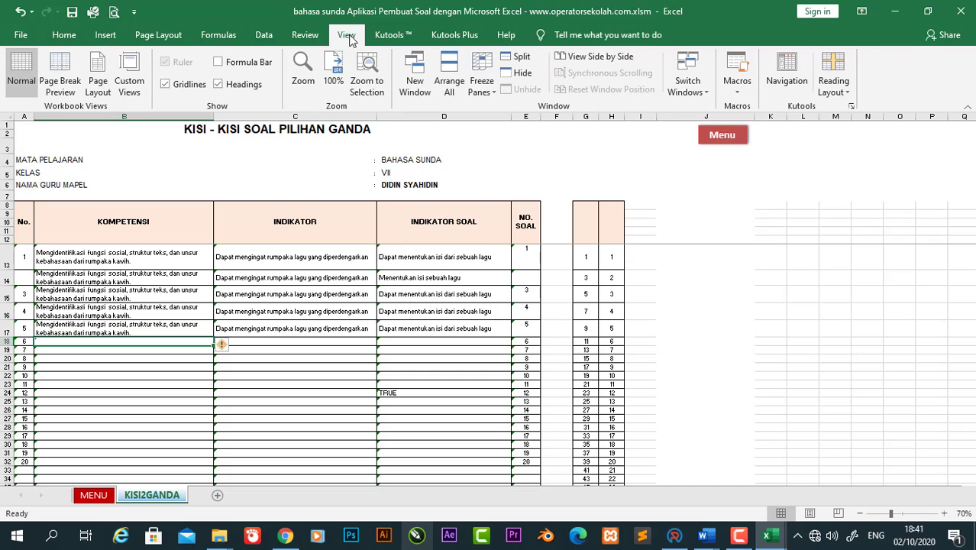
click(233, 65)
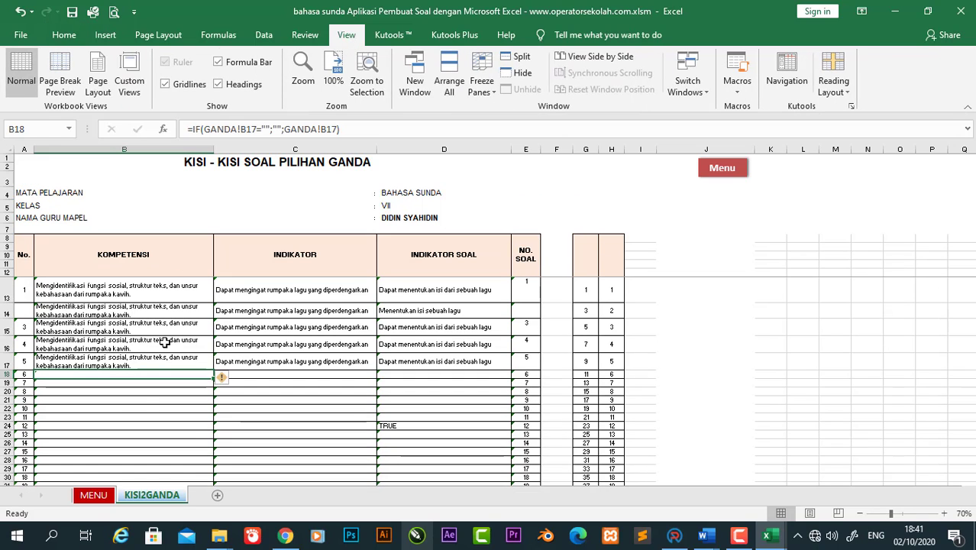
click(87, 383)
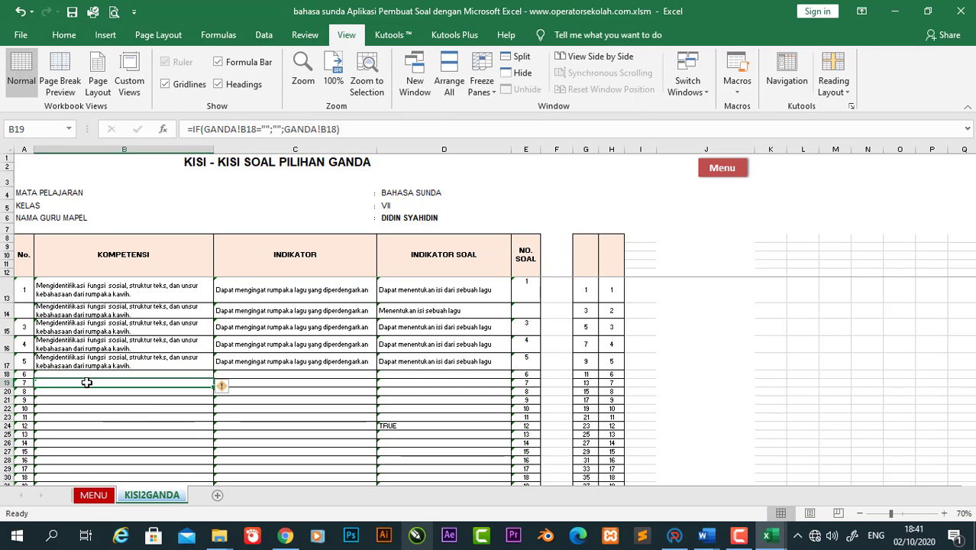
key(Down)
key(Down)
key(Down)
key(Down)
key(Down)
key(Down)
key(Down)
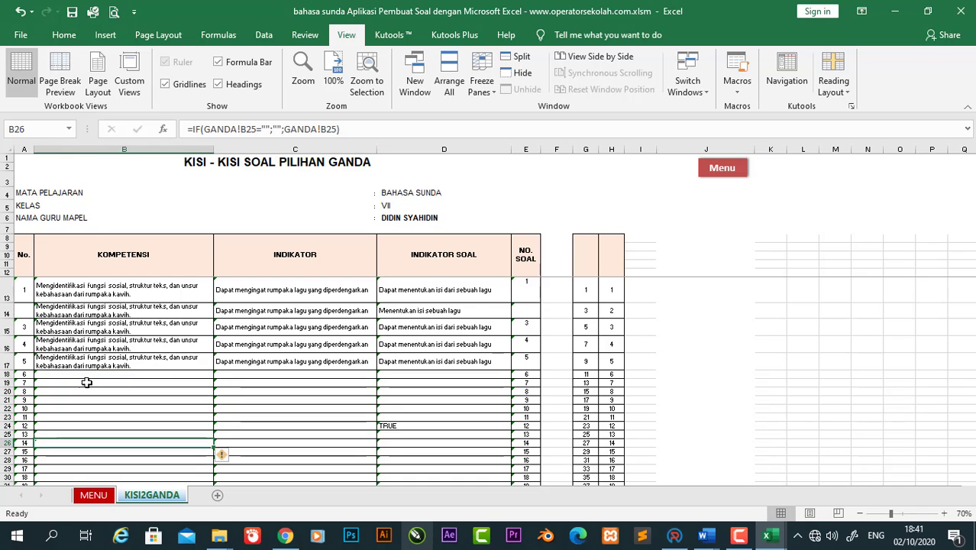
key(Up)
key(Up)
key(Up)
key(Up)
key(Up)
key(Up)
key(Up)
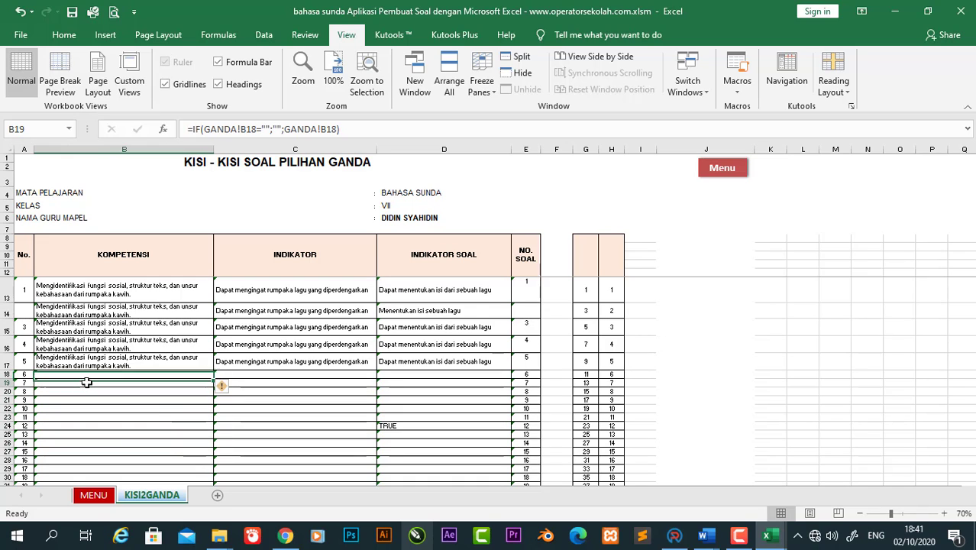
key(Down)
key(Down)
key(Down)
key(Down)
key(Down)
key(Down)
key(Down)
key(Down)
key(Down)
key(Down)
key(Down)
key(Down)
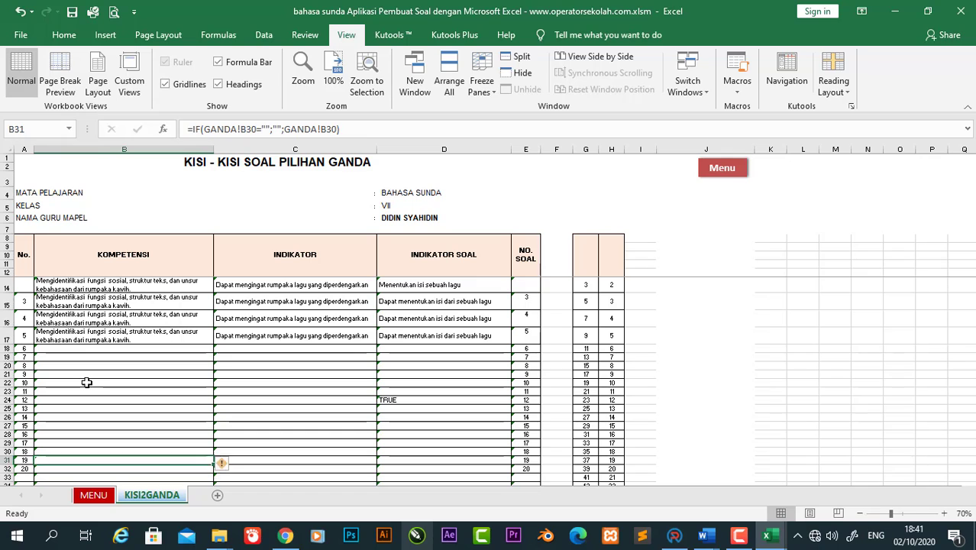
key(Down)
key(Down)
key(Up)
key(Up)
key(Up)
key(Up)
key(Up)
key(Up)
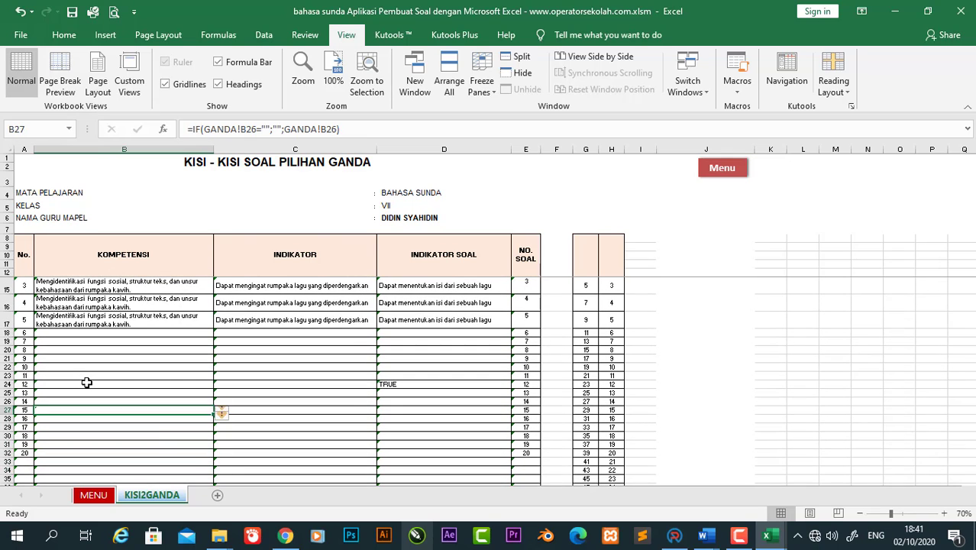
key(Up)
key(Up)
key(Up)
key(Up)
key(Up)
key(Up)
key(Up)
key(Up)
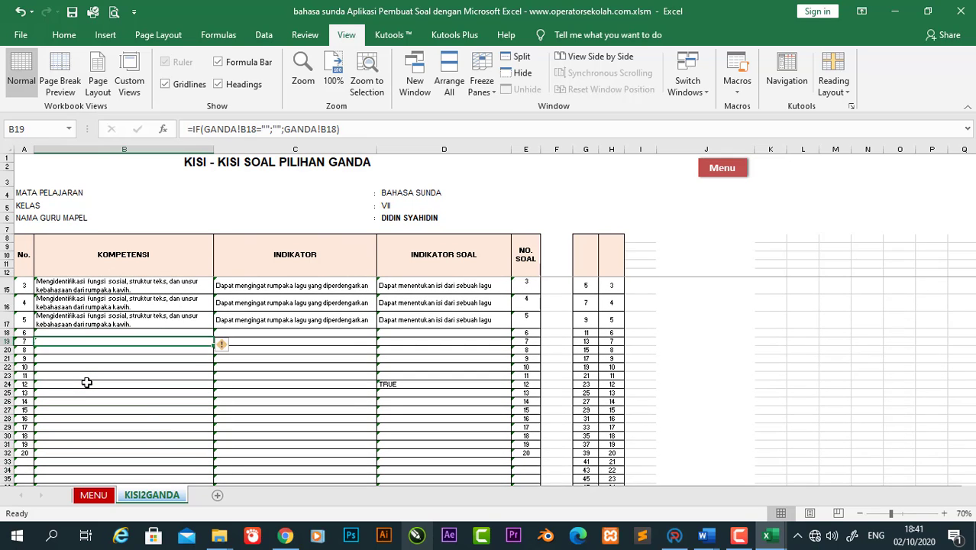
key(Down)
key(Down)
key(Down)
key(Down)
key(Down)
key(Down)
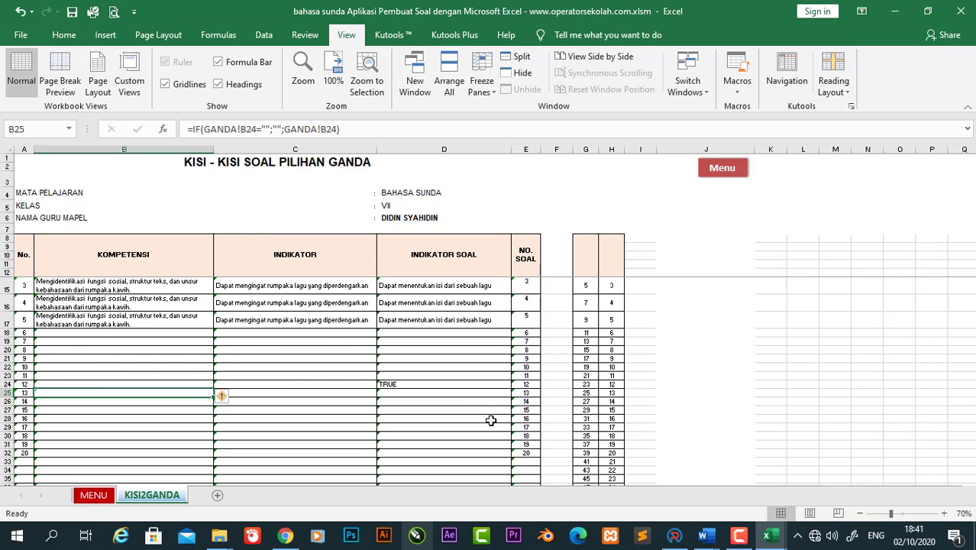
click(490, 420)
click(274, 390)
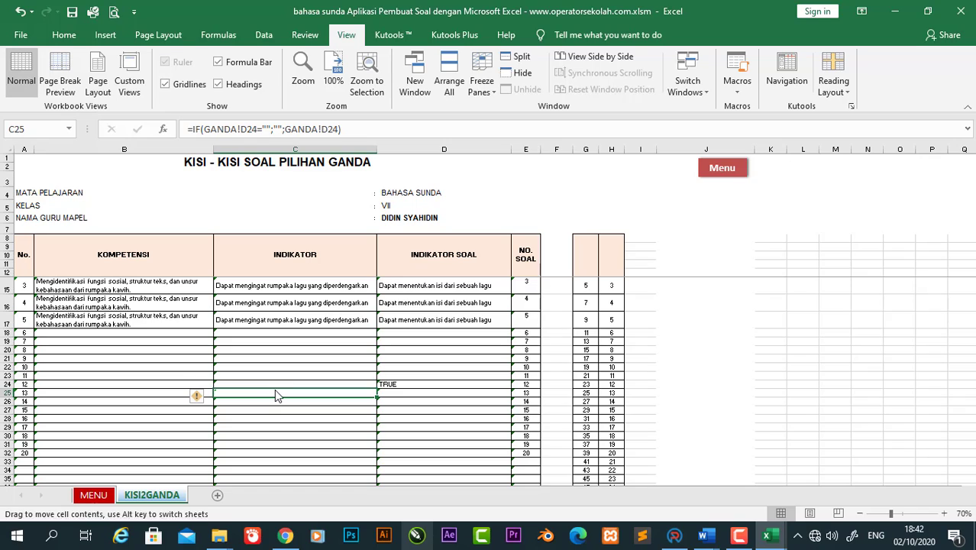
click(263, 379)
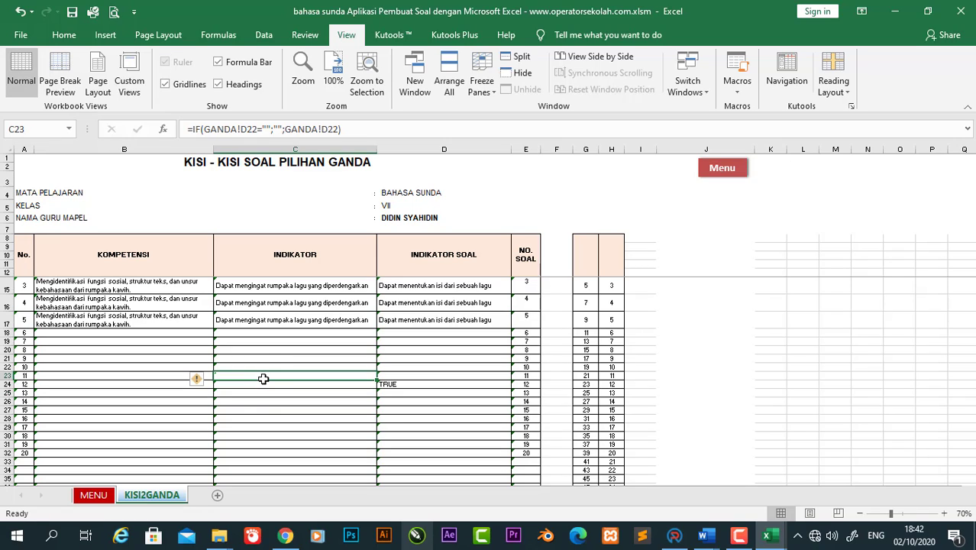
click(265, 358)
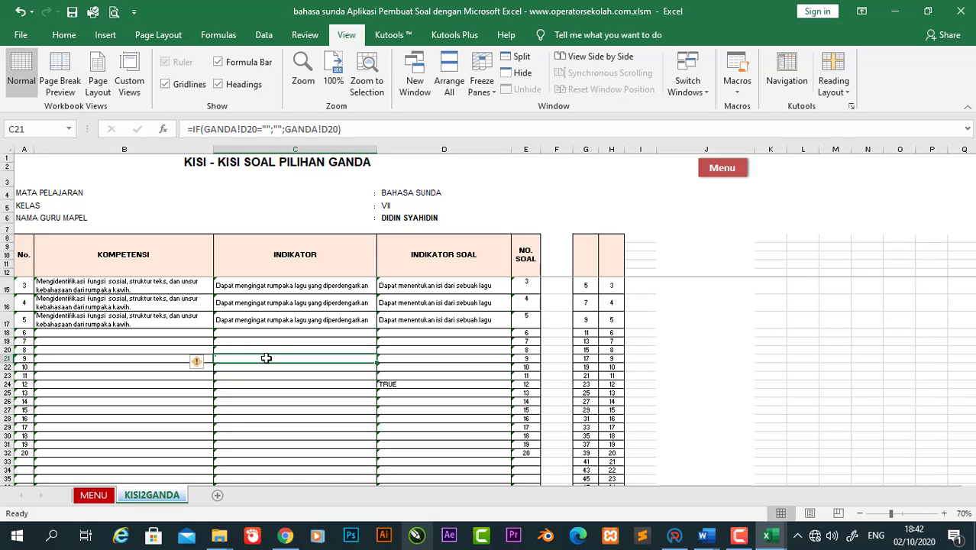
click(300, 324)
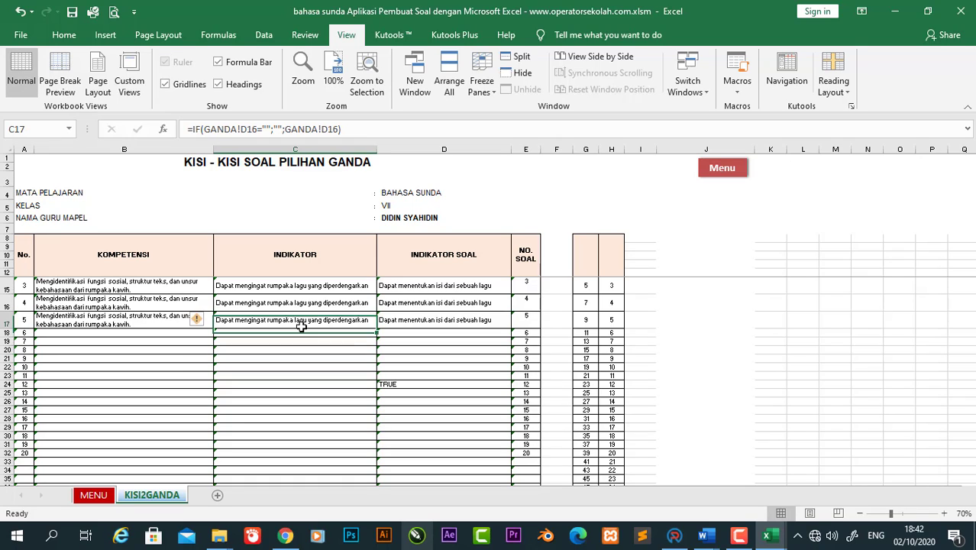
click(444, 330)
click(447, 359)
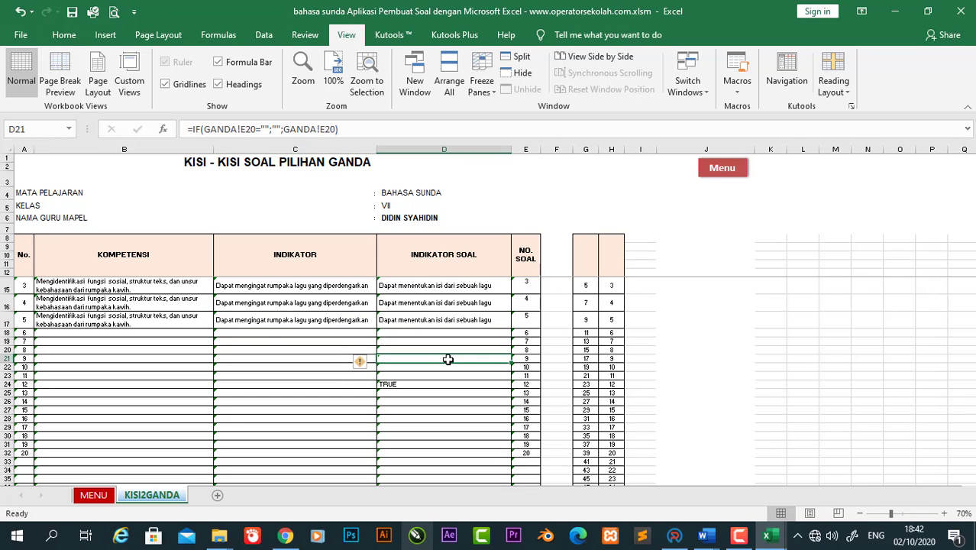
key(Down)
key(Down)
key(Down)
key(Down)
key(Down)
key(Down)
key(Down)
key(Down)
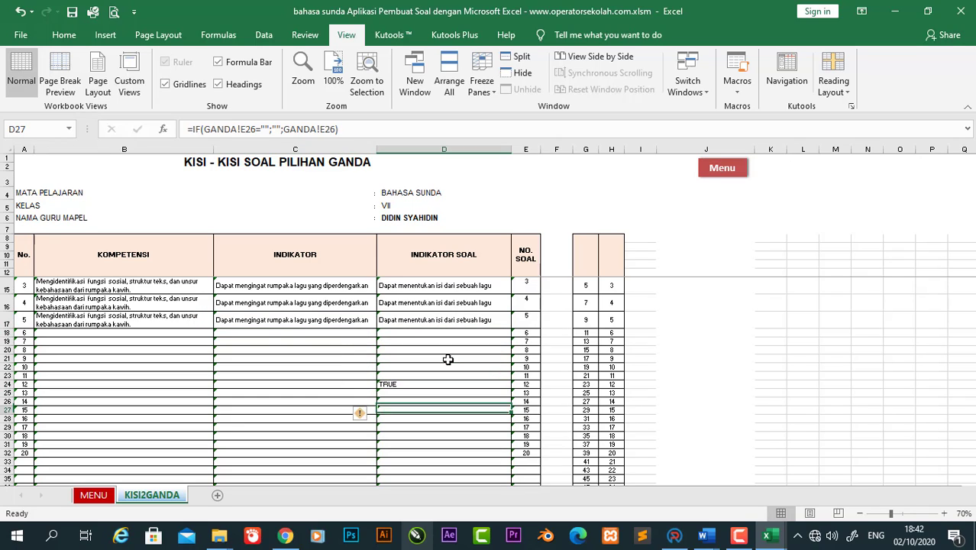
key(Left)
key(Left)
key(Left)
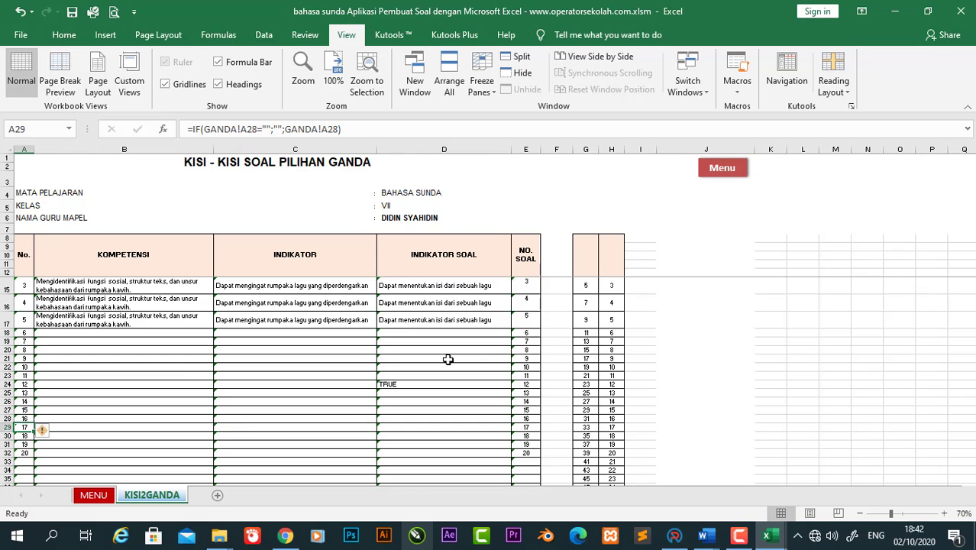
key(Right)
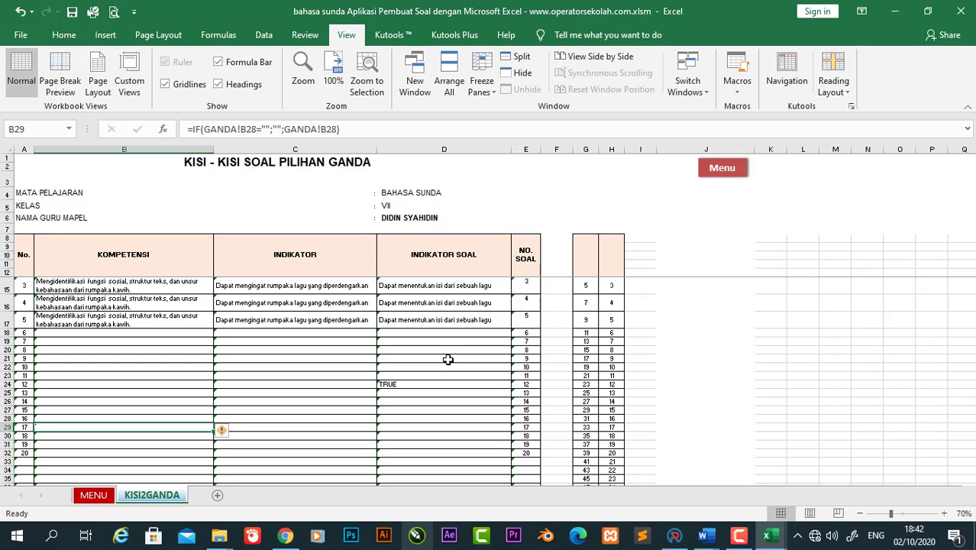
click(448, 359)
click(258, 409)
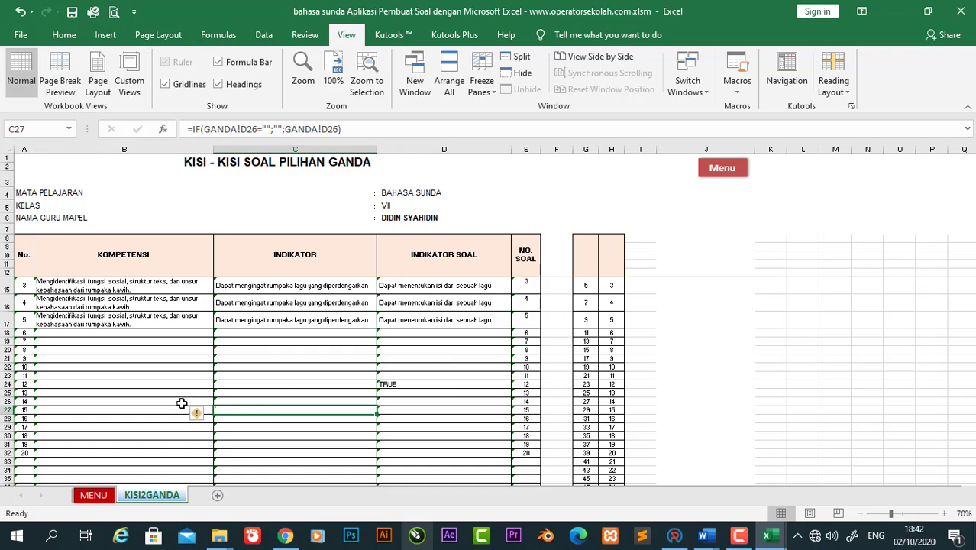
click(136, 393)
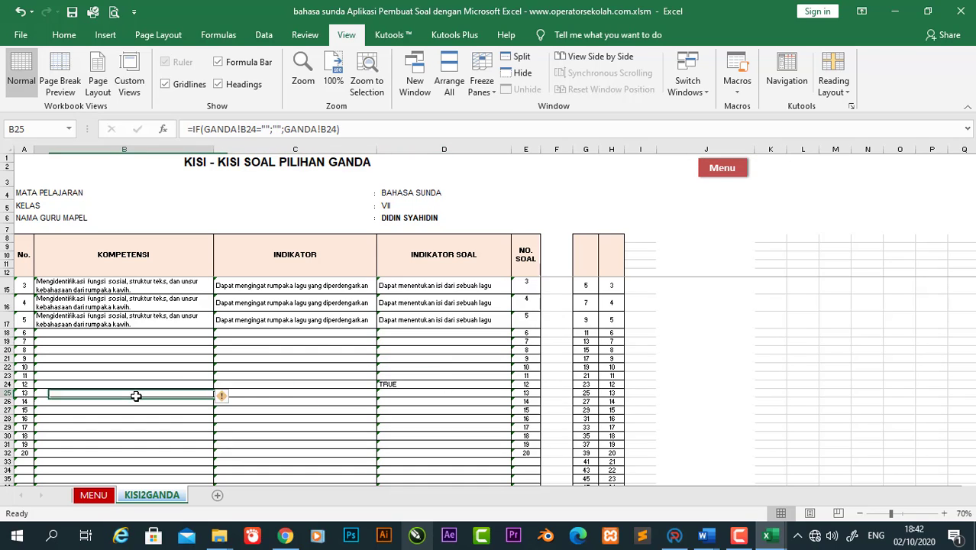
Step: Open the essay question card sheet and inspect its question, Materi, Kompetensi and answer fields
click(93, 494)
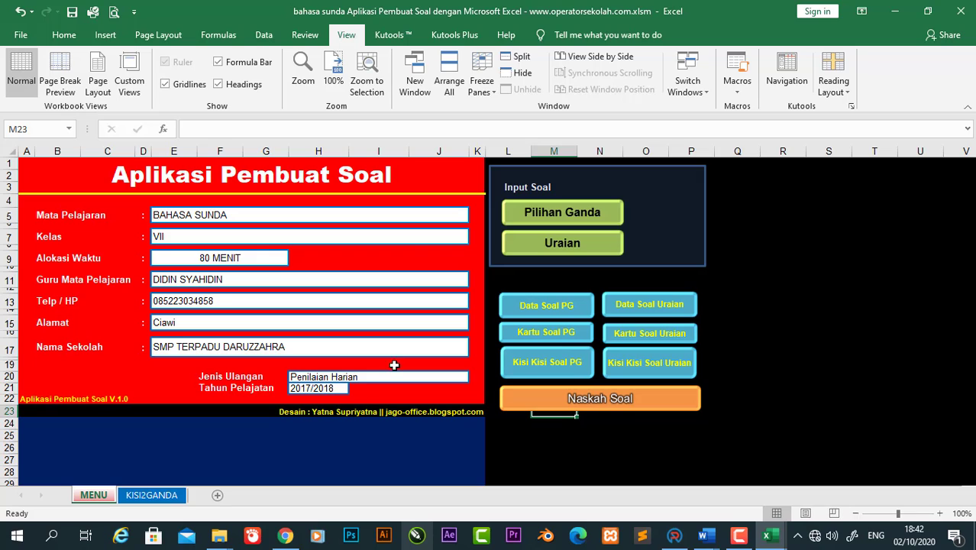
click(649, 333)
click(268, 372)
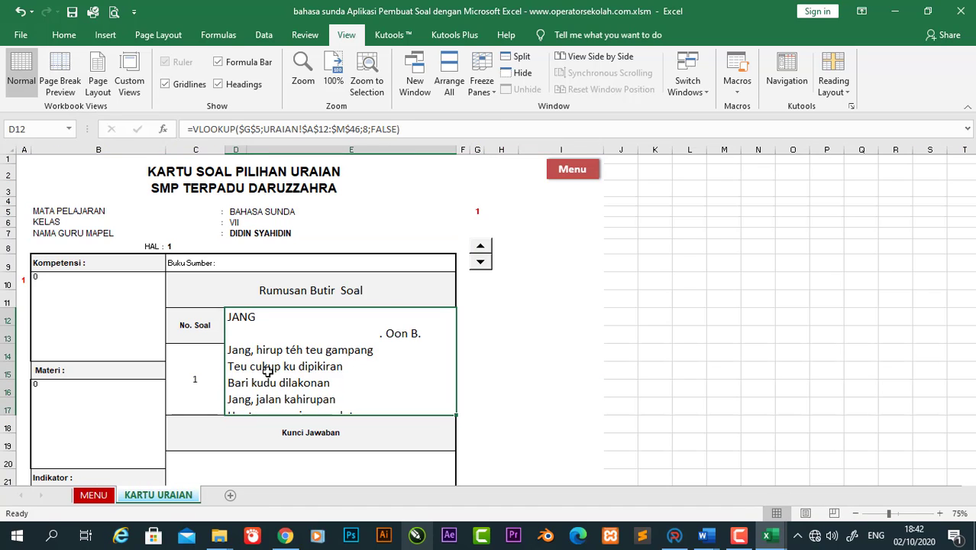
click(34, 371)
click(64, 336)
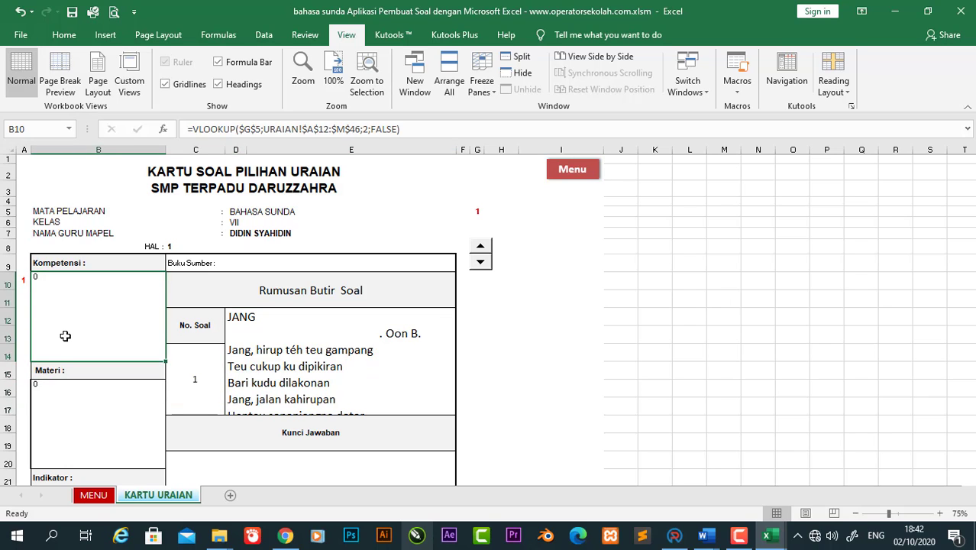
key(Down)
key(Down)
key(Down)
key(Down)
key(Down)
key(Down)
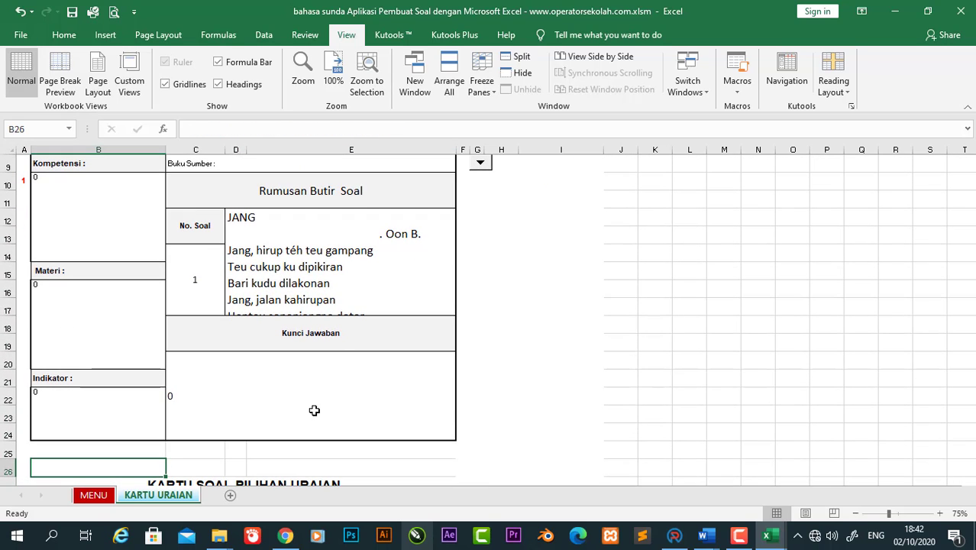
click(306, 402)
key(Up)
key(Up)
key(Up)
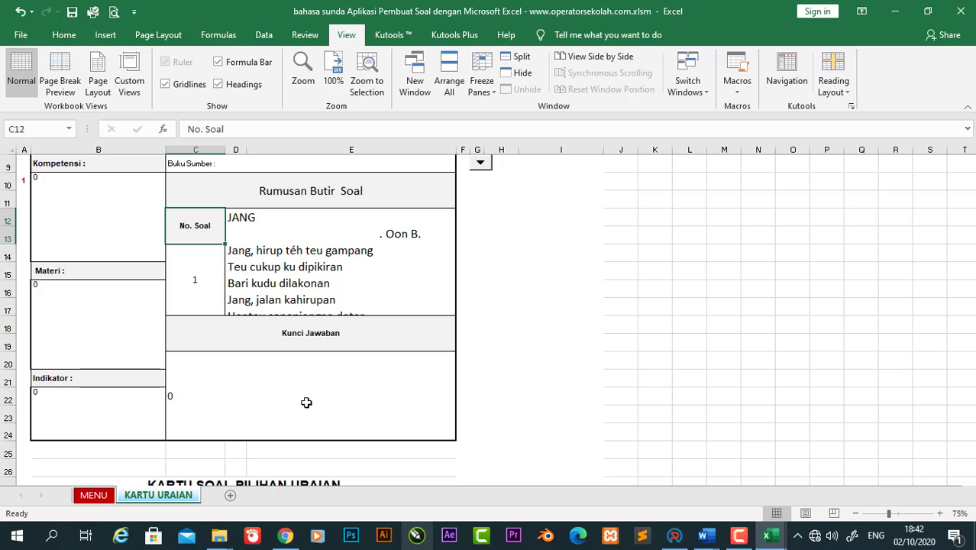
key(Up)
key(Up)
key(Up)
key(Up)
key(Up)
key(Up)
key(Up)
key(Up)
key(Up)
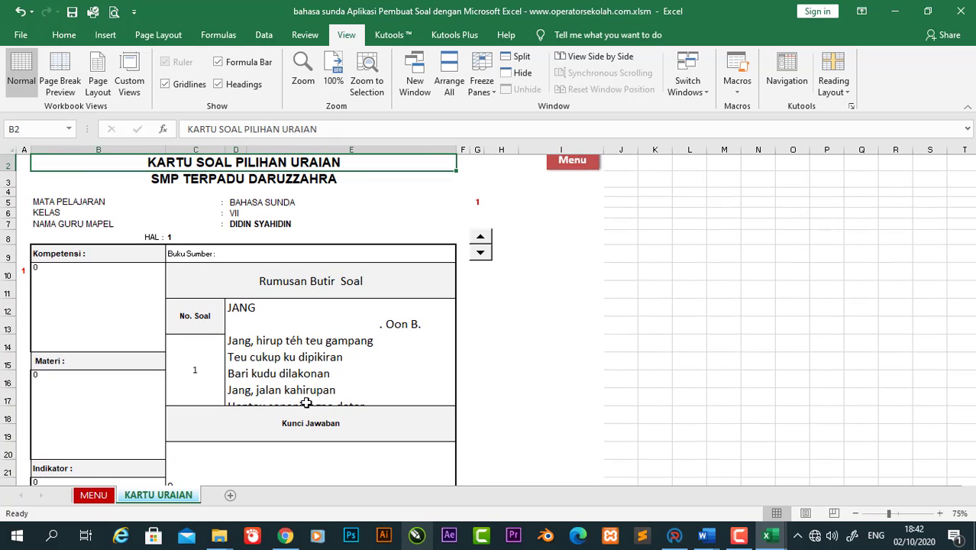
Step: Open the KISI2URAIAN essay grid, inspect its Indikator and Kompetensi formulas, then return to Menu
click(93, 494)
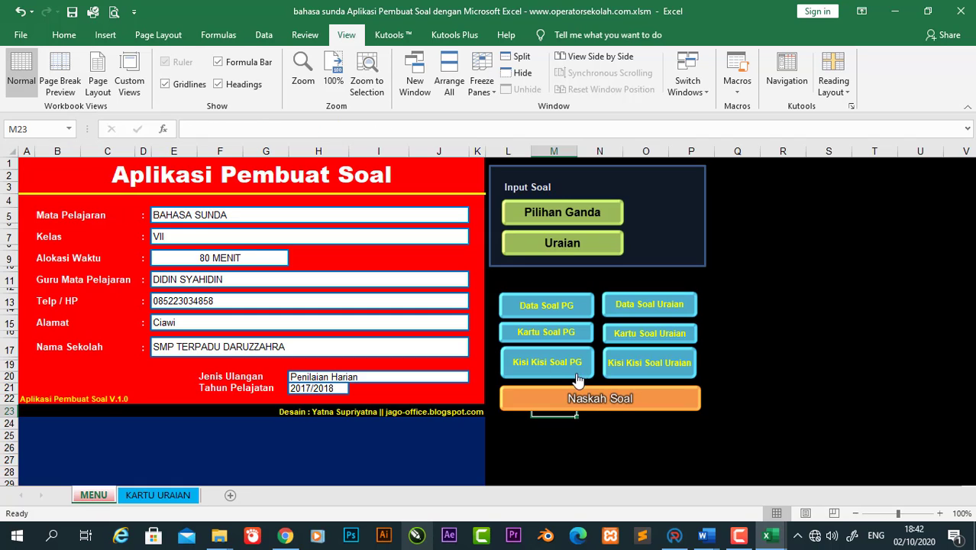
click(645, 361)
click(308, 306)
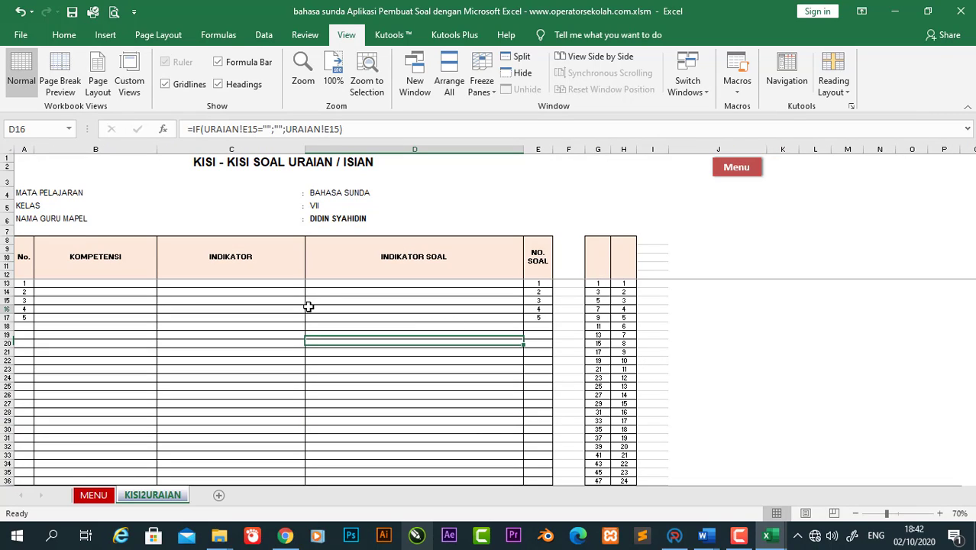
click(104, 285)
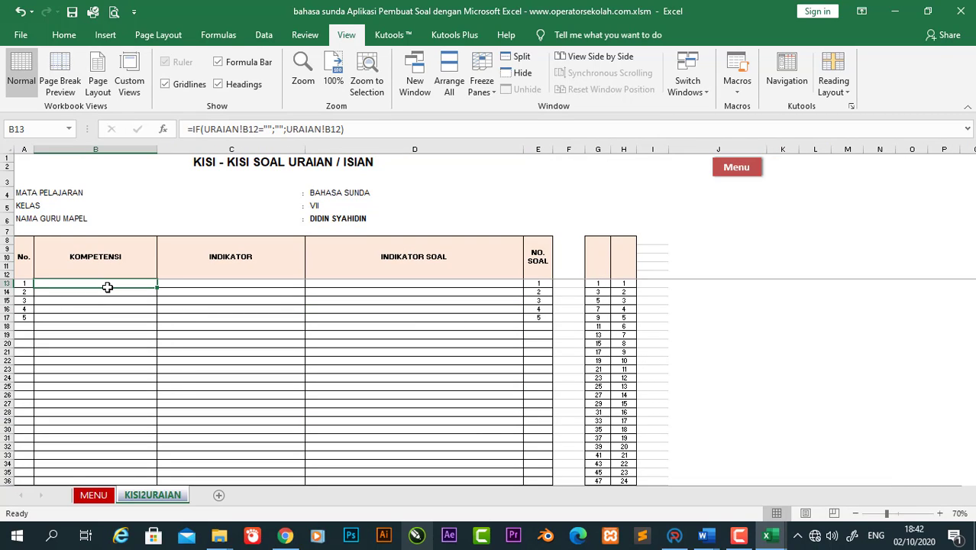
click(732, 169)
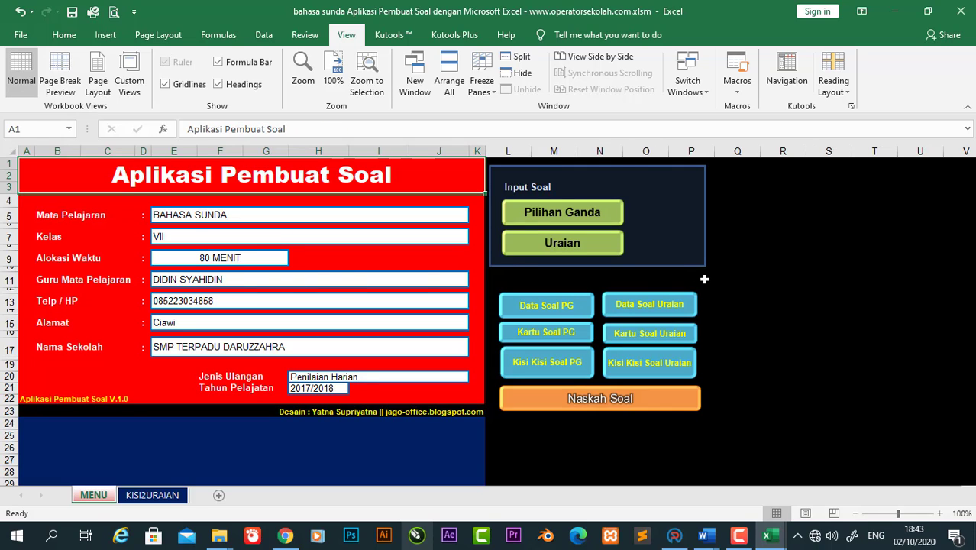
click(704, 280)
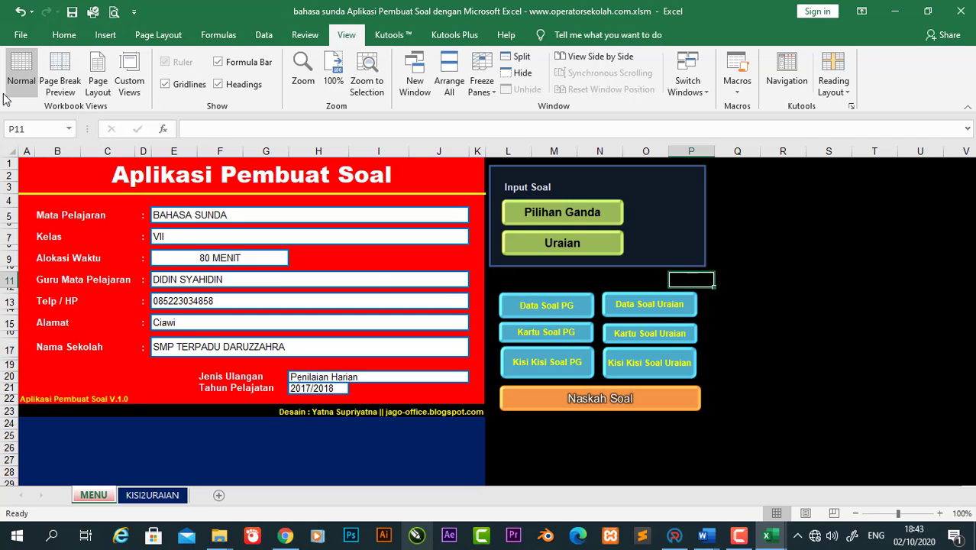
Step: Save a macro-enabled copy in Documents, renaming the 'bahasa sunda' prefix to 'BAHASA SUNDA KELAS 7'
click(21, 36)
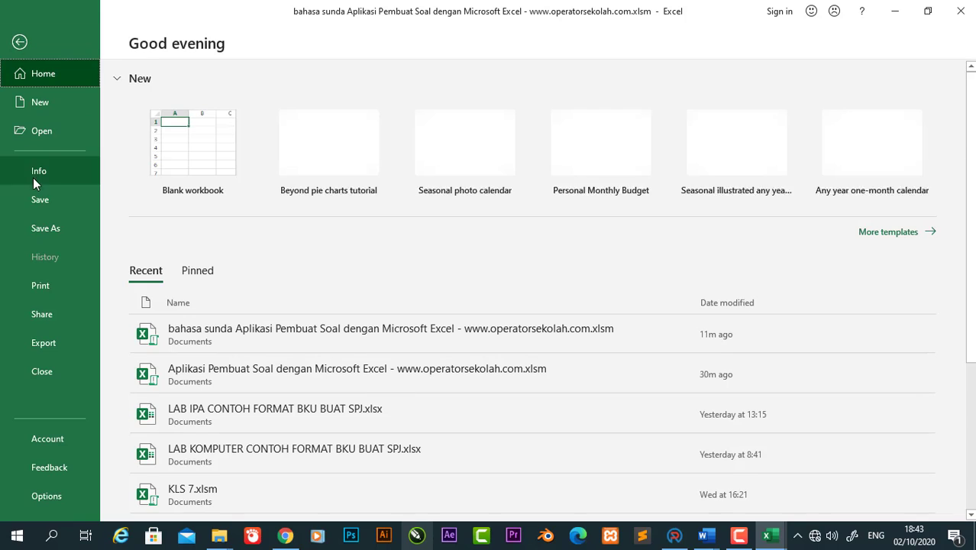
click(56, 227)
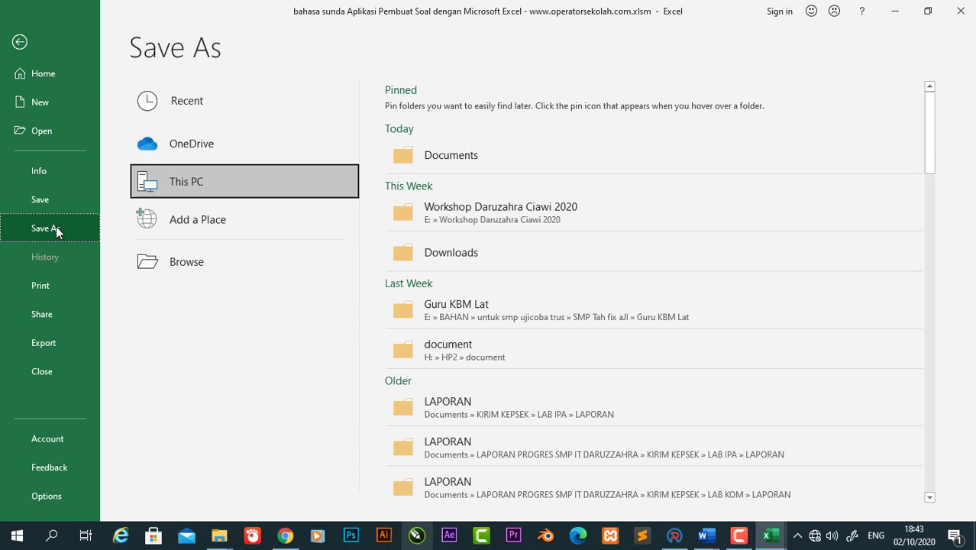
click(502, 153)
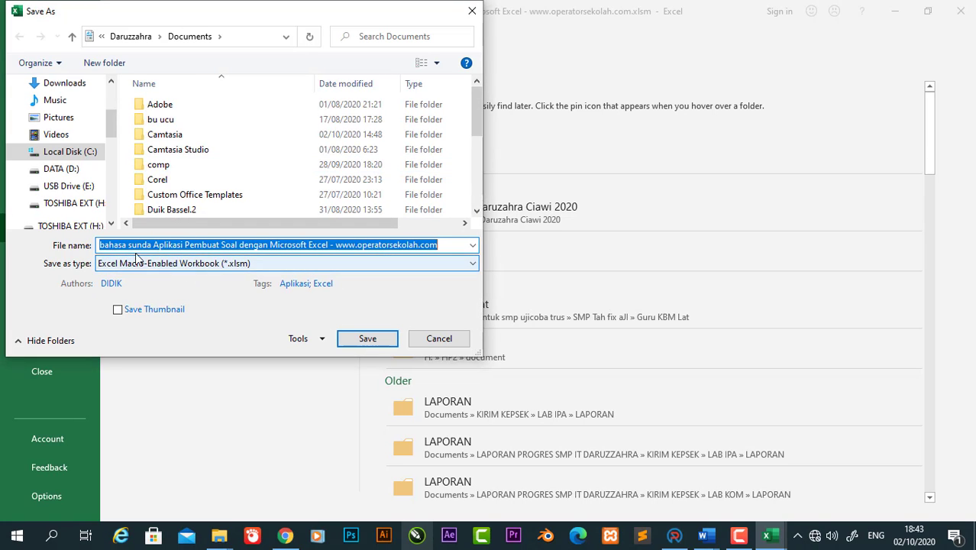
click(171, 245)
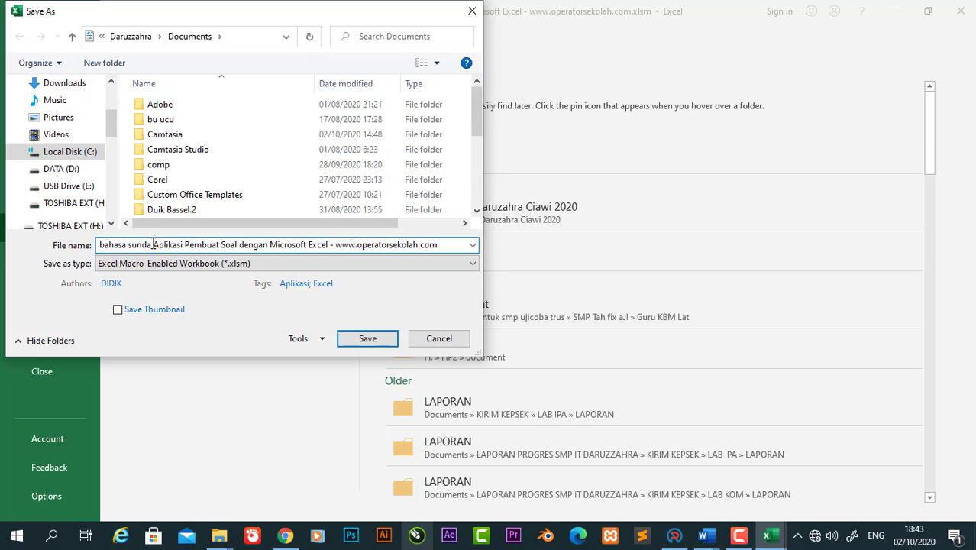
key(BackSpace)
key(BackSpace)
key(BackSpace)
key(BackSpace)
key(BackSpace)
key(BackSpace)
key(BackSpace)
key(BackSpace)
key(BackSpace)
key(BackSpace)
key(BackSpace)
key(BackSpace)
key(BackSpace)
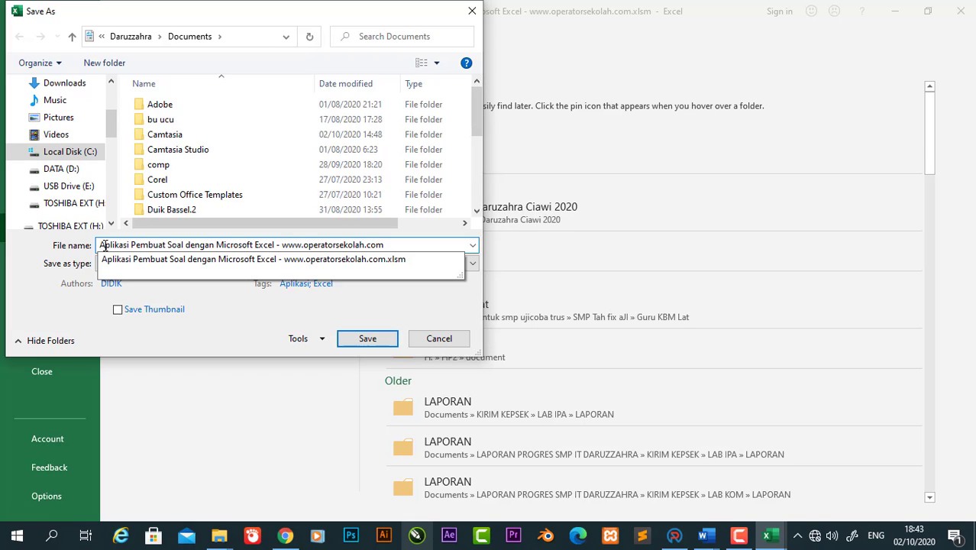
text(SMP)
key(BackSpace)
key(BackSpace)
key(BackSpace)
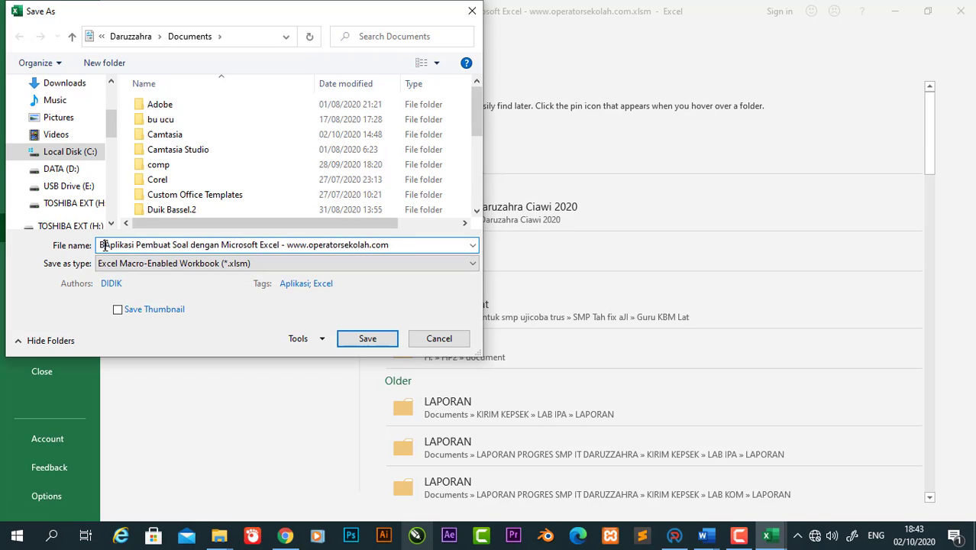
text(B)
key(BackSpace)
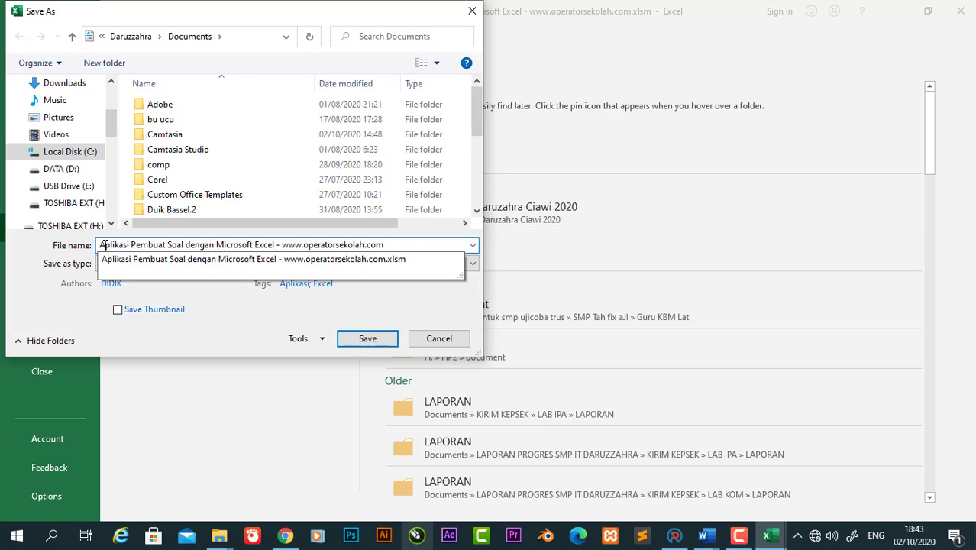
text(BAHASA SUND)
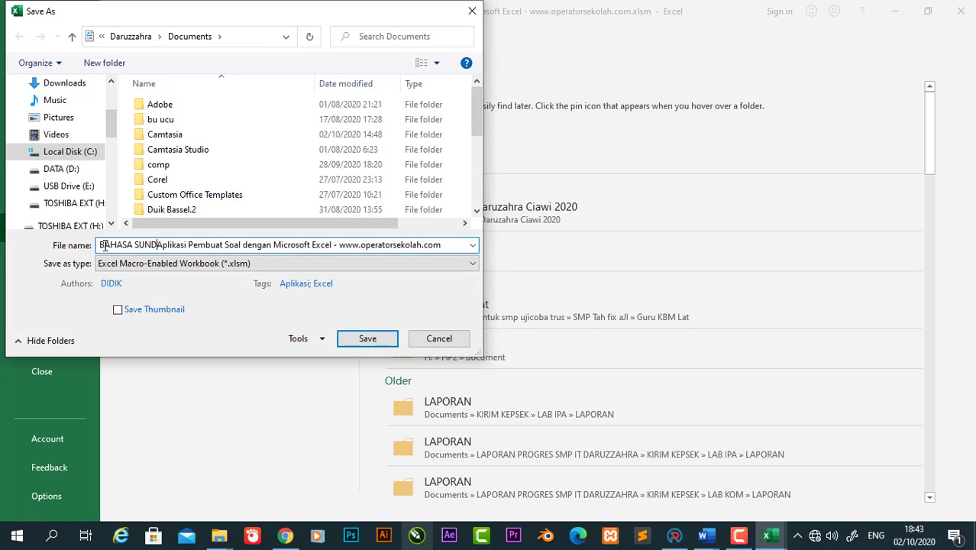
text(A KELAS 7)
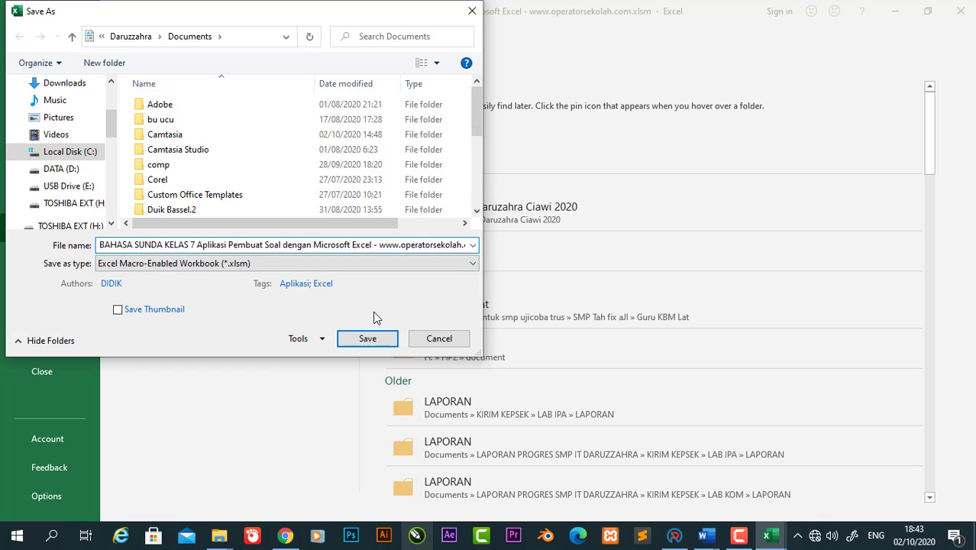
click(373, 339)
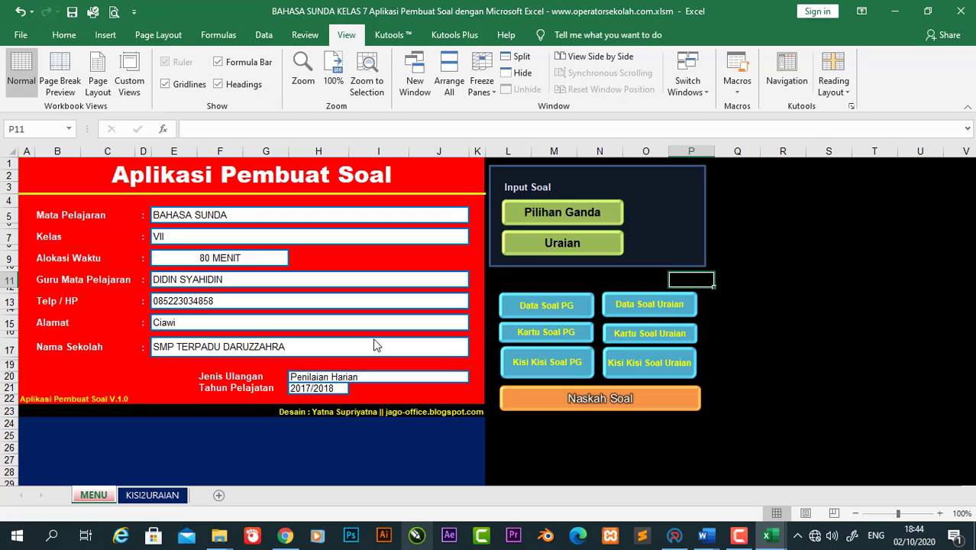
Step: Run the Naskah Soal macro to build the NASKAHSOAL sheet, then return to the MENU dashboard
click(805, 386)
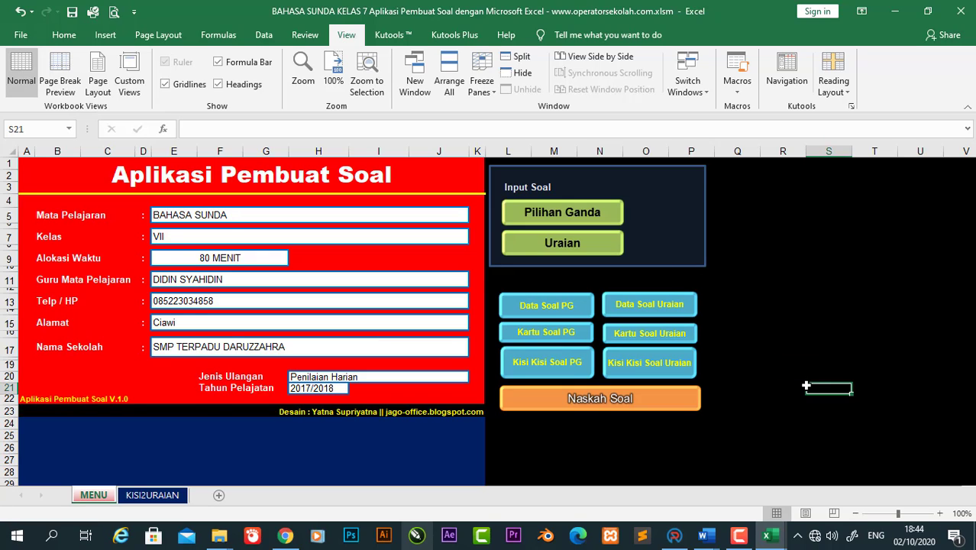
click(229, 335)
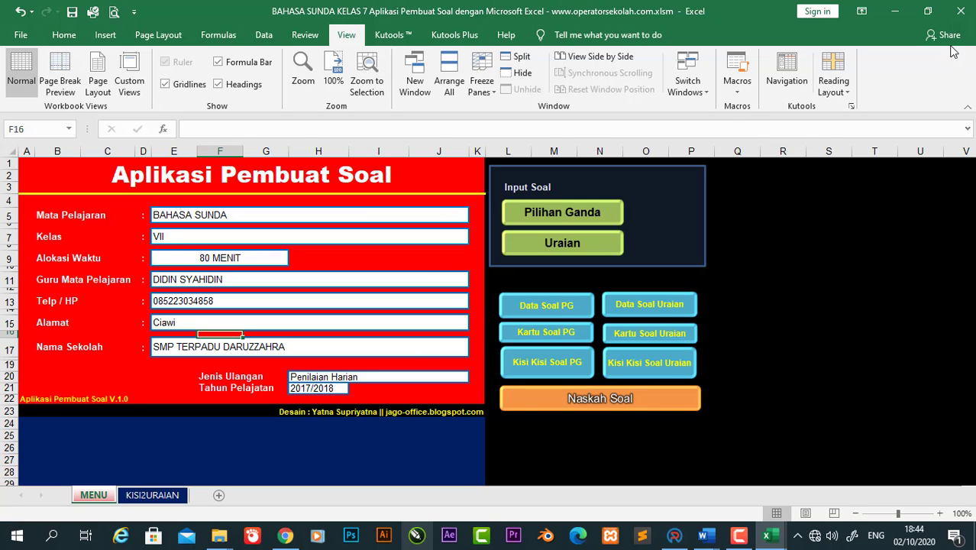
mouse_move(697, 540)
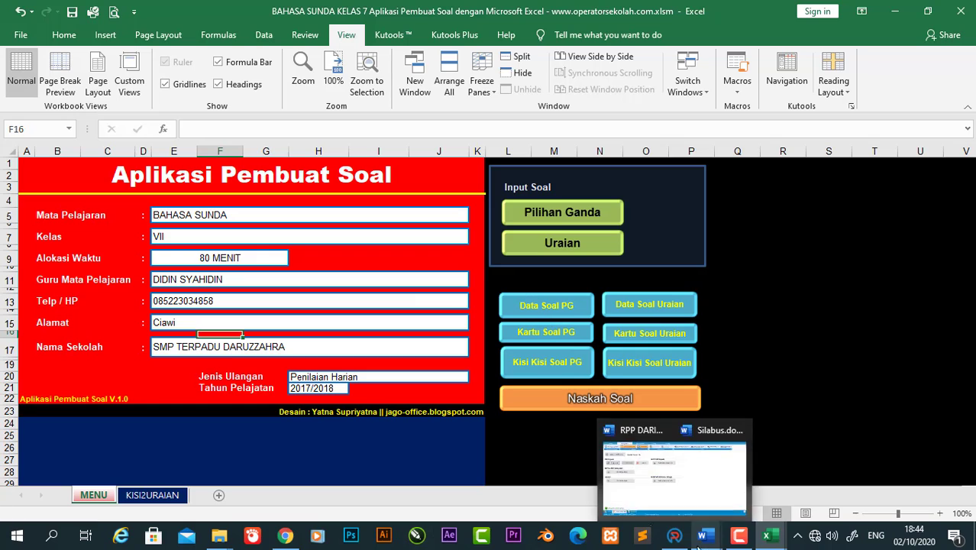
click(607, 400)
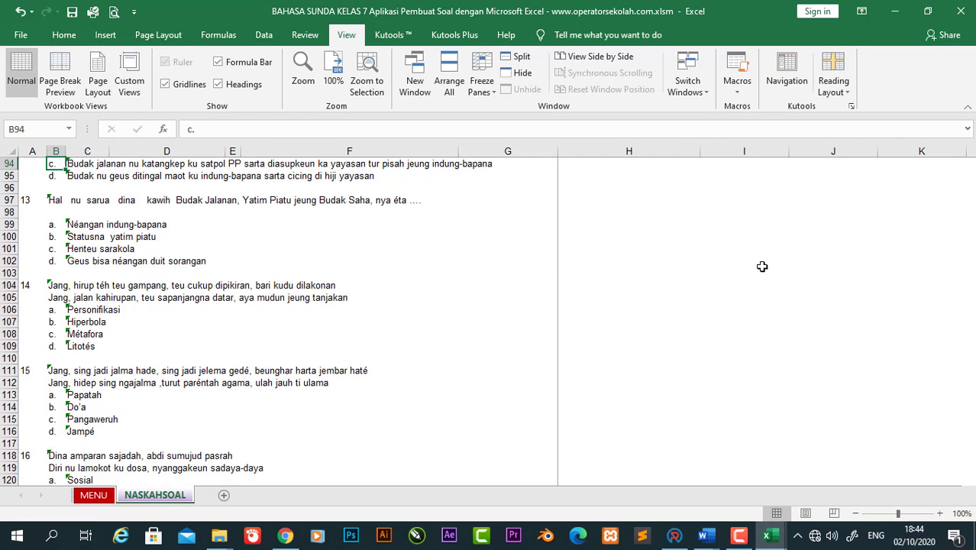
click(94, 496)
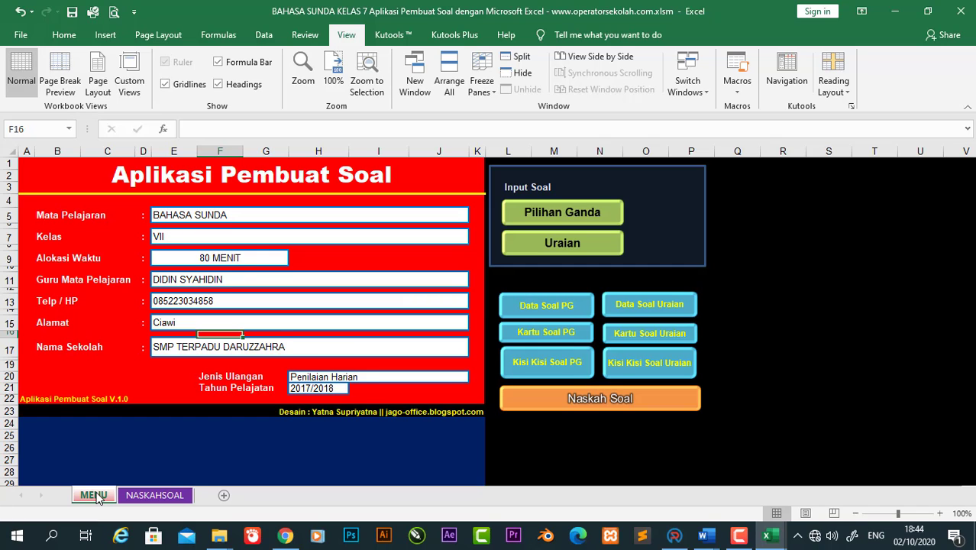
Step: Reopen NASKAHSOAL and move down from question 13 through the essay questions to the paper's end
click(645, 403)
click(208, 199)
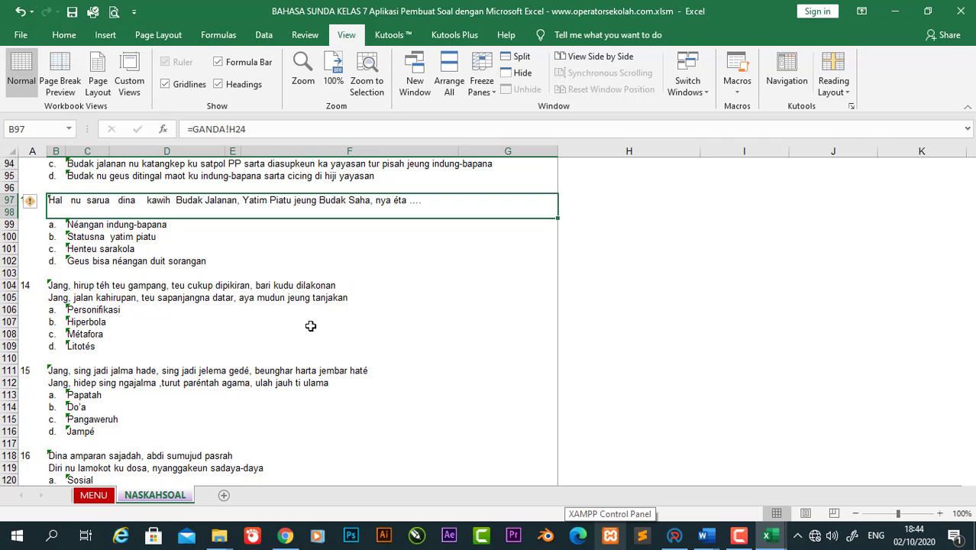
key(Down)
key(Down)
key(Down)
key(Down)
key(Down)
key(Down)
key(Down)
key(Down)
key(Down)
key(Down)
key(Down)
key(Down)
key(Down)
key(Down)
key(Down)
key(Down)
key(Down)
key(Down)
key(Down)
key(Down)
key(Down)
key(Down)
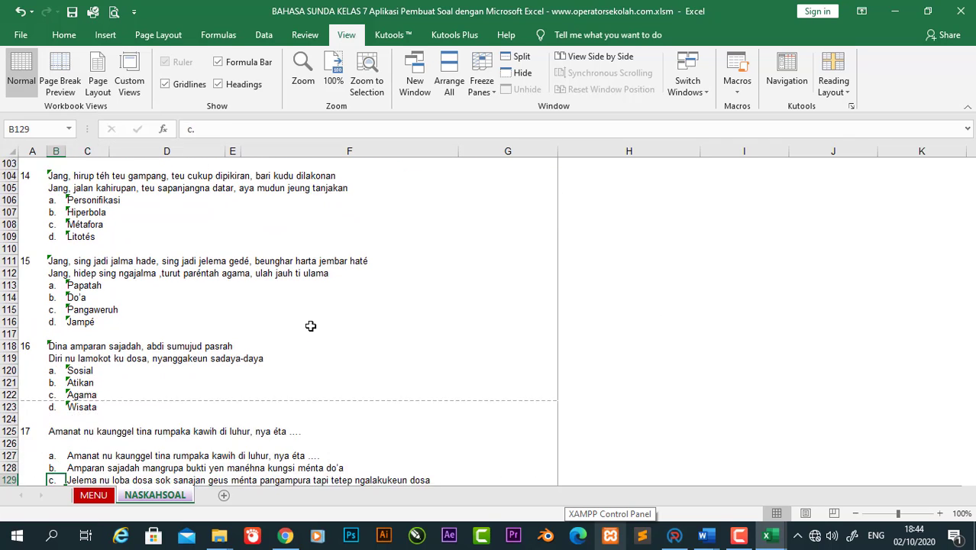
key(Down)
key(Down)
key(Down)
key(Down)
key(Down)
key(Down)
key(Down)
key(Down)
key(Down)
key(Down)
key(Down)
key(Down)
key(Down)
key(Down)
key(Down)
key(Down)
key(Down)
key(Down)
key(Down)
key(Down)
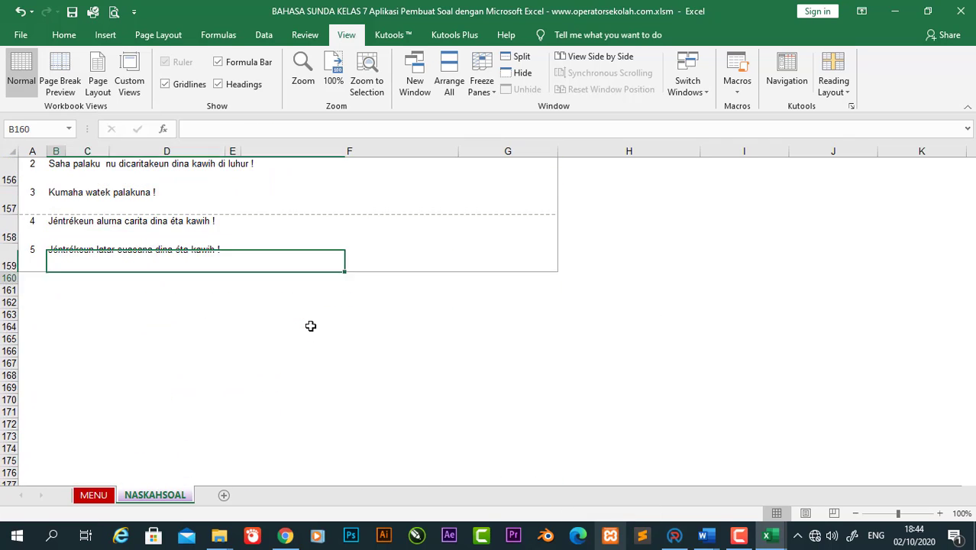
key(Up)
key(Up)
key(Up)
key(Up)
key(Up)
key(Up)
key(Up)
key(Up)
key(Up)
key(Up)
key(Up)
key(Up)
key(Up)
key(Up)
key(Up)
key(Up)
key(Up)
key(Up)
key(Up)
key(Up)
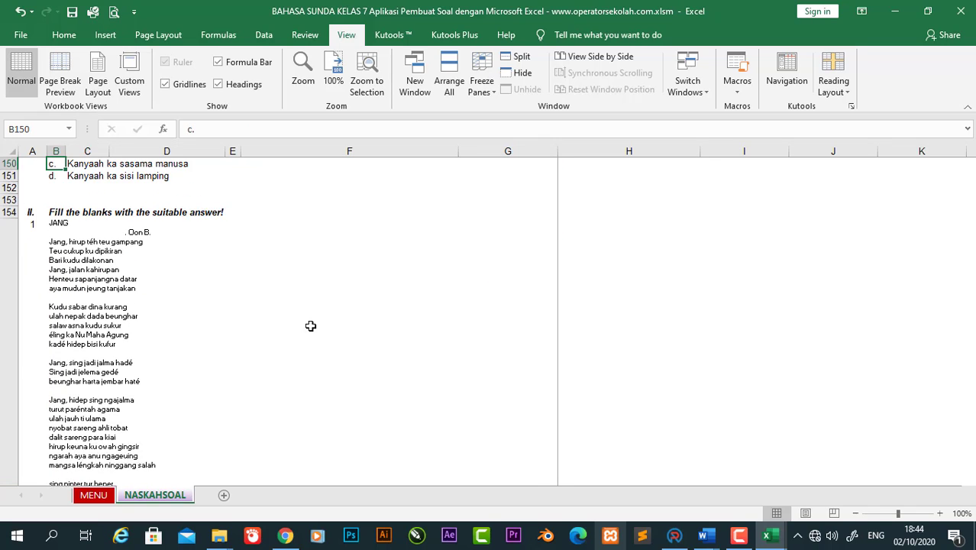
key(Down)
key(Down)
key(Down)
key(Down)
key(Down)
key(Down)
key(Down)
key(Down)
key(Down)
key(Down)
key(Down)
key(Down)
key(Down)
key(Down)
key(Down)
key(Down)
key(Down)
key(Down)
key(Down)
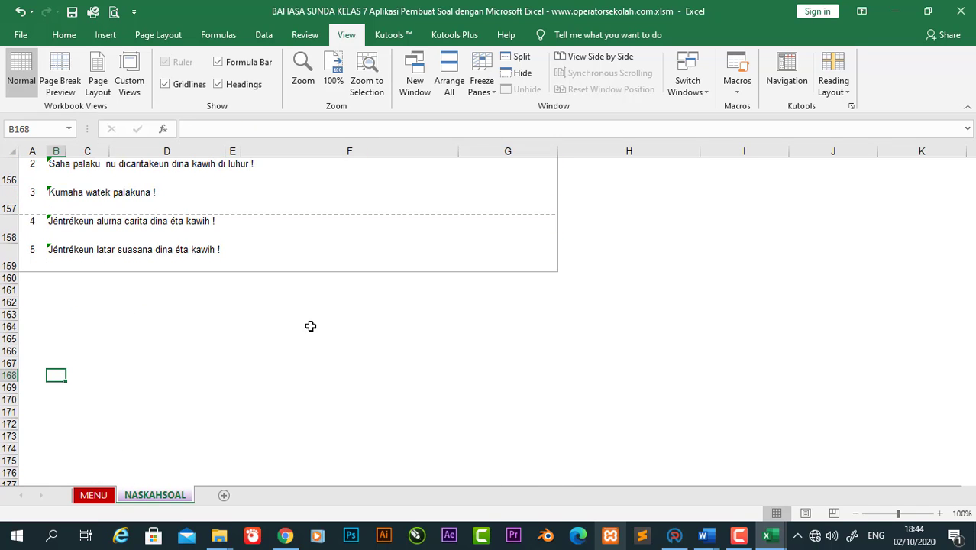
key(Down)
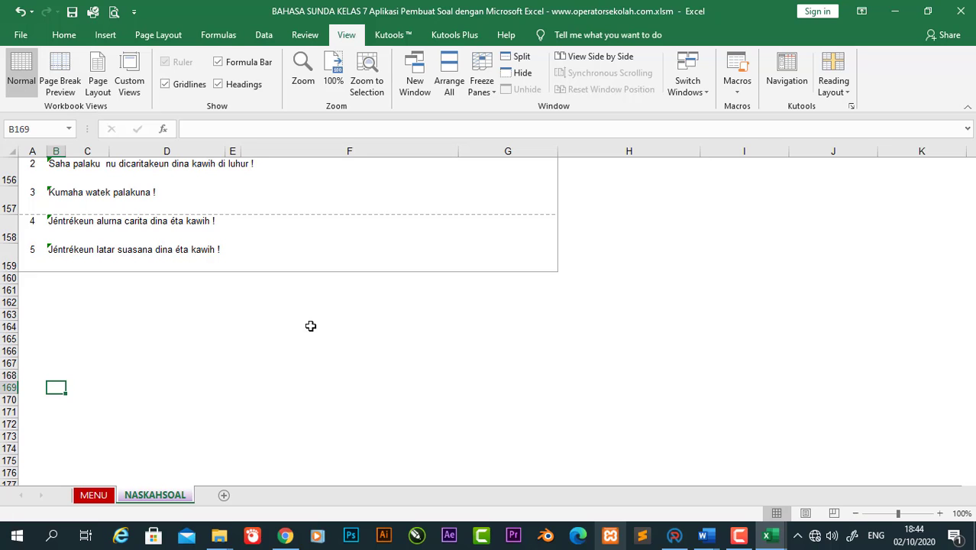
Step: Move back up through the poem and multiple-choice answers to question 3, then minimize the workbook
key(Up)
key(Up)
key(Up)
key(Up)
key(Up)
key(Up)
key(Up)
key(Up)
key(Up)
key(Up)
key(Up)
key(Up)
key(Up)
key(Up)
key(Up)
key(Up)
key(Up)
key(Up)
key(Up)
key(Up)
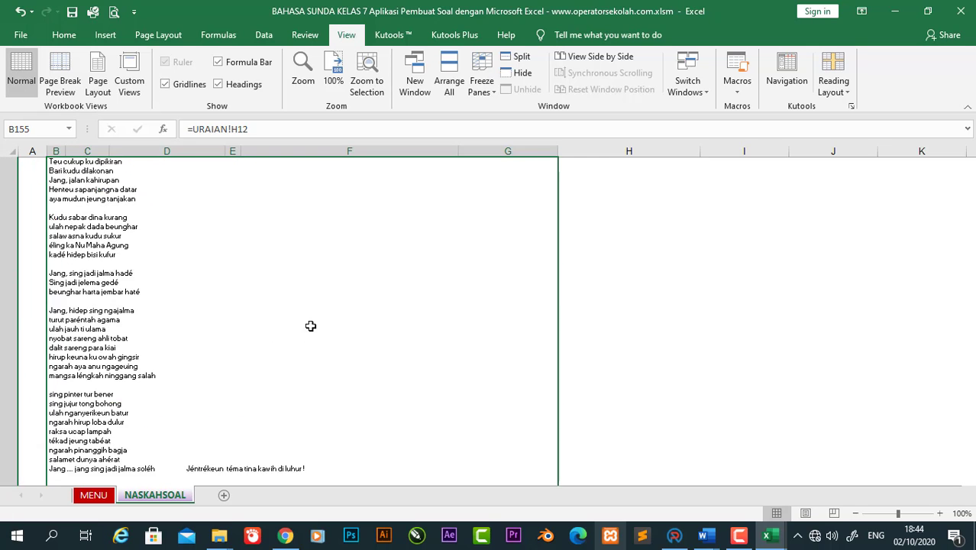
key(Up)
key(Up)
key(Up)
key(Up)
key(Up)
key(Up)
key(Up)
key(Up)
key(Up)
key(Up)
key(Up)
key(Up)
key(Up)
key(Up)
key(Up)
key(Up)
key(Up)
key(Up)
key(Up)
key(Up)
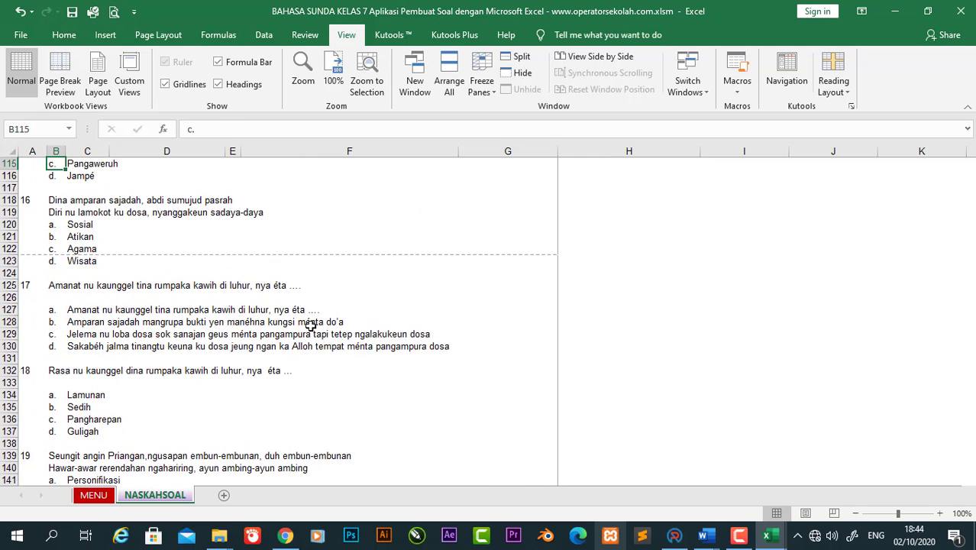
key(Up)
key(Up)
key(Up)
key(Up)
key(Up)
key(Up)
key(Up)
key(Up)
key(Up)
key(Up)
key(Up)
key(Up)
key(Up)
key(Up)
key(Up)
key(Up)
key(Up)
key(Up)
key(Up)
key(Up)
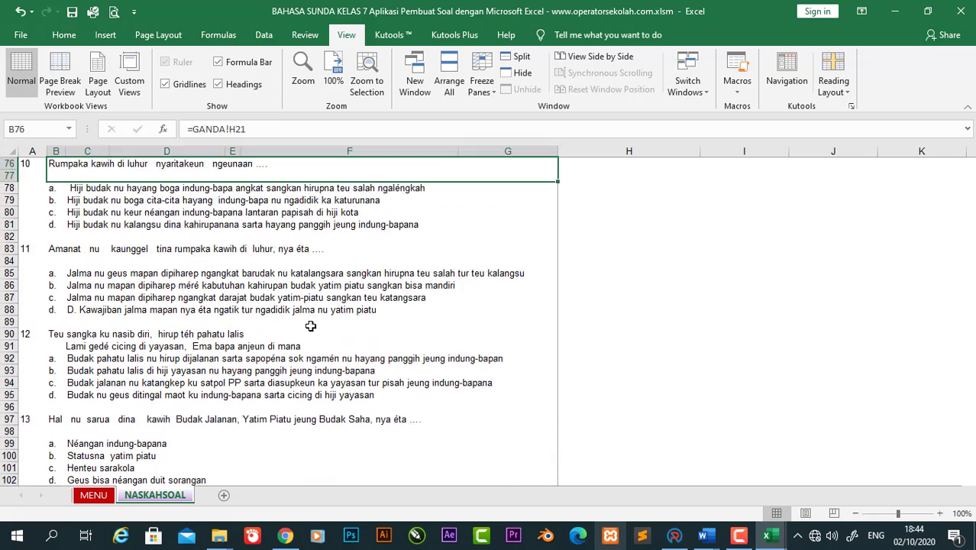
key(Up)
key(Up)
key(Up)
key(Up)
key(Up)
key(Up)
key(Up)
key(Up)
key(Up)
key(Up)
key(Up)
key(Up)
key(Up)
key(Up)
key(Up)
key(Up)
key(Up)
key(Up)
key(Up)
key(Up)
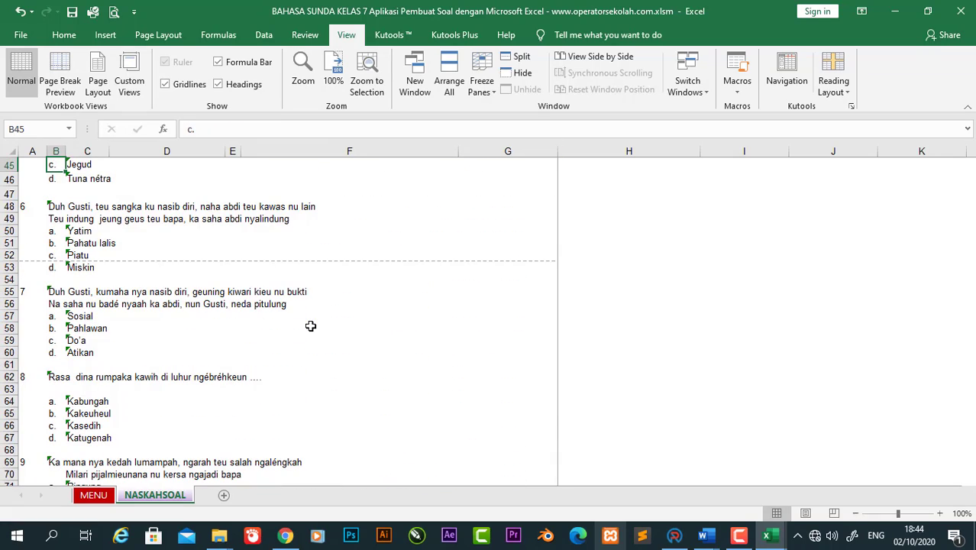
key(Up)
key(Up)
key(Up)
key(Up)
key(Up)
key(Up)
key(Up)
key(Up)
key(Up)
key(Up)
key(Up)
key(Up)
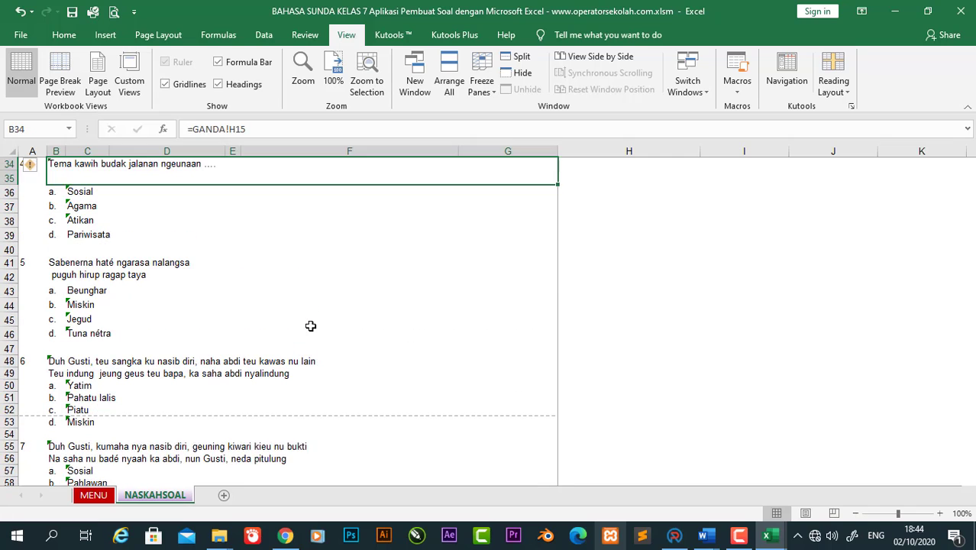
key(Up)
key(Up)
key(Up)
key(Up)
key(Up)
key(Up)
key(Up)
key(Up)
key(Up)
key(Up)
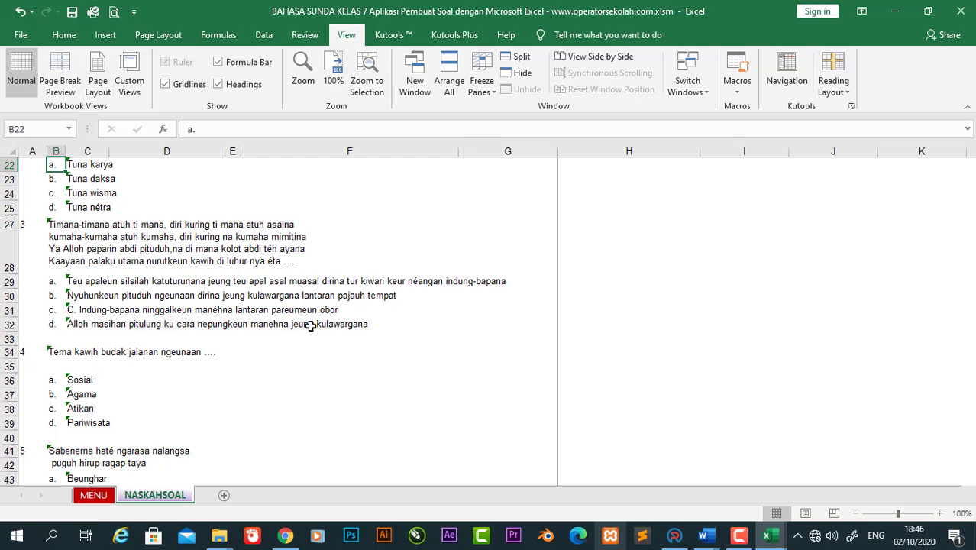
click(310, 325)
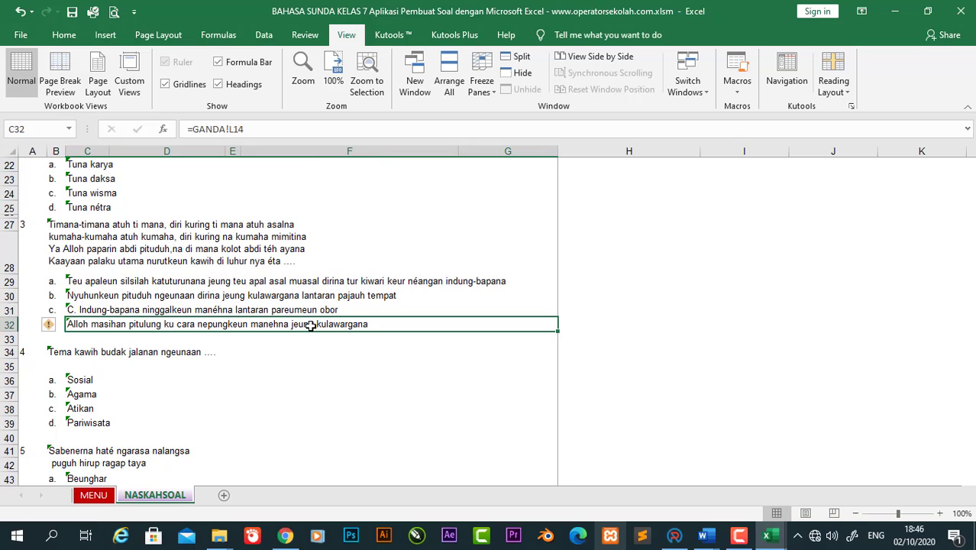
click(893, 11)
Step: Minimize Word, the other Excel workbook and the Documents folder until the desktop shows
click(891, 13)
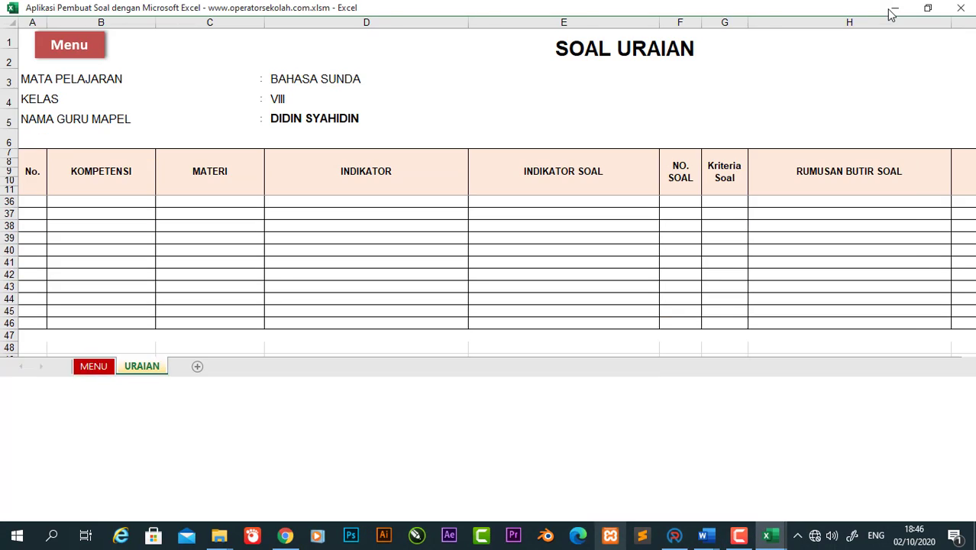
click(890, 13)
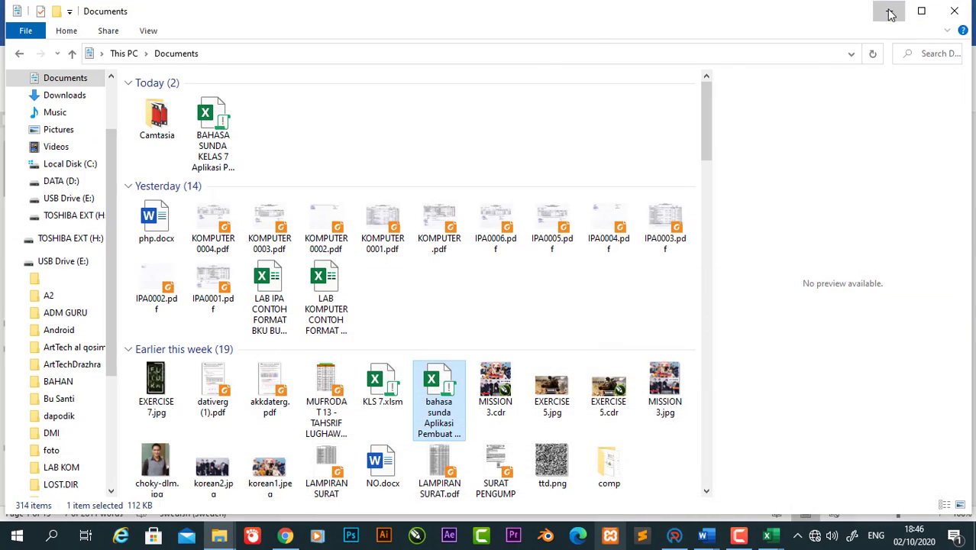
click(889, 13)
click(888, 13)
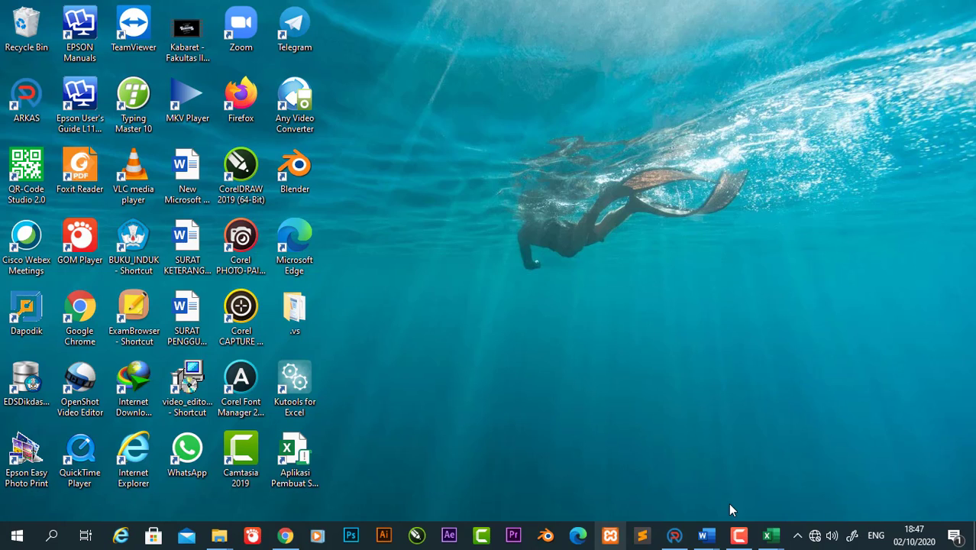
Step: Restore the original Aplikasi Pembuat Soal workbook from the taskbar and show its MENU sheet
mouse_move(771, 537)
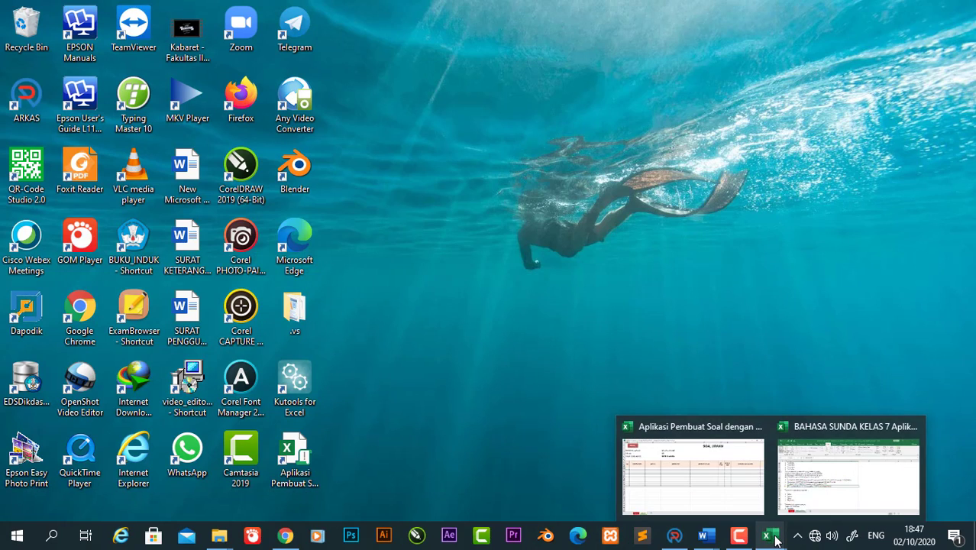
click(654, 459)
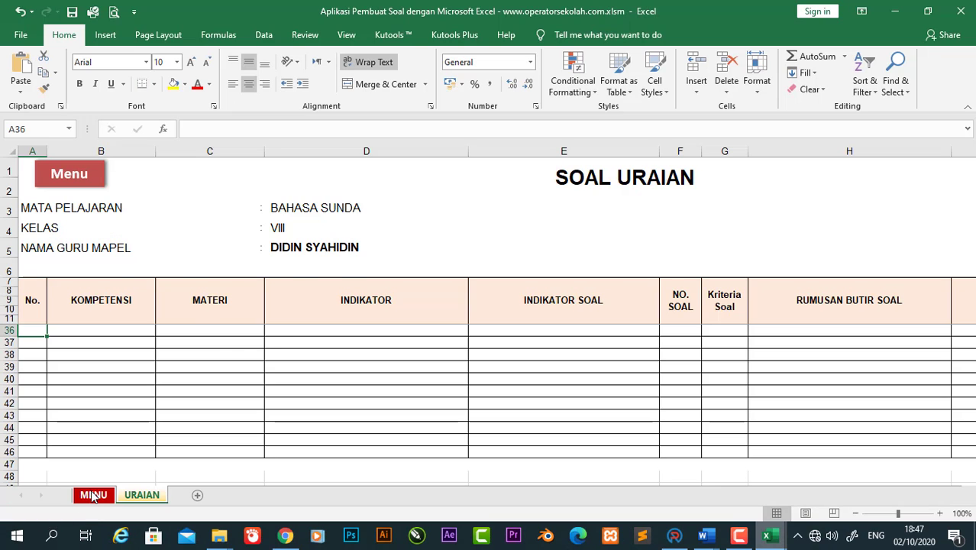
click(93, 495)
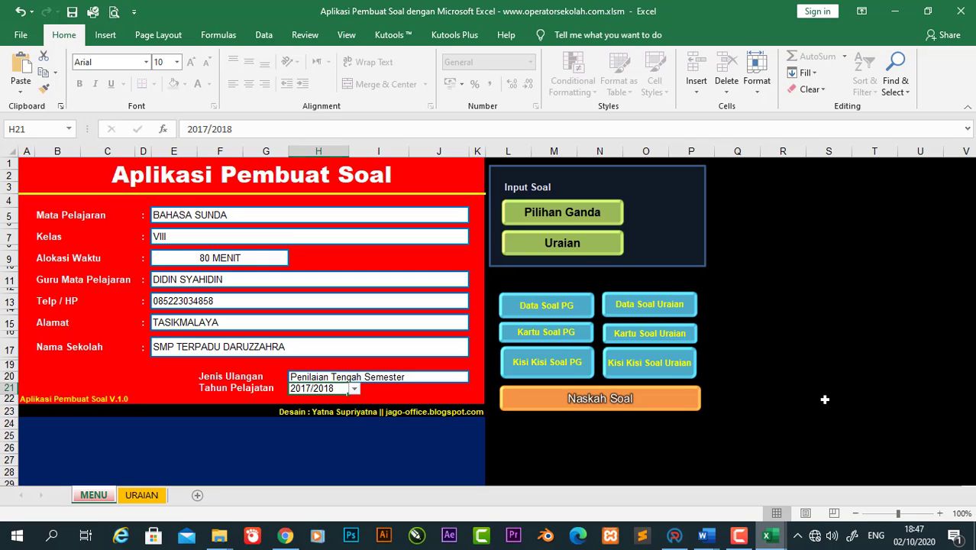
click(745, 540)
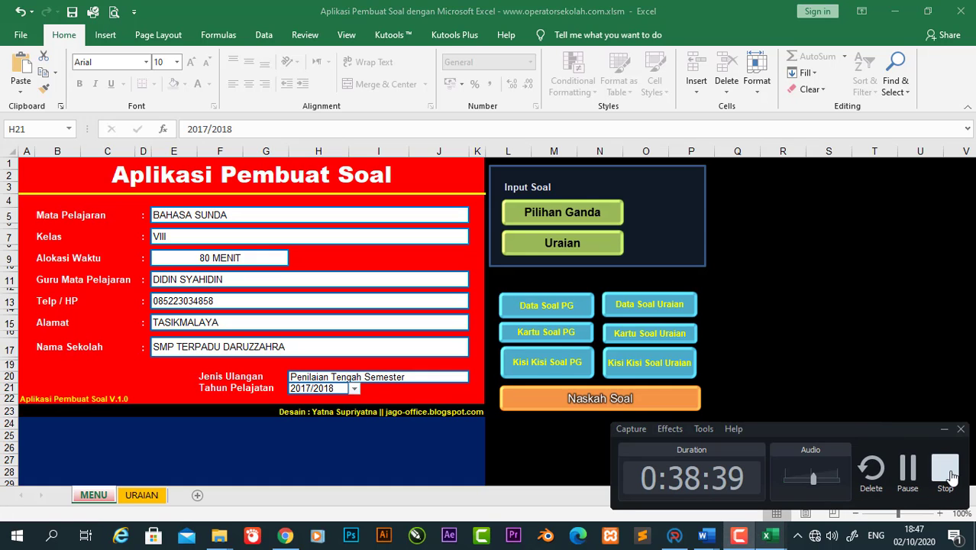